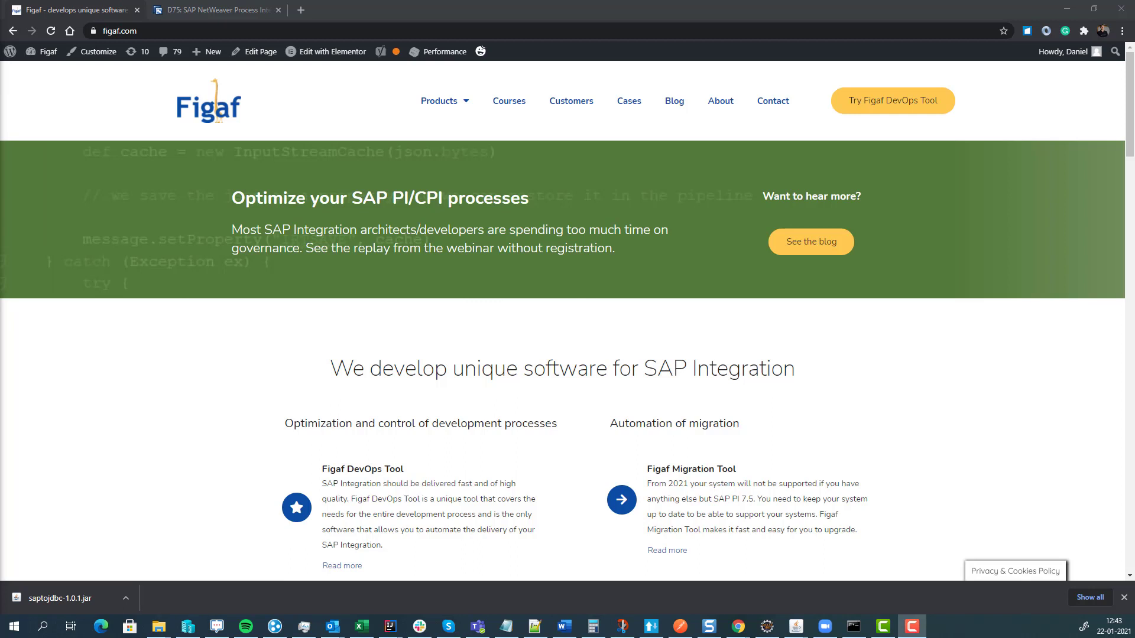
# - Open the free Figaf DevOps Tool trial form and autofill it from saved details
pyautogui.click(879, 109)
pyautogui.write('dan')
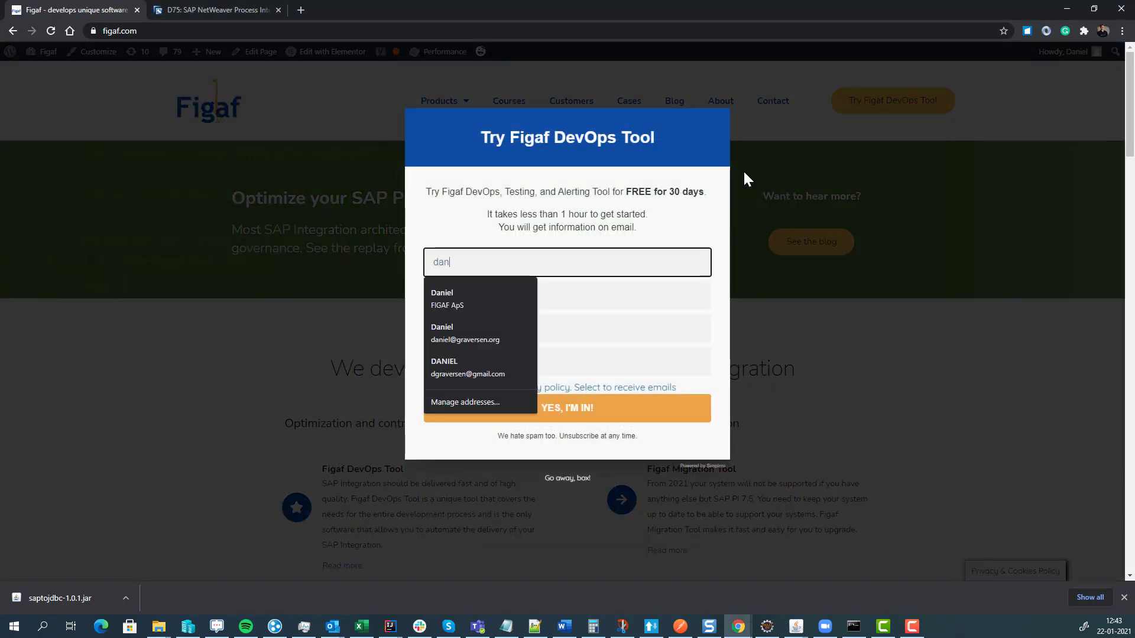
pyautogui.press('Down')
pyautogui.press('Return')
pyautogui.press('Tab')
pyautogui.press('Tab')
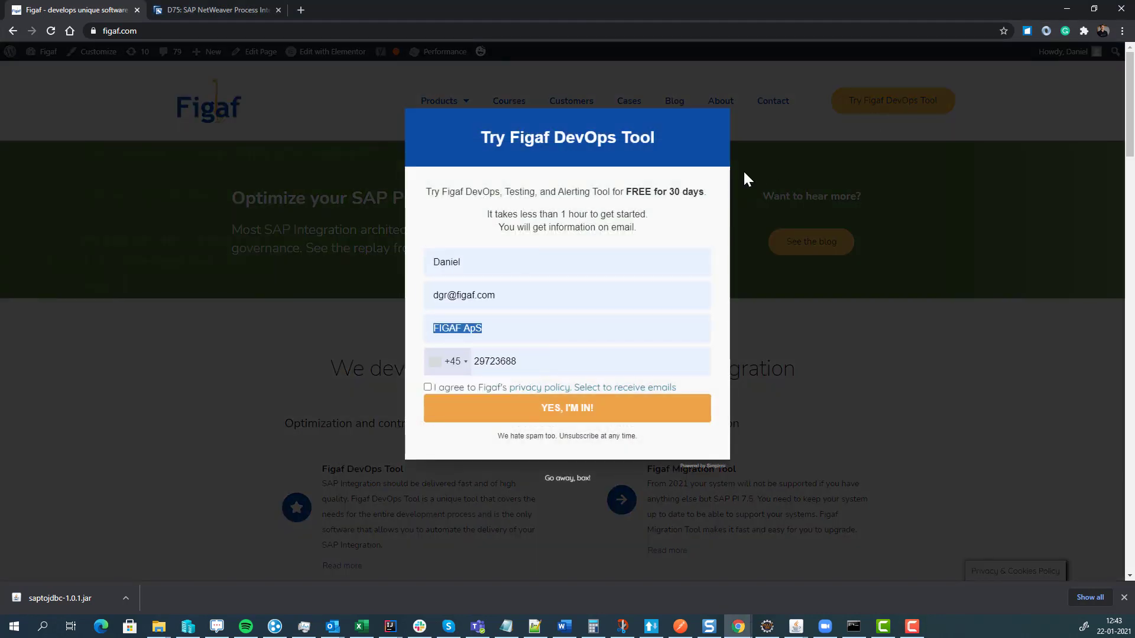
# - Insert '+99' into the e-mail address, accept the privacy policy and submit the sign-up
pyautogui.hotkey('shift', 'Tab')
pyautogui.press('Right')
pyautogui.press('Left')
pyautogui.press('Left')
pyautogui.press('Left')
pyautogui.press('Left')
pyautogui.press('Left')
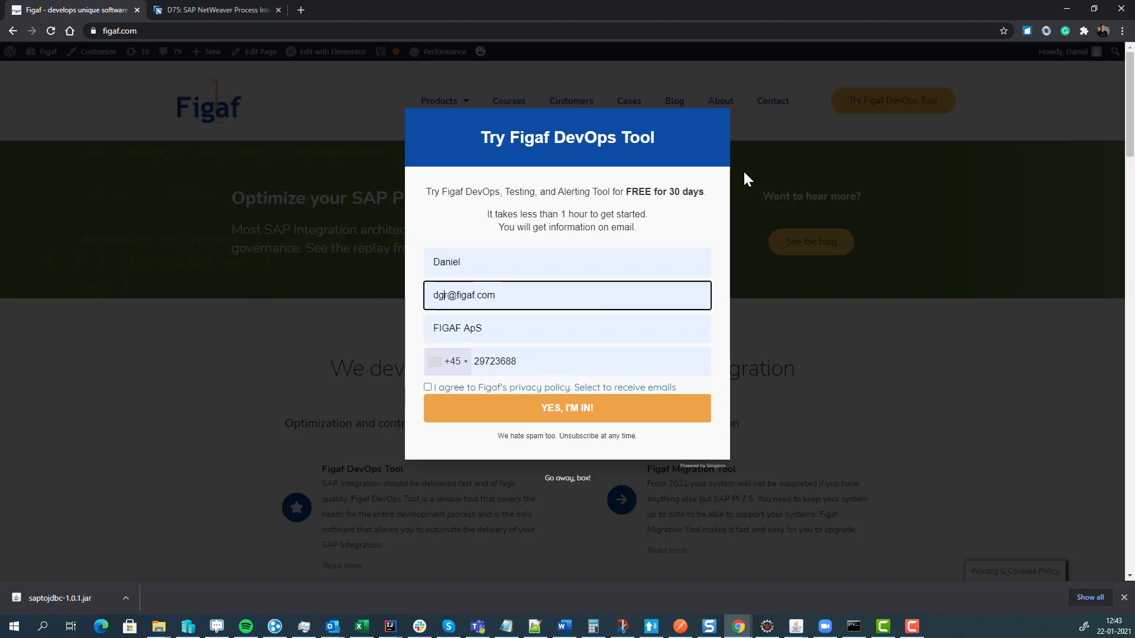
pyautogui.press('Right')
pyautogui.write('+99')
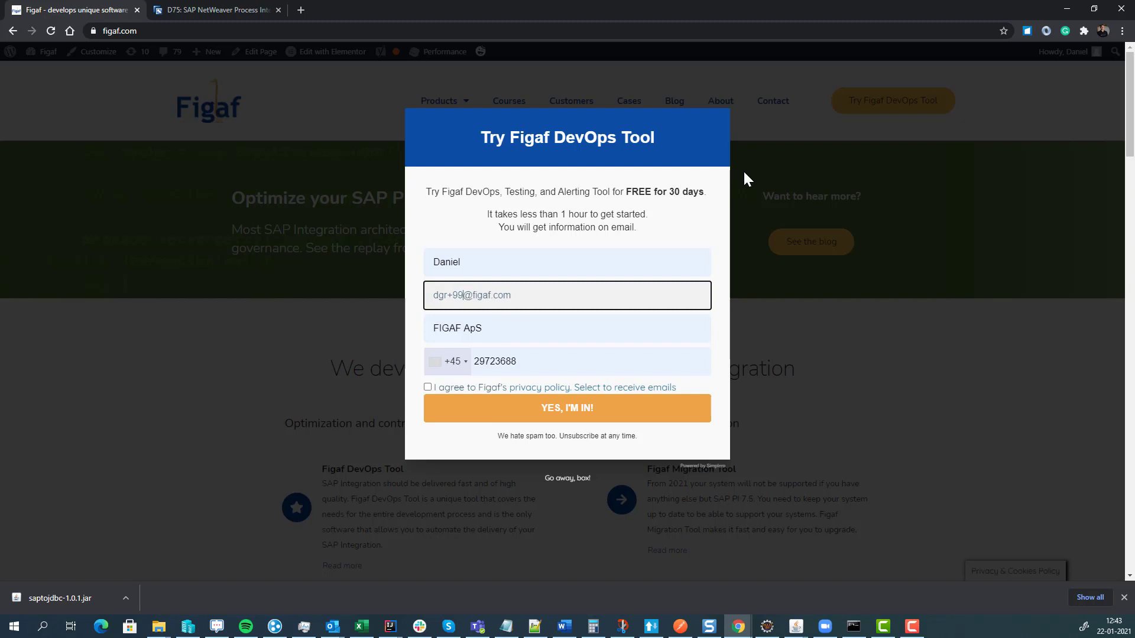
pyautogui.click(427, 387)
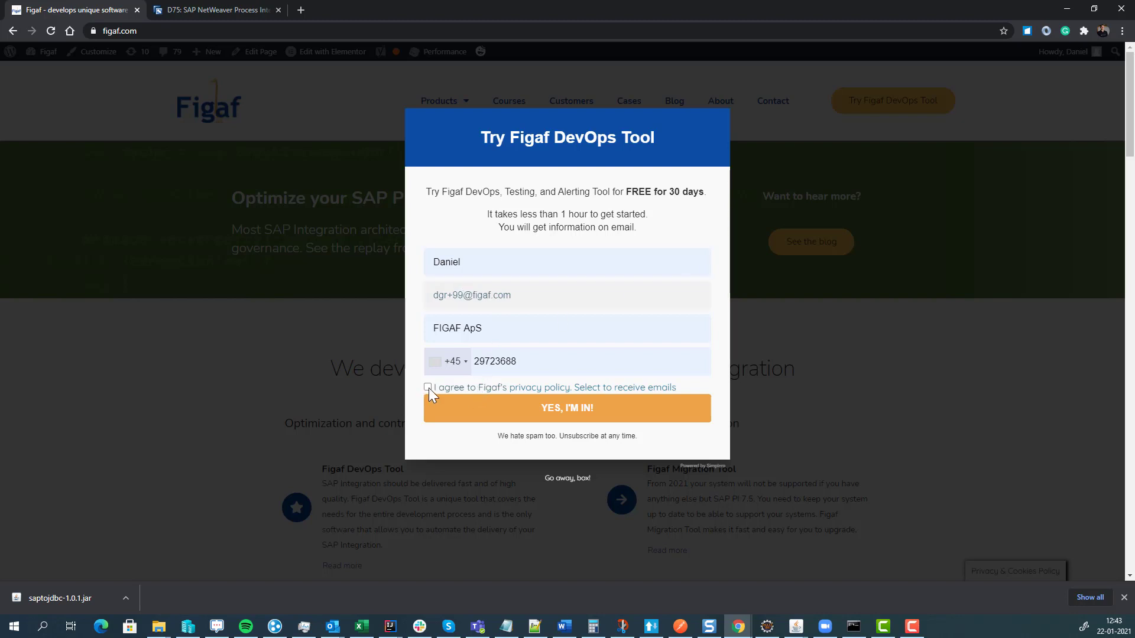
pyautogui.click(452, 408)
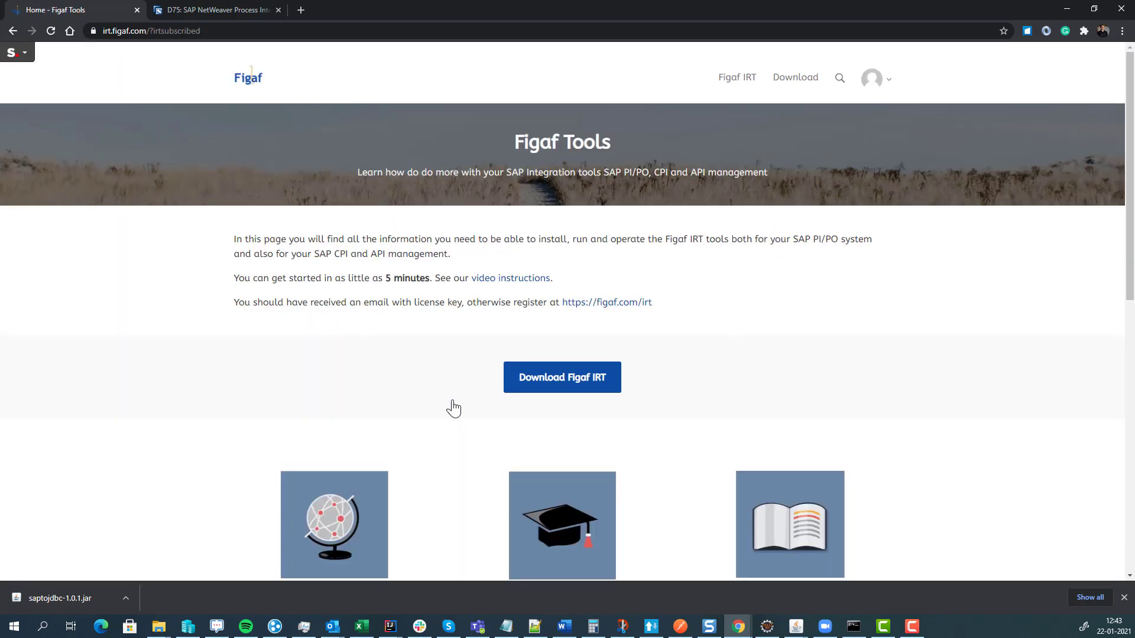
# - Download irt-2.15.6.jar from the IRT download page and keep it despite the safety warning
pyautogui.click(532, 381)
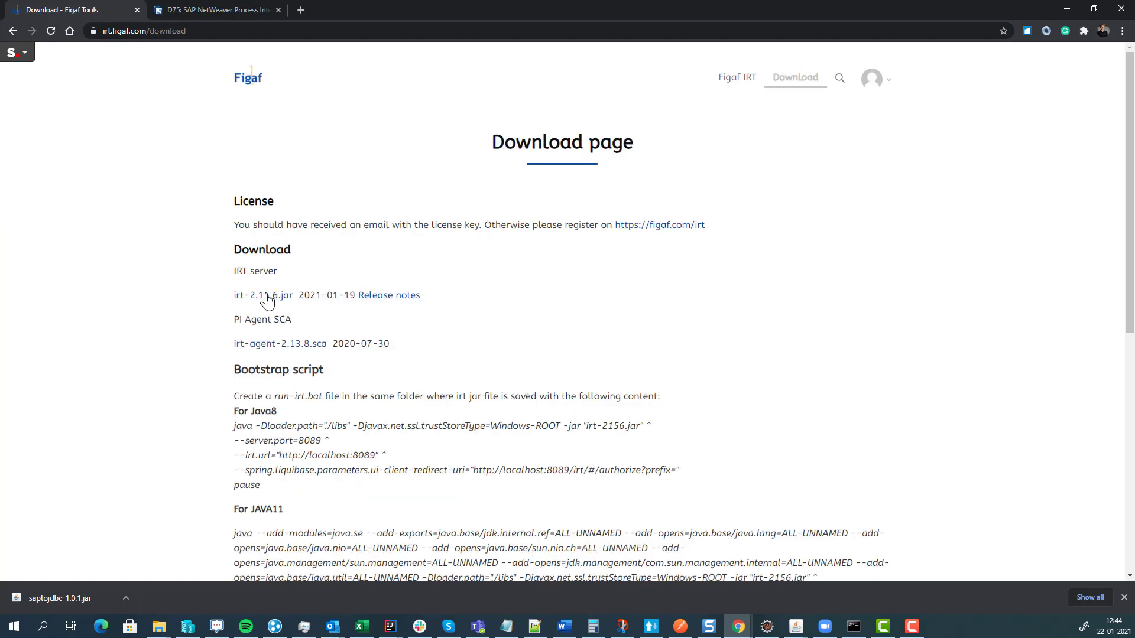
pyautogui.click(266, 296)
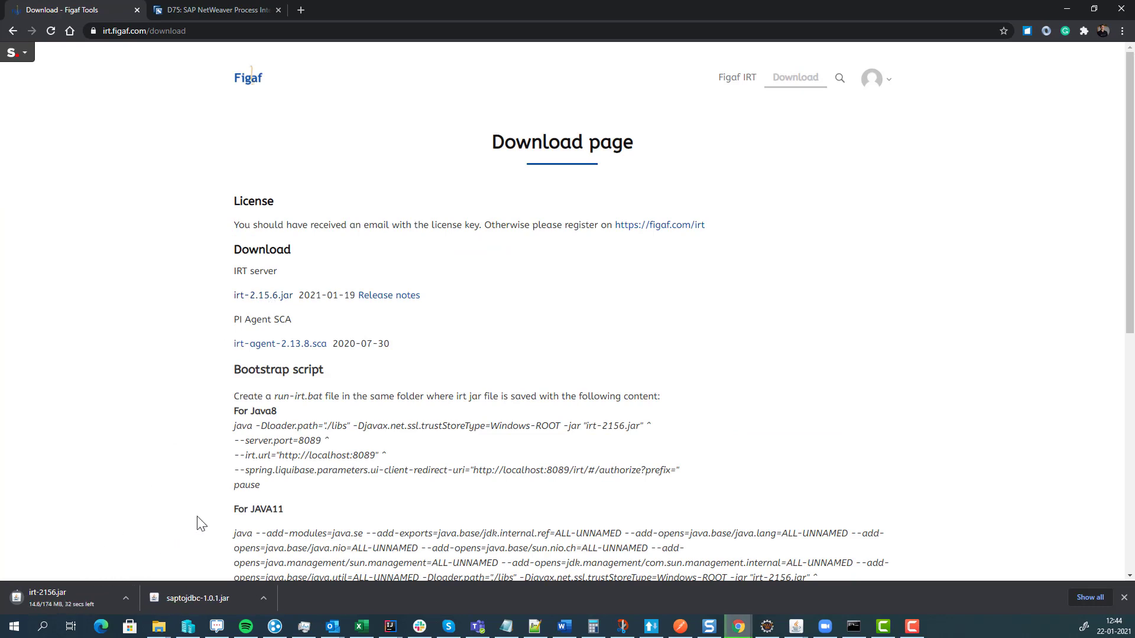
pyautogui.moveTo(263, 488); pyautogui.dragTo(233, 427)
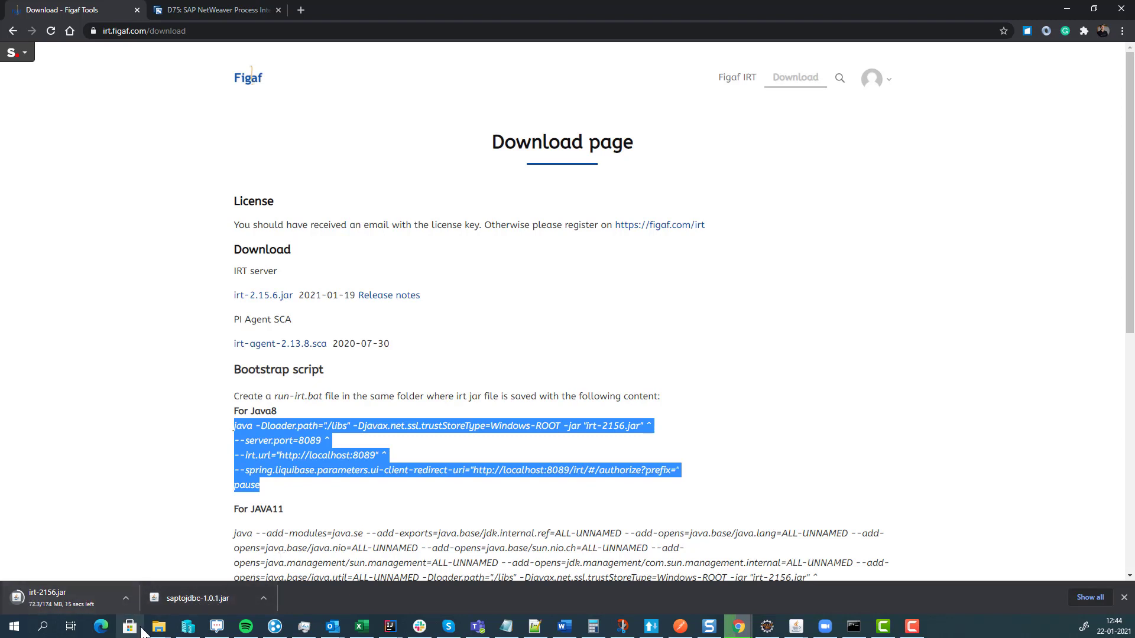
pyautogui.moveTo(158, 628)
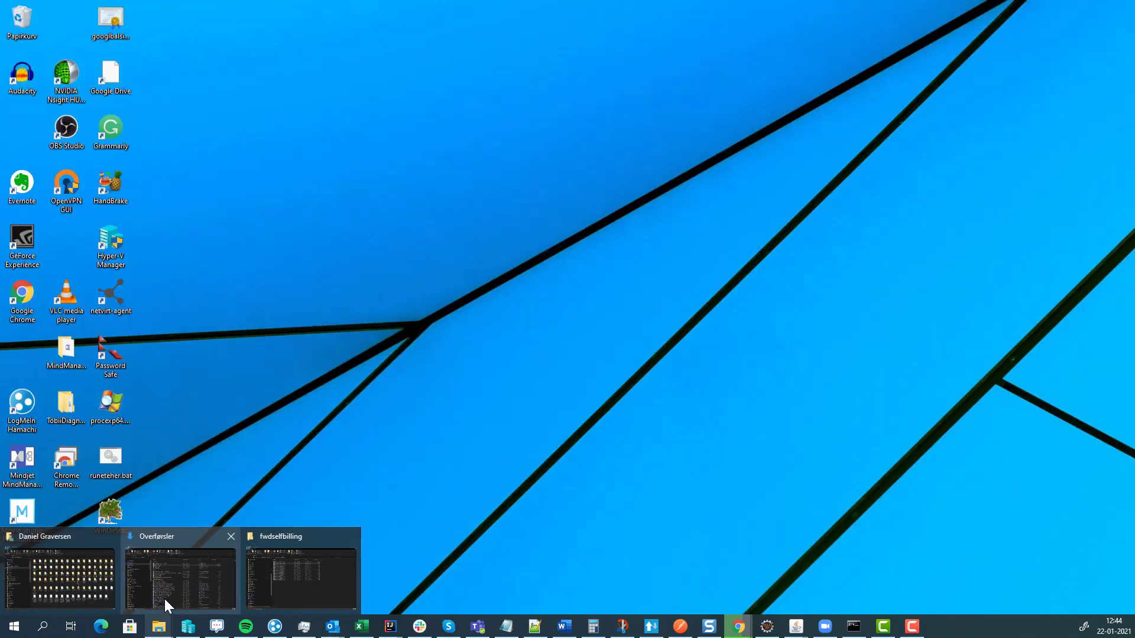
pyautogui.click(164, 598)
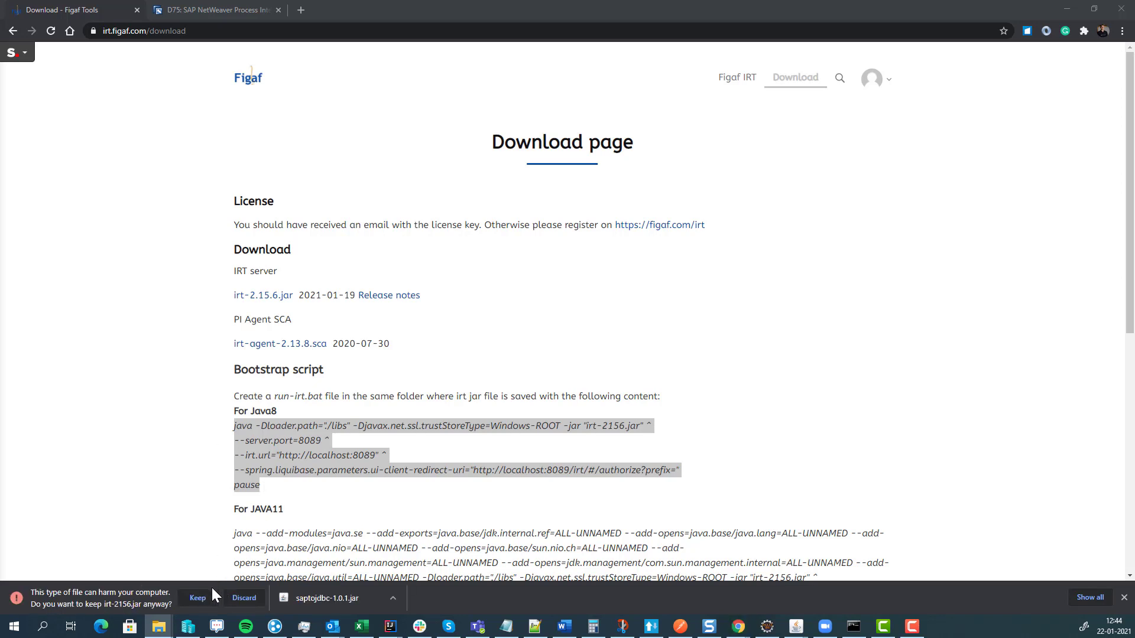
pyautogui.click(198, 598)
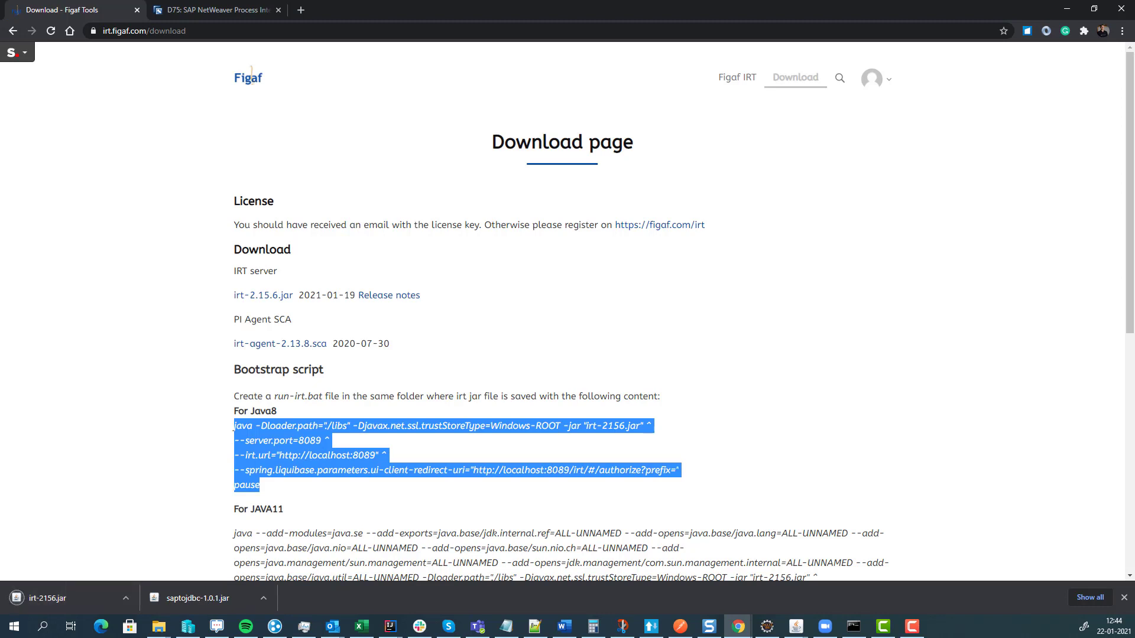
pyautogui.hotkey('alt', 'Tab')
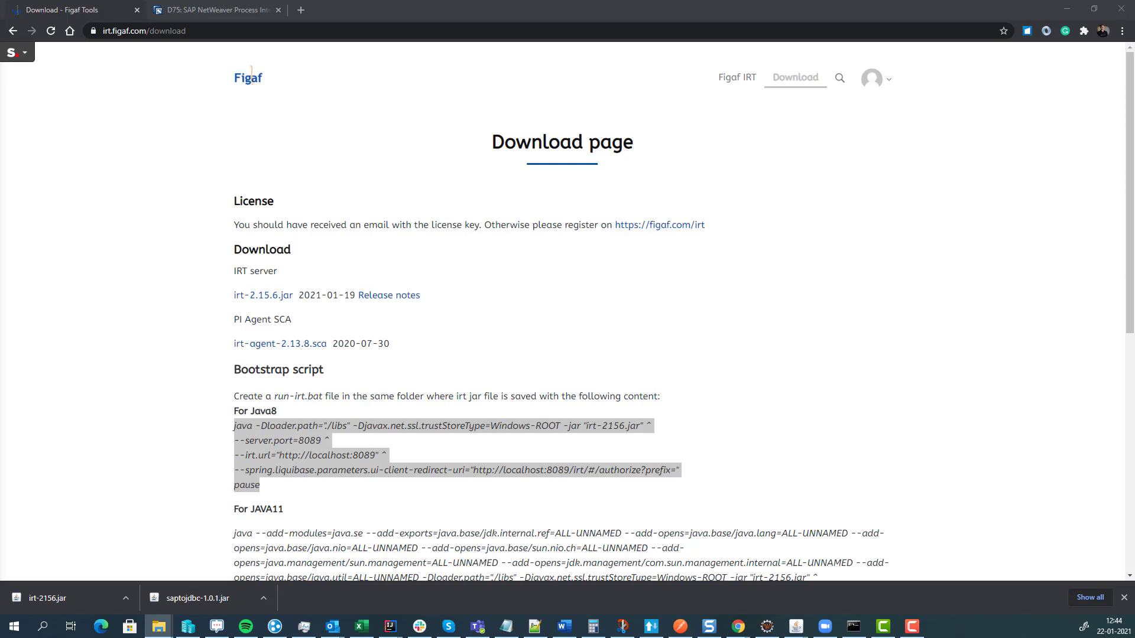
# - Show the figafdevops folder holding irt-2156.jar, then bring Notepad++ to the front
pyautogui.moveTo(0, 101); pyautogui.dragTo(712, 114)
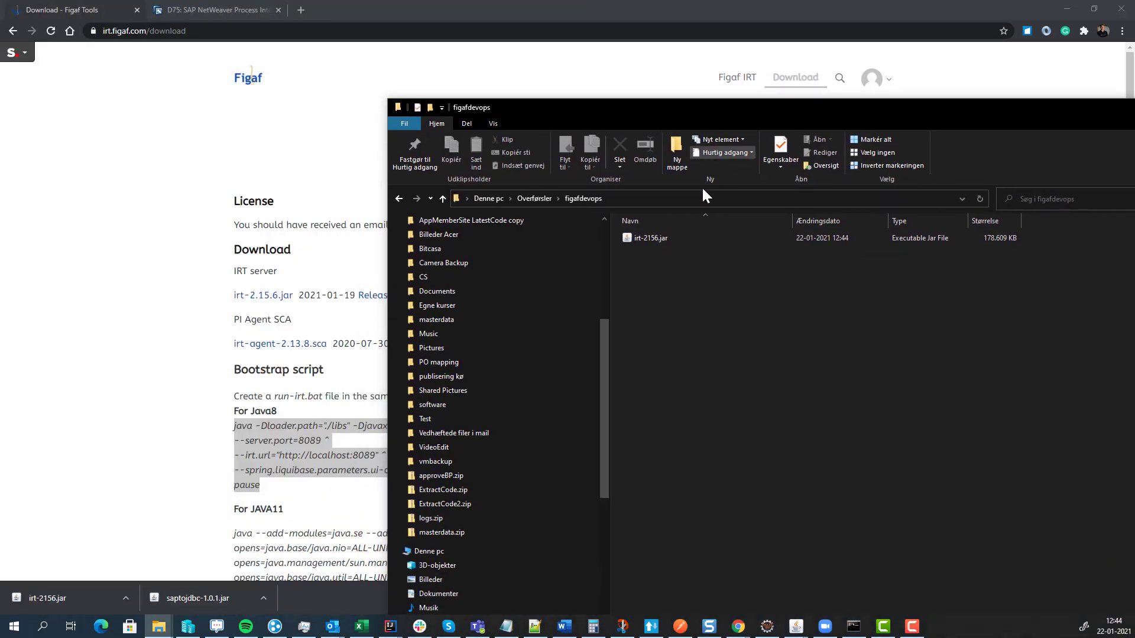
pyautogui.rightClick(673, 264)
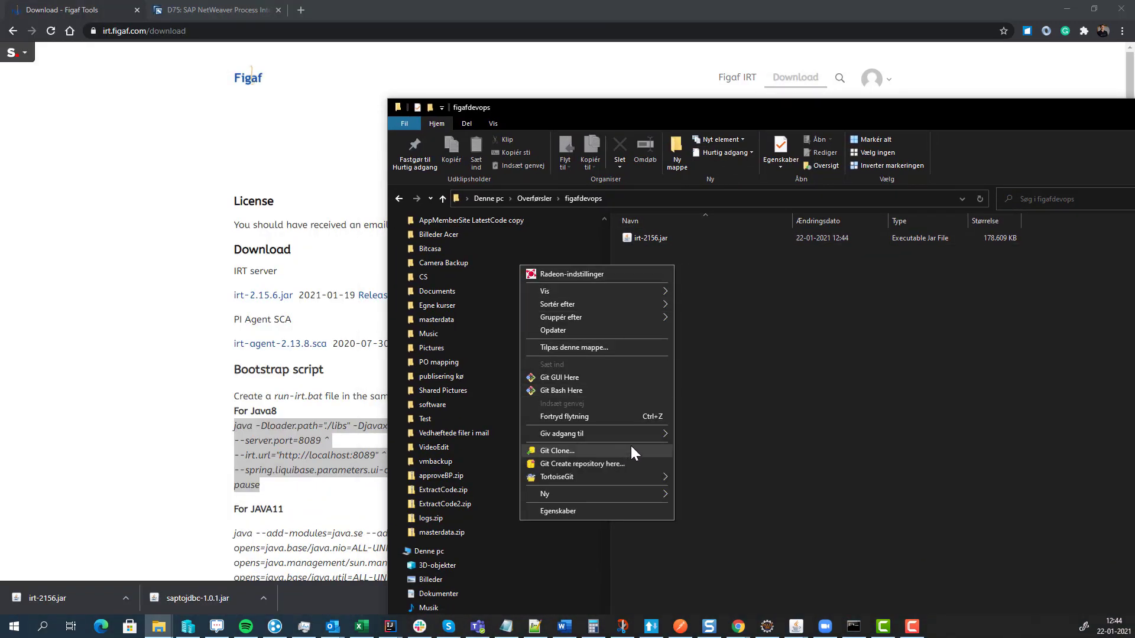
pyautogui.moveTo(619, 489)
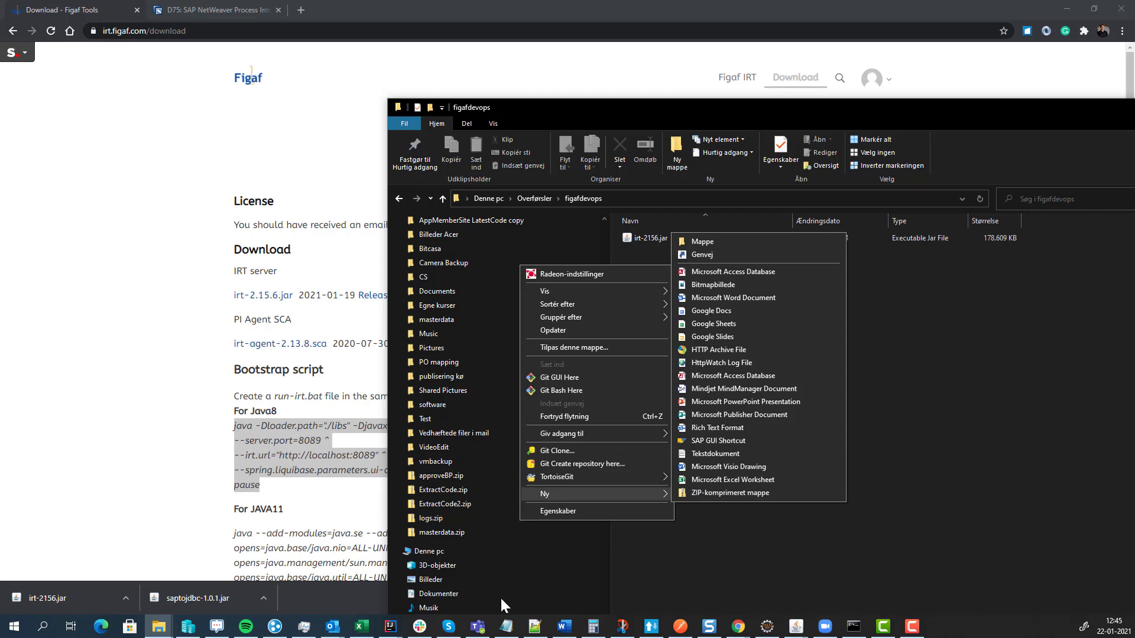
pyautogui.click(724, 578)
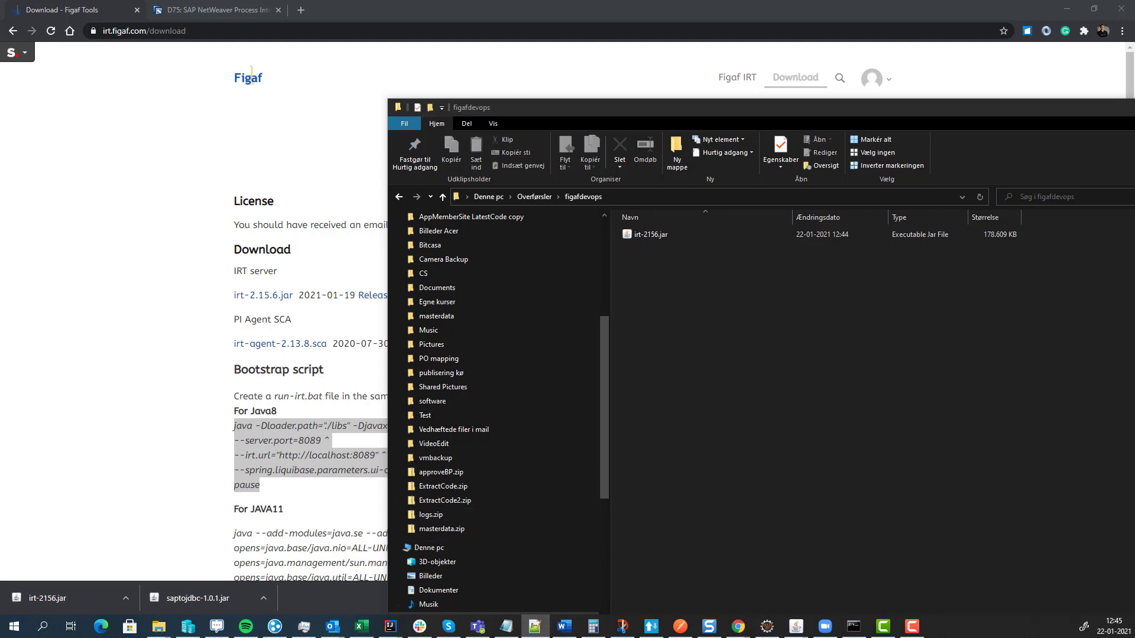
pyautogui.click(534, 626)
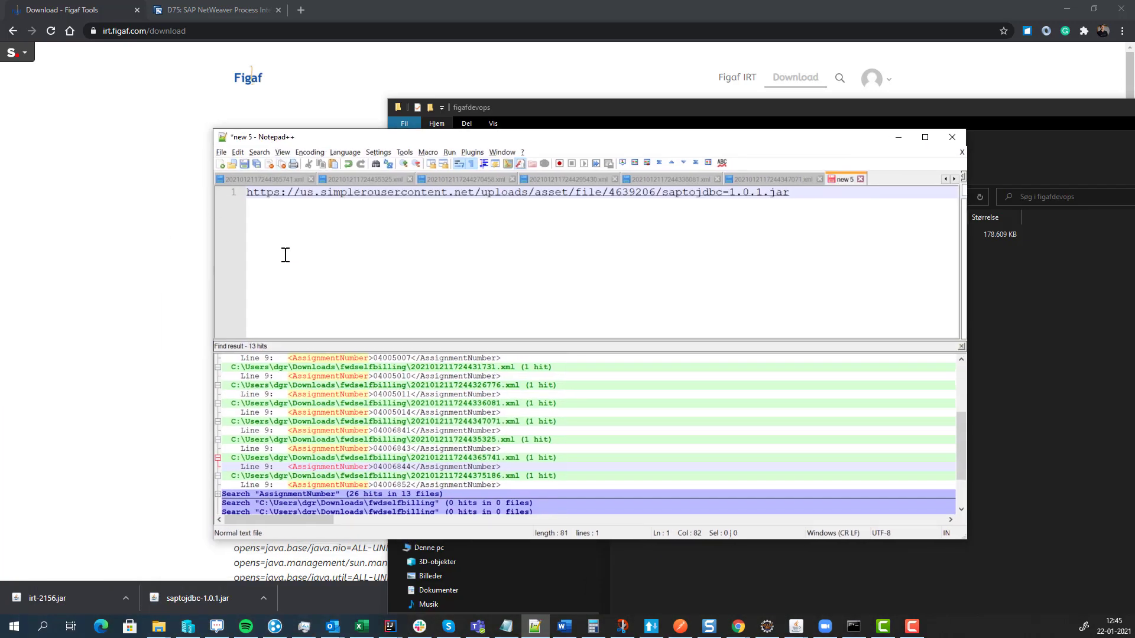
# - Copy the Java8 bootstrap script from the download page into the empty Notepad++ document
pyautogui.click(198, 264)
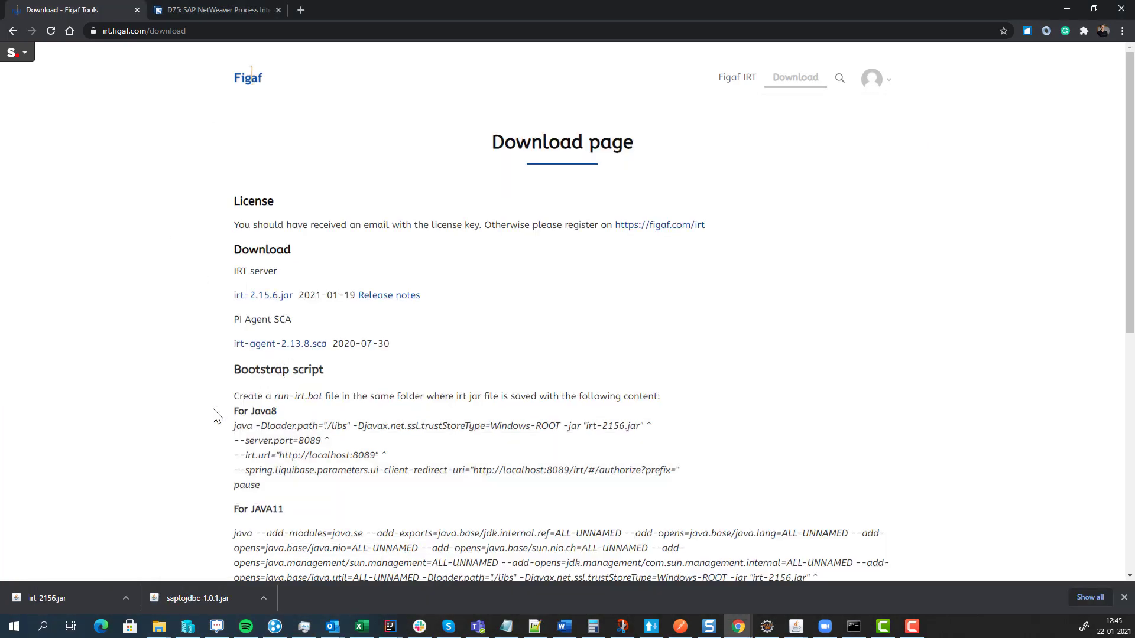
pyautogui.moveTo(234, 425); pyautogui.dragTo(292, 495)
pyautogui.hotkey('ctrl', 'c')
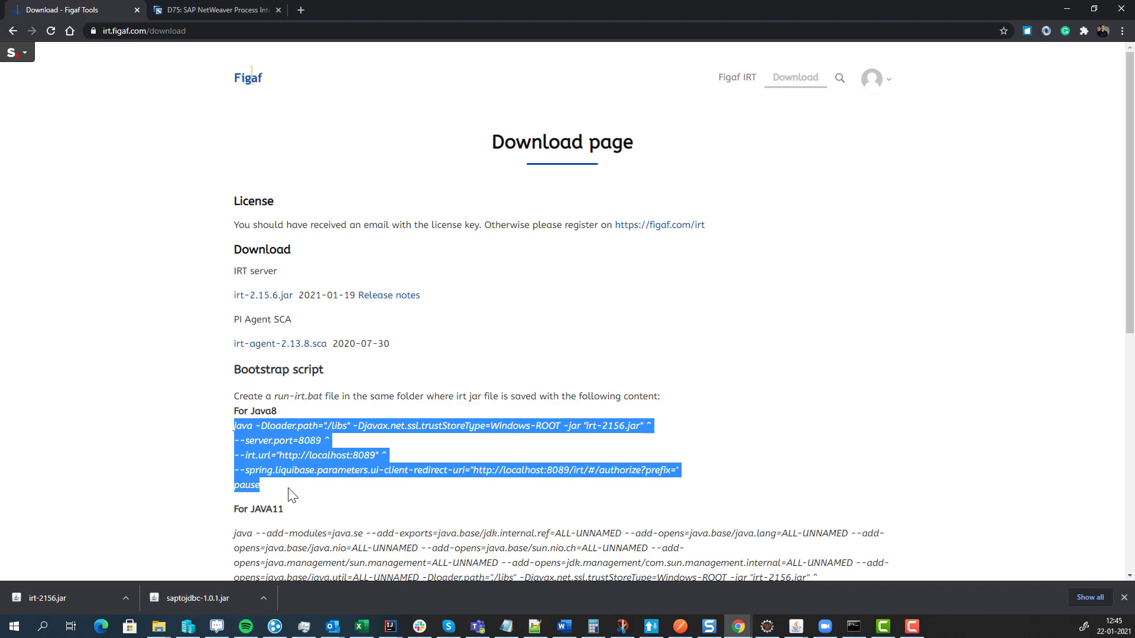
pyautogui.hotkey('alt', 'Tab')
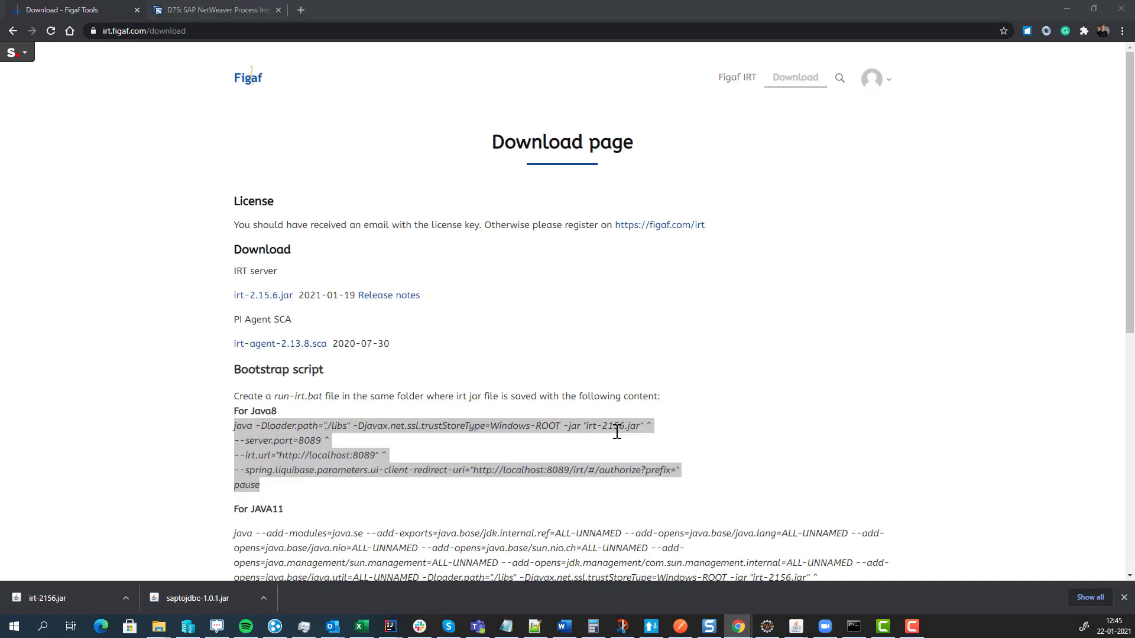
pyautogui.hotkey('ctrl', 'v')
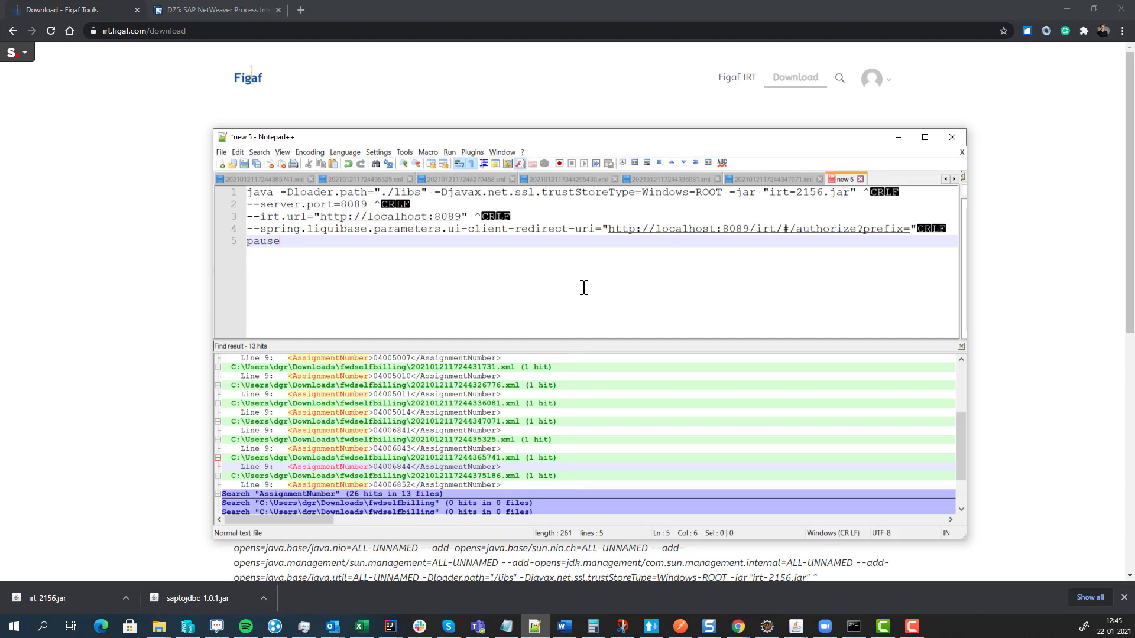
# - Point the Save As dialog at the figafdevops folder path copied from File Explorer
pyautogui.hotkey('ctrl', 's')
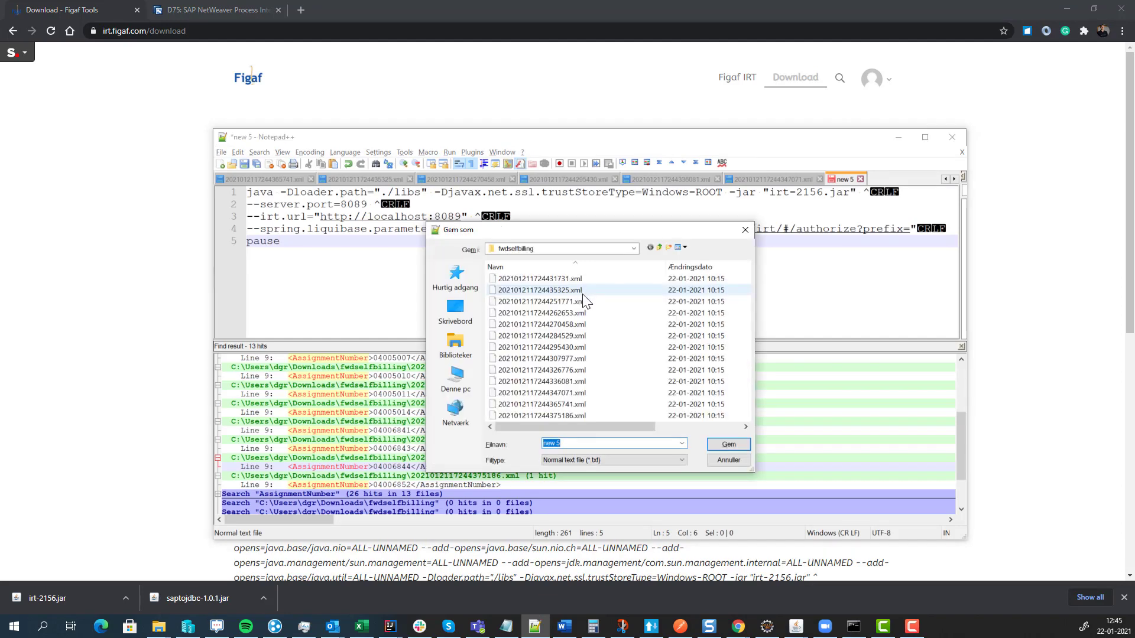
pyautogui.click(462, 345)
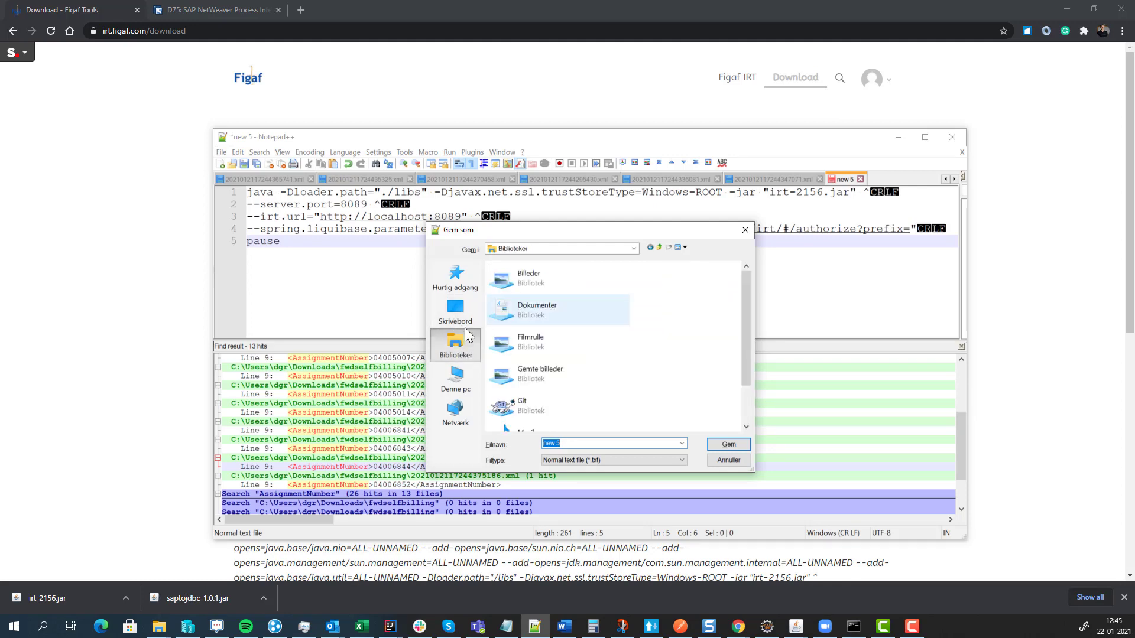
pyautogui.hotkey('alt', 'Tab')
pyautogui.press('super+e')
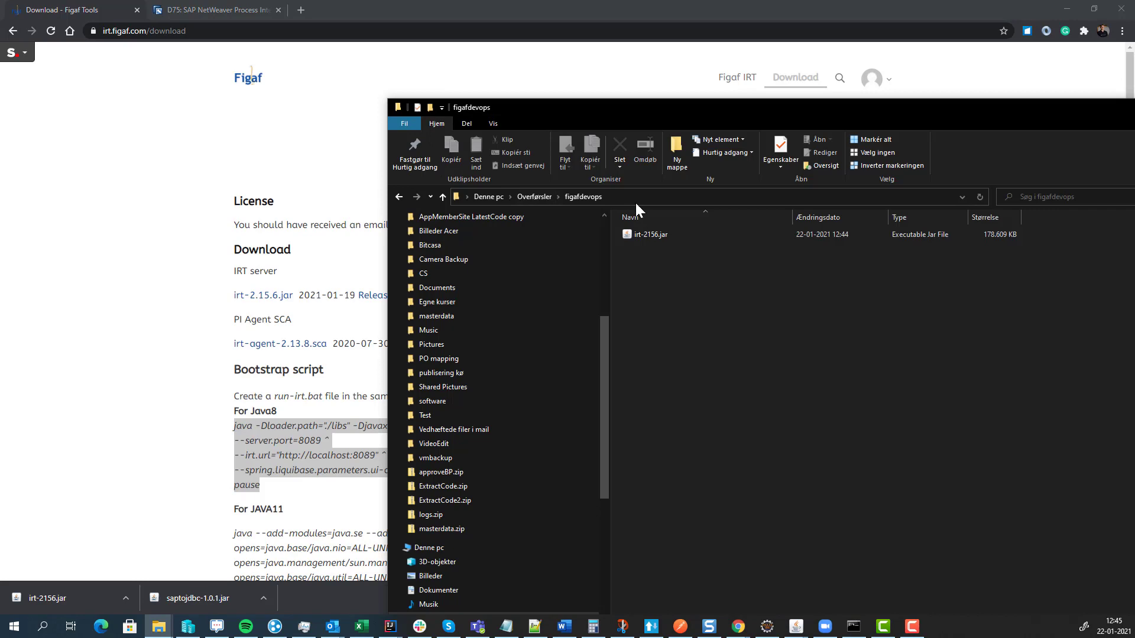
pyautogui.click(636, 200)
pyautogui.hotkey('ctrl', 'c')
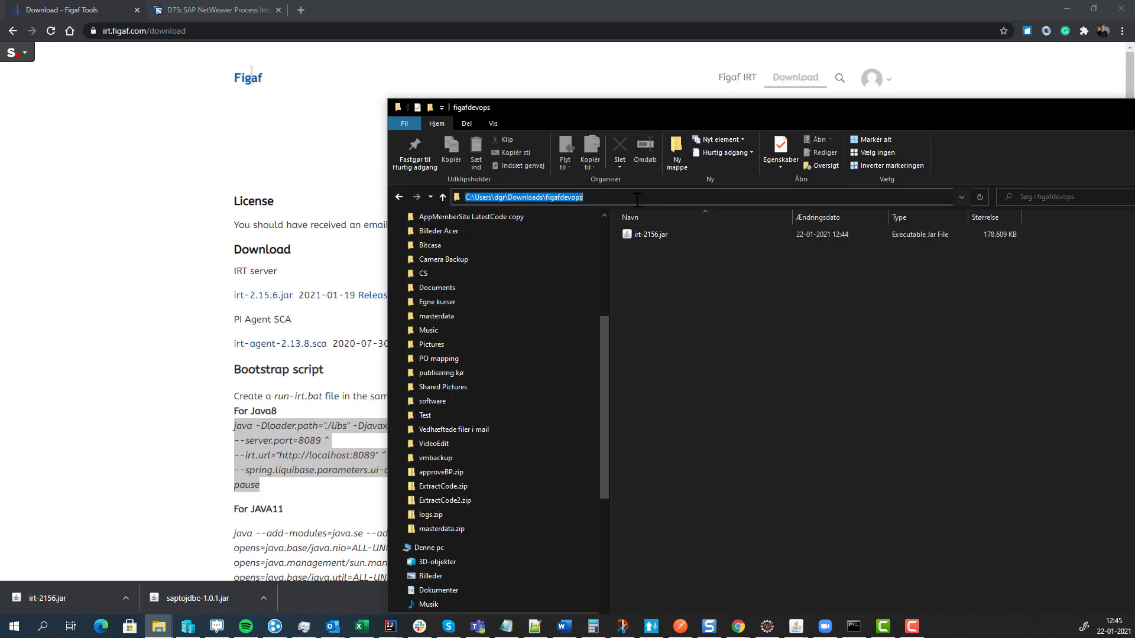
pyautogui.hotkey('alt', 'Tab')
pyautogui.hotkey('alt', 'Tab')
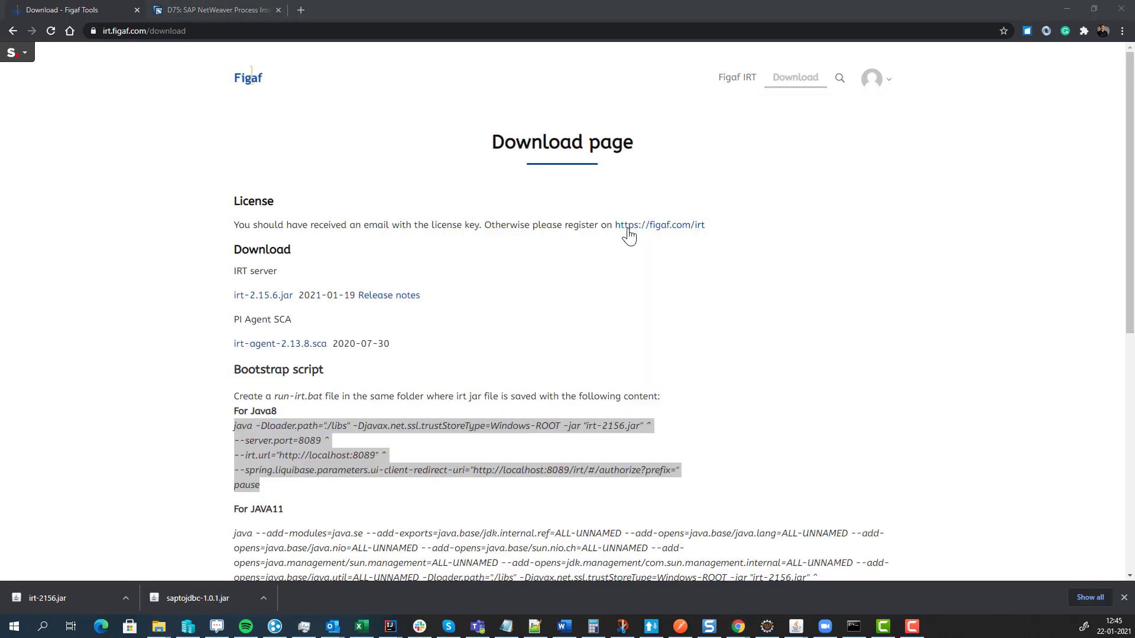
pyautogui.hotkey('alt', 'Tab')
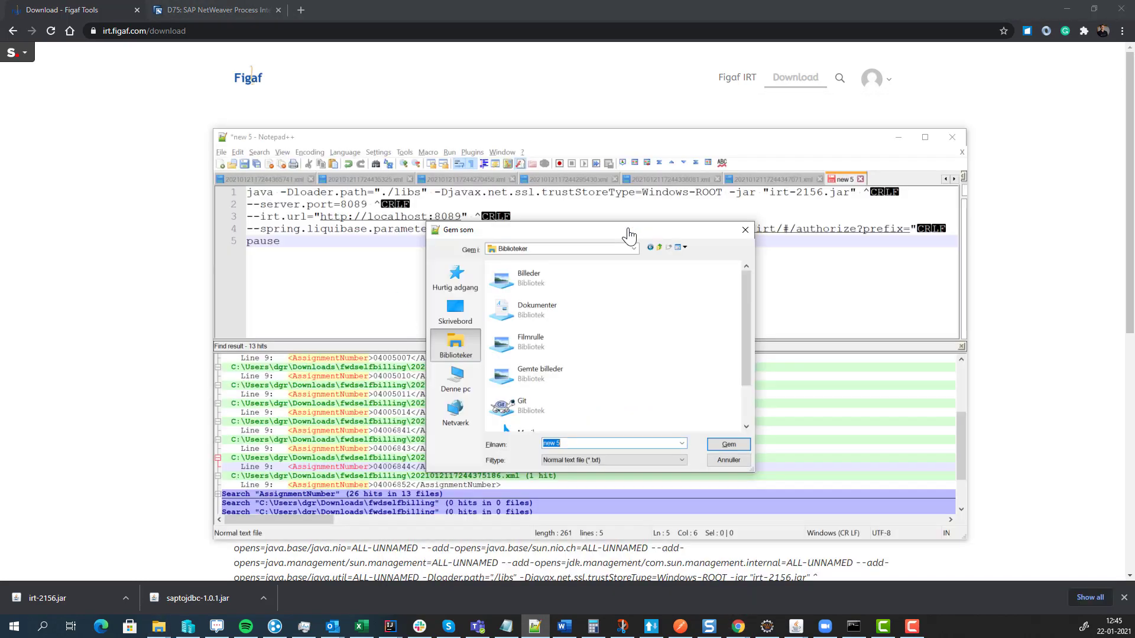
pyautogui.hotkey('ctrl', 'v')
pyautogui.press('Return')
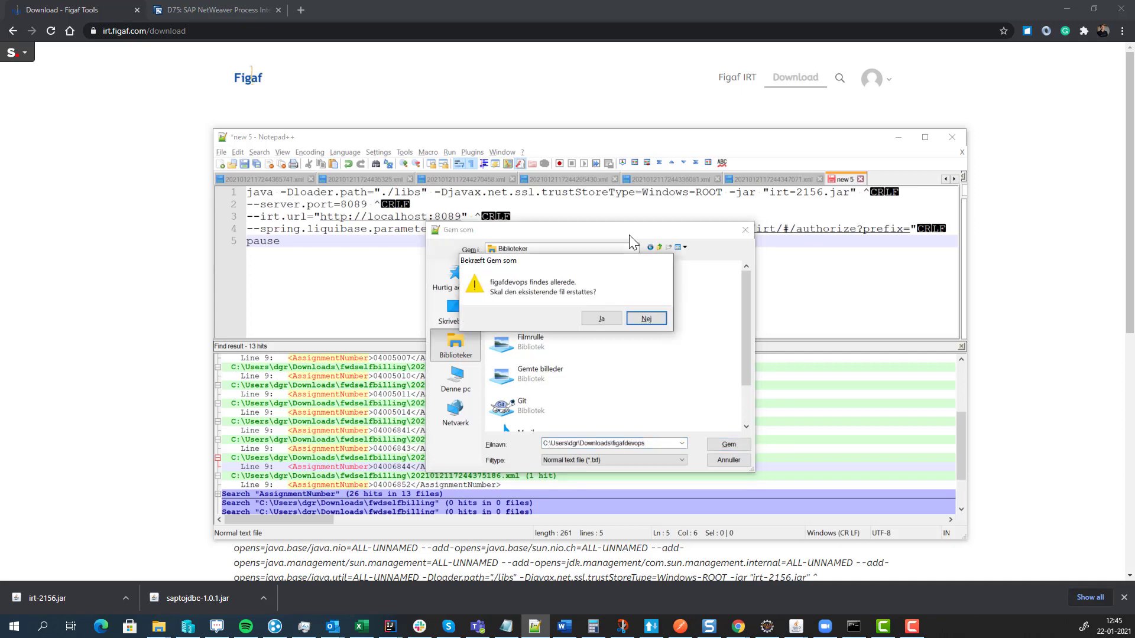
# - Save the script as run.bat inside the figafdevops folder
pyautogui.press('Return')
pyautogui.press('End')
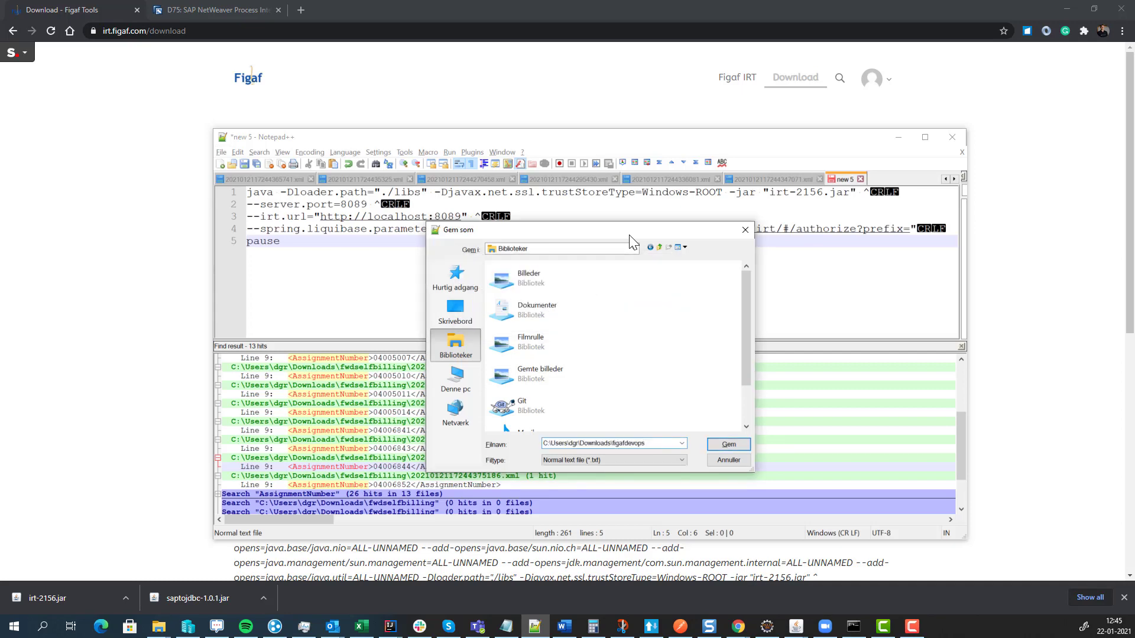
pyautogui.press('Return')
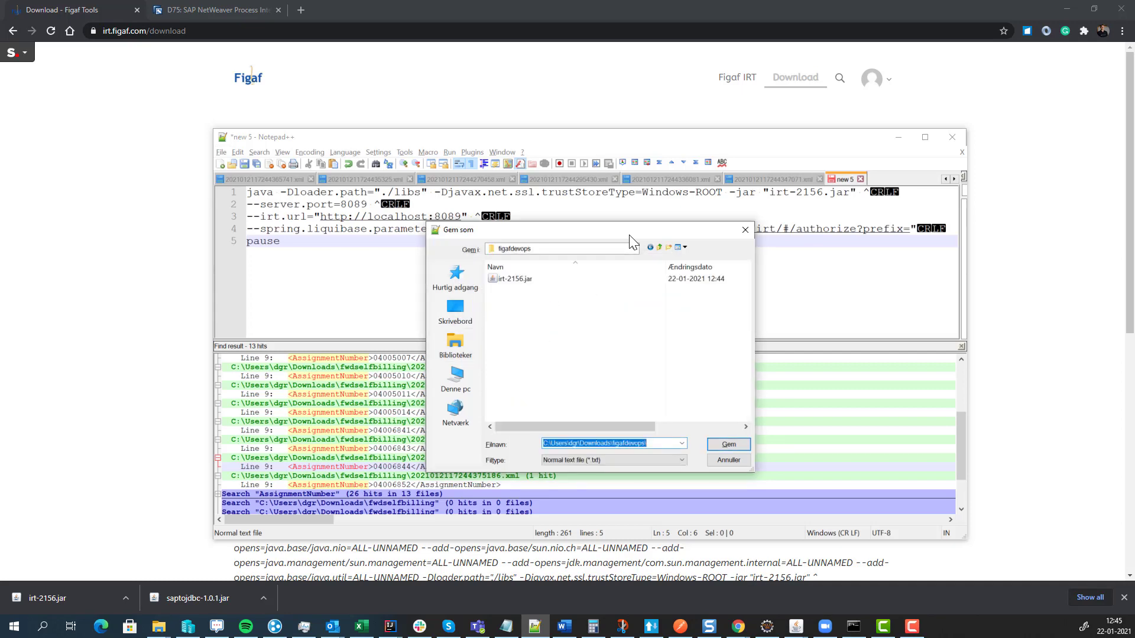
pyautogui.write('run.bat')
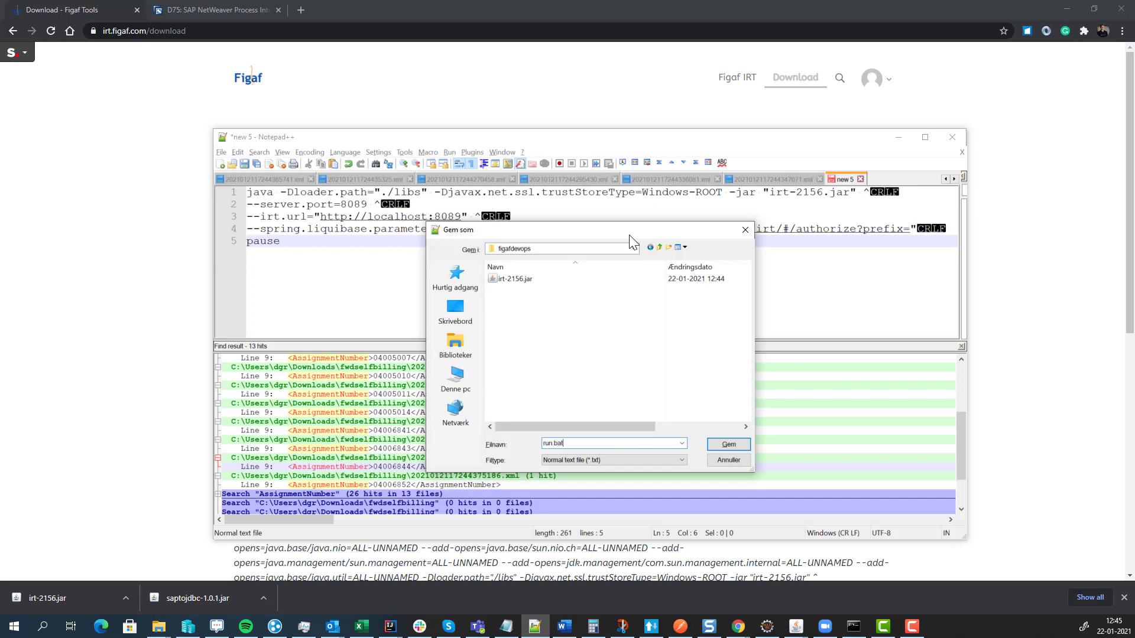
pyautogui.press('Return')
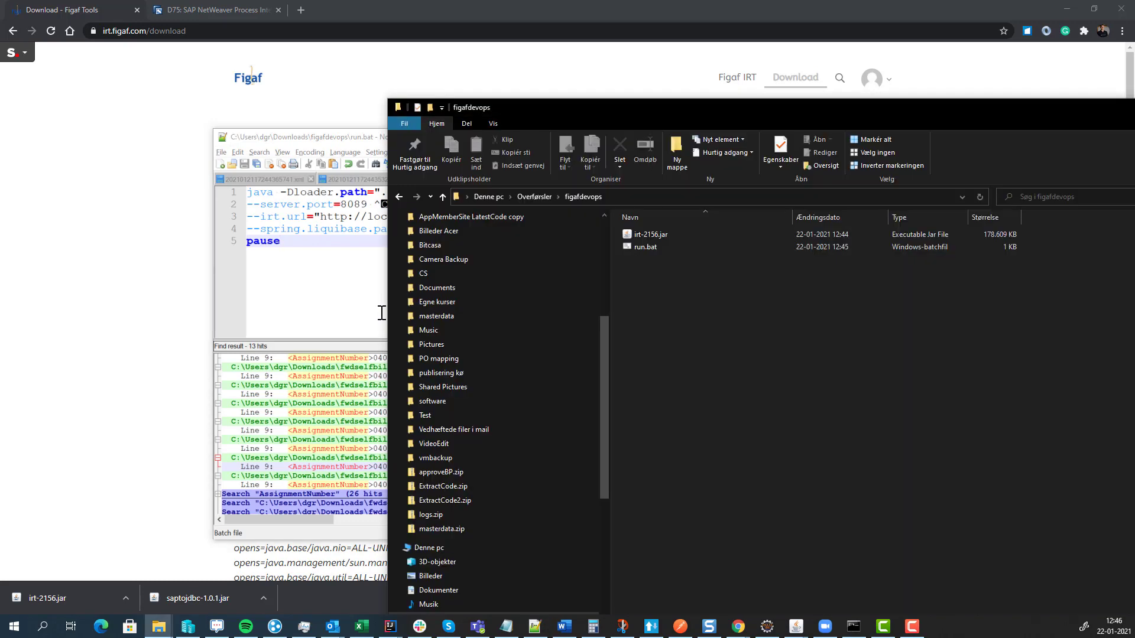
# - Run run.bat to start the IRT server, then open the logs folder and bring up irt.log's actions
pyautogui.doubleClick(662, 246)
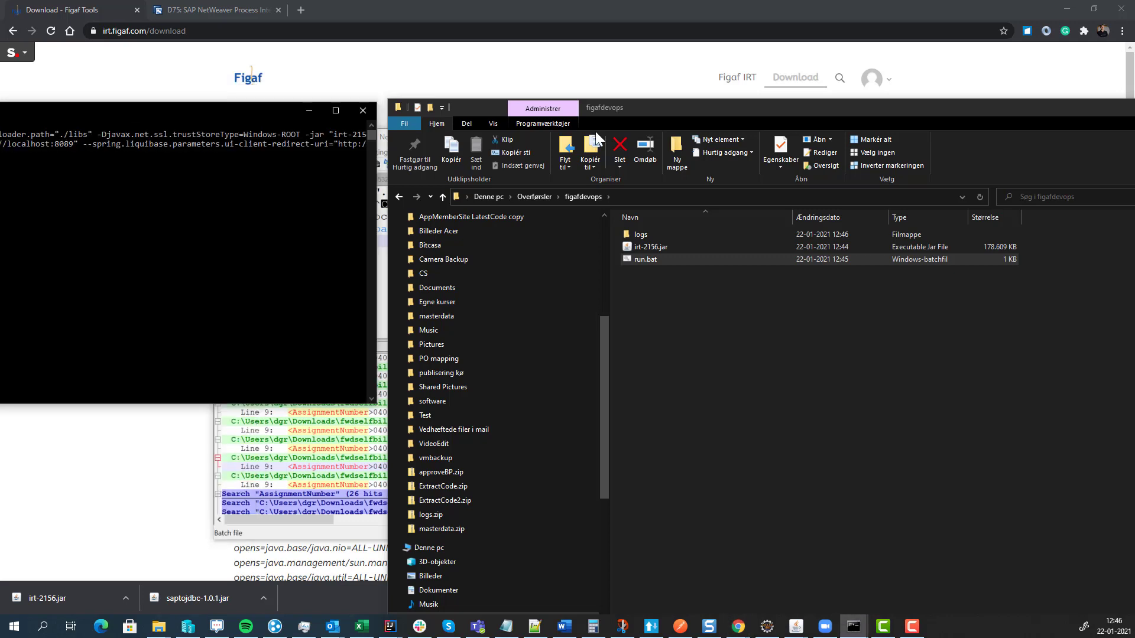
pyautogui.moveTo(498, 85); pyautogui.dragTo(497, 85)
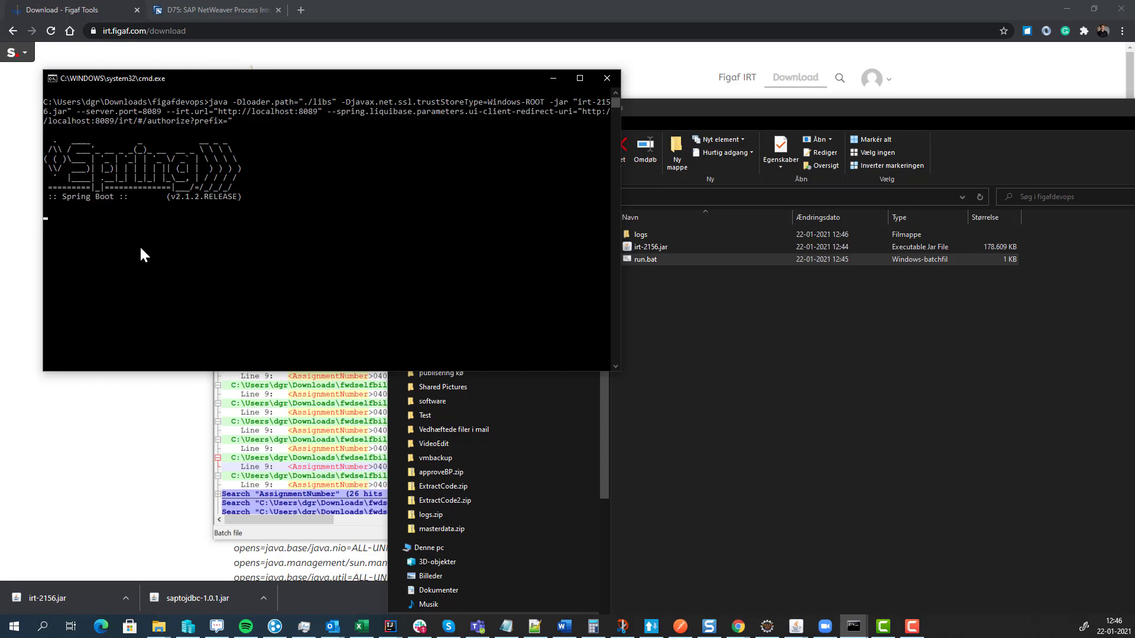
pyautogui.click(697, 357)
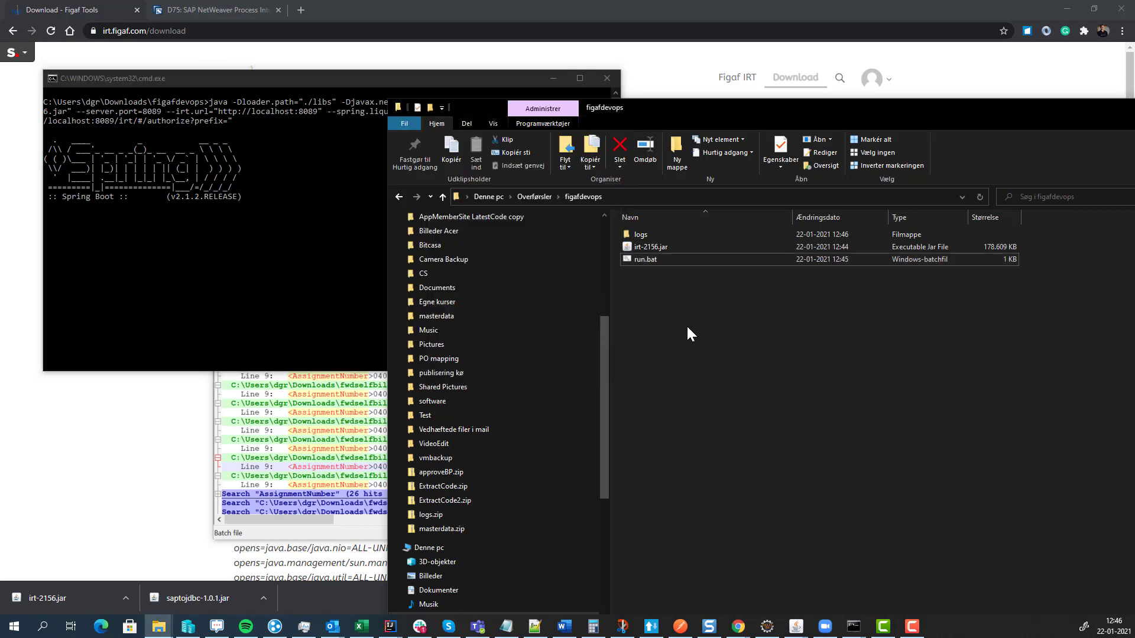
pyautogui.click(665, 237)
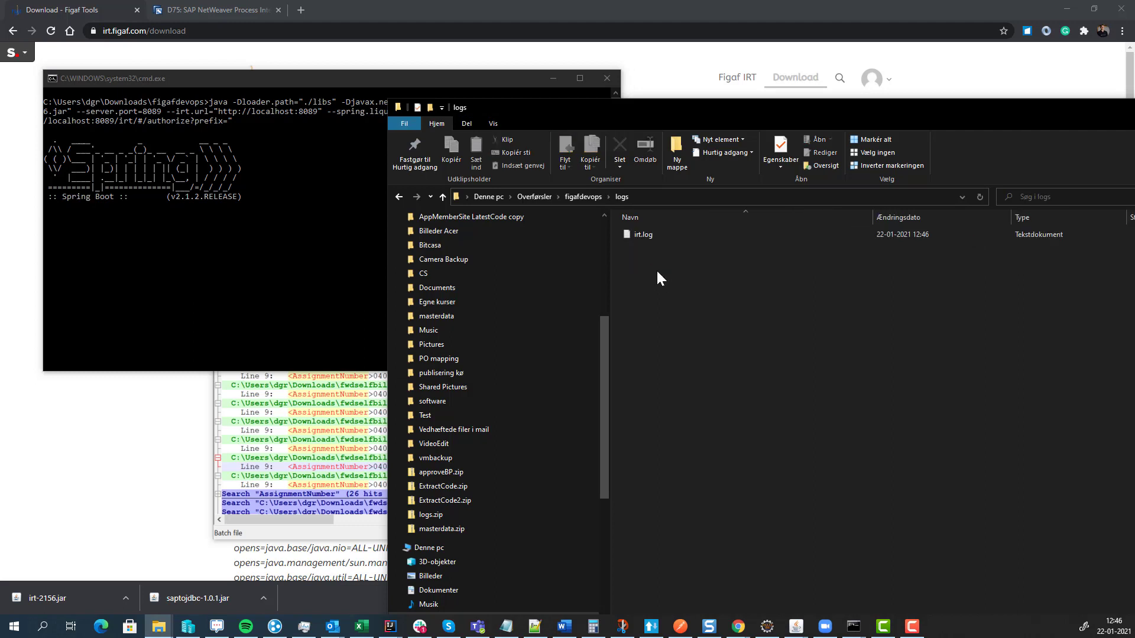
pyautogui.rightClick(651, 235)
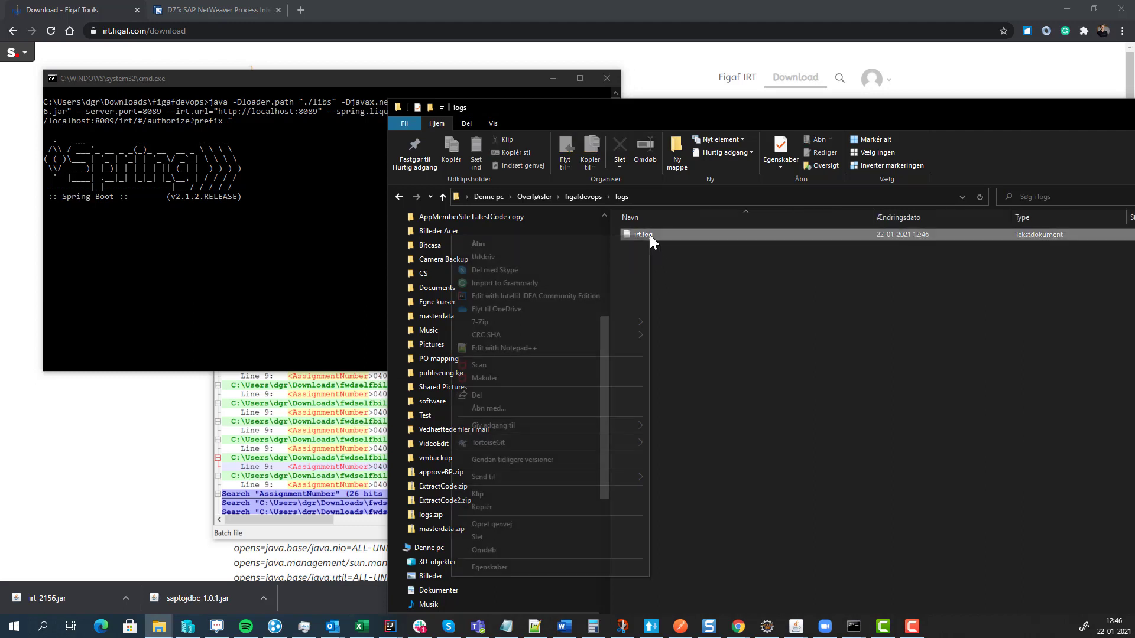
# - Open irt.log in Notepad++, read its startup messages to the end, then return to the download page
pyautogui.click(573, 351)
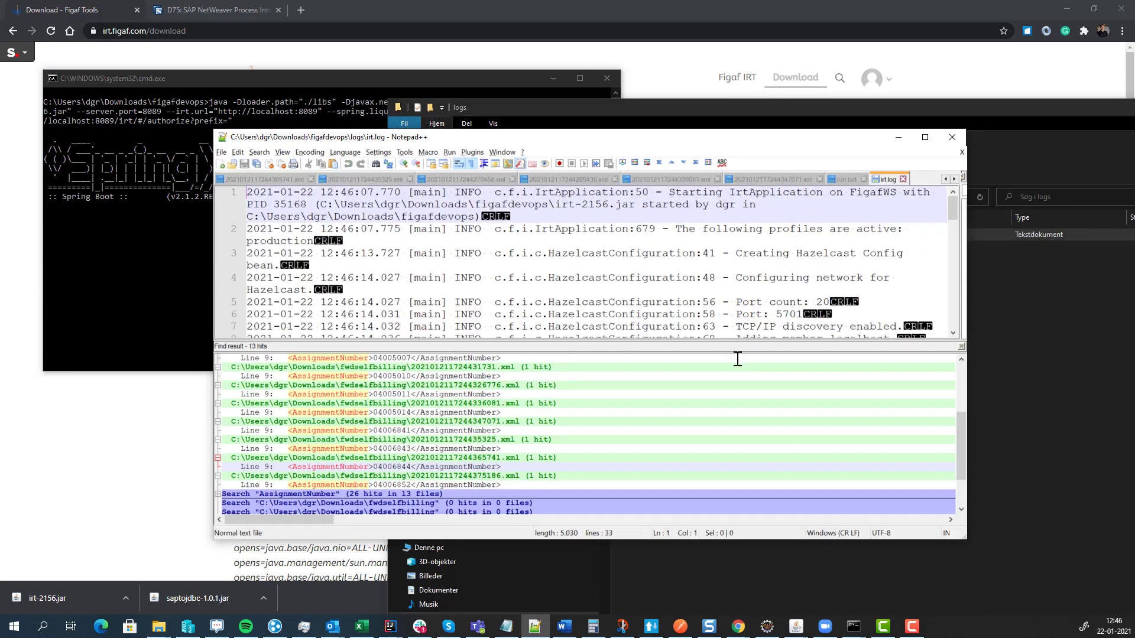
pyautogui.click(960, 346)
pyautogui.scroll(-10, 690, 399)
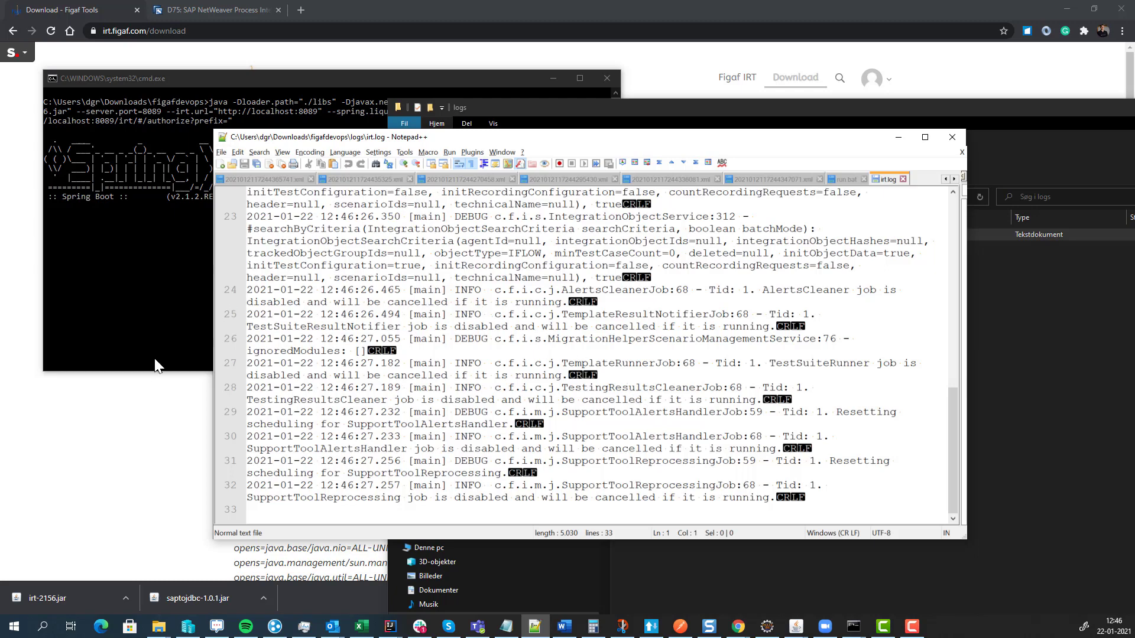
pyautogui.click(158, 436)
pyautogui.scroll(-3, 304, 474)
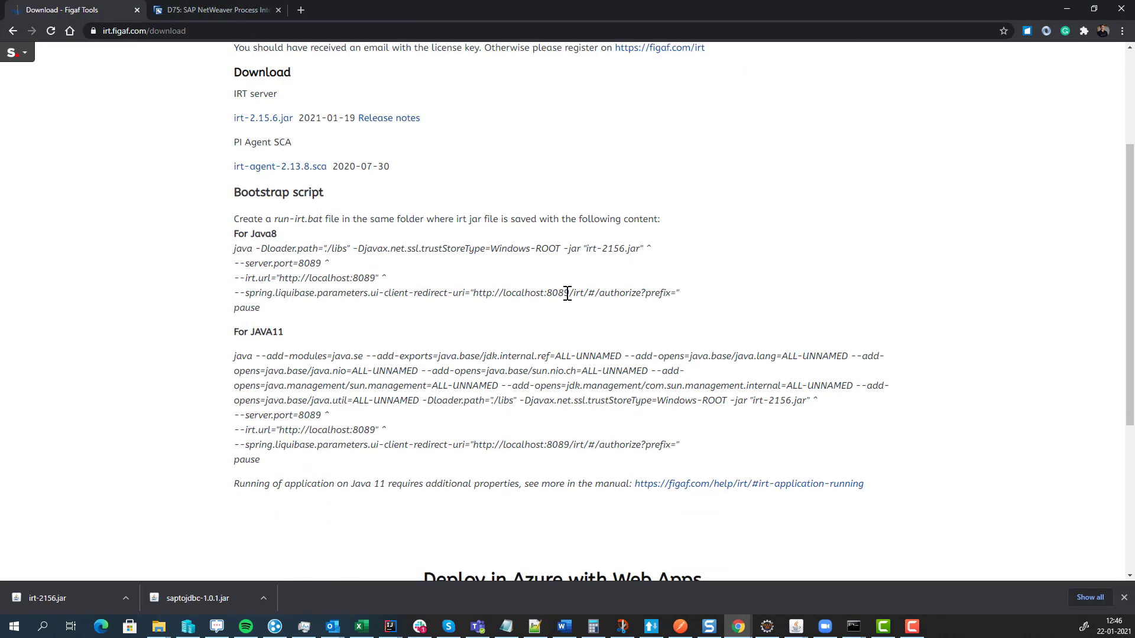
# - Open the localhost:8089/irt address from the script in a new browser tab
pyautogui.moveTo(588, 294); pyautogui.dragTo(476, 297)
pyautogui.hotkey('ctrl', 'c')
pyautogui.hotkey('ctrl', 't')
pyautogui.hotkey('ctrl', 'v')
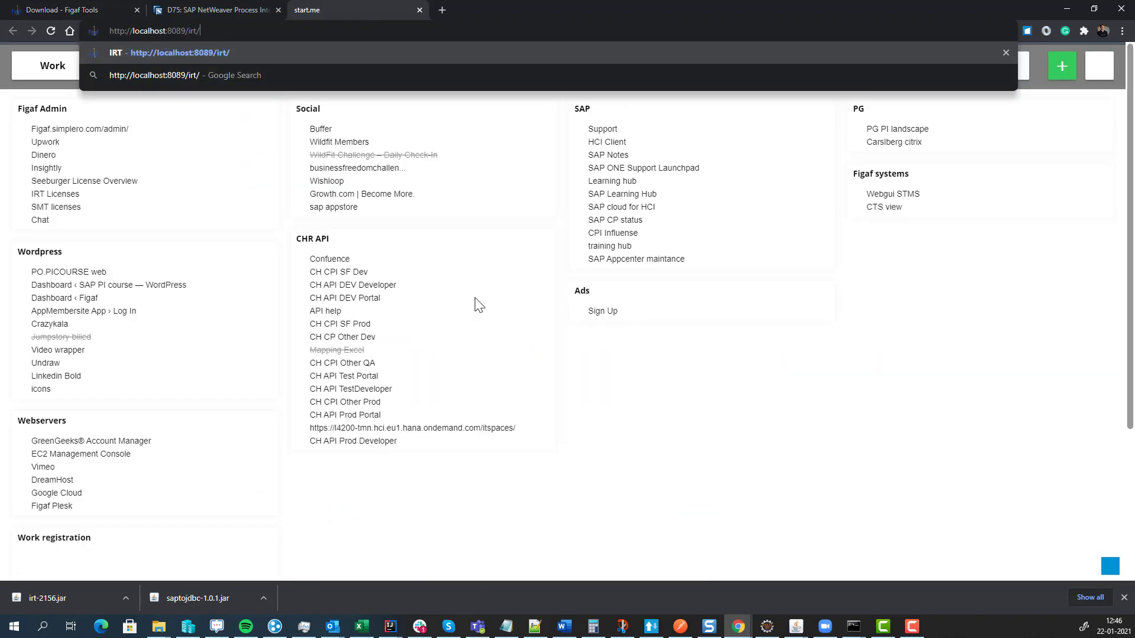
pyautogui.press('Return')
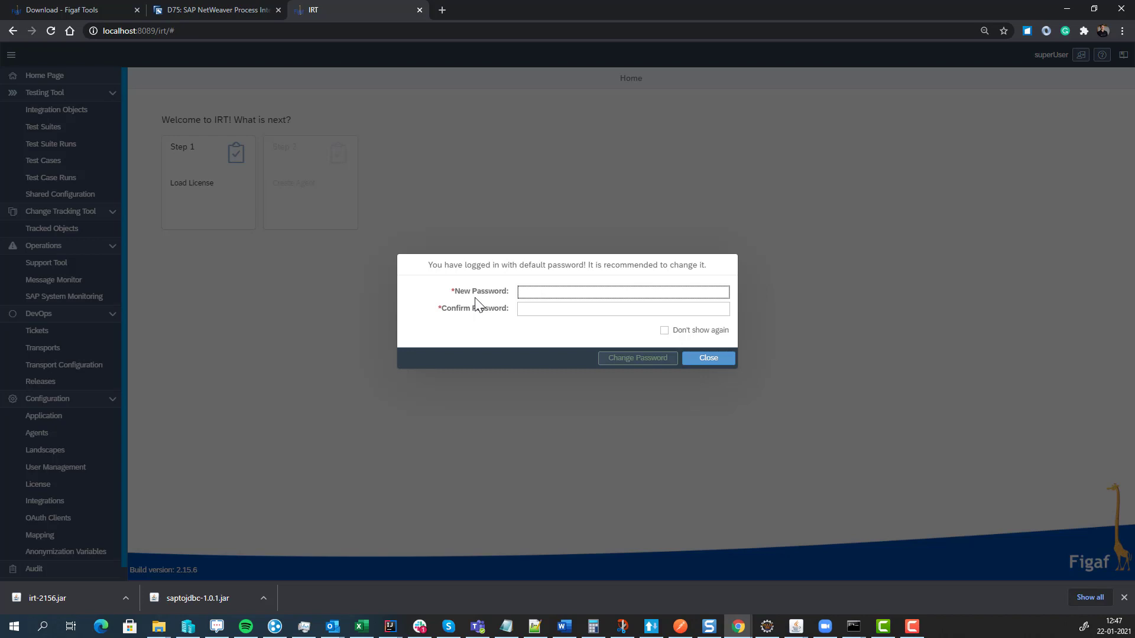
# - Log in with the account password, dismiss the default-password warning and go to Load License
pyautogui.write('su')
pyautogui.write('•••••')
pyautogui.moveTo(540, 268); pyautogui.dragTo(720, 353)
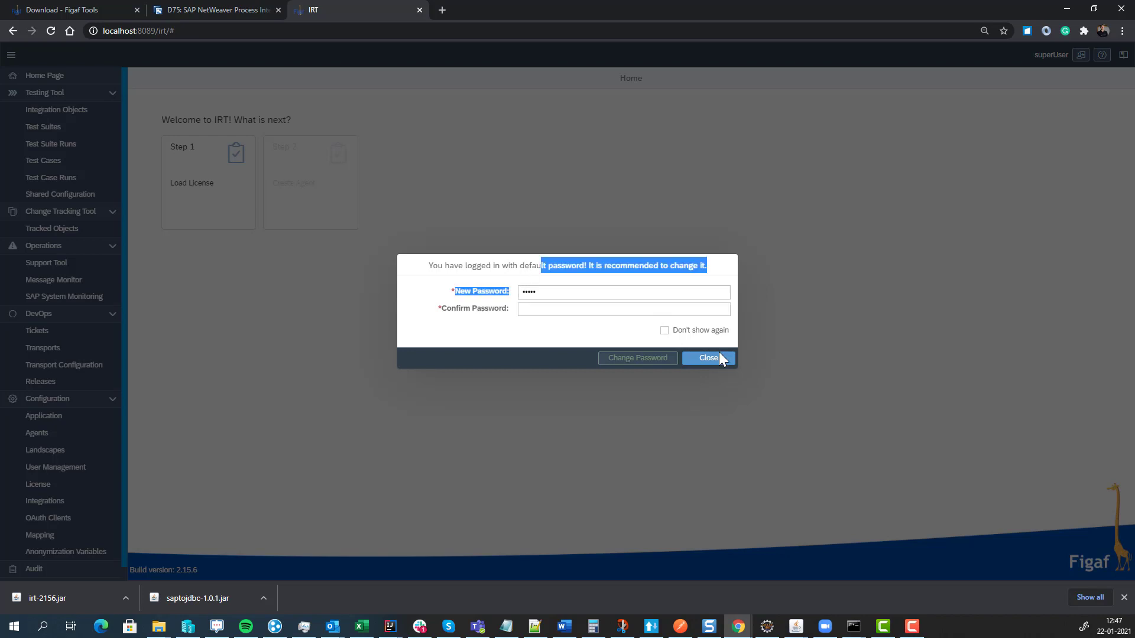
pyautogui.click(718, 358)
pyautogui.click(196, 181)
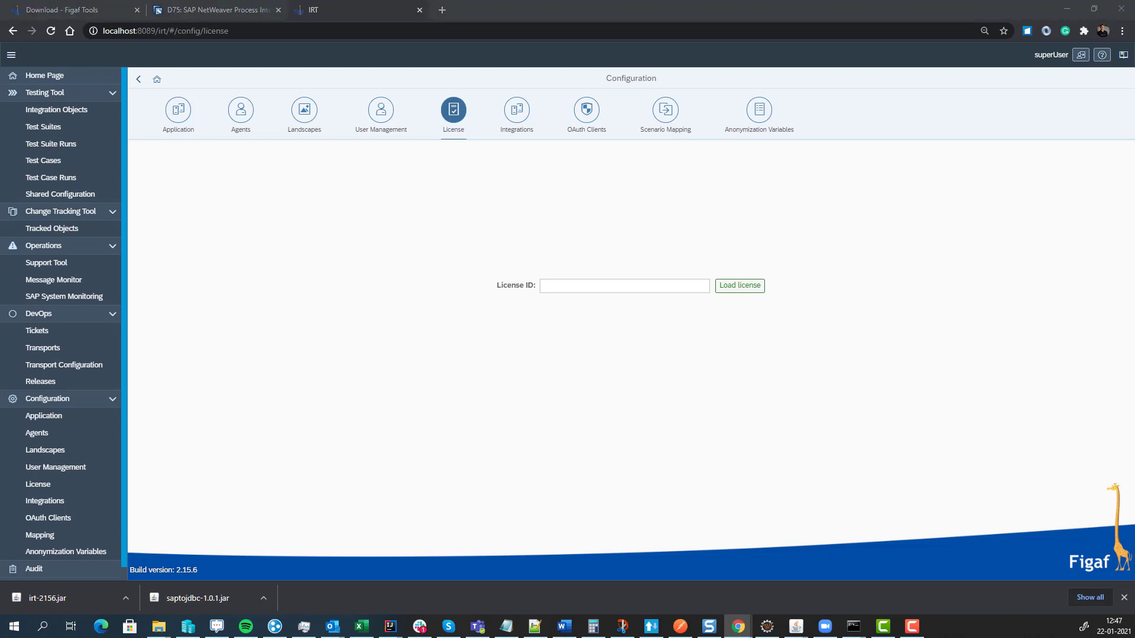
# - Paste the license ID into the License ID field, load it and confirm the success message
pyautogui.click(577, 289)
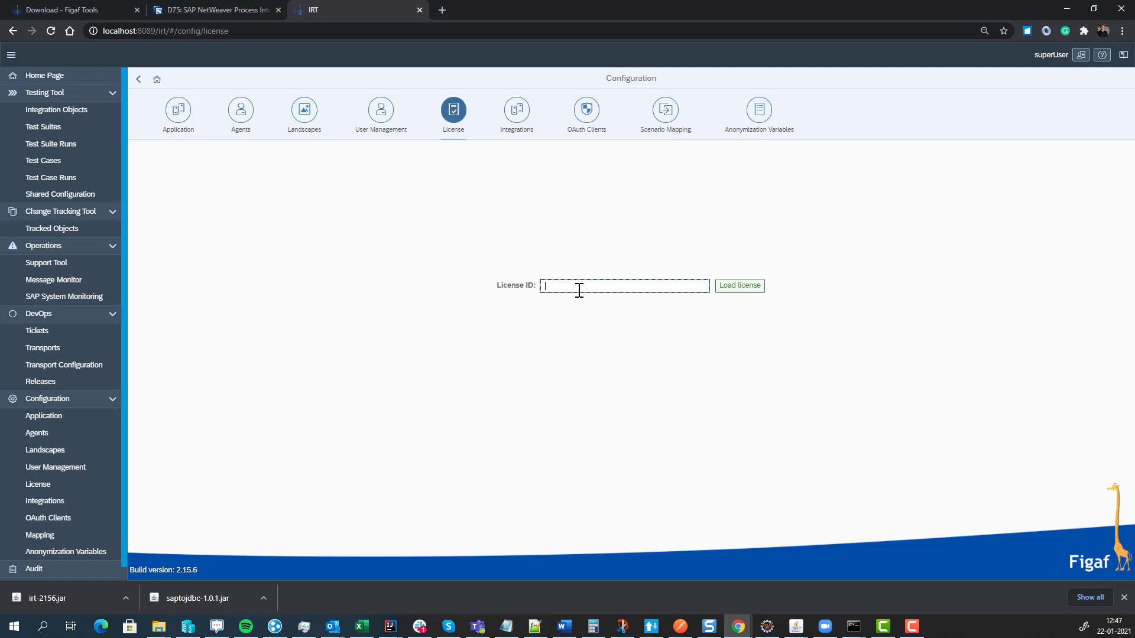
pyautogui.hotkey('ctrl', 'v')
pyautogui.click(744, 290)
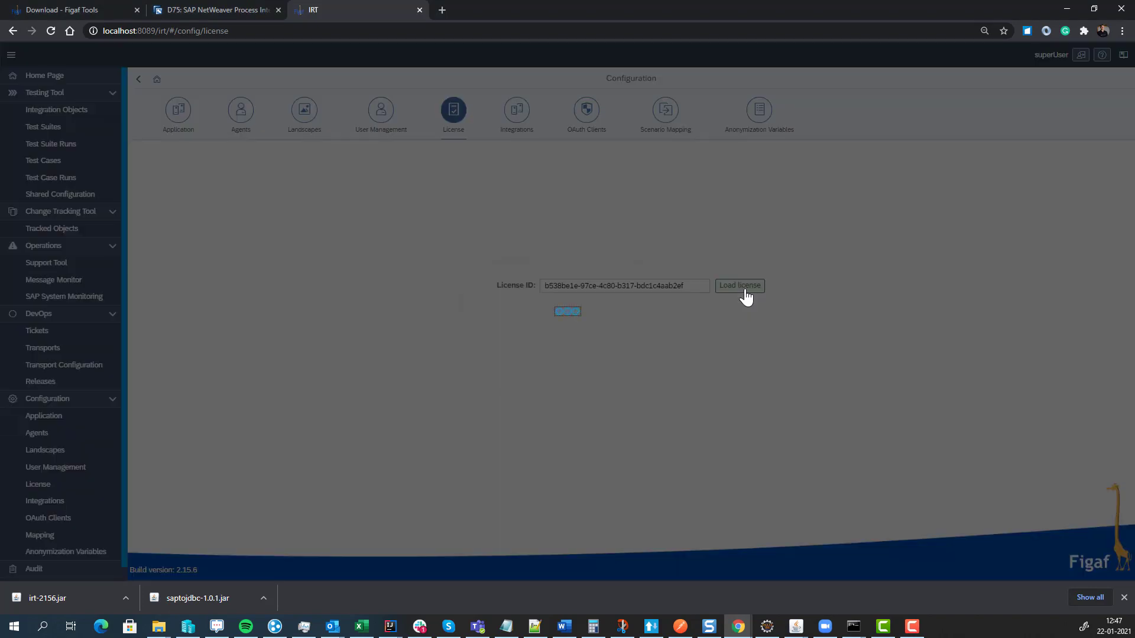
pyautogui.click(640, 338)
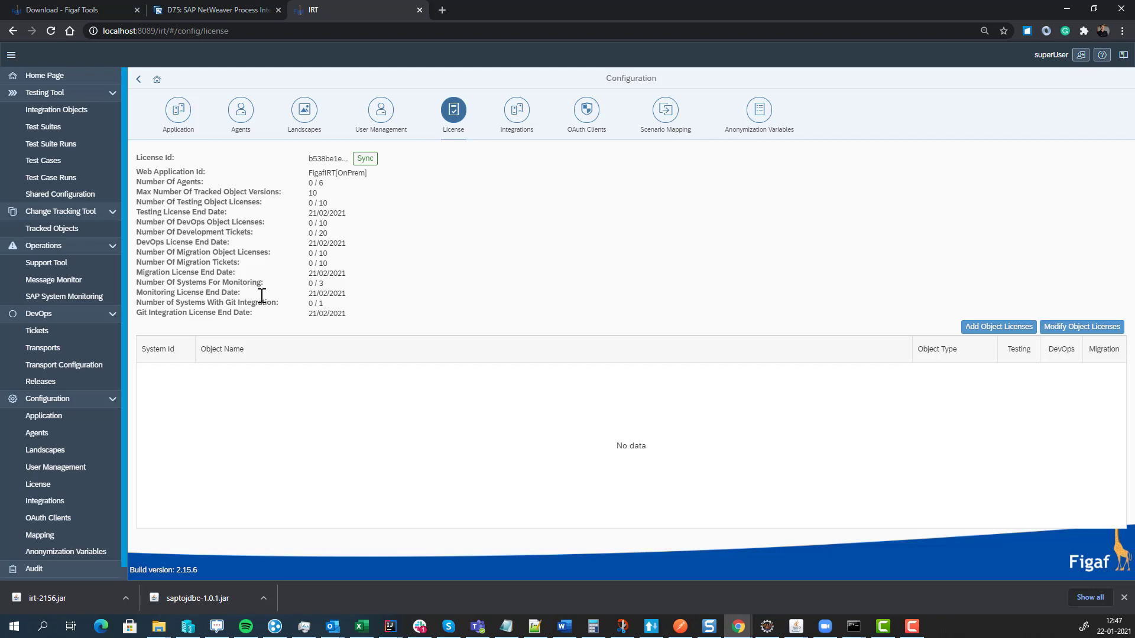
# - Add a new agent with System ID D75 and enter its username and password
pyautogui.click(54, 434)
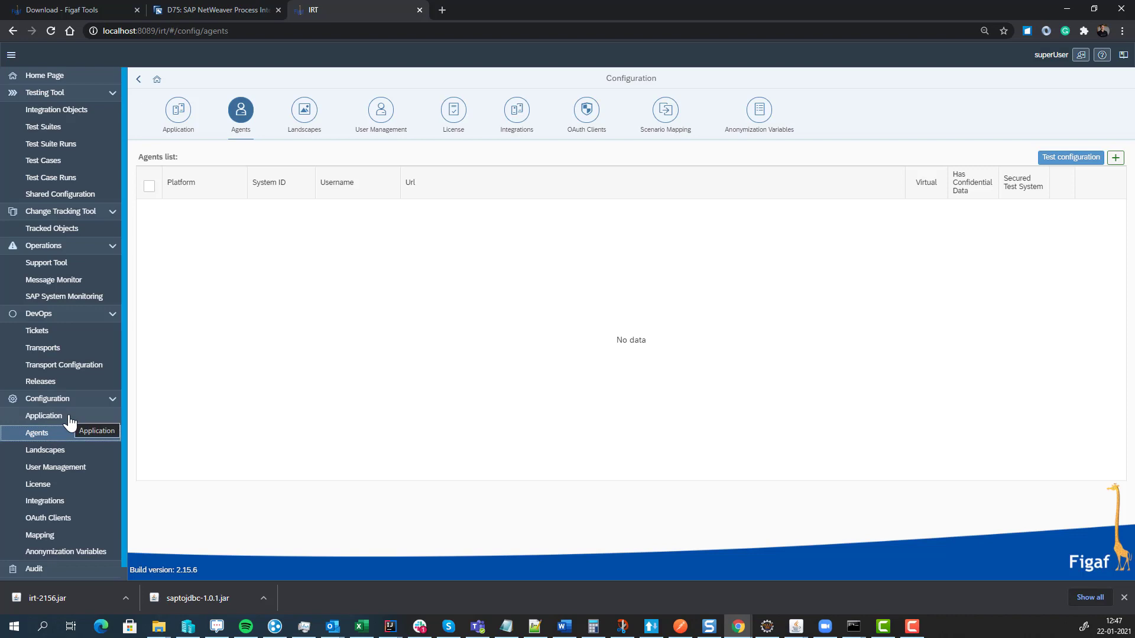
pyautogui.click(1115, 159)
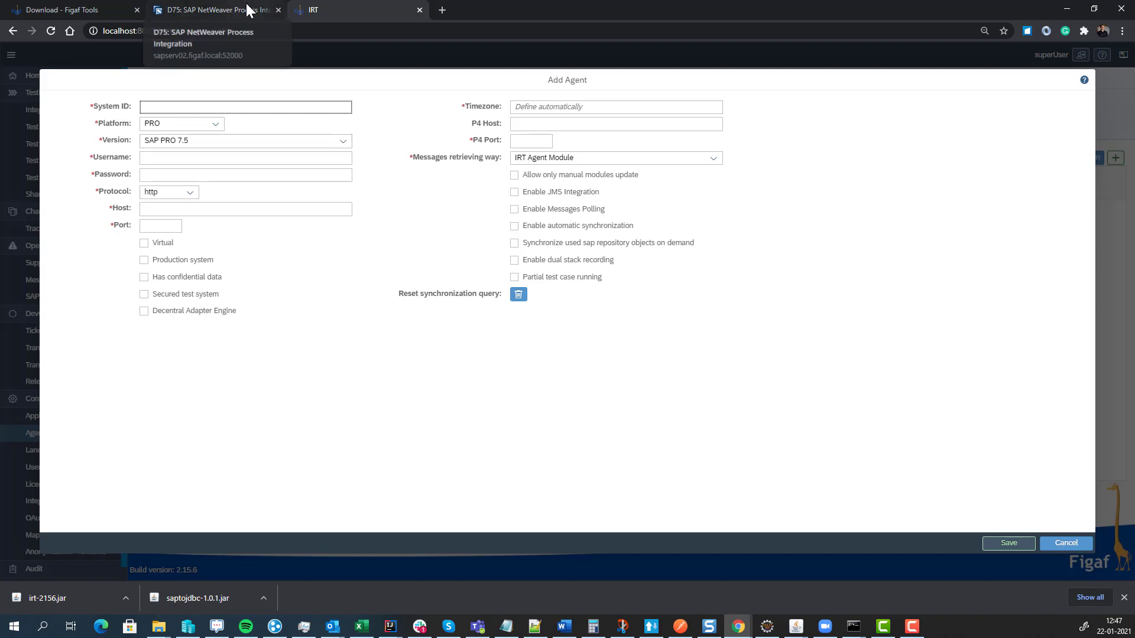
pyautogui.write('D75')
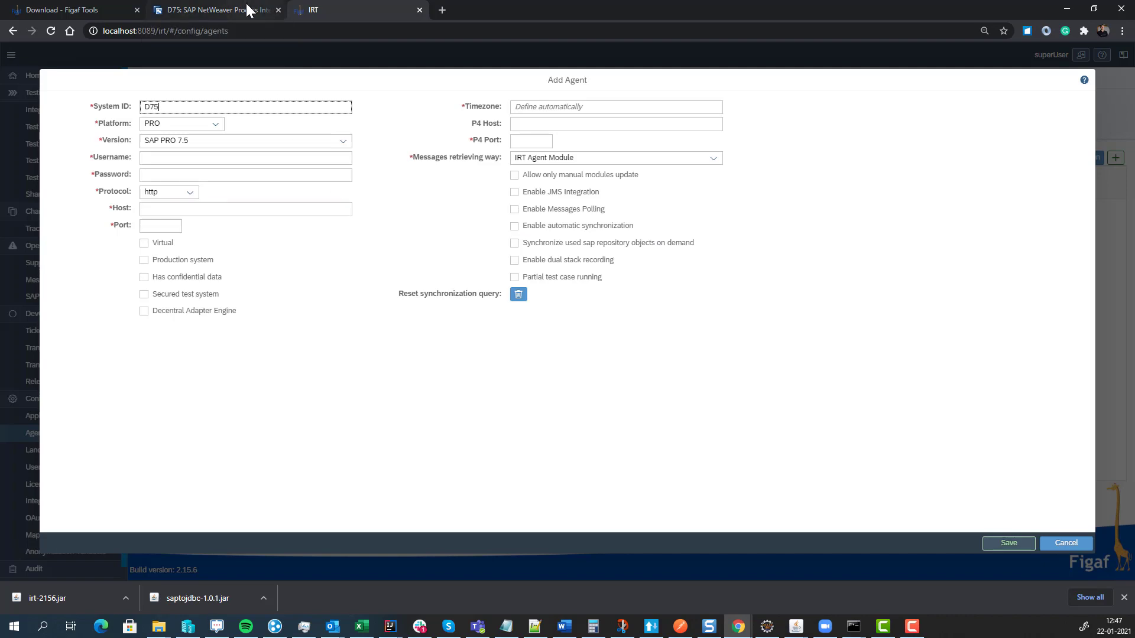
pyautogui.click(212, 159)
pyautogui.write('daniel')
pyautogui.press('Tab')
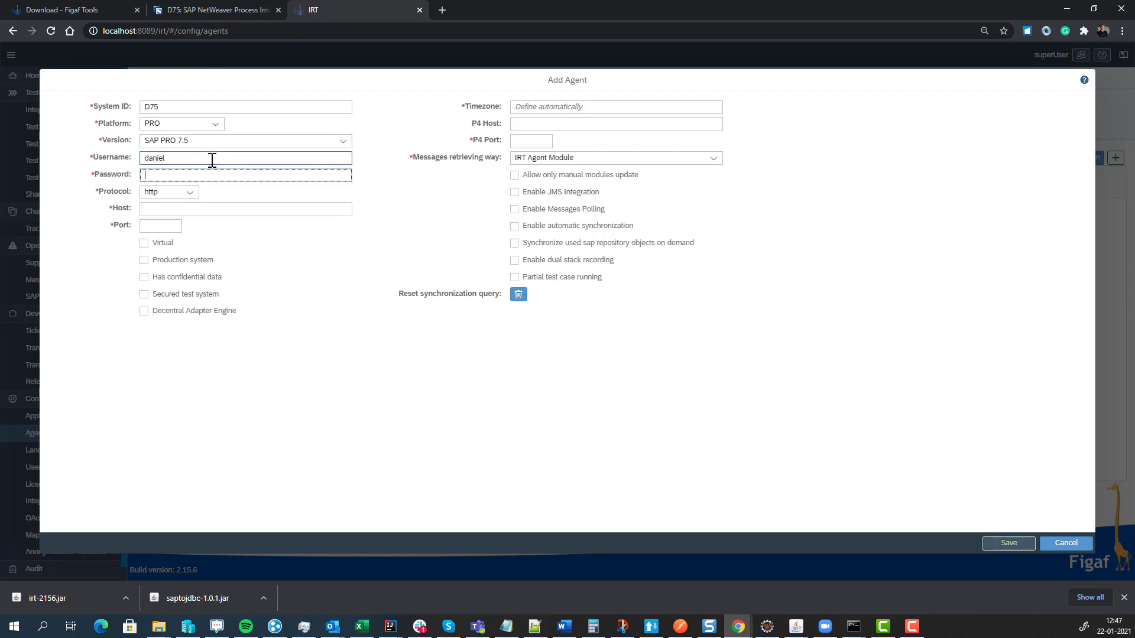
pyautogui.write('•••••')
pyautogui.press('Tab')
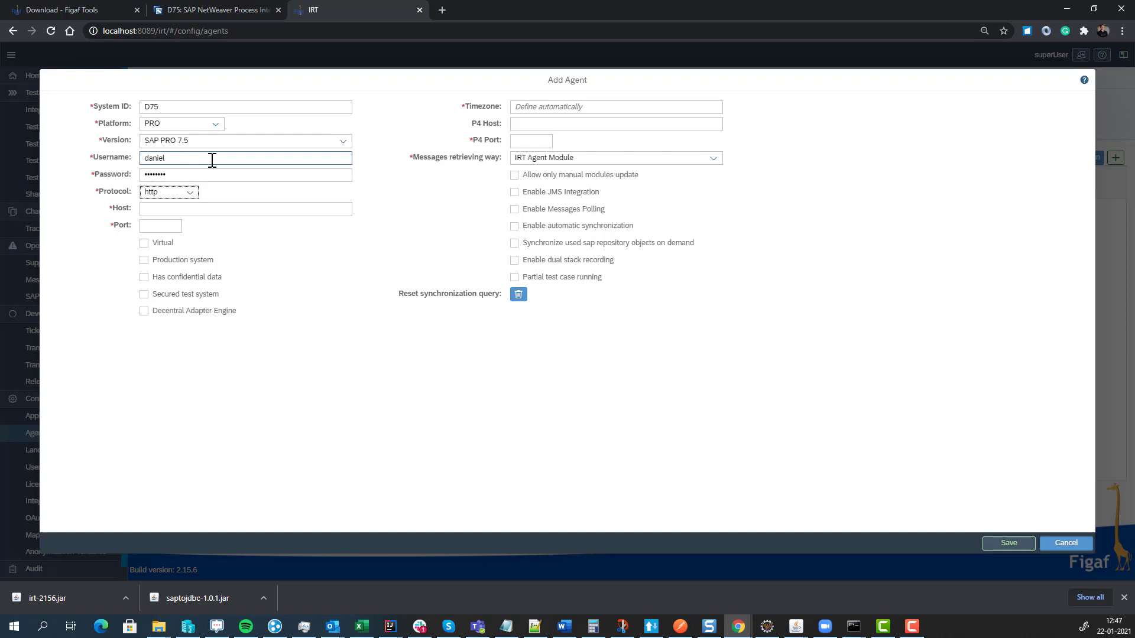
pyautogui.press('Tab')
# - Copy the SAP server's host name from the D75 NetWeaver page's address
pyautogui.click(198, 10)
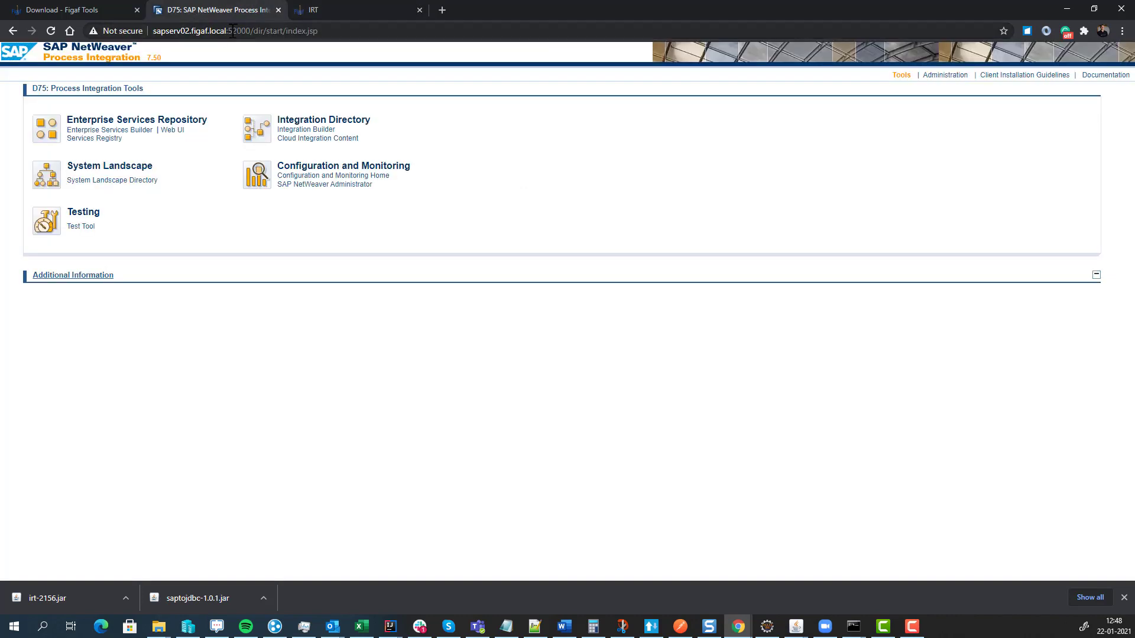
pyautogui.moveTo(228, 31); pyautogui.dragTo(125, 29)
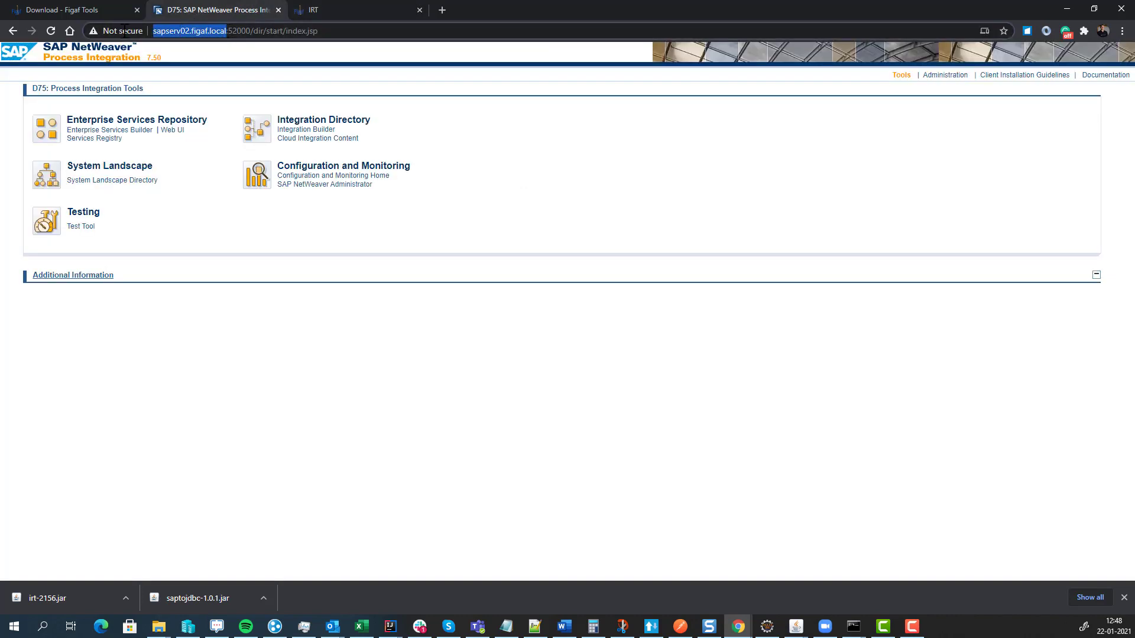
pyautogui.hotkey('ctrl', 'c')
# - Set the D75 agent's host to sapserv02.figaf.local, port 52000 and P4 port 52004
pyautogui.click(329, 10)
pyautogui.hotkey('ctrl', 'v')
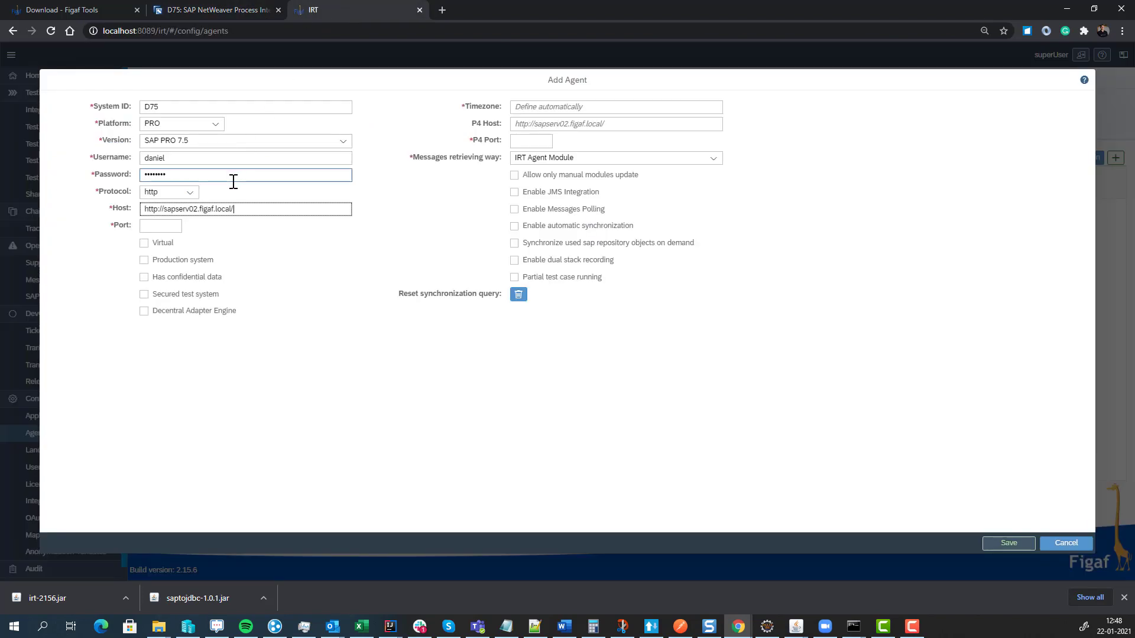
pyautogui.press('Delete')
pyautogui.press('Delete')
pyautogui.press('Delete')
pyautogui.press('Delete')
pyautogui.press('Delete')
pyautogui.press('Delete')
pyautogui.press('Delete')
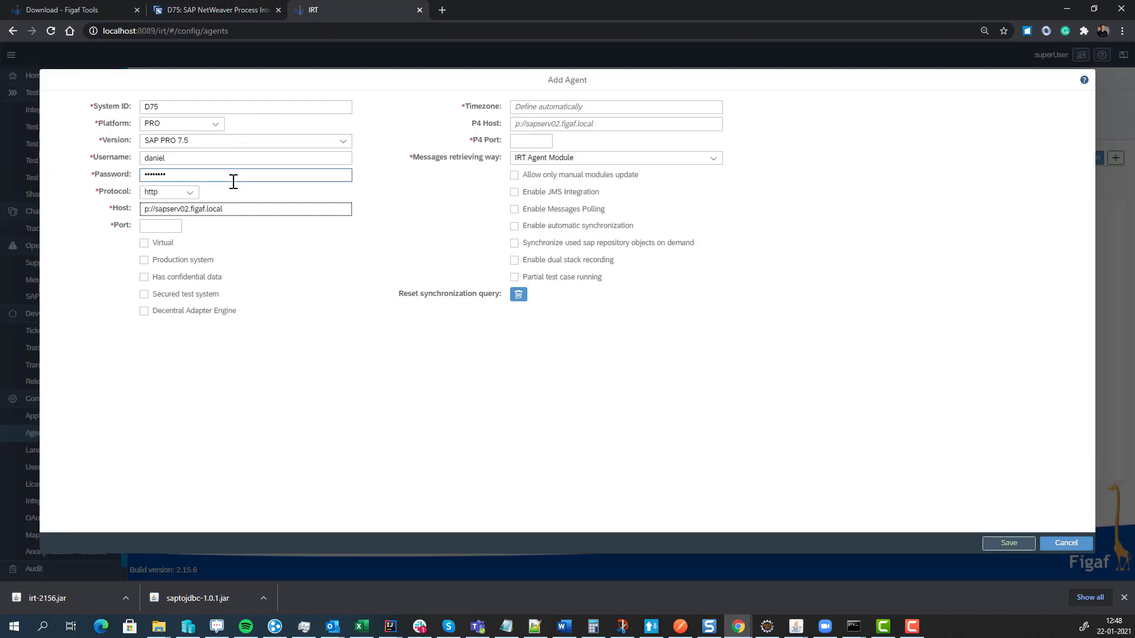
pyautogui.press('Tab')
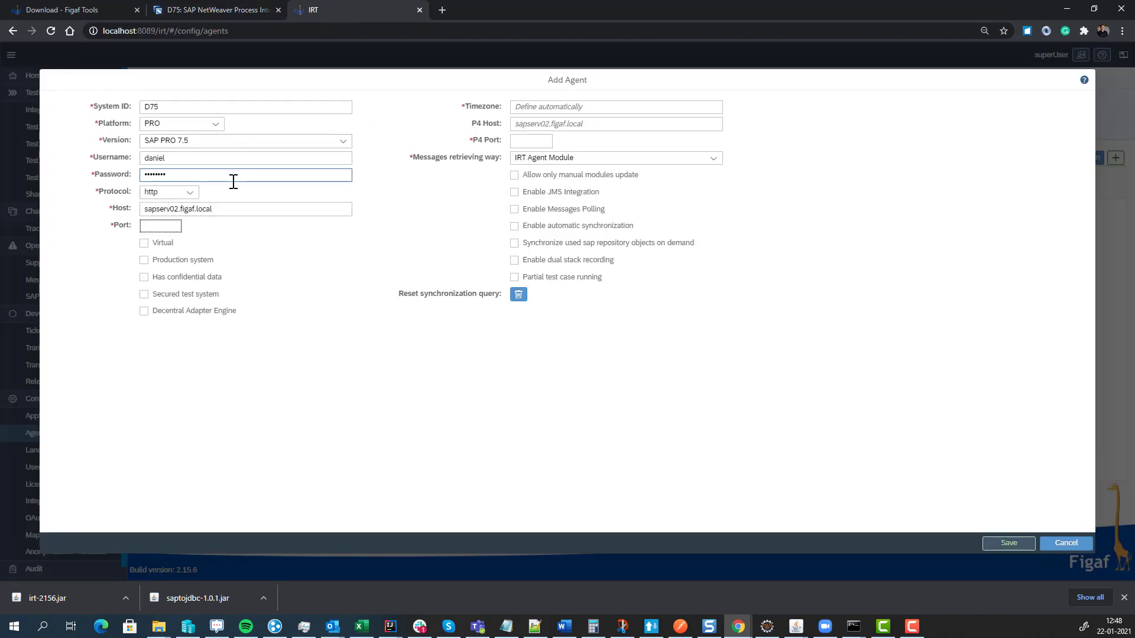
pyautogui.write('52000')
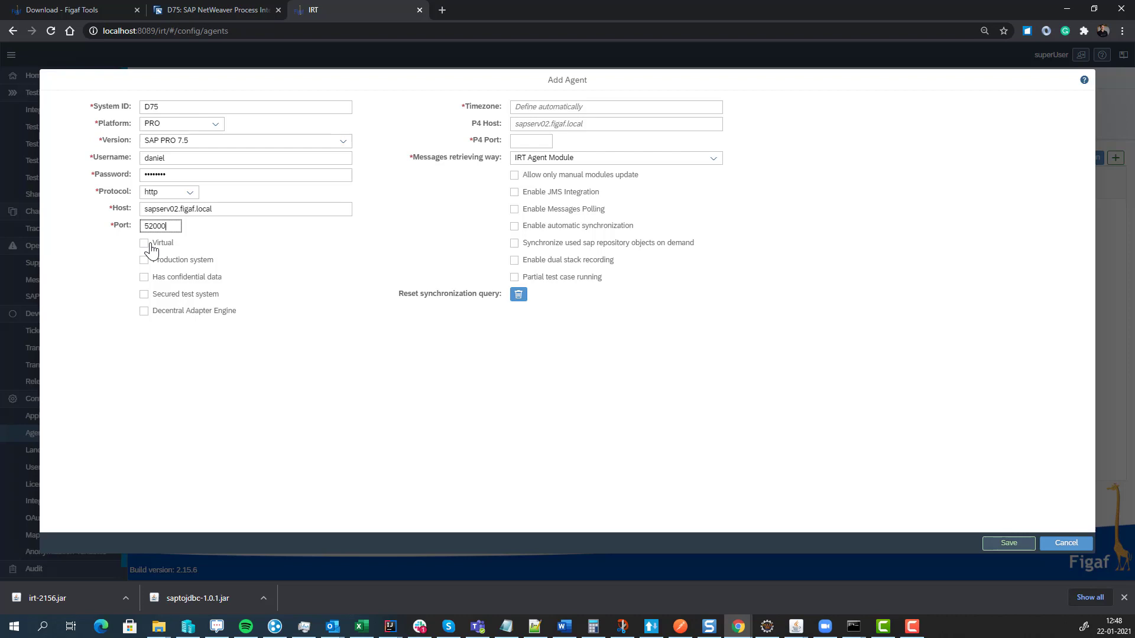
pyautogui.click(536, 137)
pyautogui.click(534, 124)
pyautogui.click(525, 142)
pyautogui.write('52004')
pyautogui.click(527, 159)
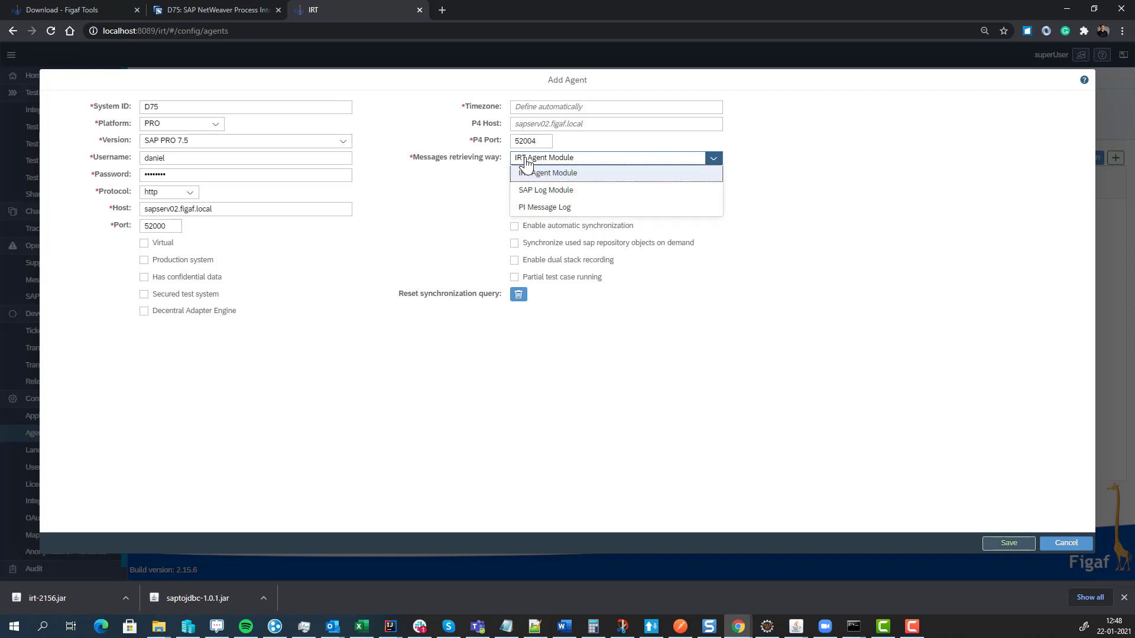
# - Set D75 to retrieve via SAP Log Module with web service payload download, and save the agent
pyautogui.click(543, 190)
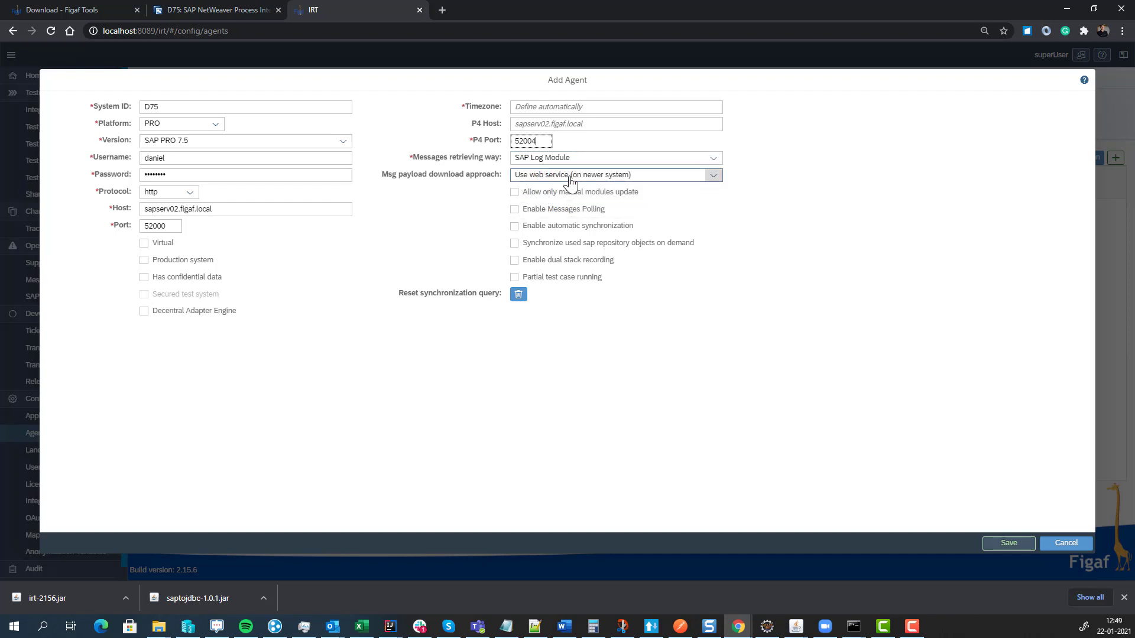
pyautogui.click(570, 180)
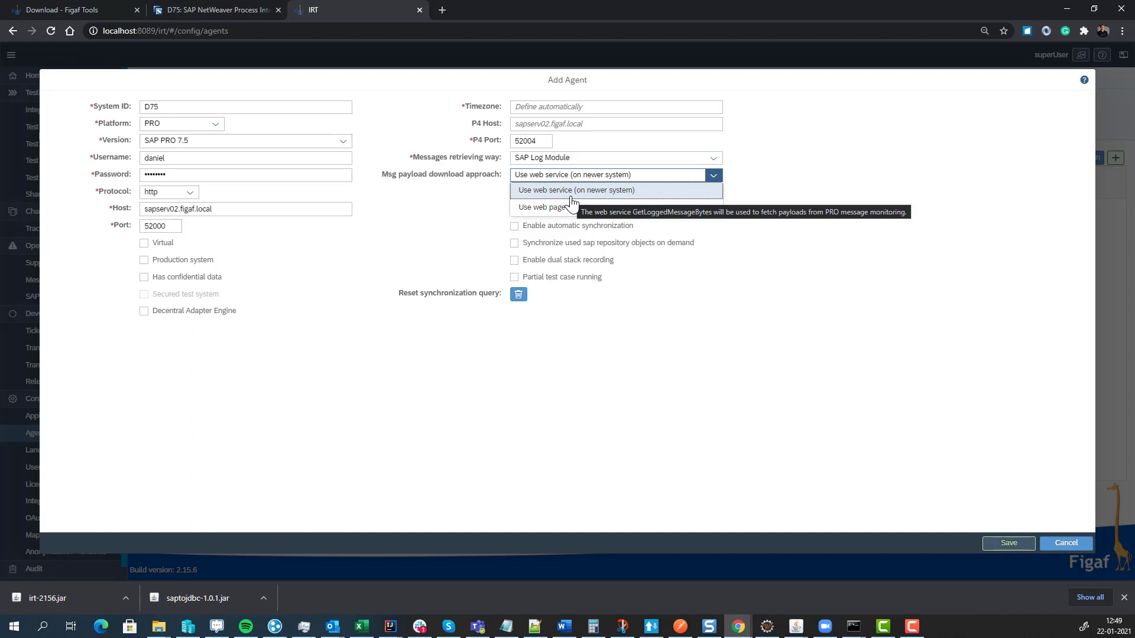
pyautogui.click(570, 193)
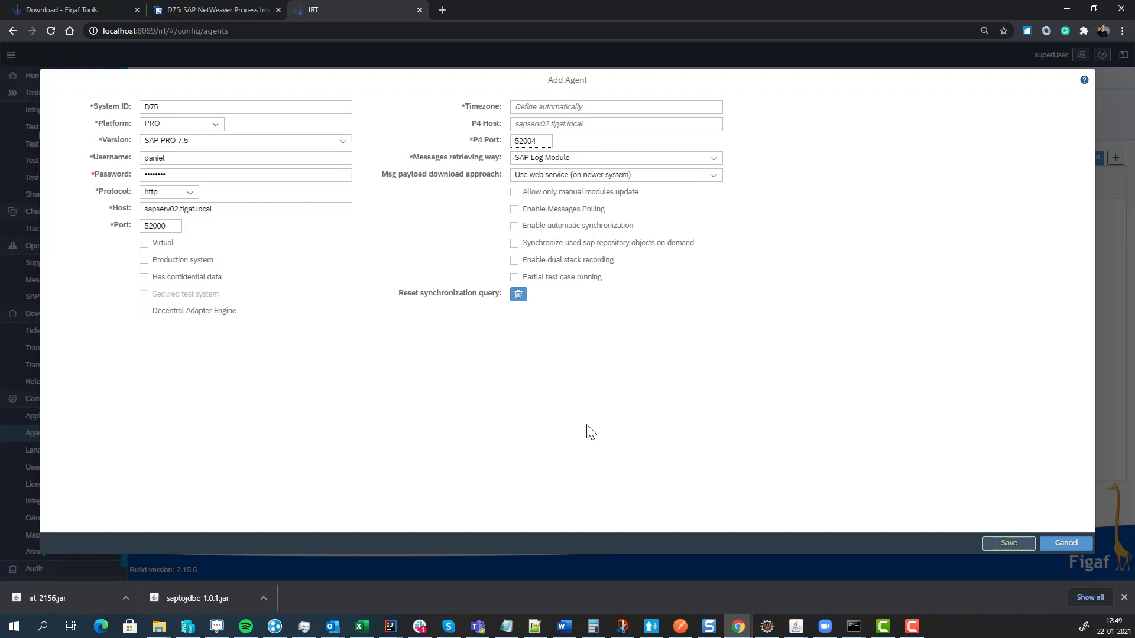
pyautogui.click(993, 544)
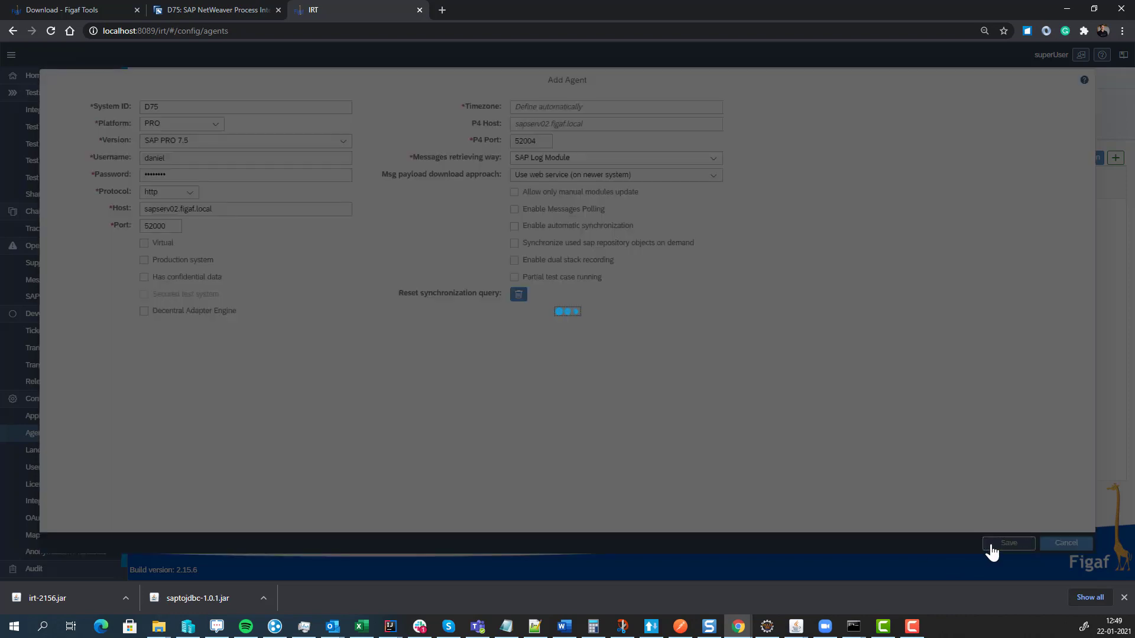
pyautogui.click(640, 340)
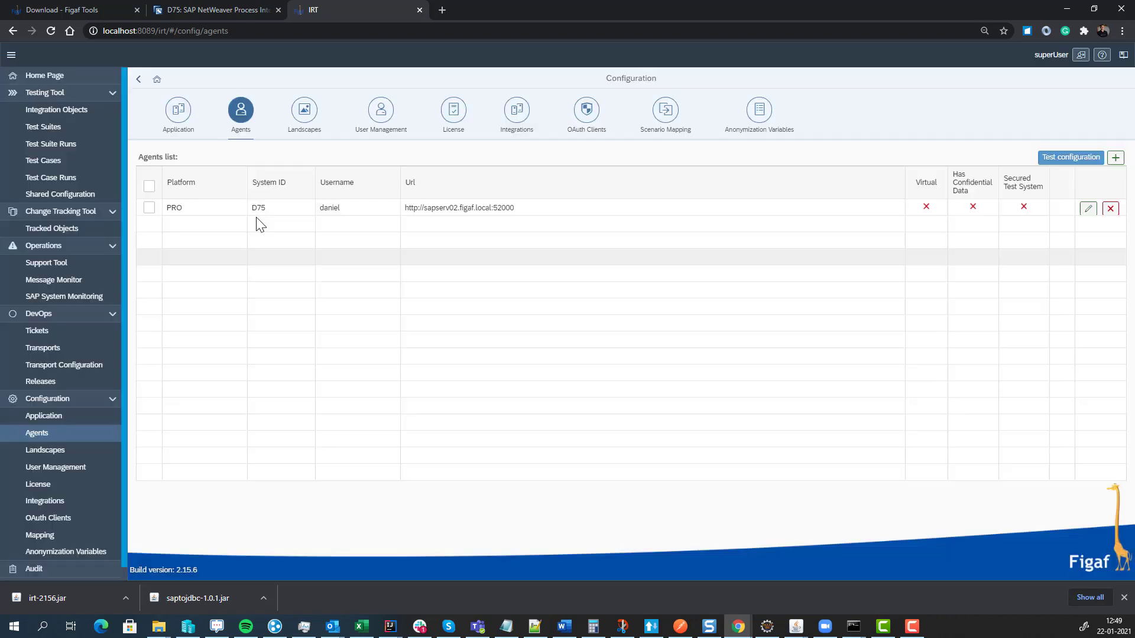
# - Test D75's connection and confirm the Integration Directory Access and Polling WS checks both pass
pyautogui.click(149, 210)
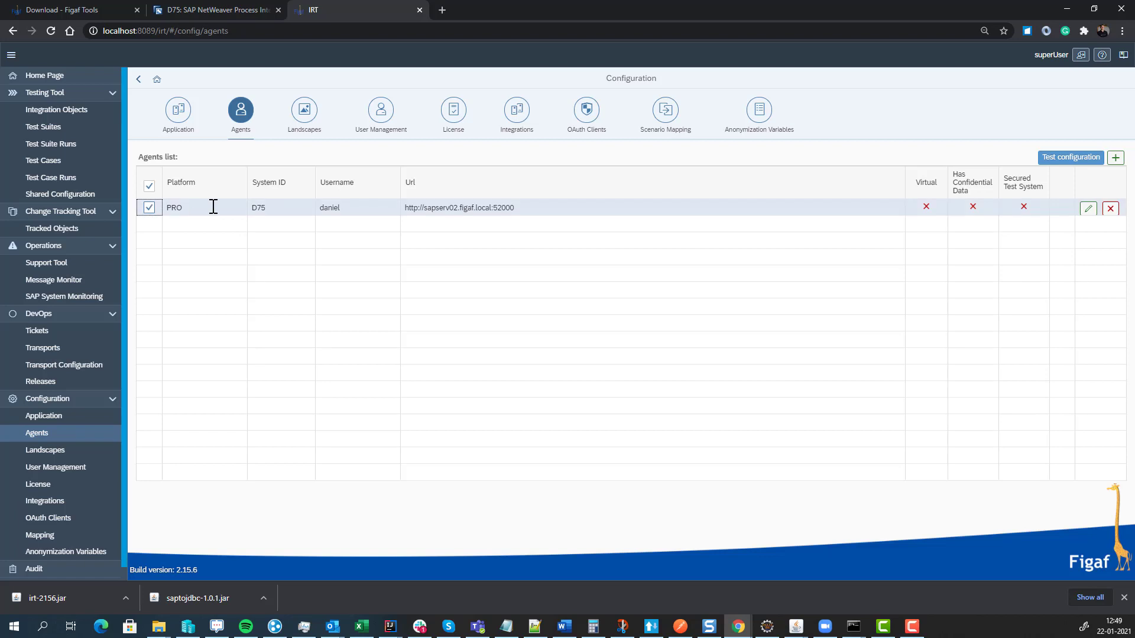
pyautogui.click(1045, 158)
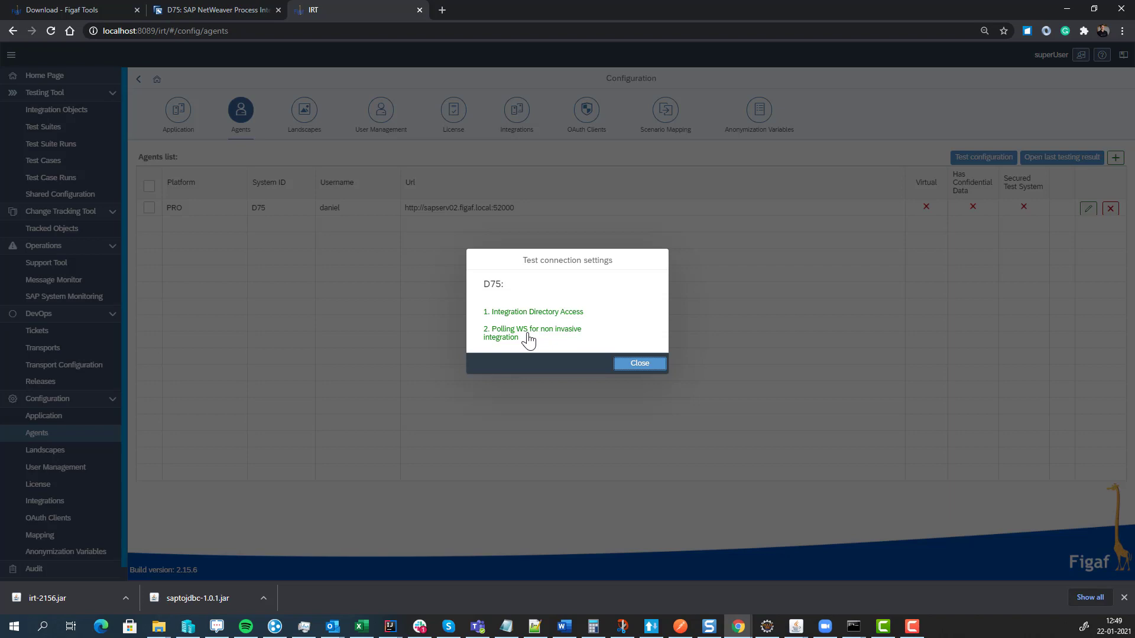
pyautogui.click(630, 363)
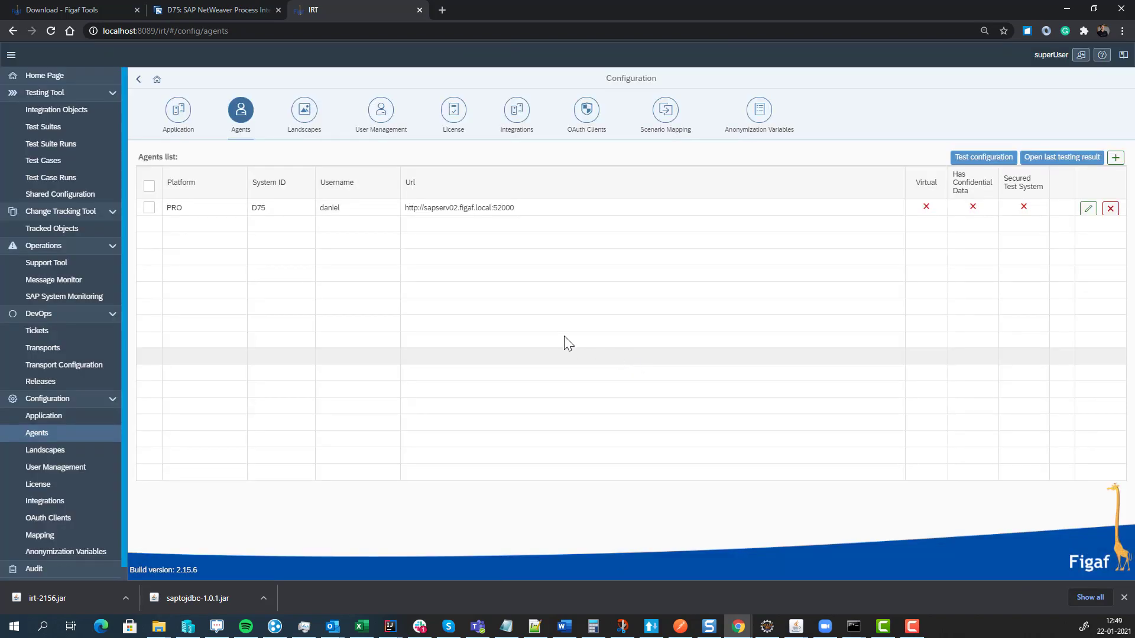
# - Add agent T75 with username, password, host sapserv02.figaf.local and port 53000
pyautogui.click(1116, 158)
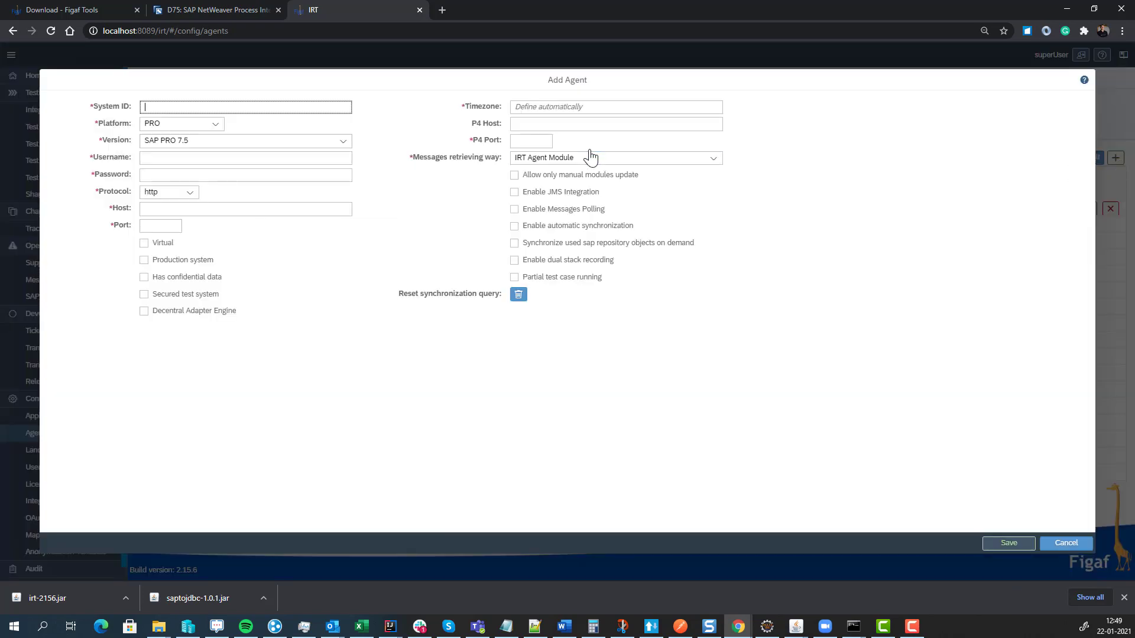
pyautogui.write('T575')
pyautogui.press('Tab')
pyautogui.press('Tab')
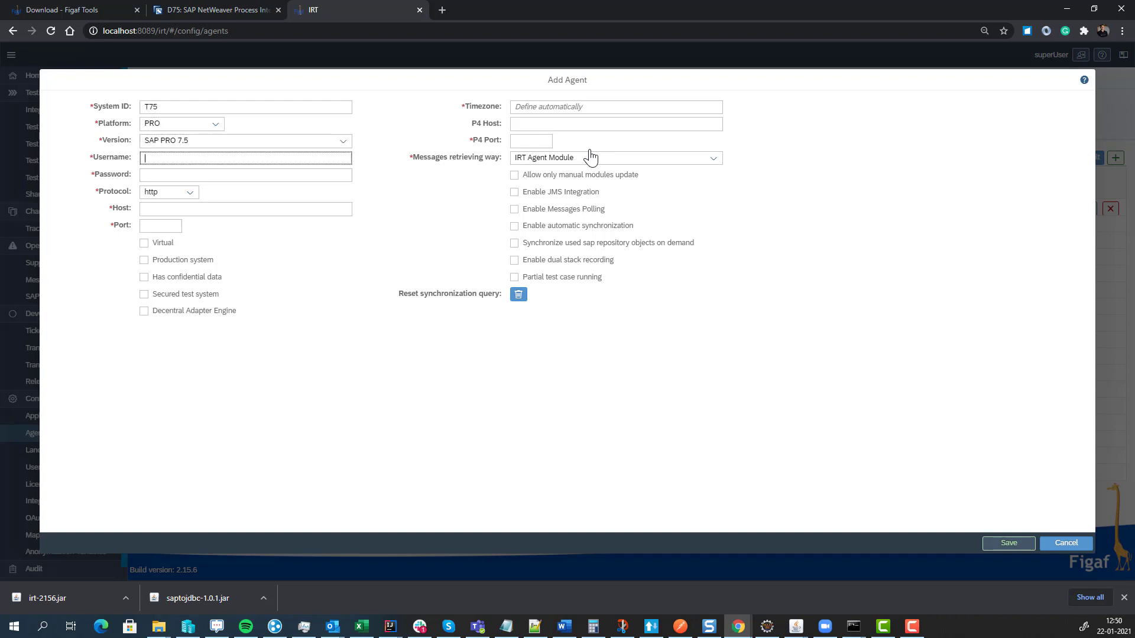
pyautogui.write('da iniel')
pyautogui.press('Tab')
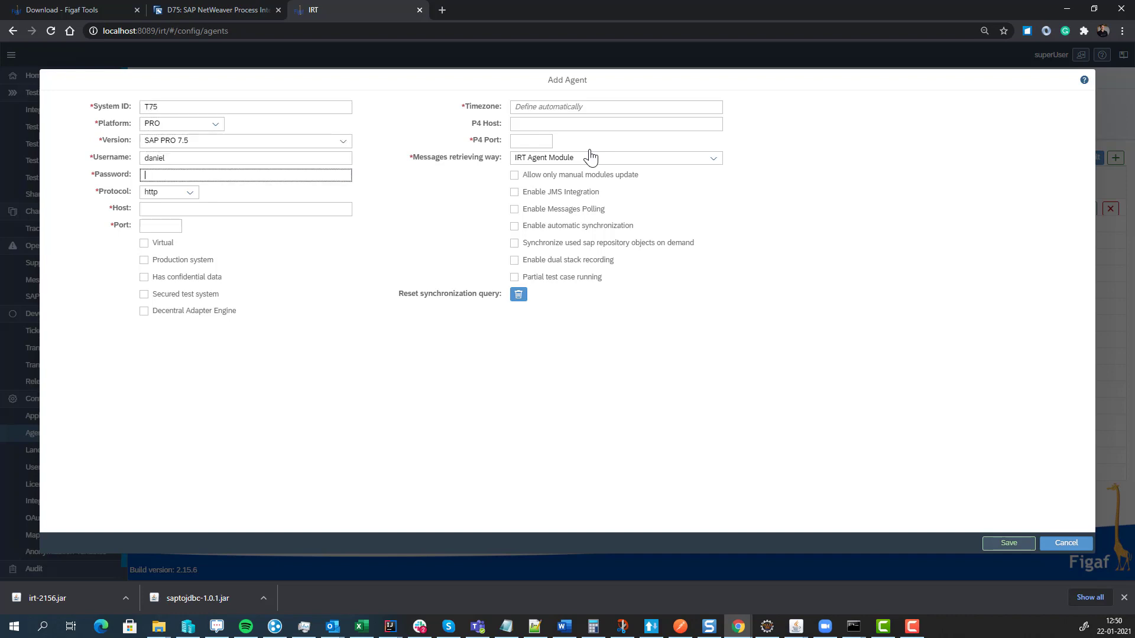
pyautogui.write('*******')
pyautogui.press('Tab')
pyautogui.press('Tab')
pyautogui.hotkey('ctrl', 'v')
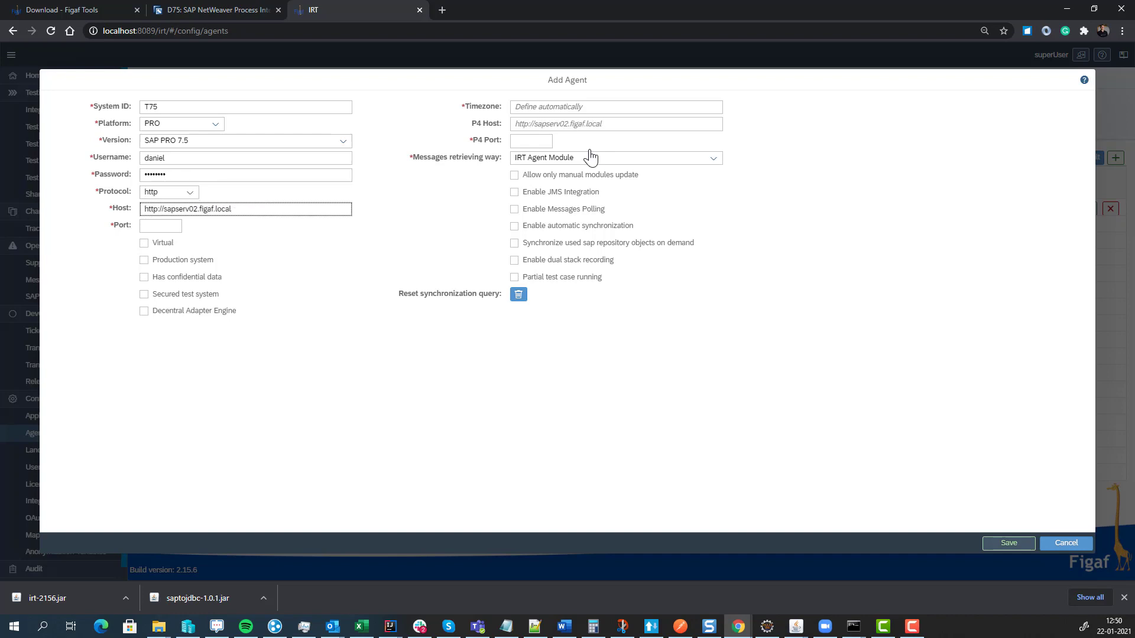
pyautogui.press('Delete')
pyautogui.press('Delete')
pyautogui.press('Delete')
pyautogui.press('Delete')
pyautogui.press('Delete')
pyautogui.press('Delete')
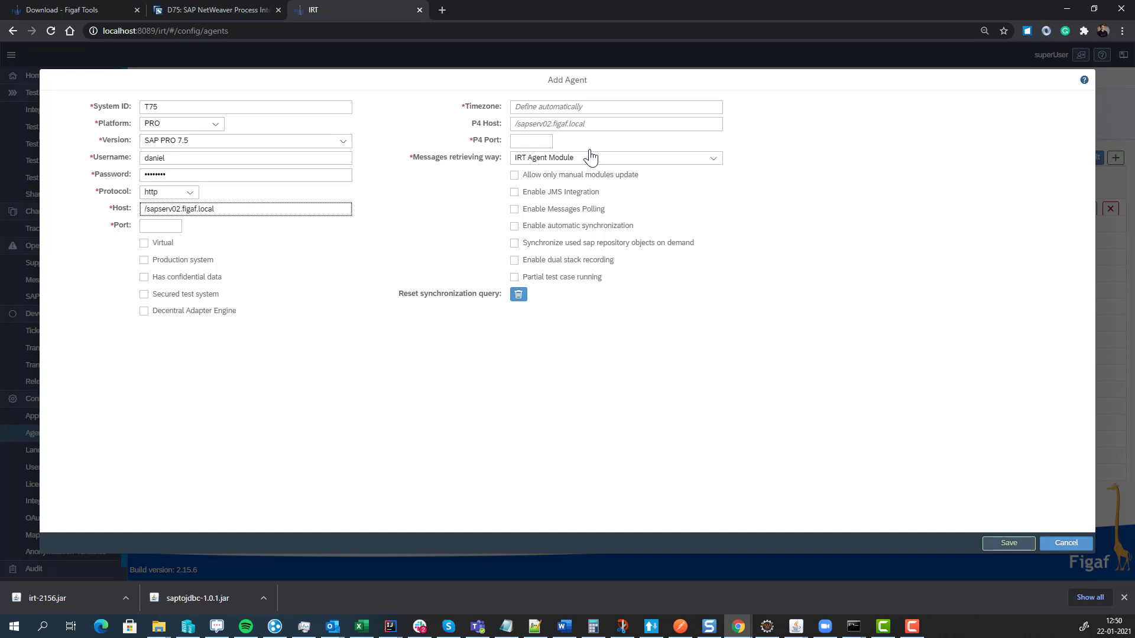
pyautogui.press('Delete')
pyautogui.press('Tab')
pyautogui.write('5300')
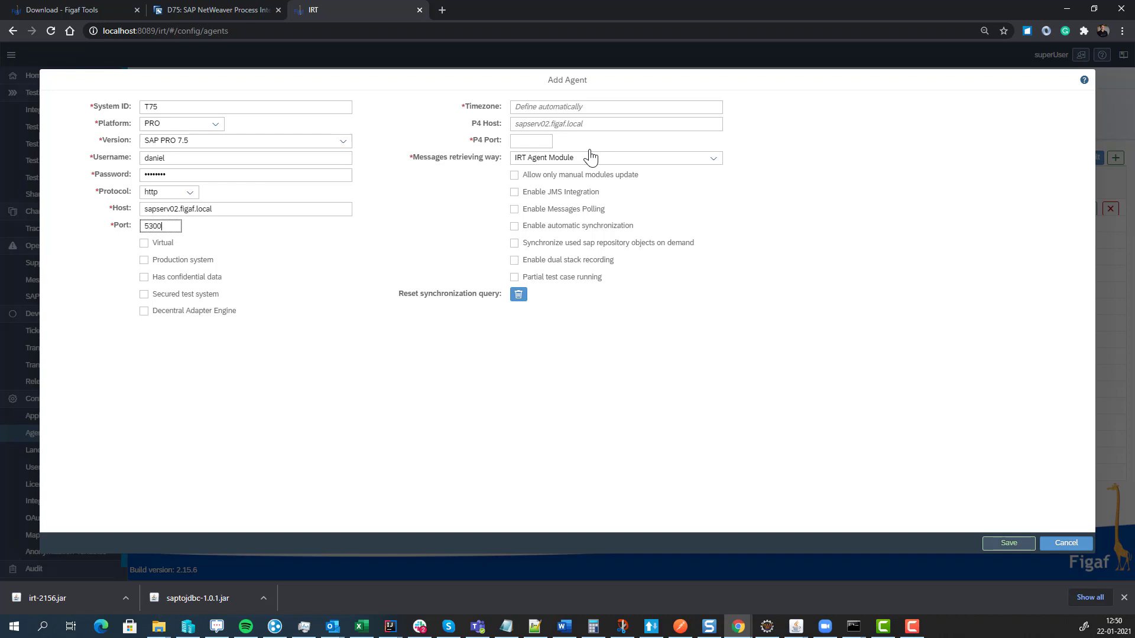
# - Set P4 port 53004 and SAP Log Module message retrieval, then save the T75 agent
pyautogui.click(573, 122)
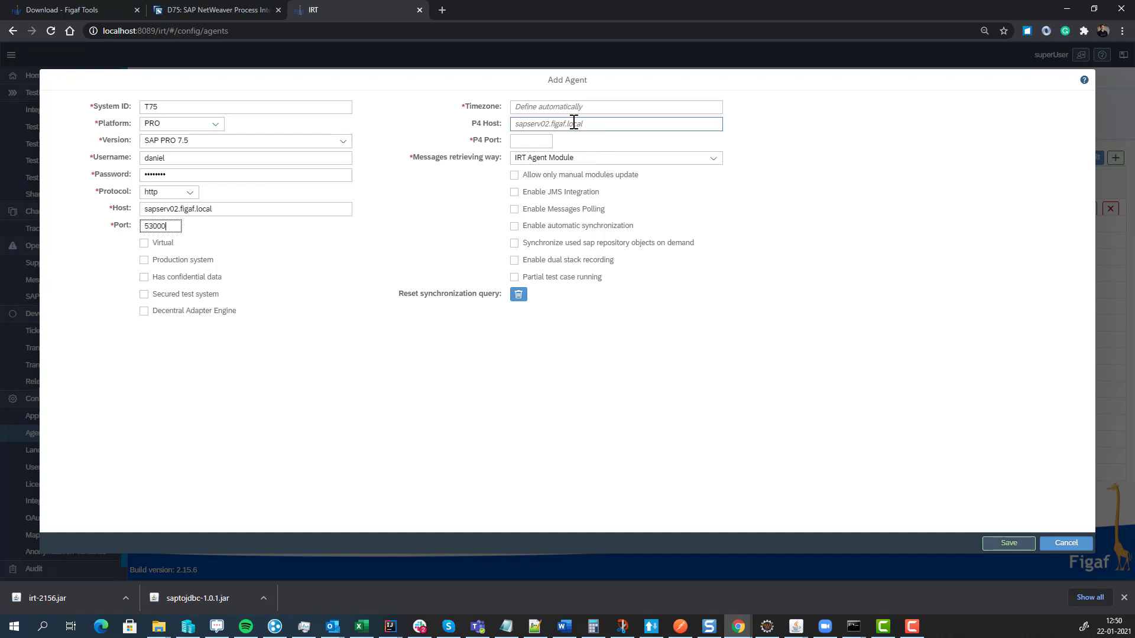
pyautogui.click(522, 140)
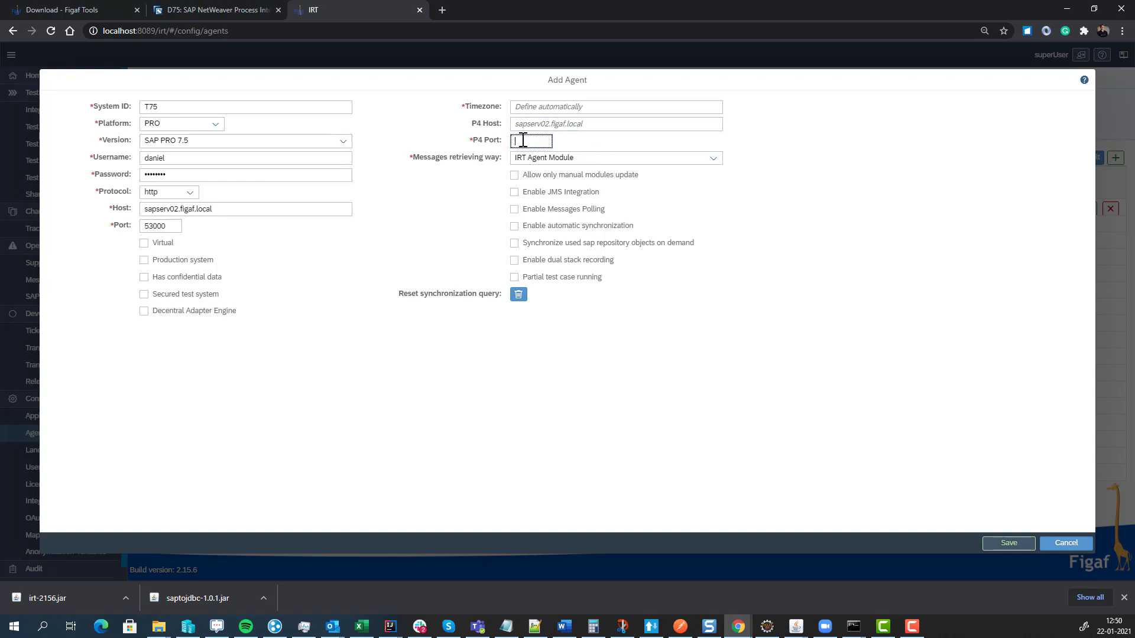
pyautogui.write('53004')
pyautogui.click(597, 157)
pyautogui.click(567, 190)
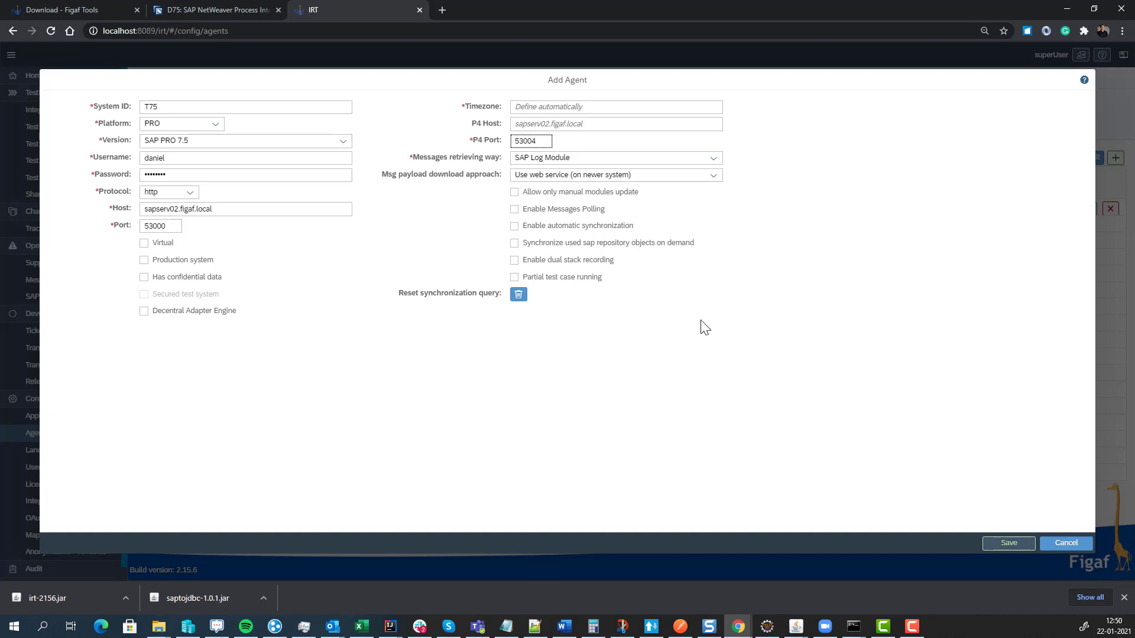
pyautogui.click(1000, 543)
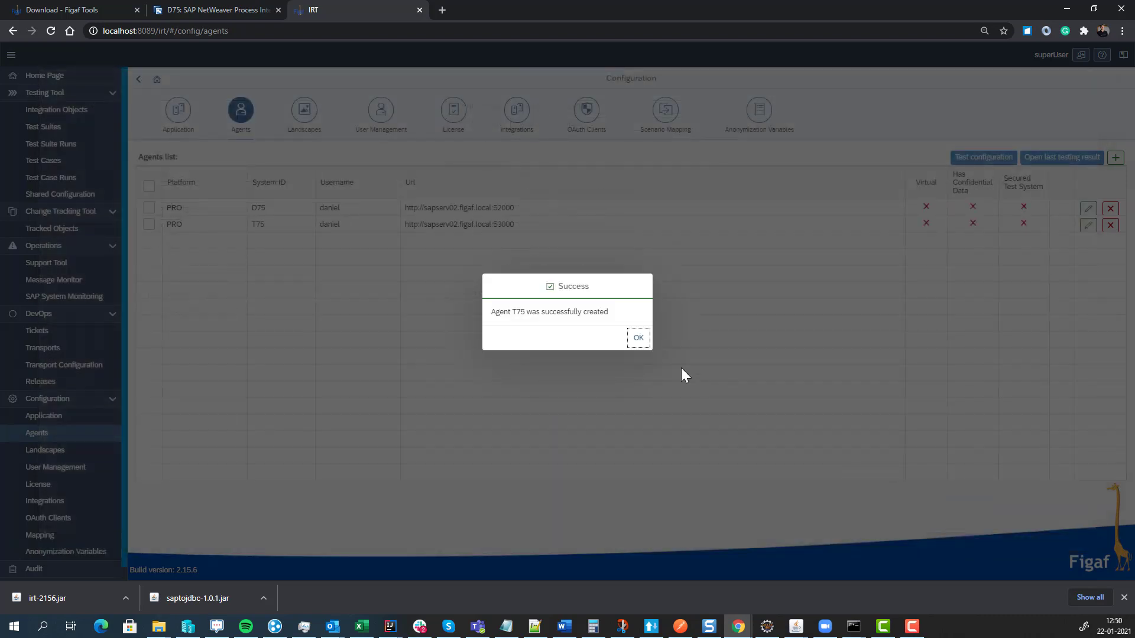
# - Test T75's connection and view why Integration Directory Access fails for missing API roles
pyautogui.click(637, 339)
pyautogui.click(149, 225)
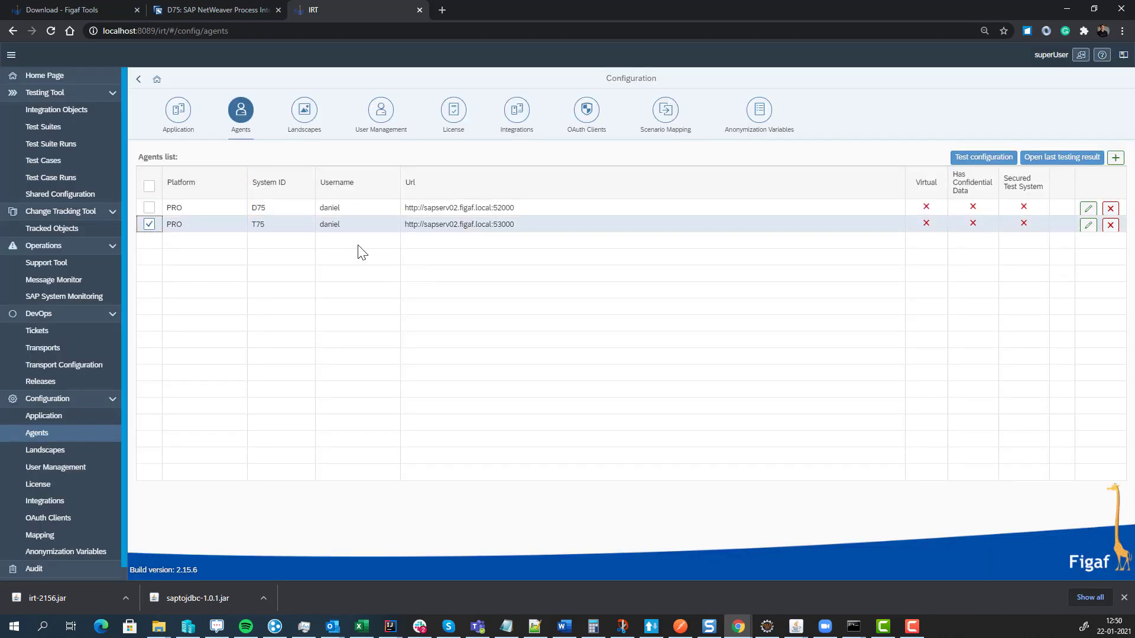
pyautogui.click(967, 158)
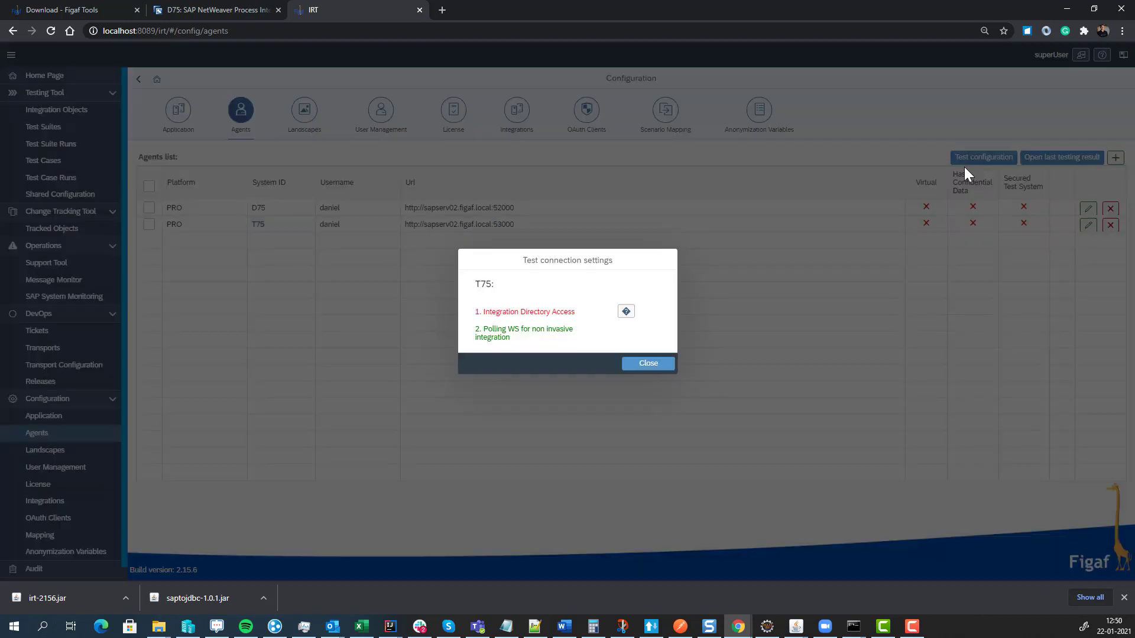
pyautogui.click(626, 313)
# - Change the T75 agent's username to irtagentuser with its new password and save
pyautogui.click(643, 365)
pyautogui.click(1088, 225)
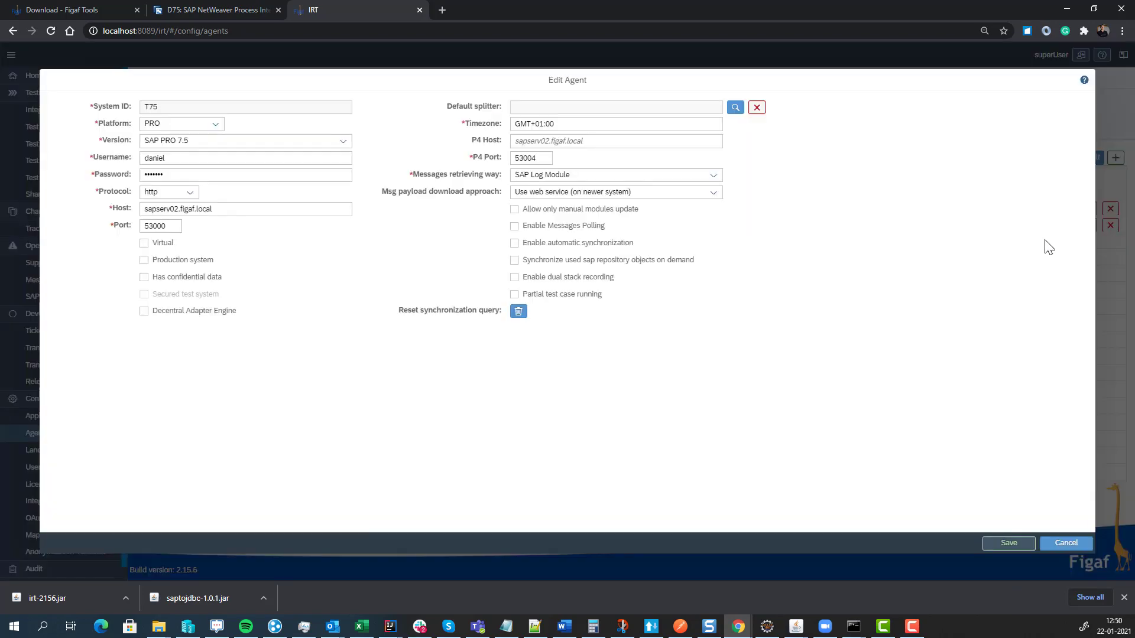
pyautogui.doubleClick(172, 158)
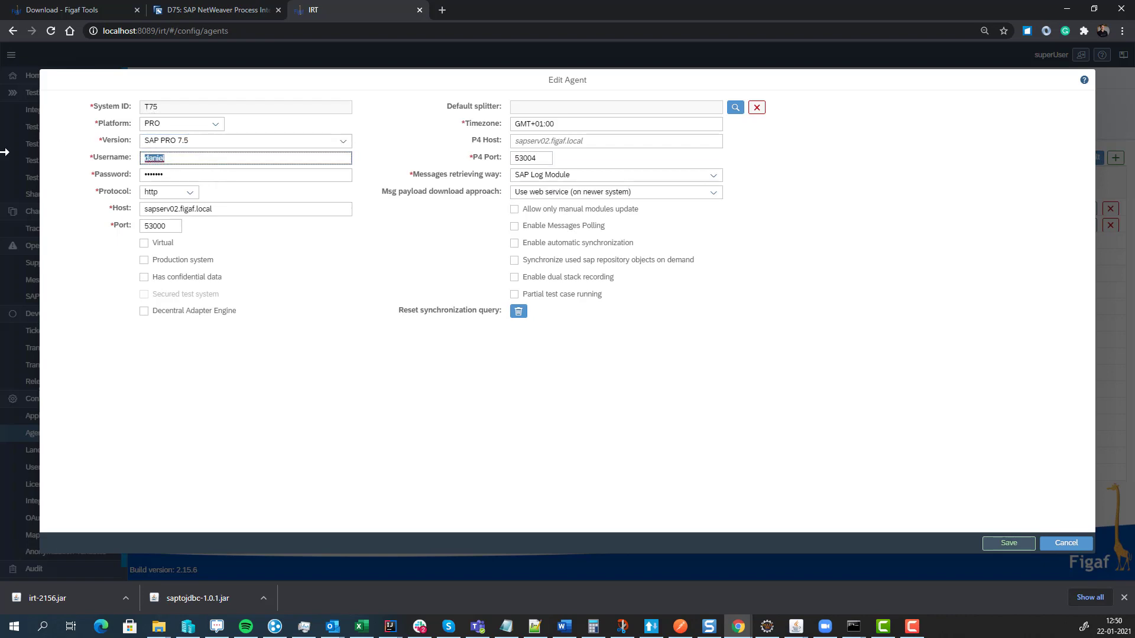
pyautogui.write('pisuper')
pyautogui.press('Tab')
pyautogui.write('***')
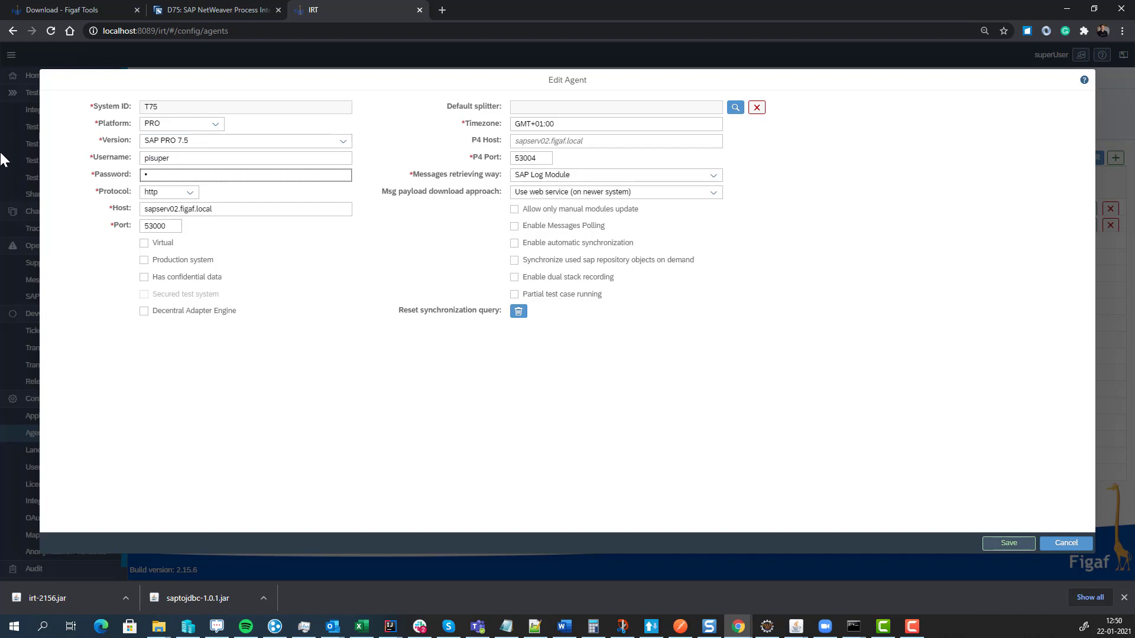
pyautogui.hotkey('shift', 'Tab')
pyautogui.write('irtagent')
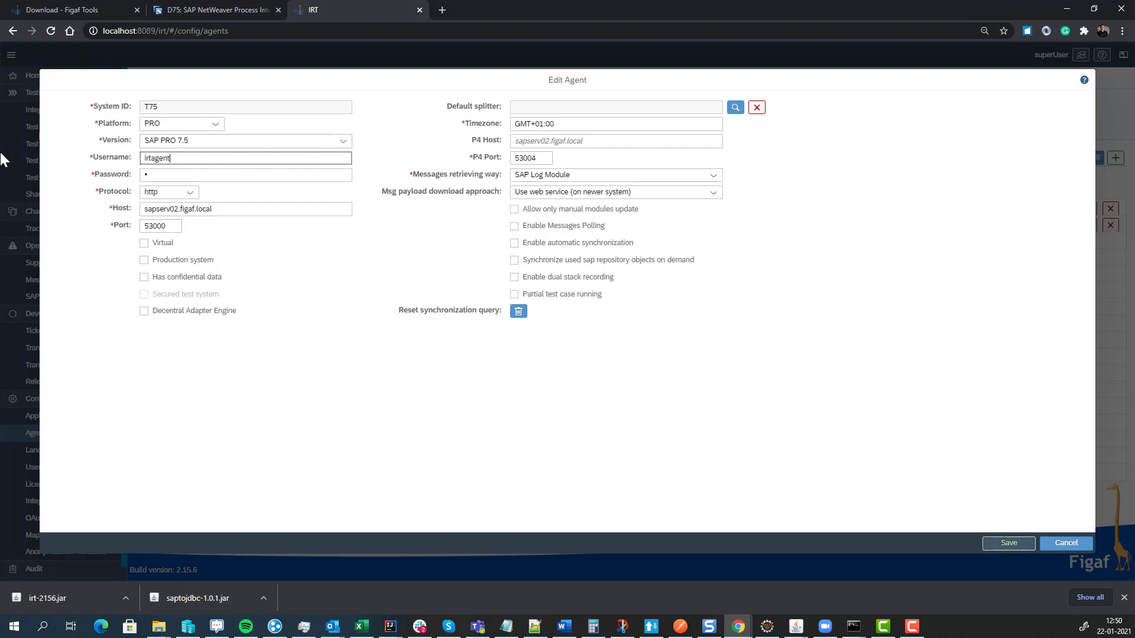
pyautogui.write('user')
pyautogui.press('Tab')
pyautogui.write('******')
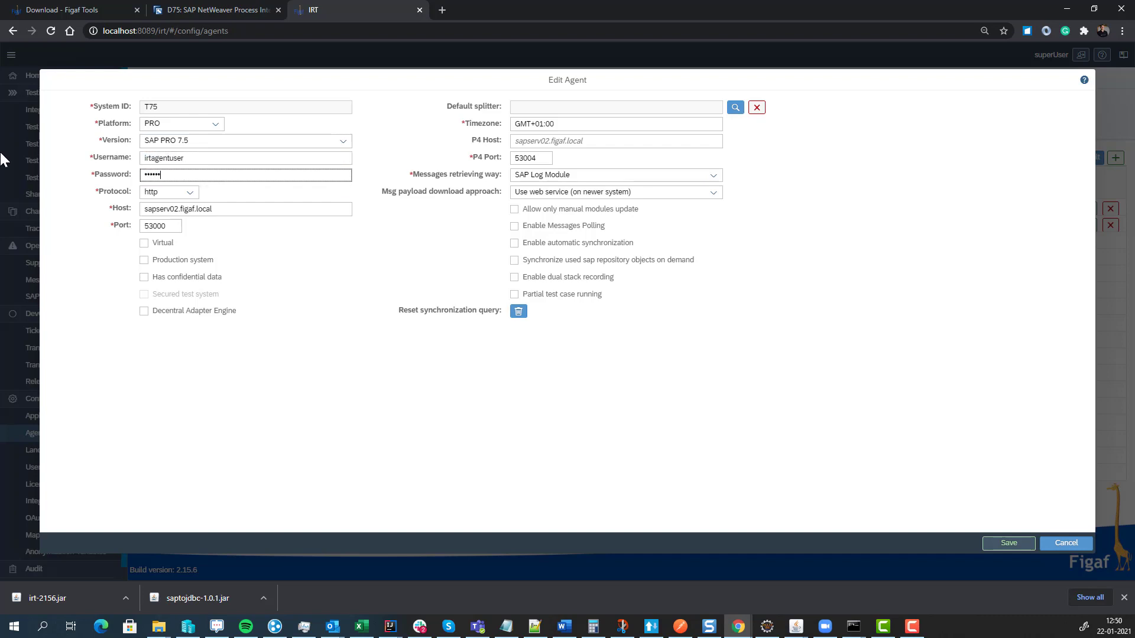
pyautogui.write('**')
pyautogui.click(1011, 544)
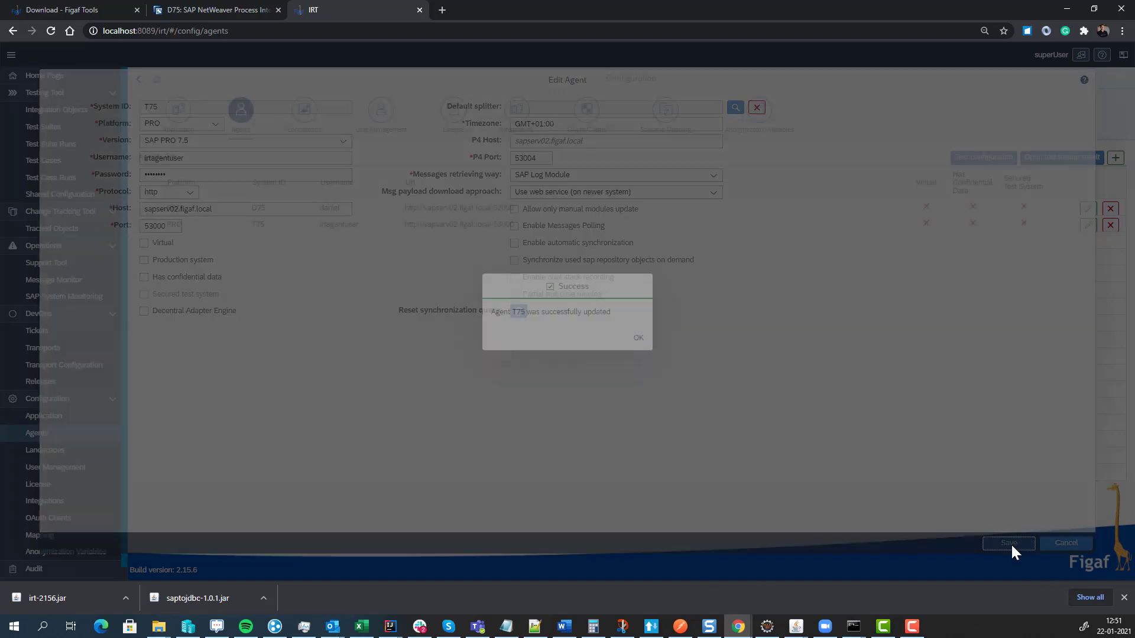
pyautogui.click(636, 337)
# - Retest T75's connection until Integration Directory Access and Polling WS both pass
pyautogui.click(233, 228)
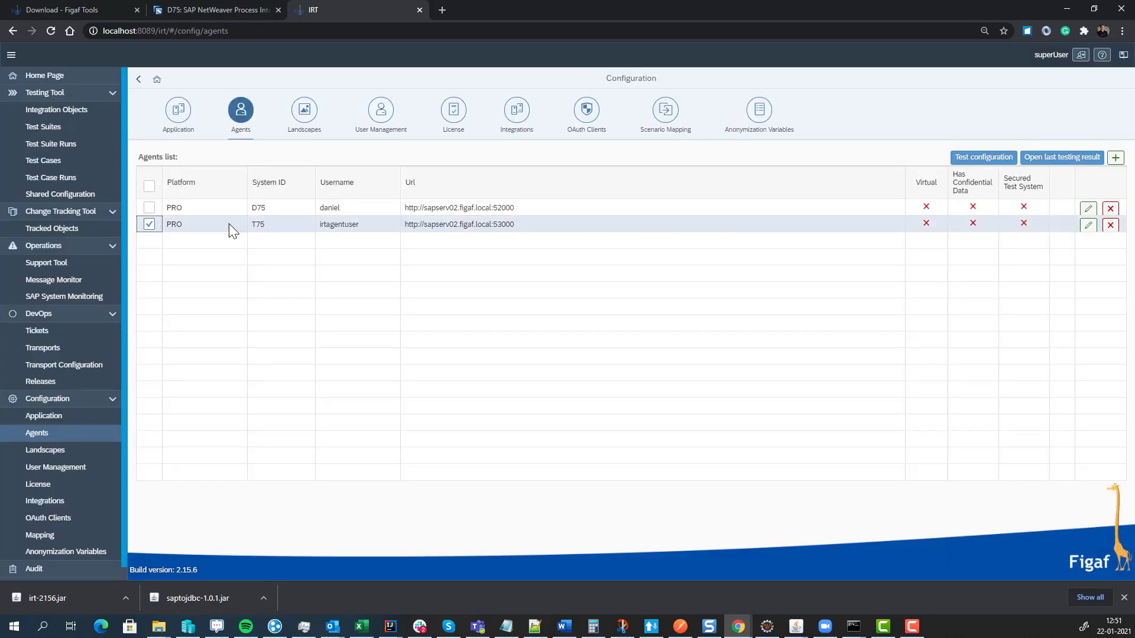
pyautogui.click(983, 158)
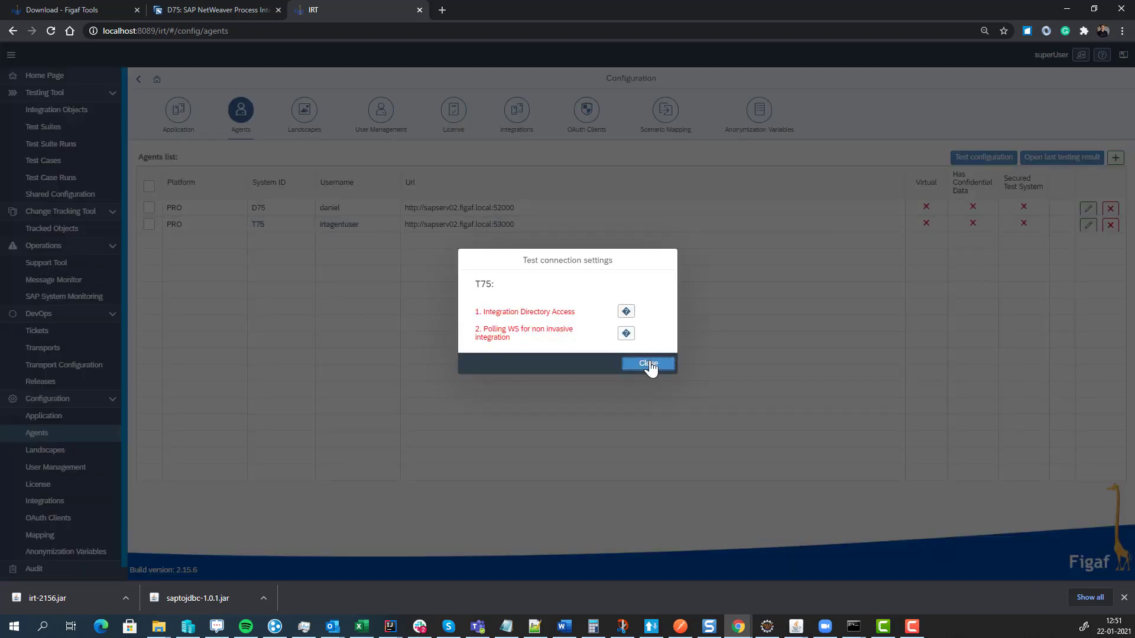
pyautogui.click(649, 365)
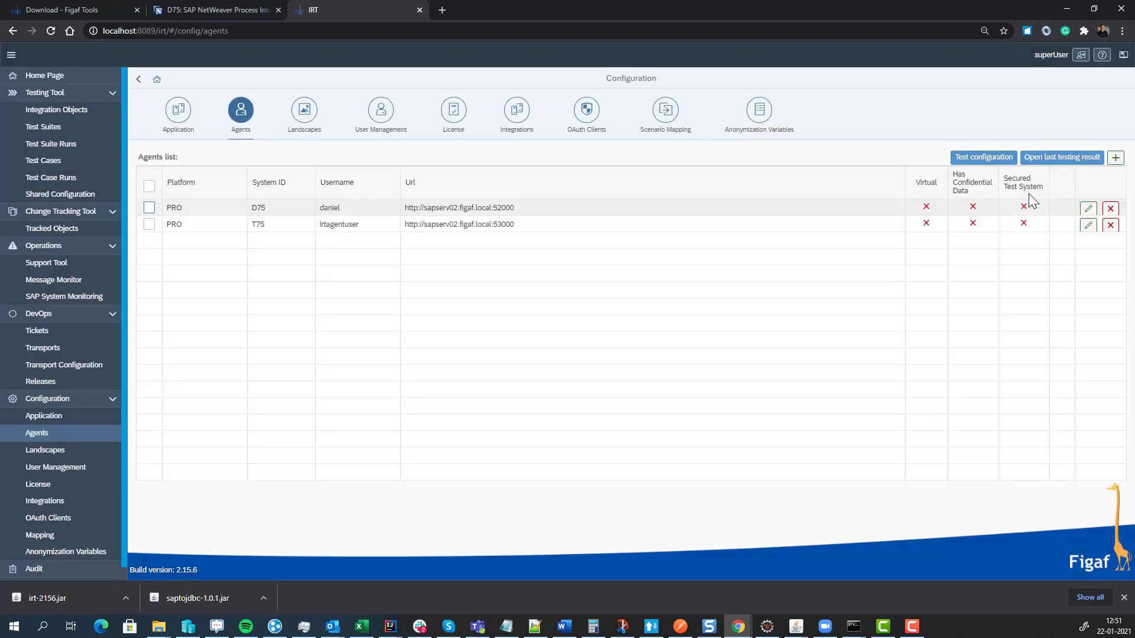
pyautogui.click(1088, 226)
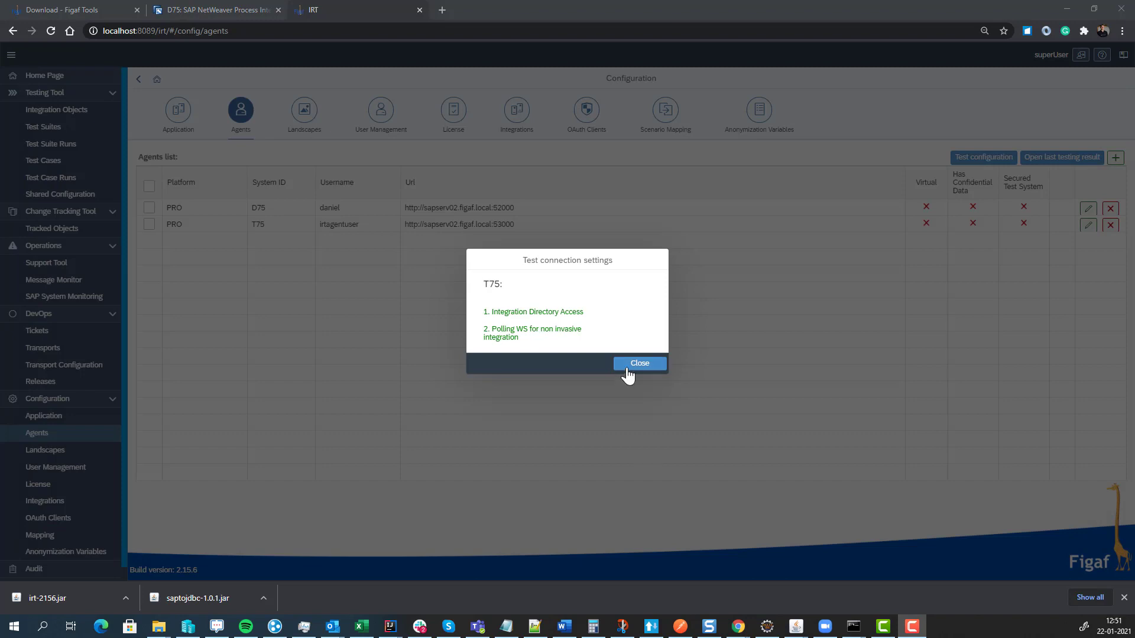
pyautogui.click(629, 365)
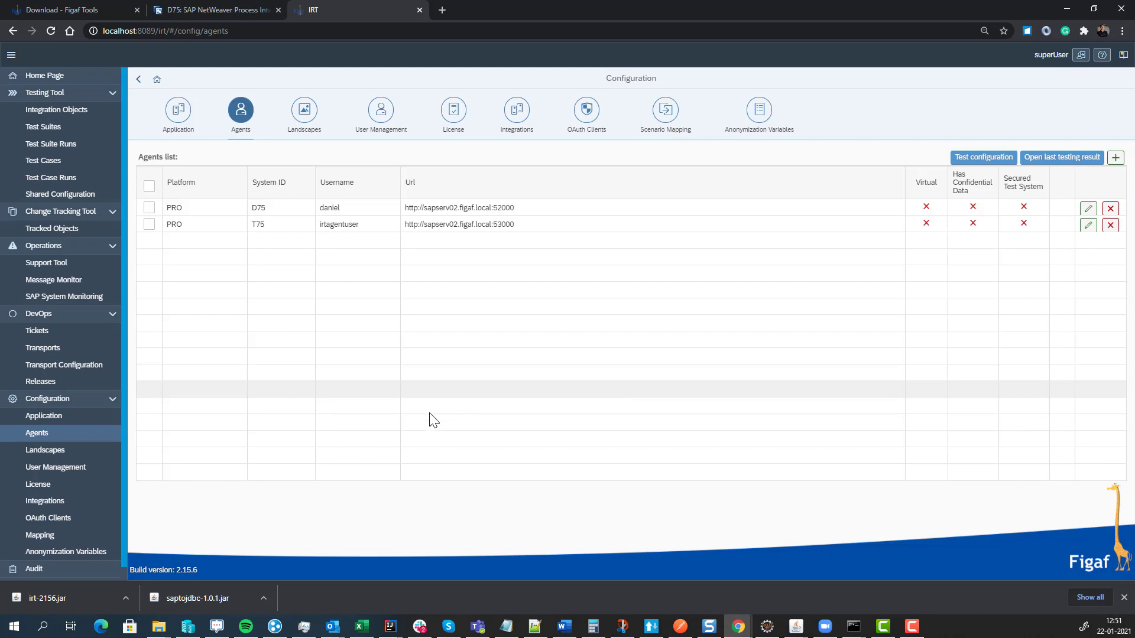
# - Start a landscape named SAP PI with integrated transport management on and approval off
pyautogui.click(101, 455)
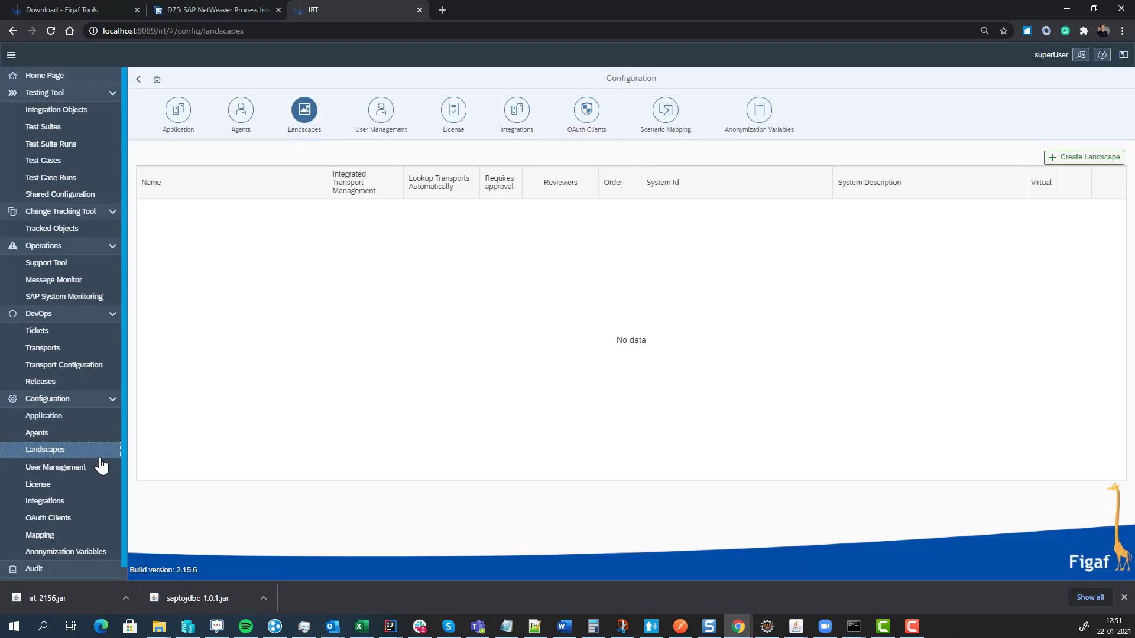
pyautogui.click(1062, 155)
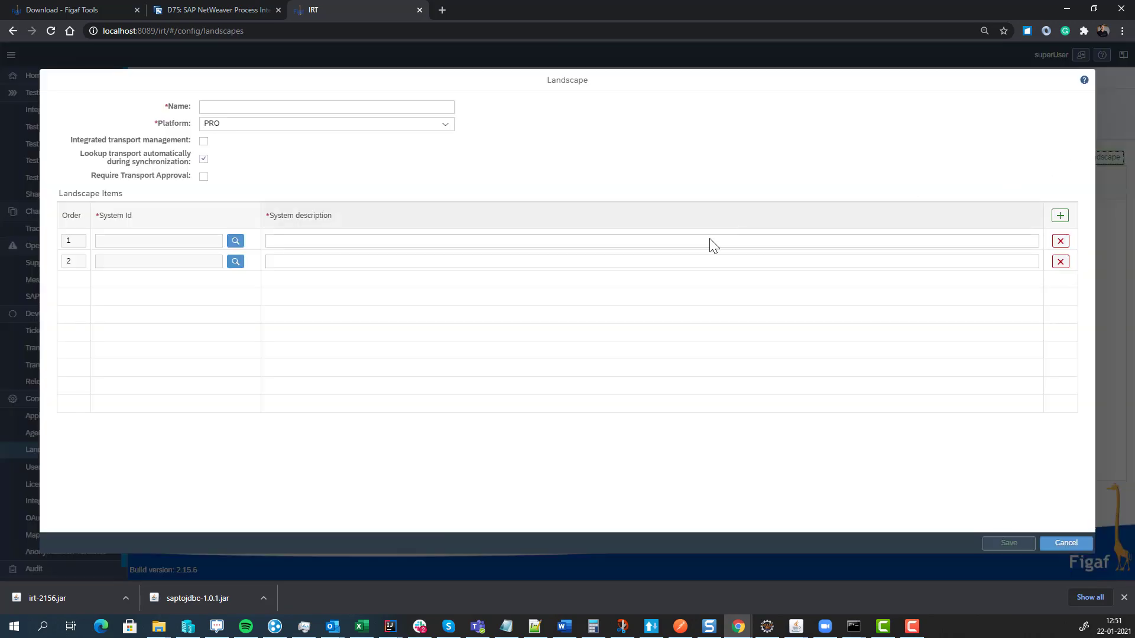
pyautogui.click(308, 106)
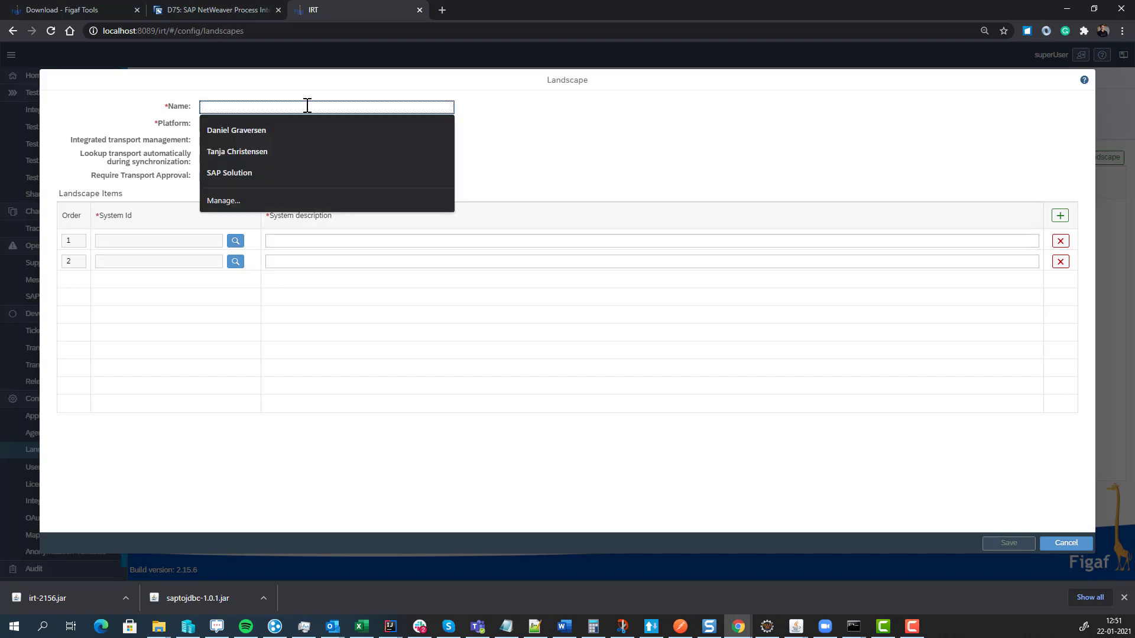
pyautogui.write('SAP')
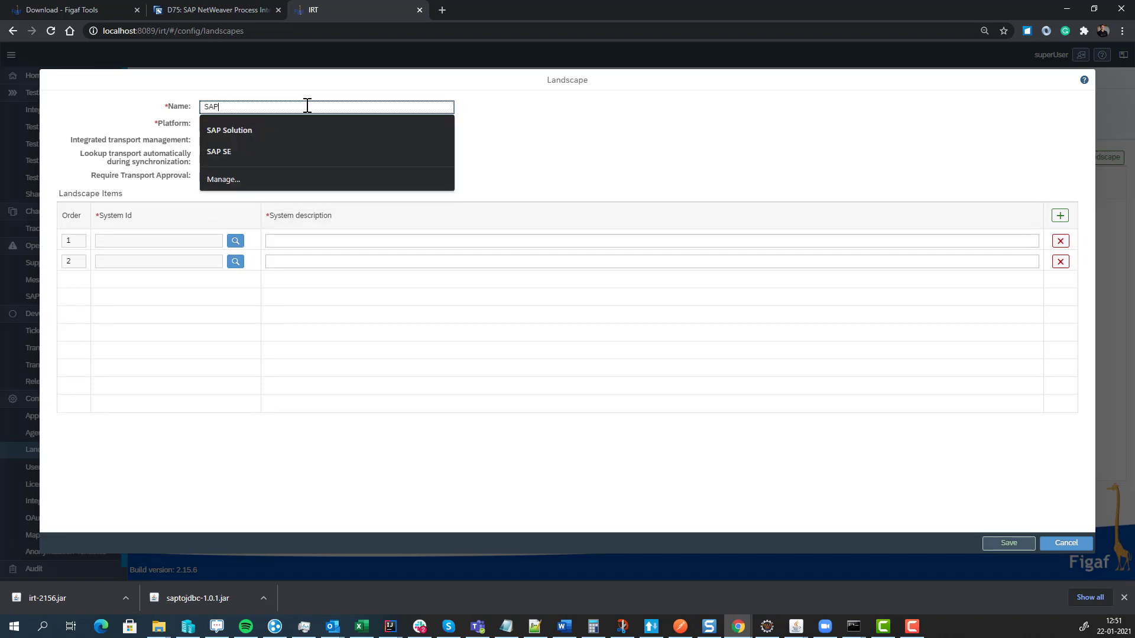
pyautogui.write(' PI')
pyautogui.press('Tab')
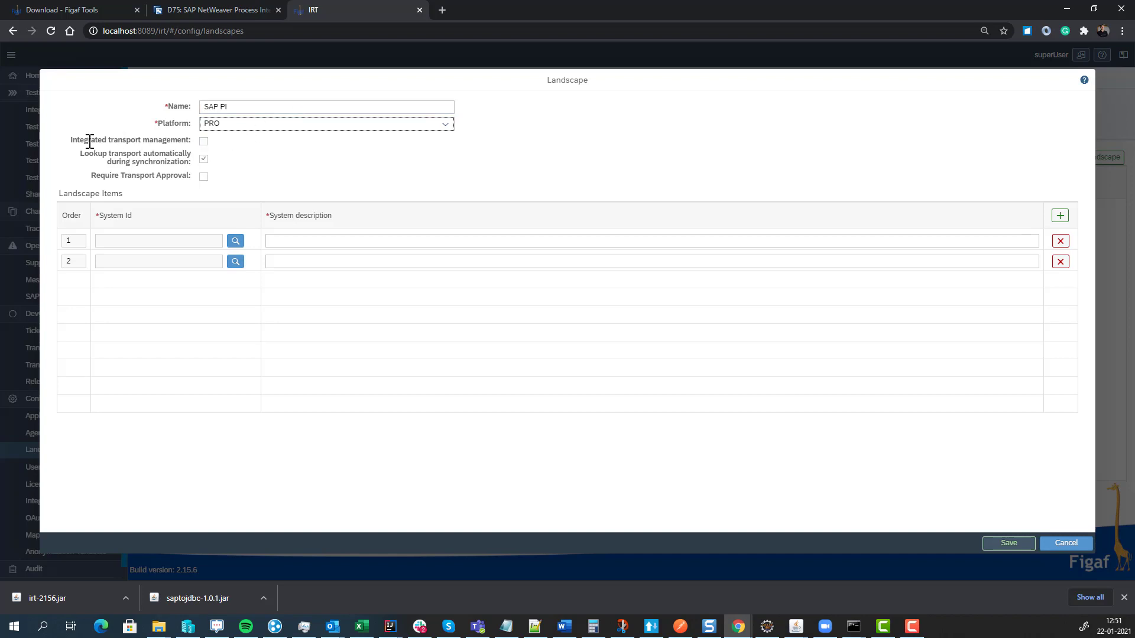
pyautogui.click(203, 142)
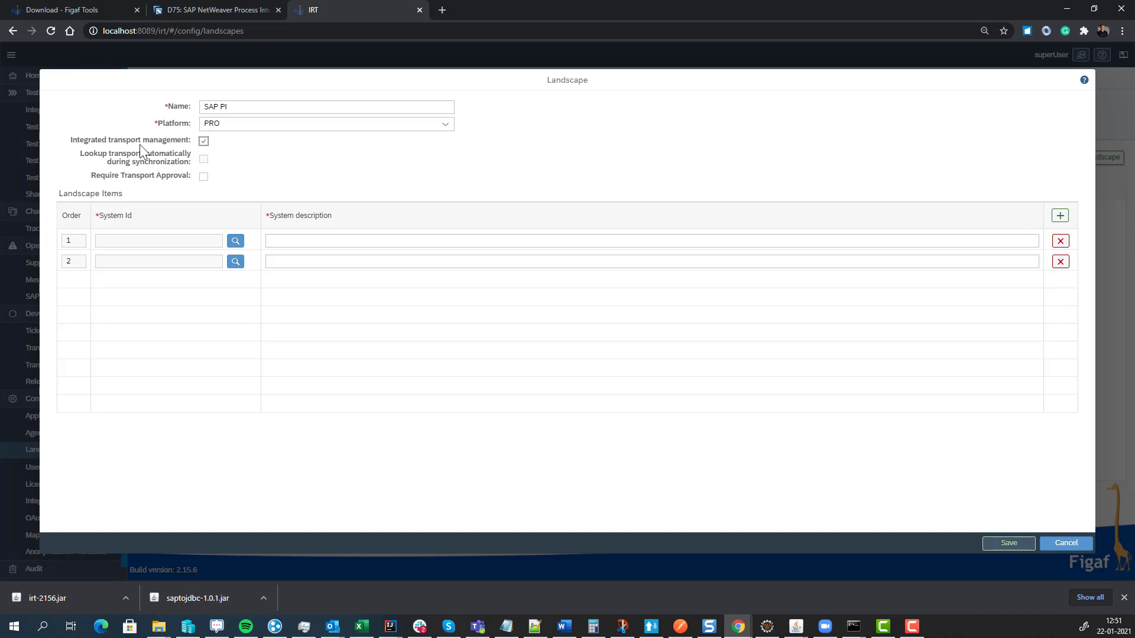
pyautogui.click(204, 177)
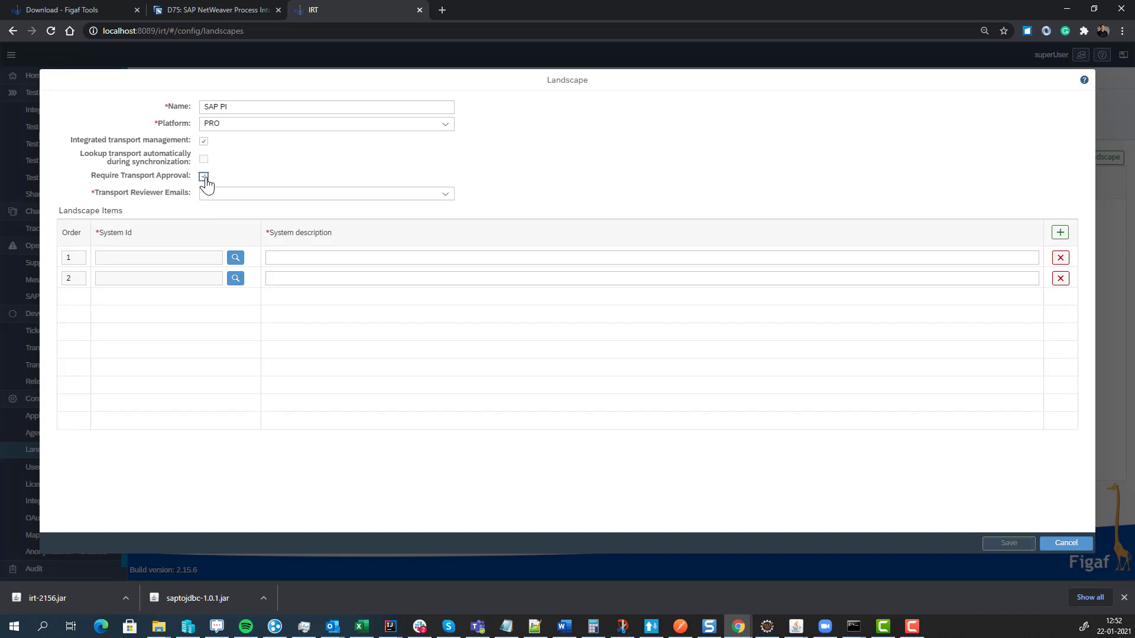
pyautogui.click(205, 177)
pyautogui.click(204, 176)
pyautogui.click(205, 177)
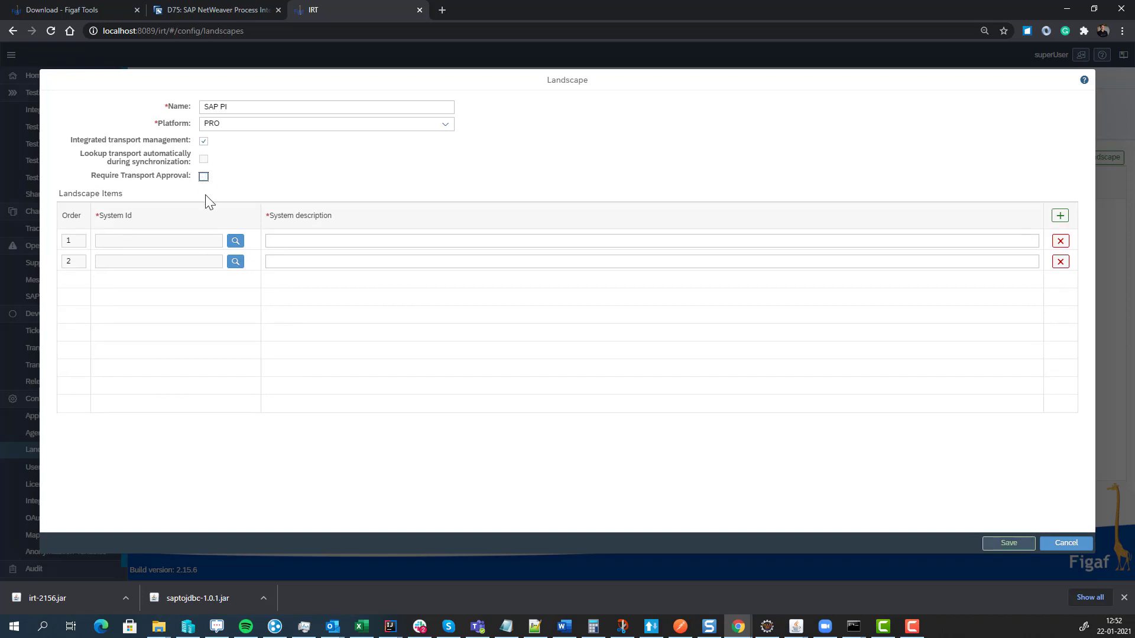
# - Add systems D75 described as Dev and T75 as QA, and save the landscape
pyautogui.click(235, 240)
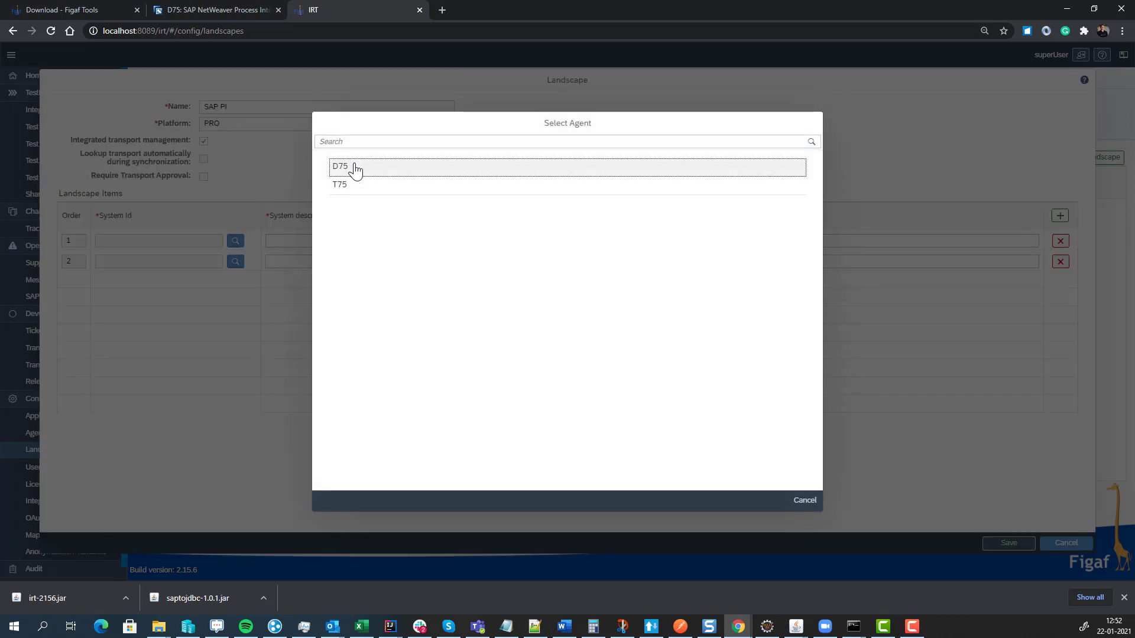
pyautogui.click(355, 170)
pyautogui.click(235, 261)
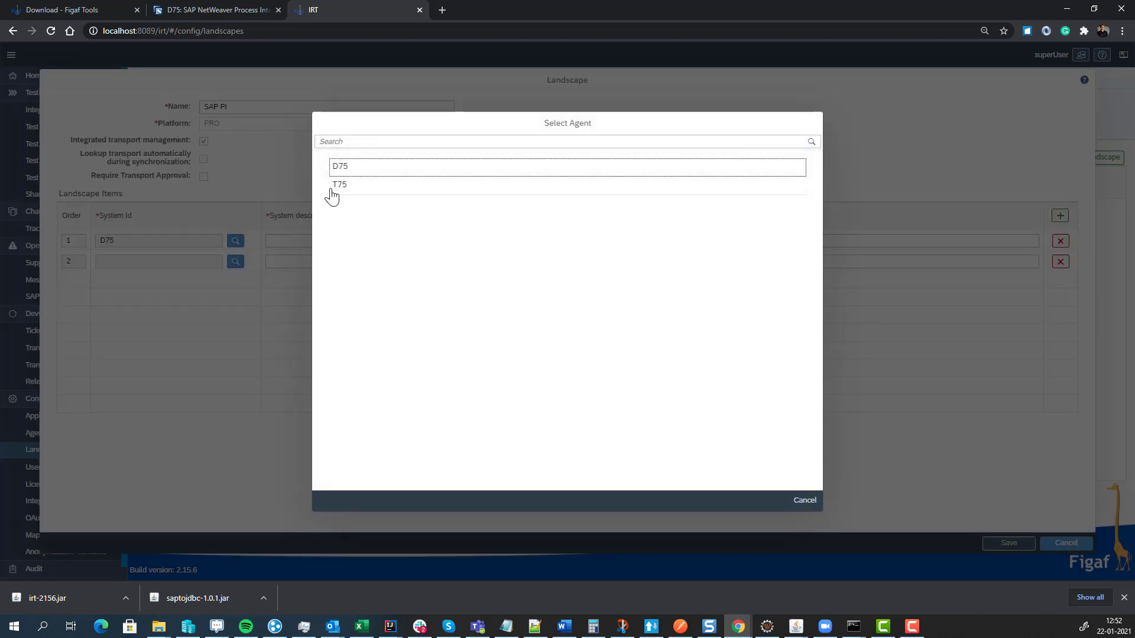
pyautogui.click(337, 186)
pyautogui.click(316, 239)
pyautogui.write('Sw')
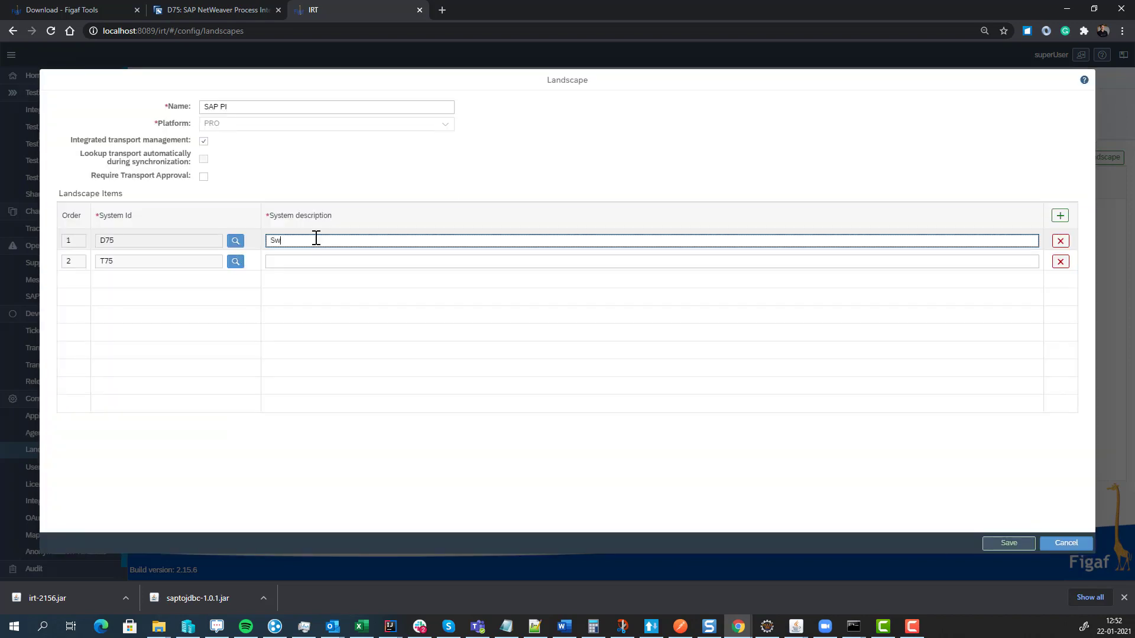
pyautogui.press('BackSpace')
pyautogui.press('BackSpace')
pyautogui.write('Dev')
pyautogui.press('Tab')
pyautogui.press('Tab')
pyautogui.press('Tab')
pyautogui.press('Tab')
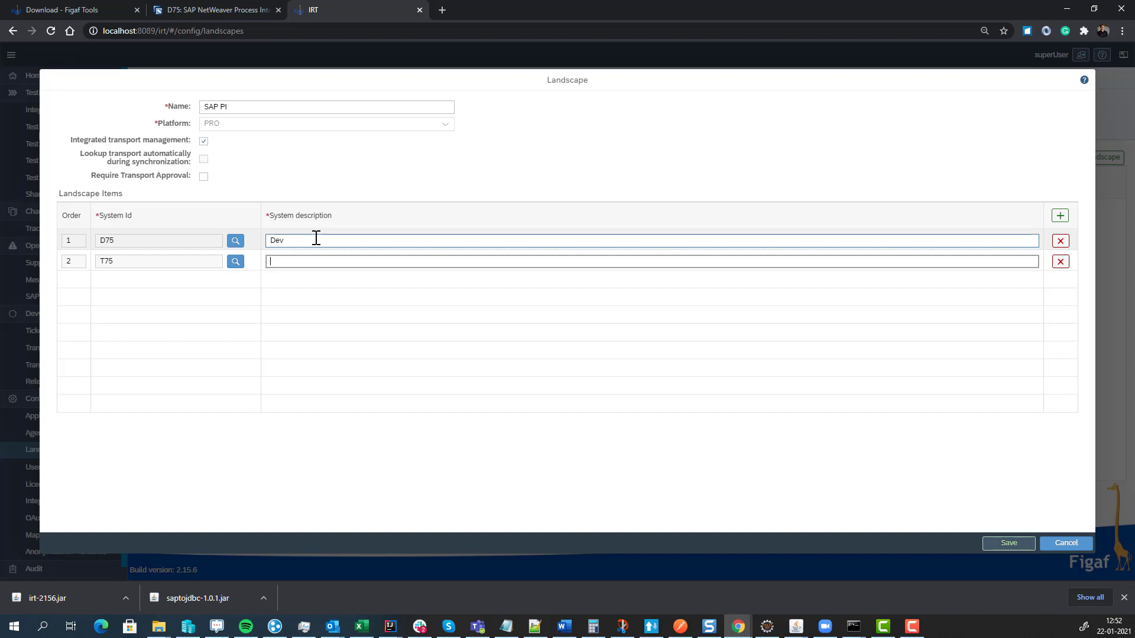
pyautogui.write('QAS')
pyautogui.press('BackSpace')
pyautogui.press('BackSpace')
pyautogui.write('A')
pyautogui.click(1024, 544)
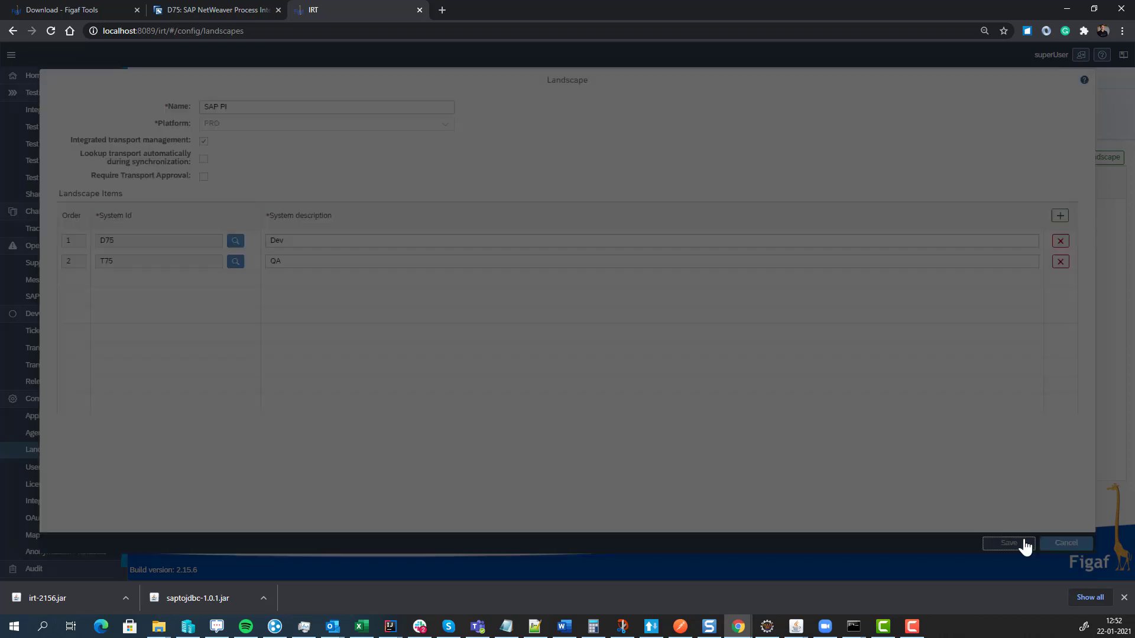
pyautogui.click(639, 345)
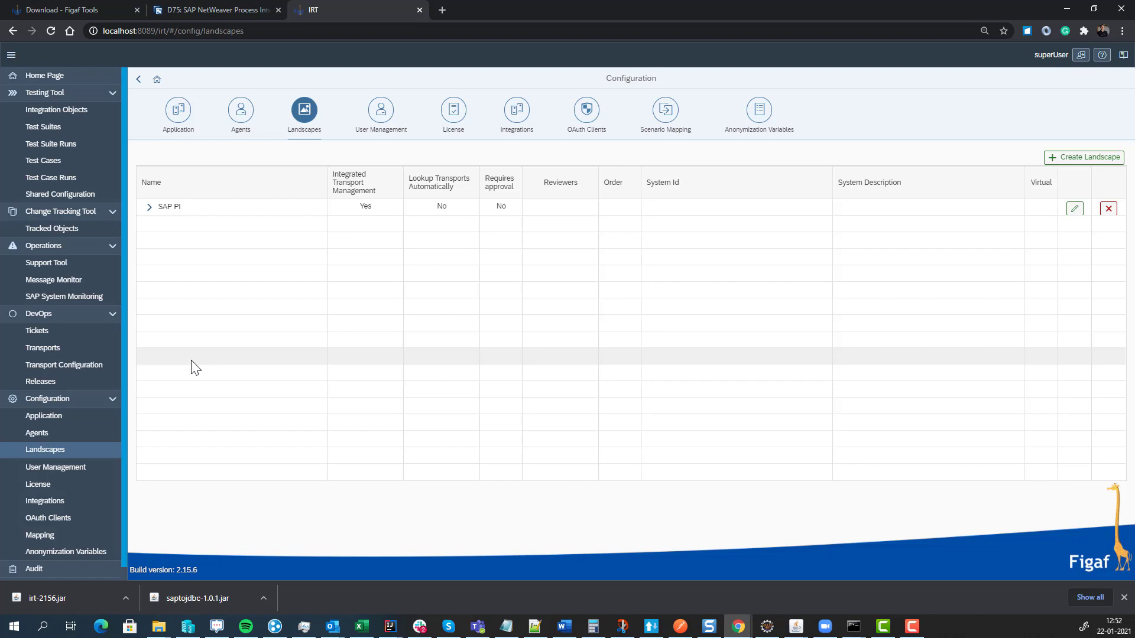
# - Synchronize the tracked objects of agent D75
pyautogui.click(90, 228)
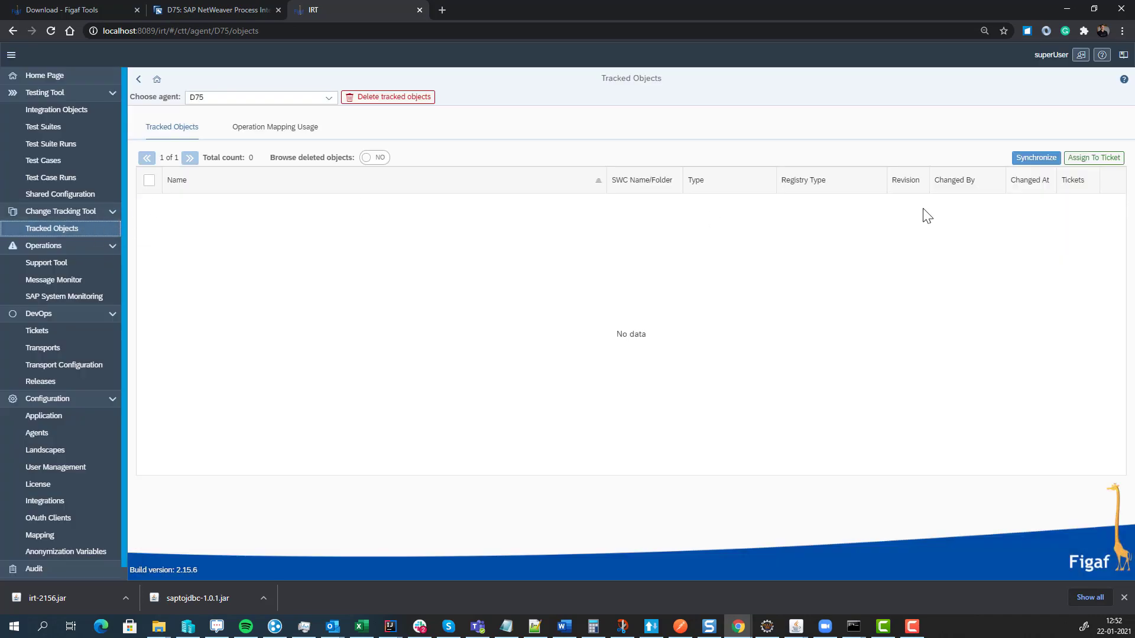
pyautogui.click(1036, 158)
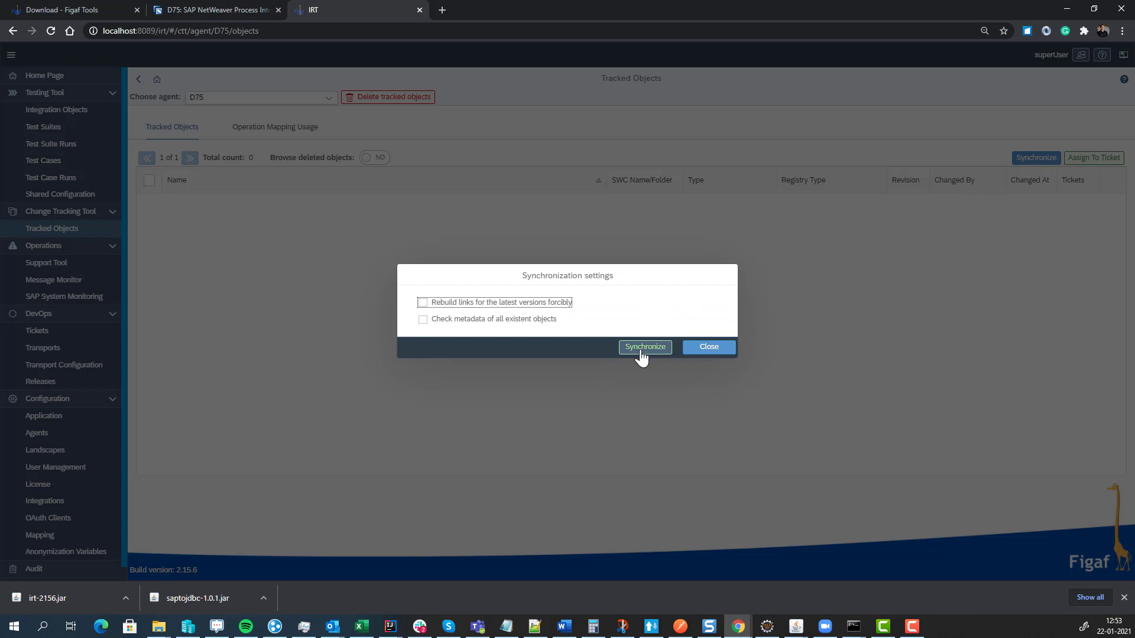
pyautogui.click(644, 349)
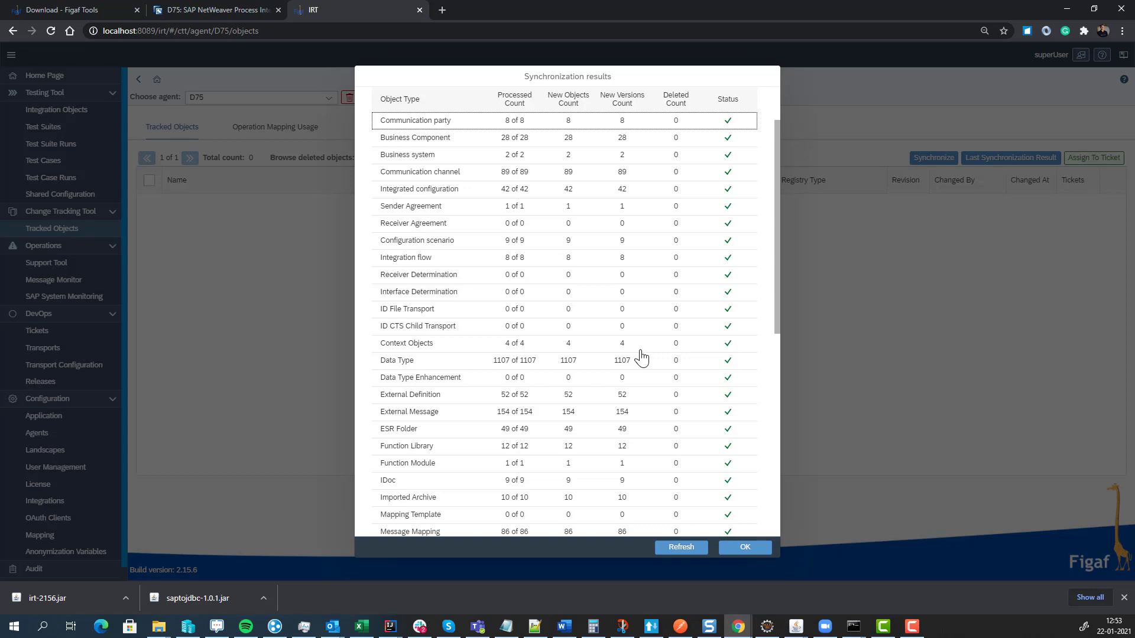
pyautogui.scroll(-4, 633, 376)
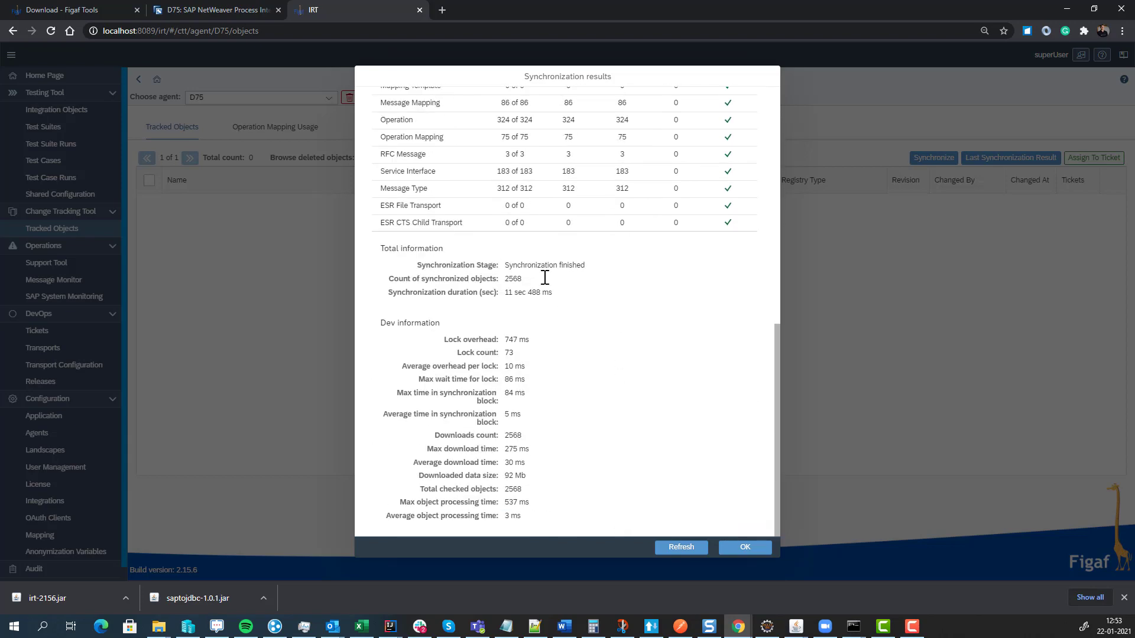
pyautogui.click(736, 553)
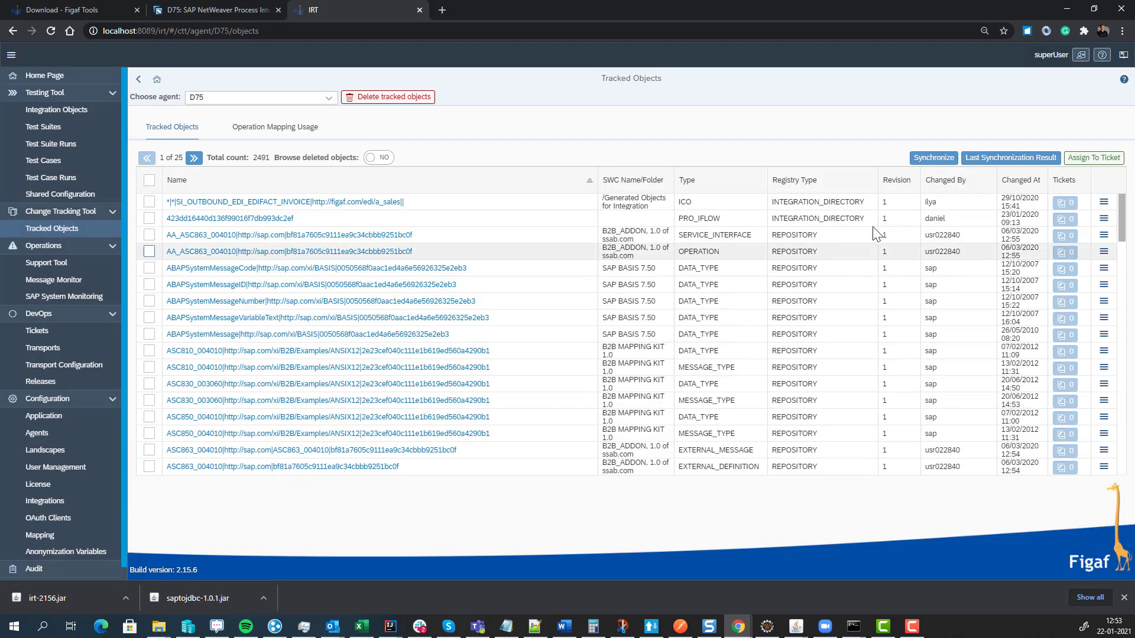
# - Synchronize T75's tracked objects, then switch back to D75's 2491 objects
pyautogui.click(326, 100)
pyautogui.click(277, 174)
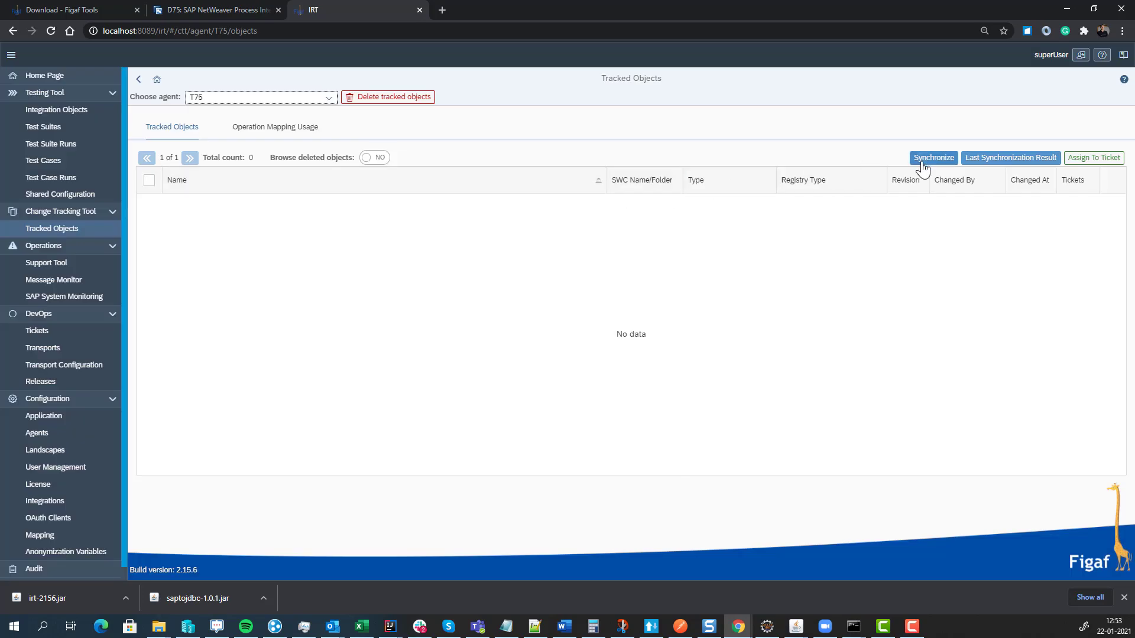
pyautogui.click(934, 157)
pyautogui.click(638, 349)
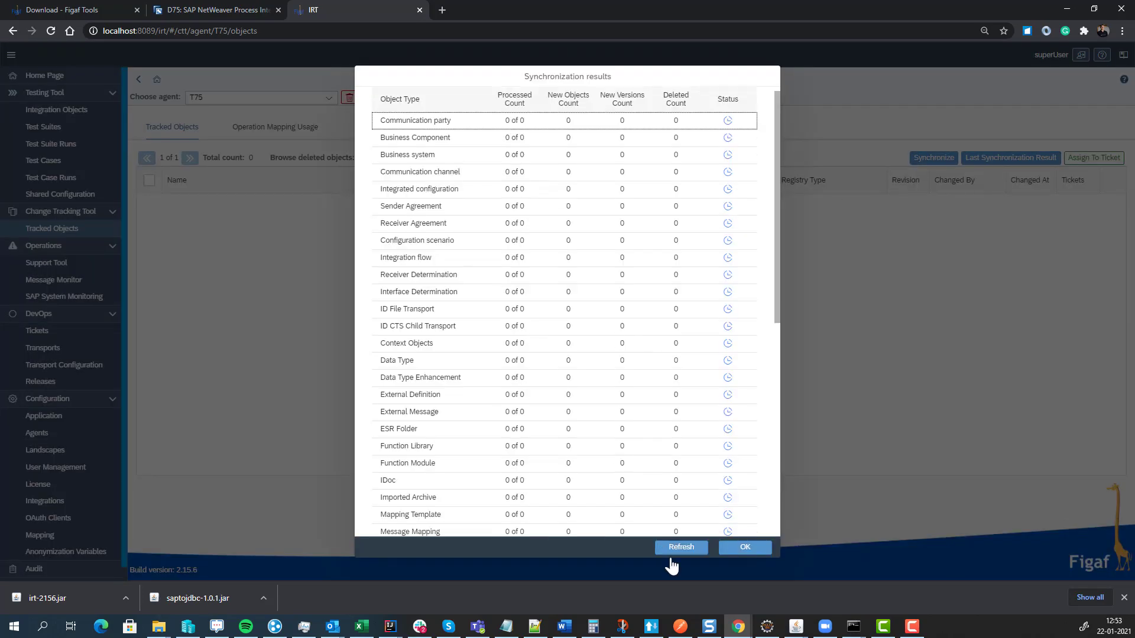
pyautogui.click(732, 551)
pyautogui.click(322, 97)
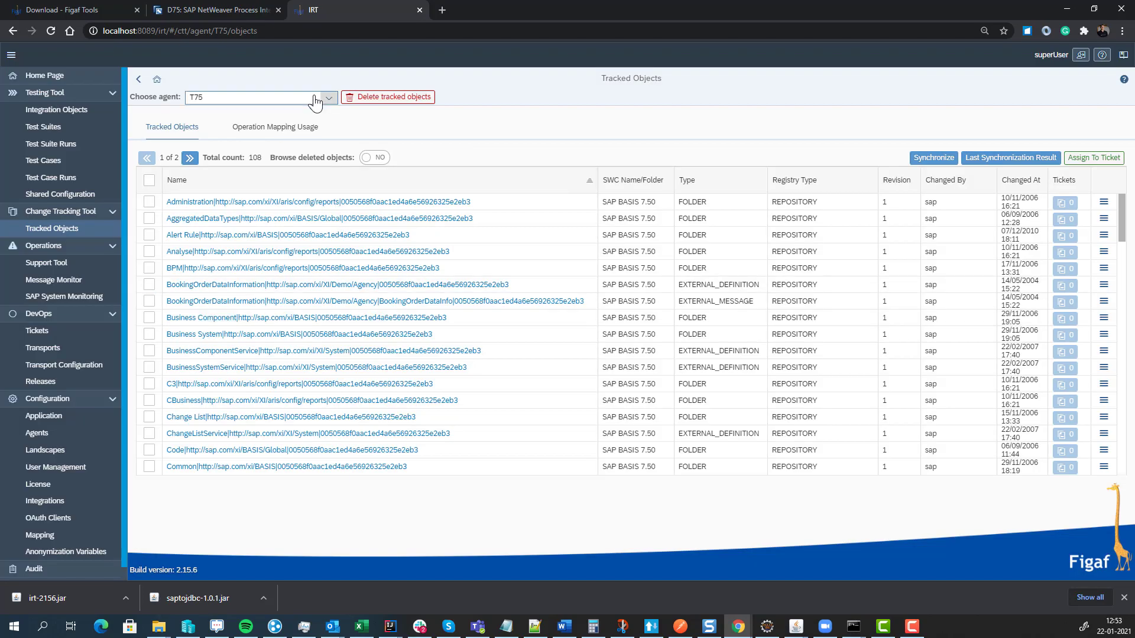
pyautogui.click(282, 129)
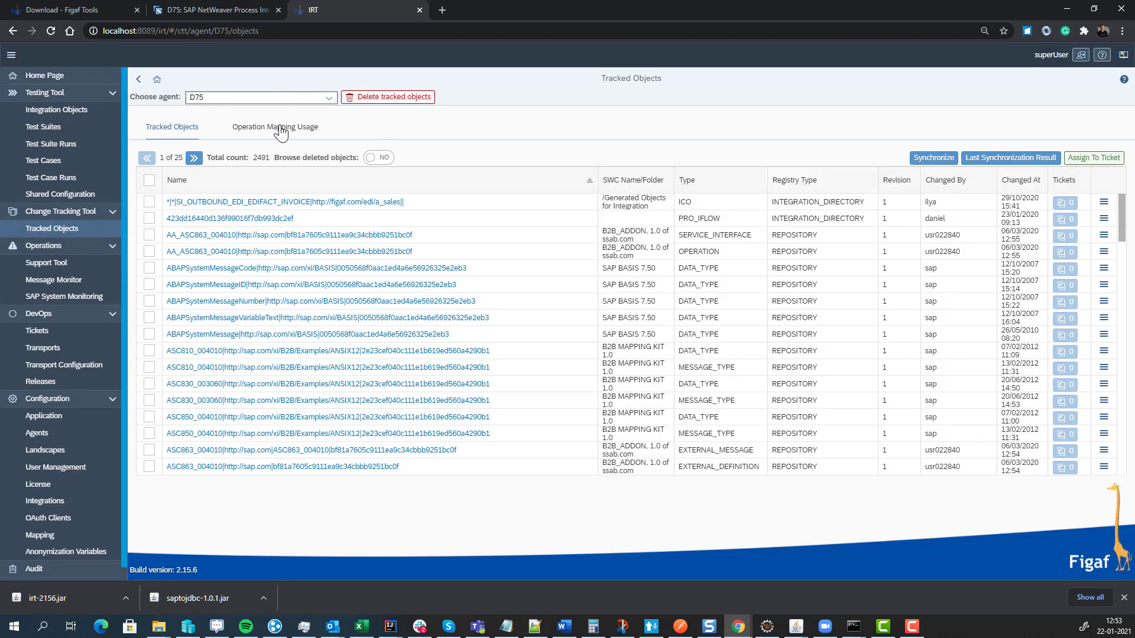
# - Build D75's monthly operation mapping report, refresh until GENERATED, then download and open it
pyautogui.click(281, 126)
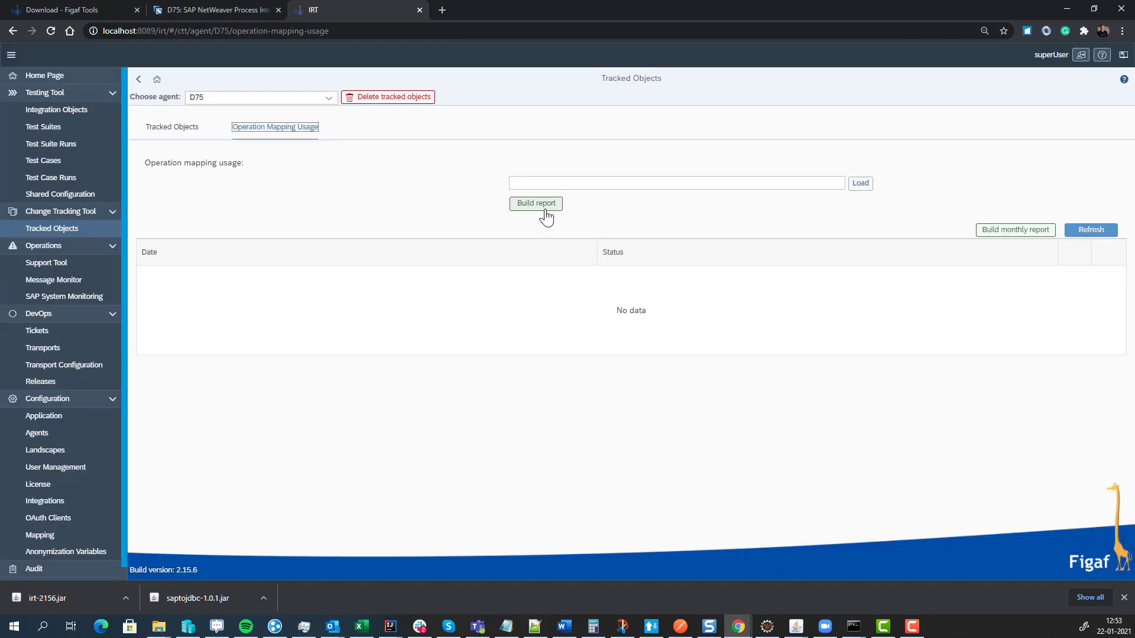
pyautogui.click(1009, 234)
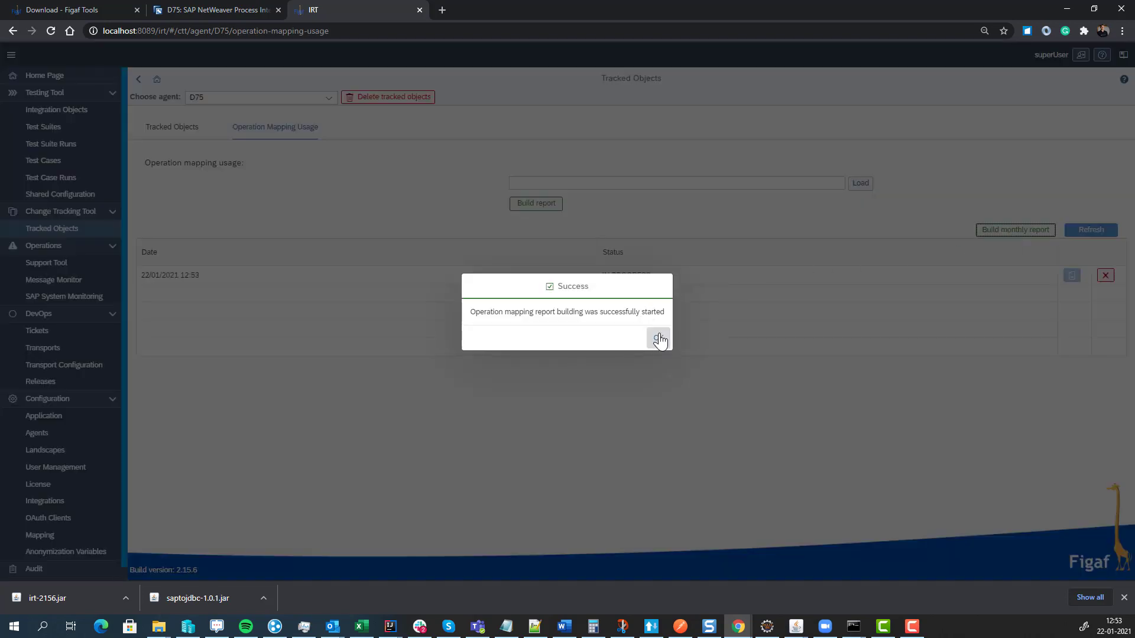
pyautogui.click(658, 337)
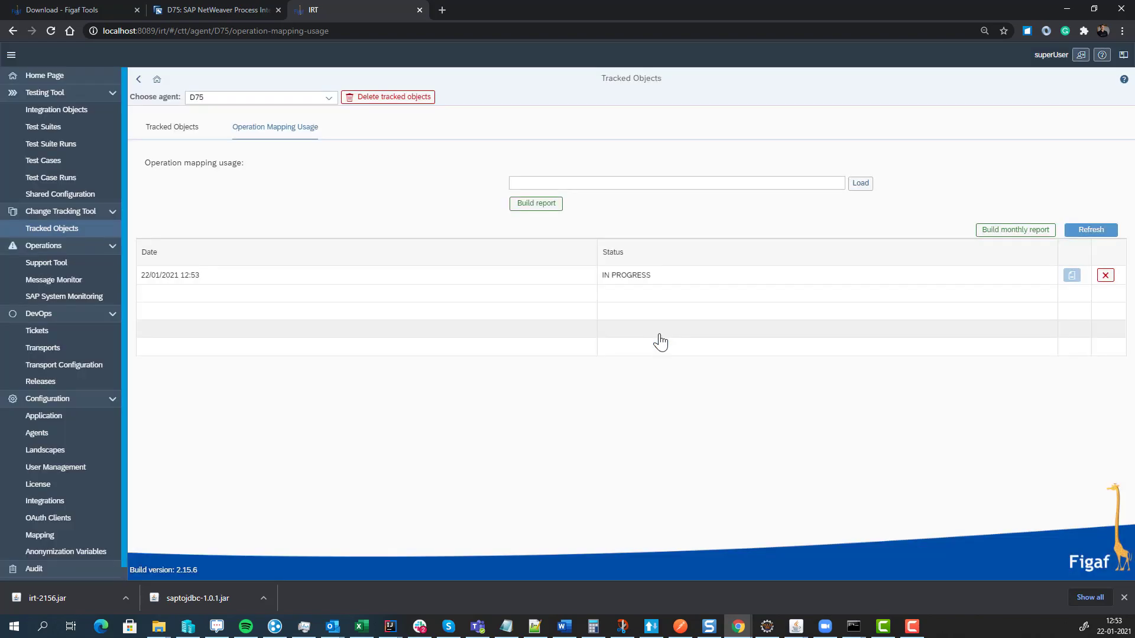
pyautogui.click(1090, 229)
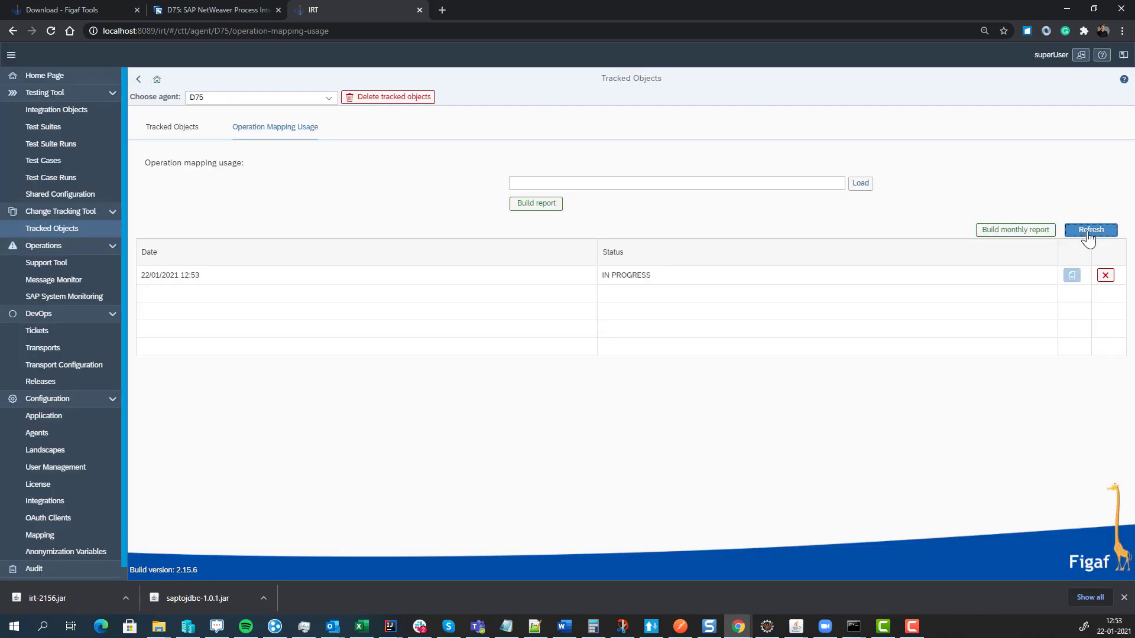
pyautogui.click(1088, 235)
pyautogui.click(1088, 235)
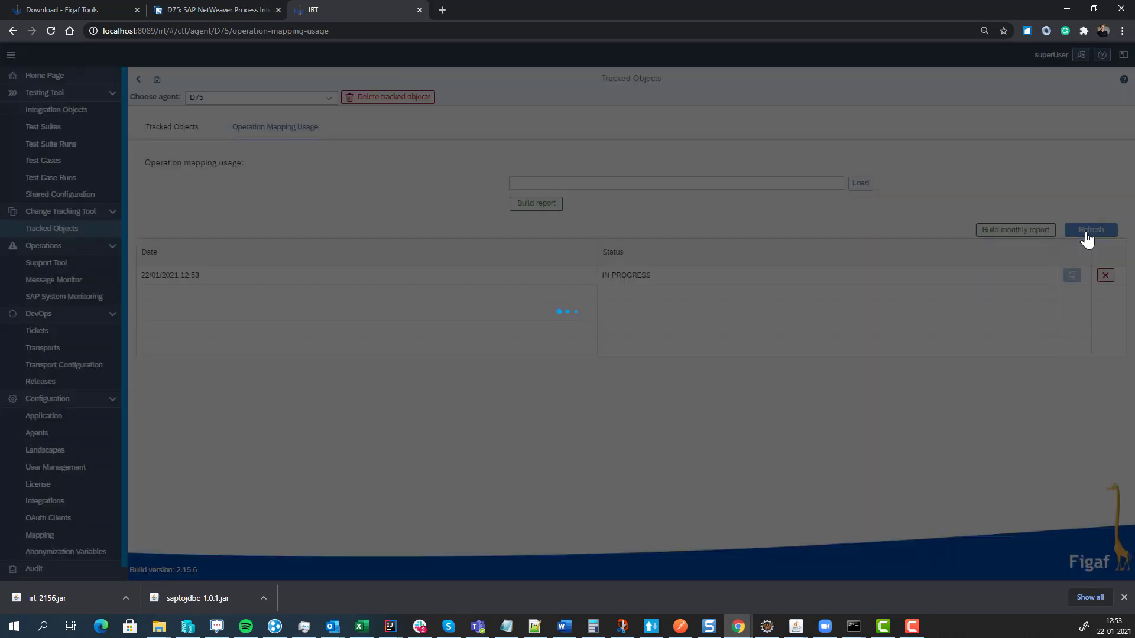
pyautogui.click(1072, 277)
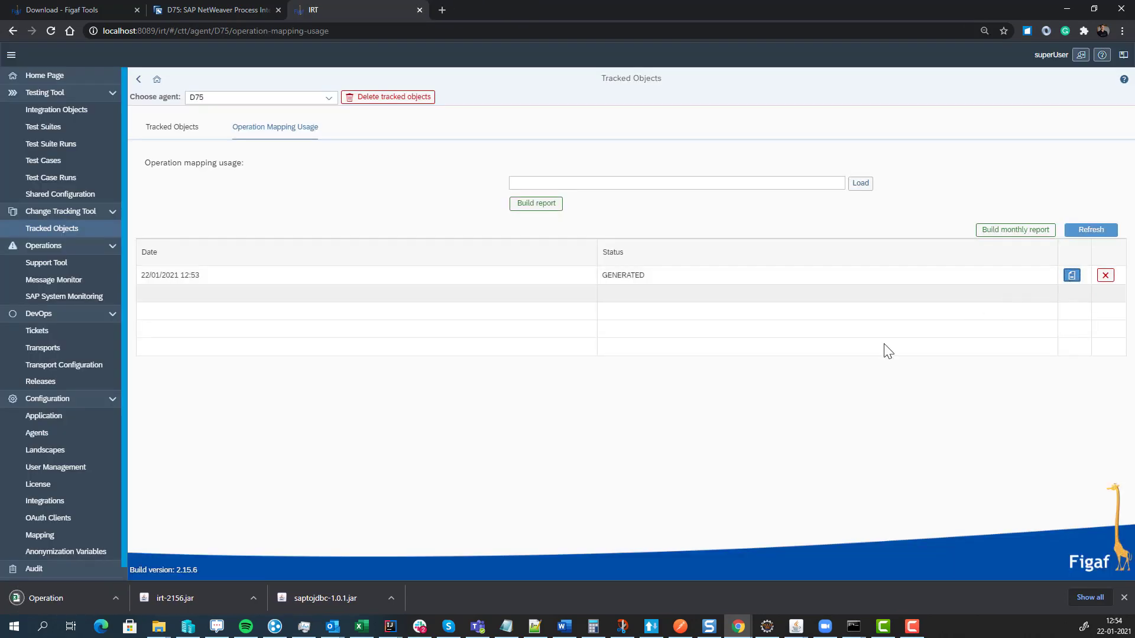
pyautogui.click(105, 591)
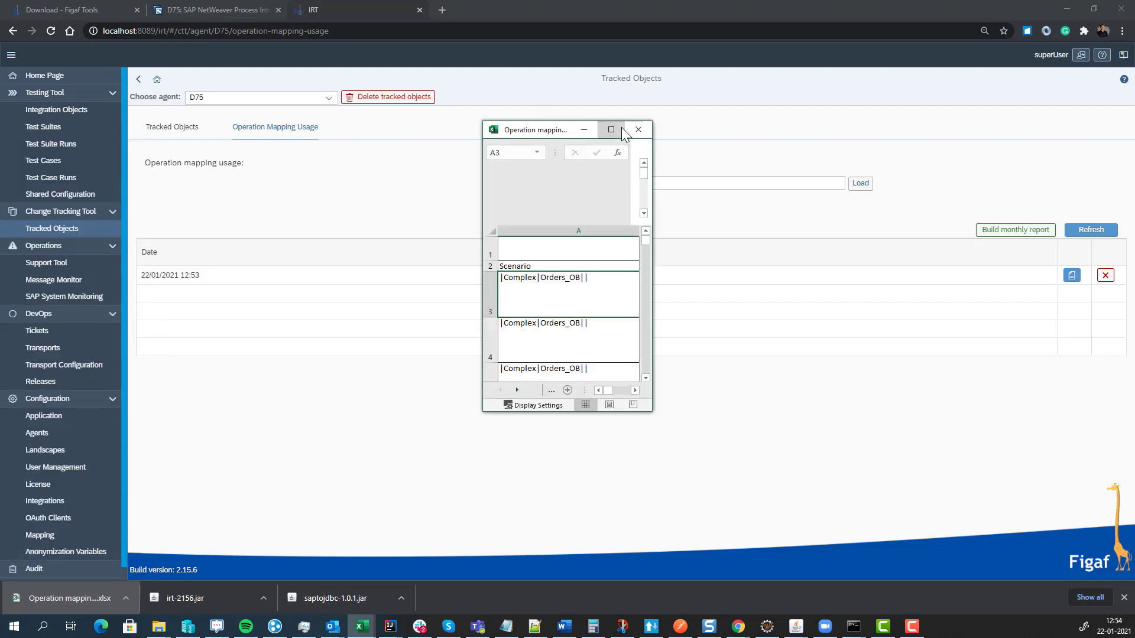
# - Maximize the workbook and browse the Modules and Scenario perspective sheets
pyautogui.click(620, 130)
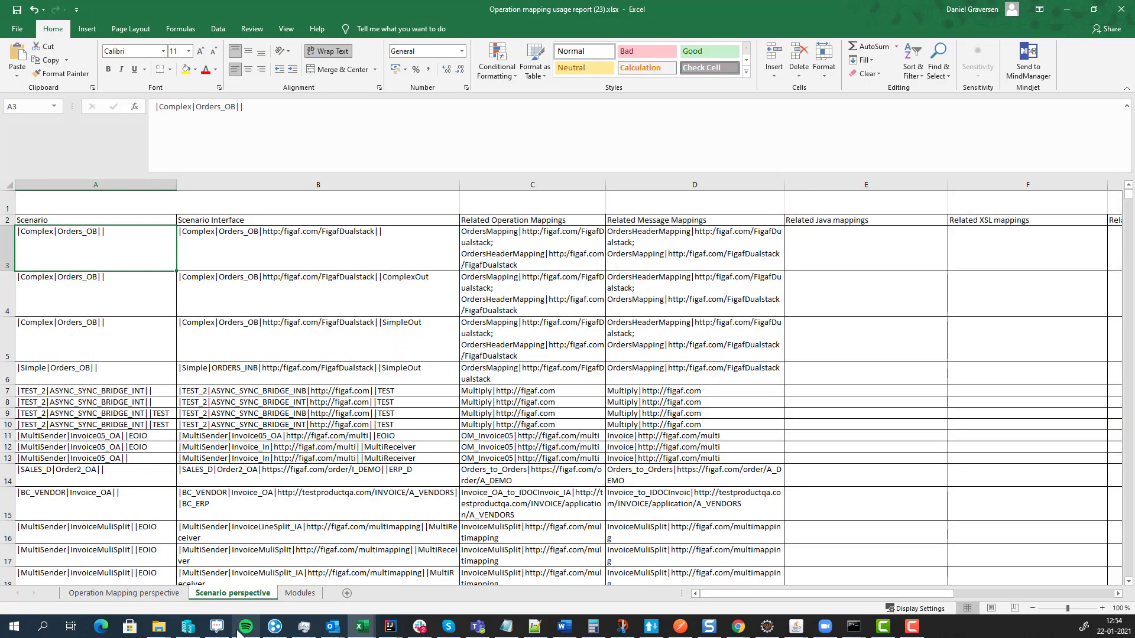
pyautogui.click(289, 593)
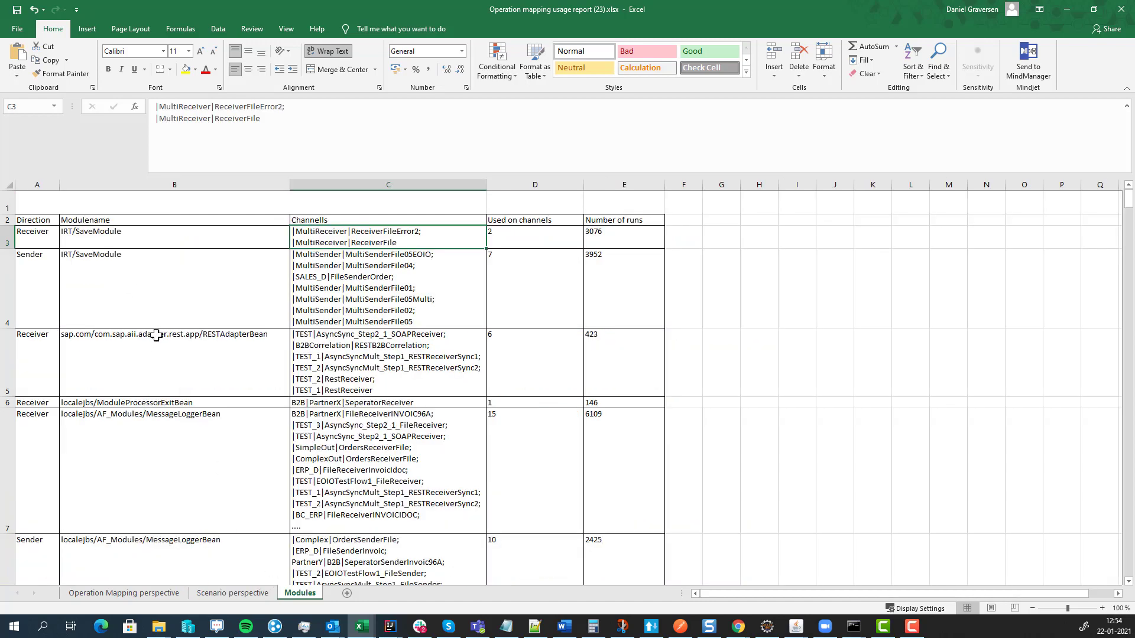
pyautogui.click(214, 594)
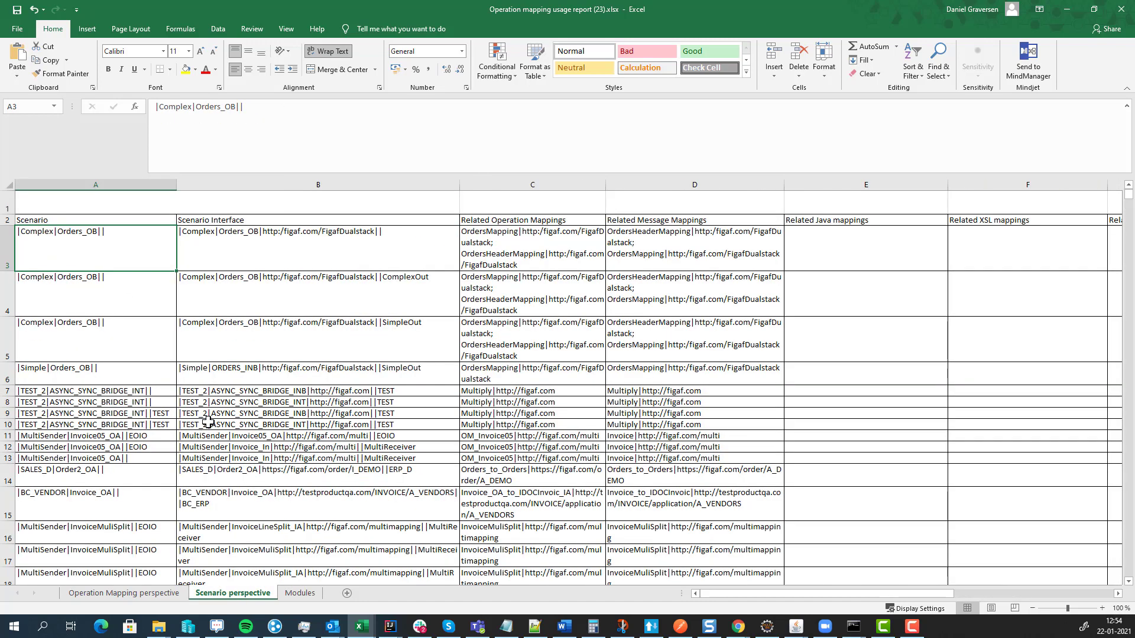
pyautogui.scroll(-5, 208, 423)
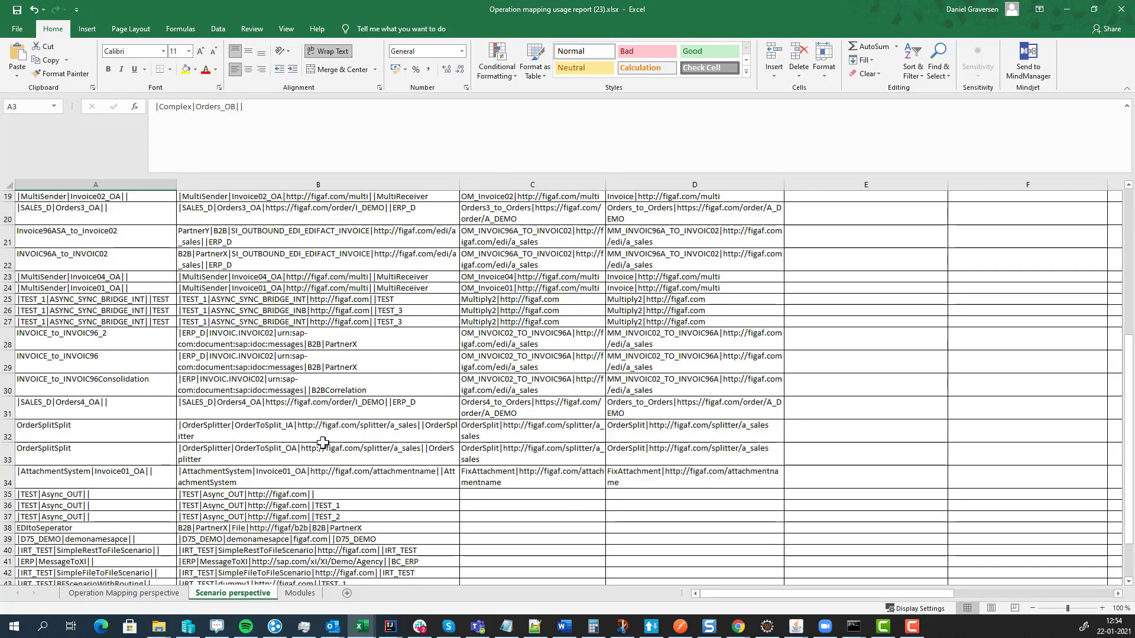
pyautogui.moveTo(681, 378); pyautogui.dragTo(1021, 400)
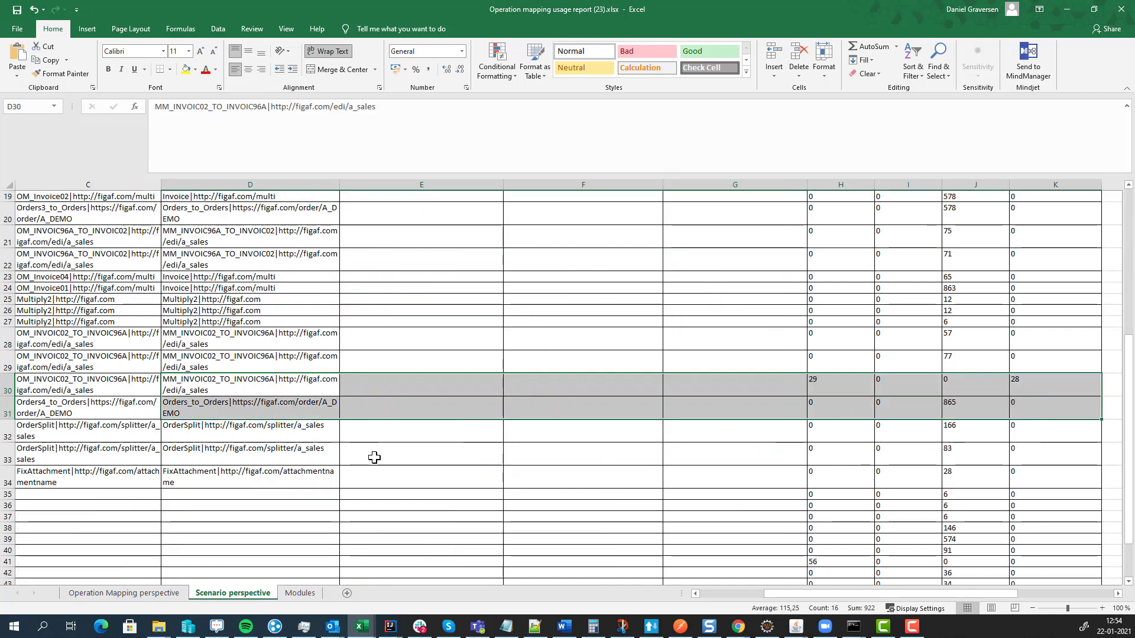
# - Check the Orders3_OA totals on the Operation Mapping perspective sheet, then close without saving
pyautogui.click(142, 594)
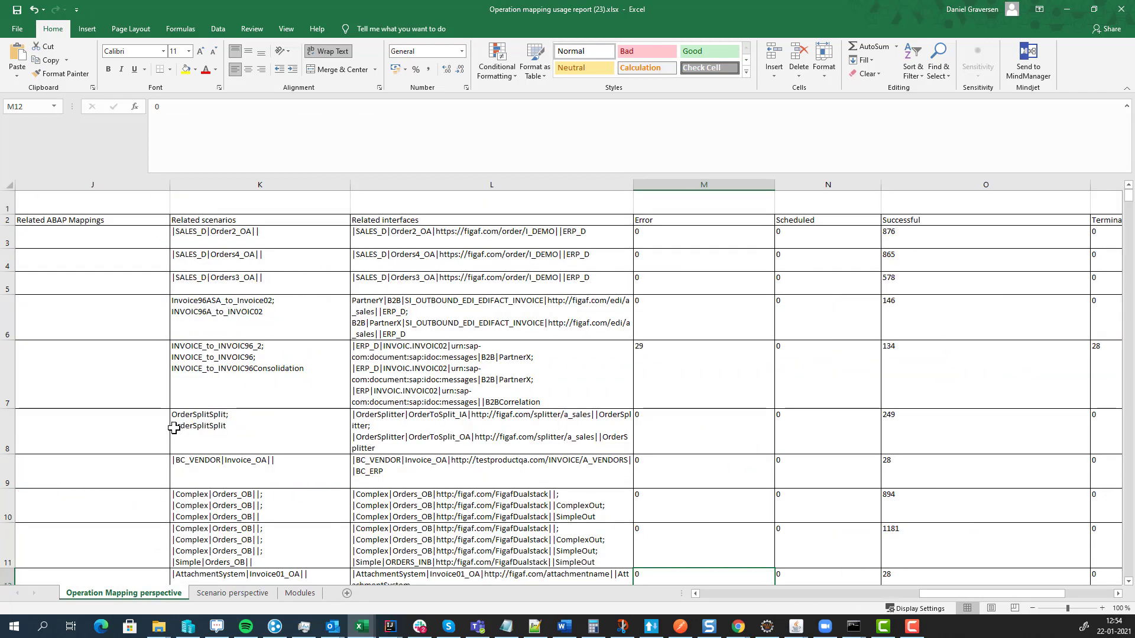
pyautogui.click(341, 434)
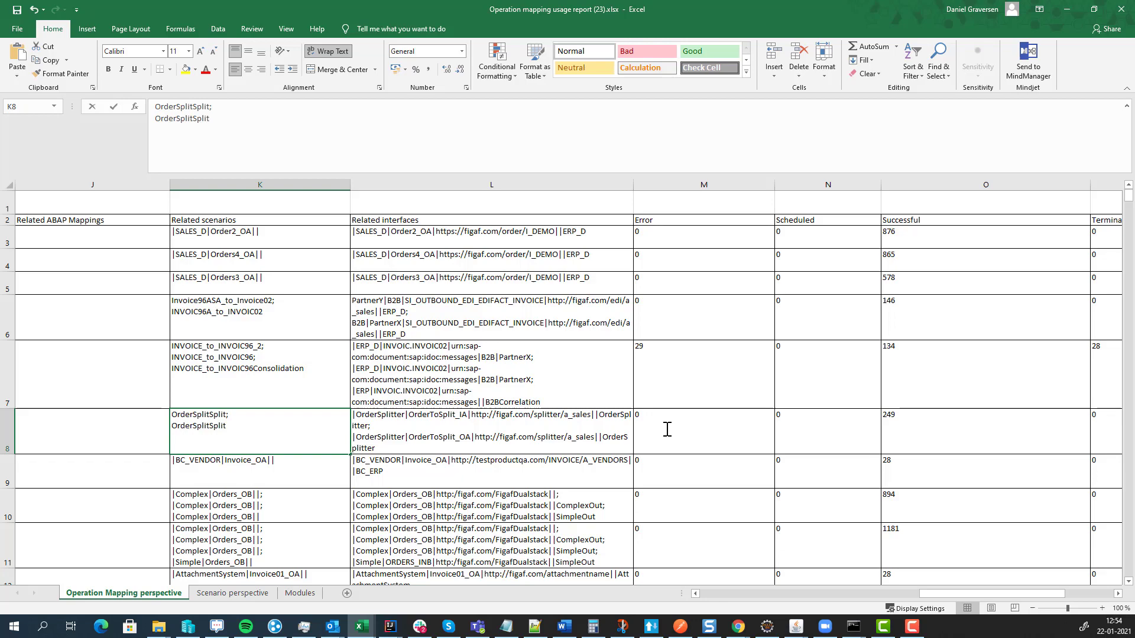
pyautogui.click(412, 290)
pyautogui.moveTo(319, 283); pyautogui.dragTo(843, 289)
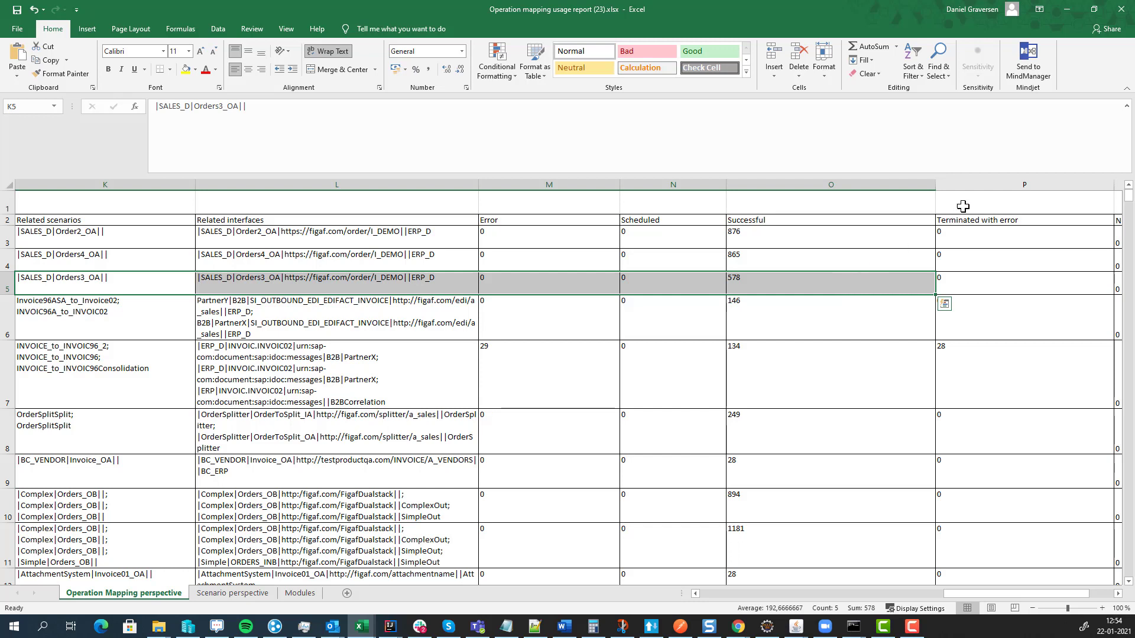
pyautogui.click(1126, 10)
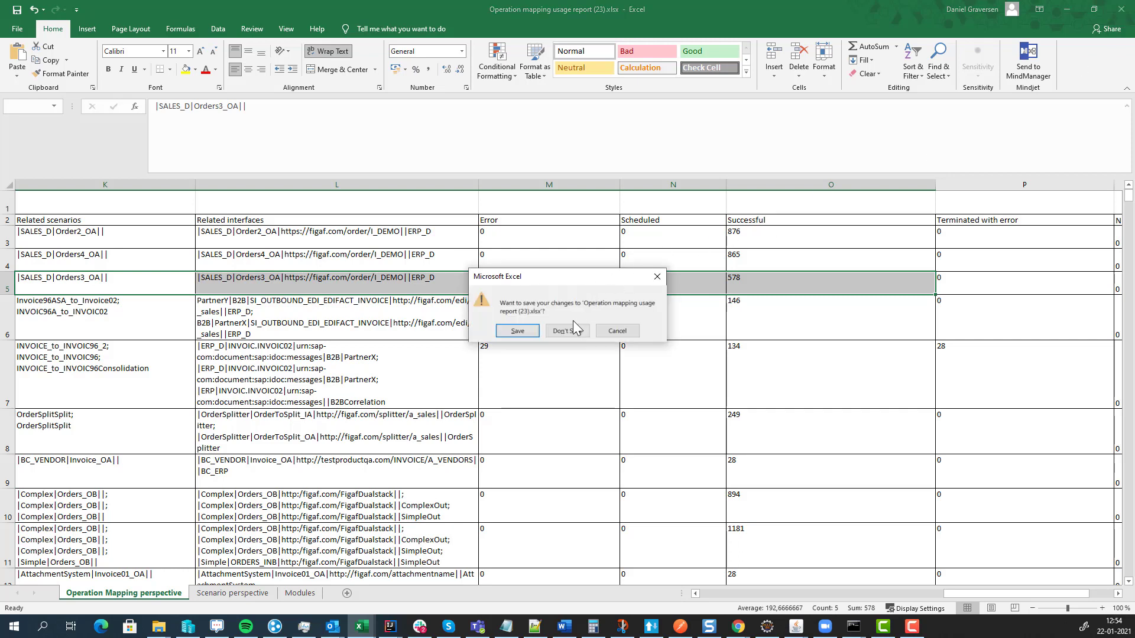
pyautogui.click(571, 325)
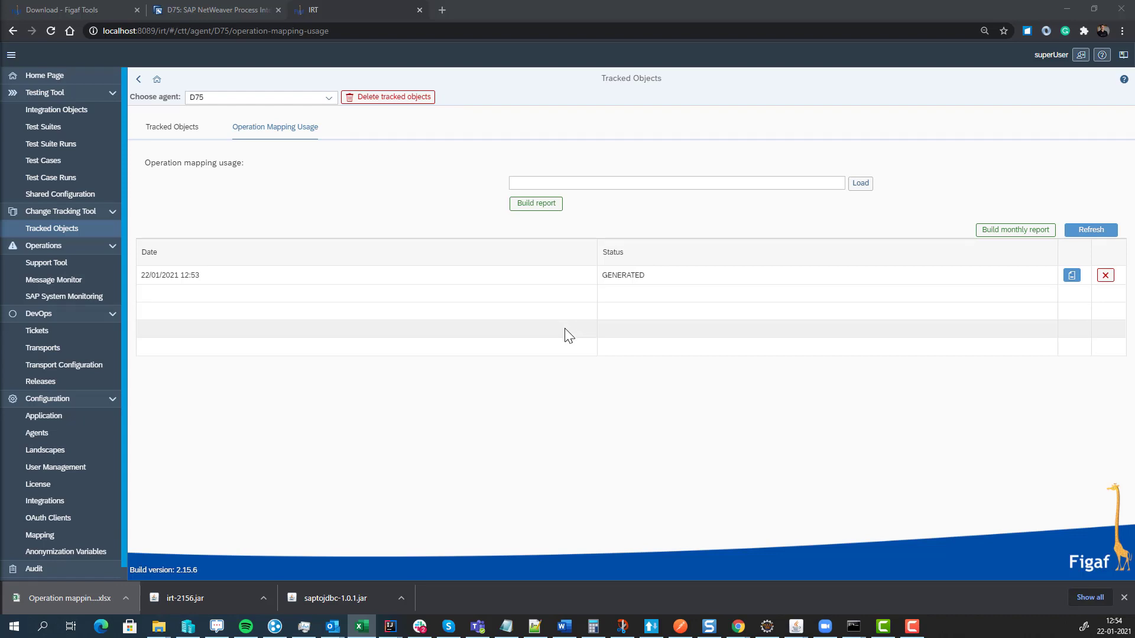
# - Open the integration objects list and adjust the Sender Component column options
pyautogui.click(69, 115)
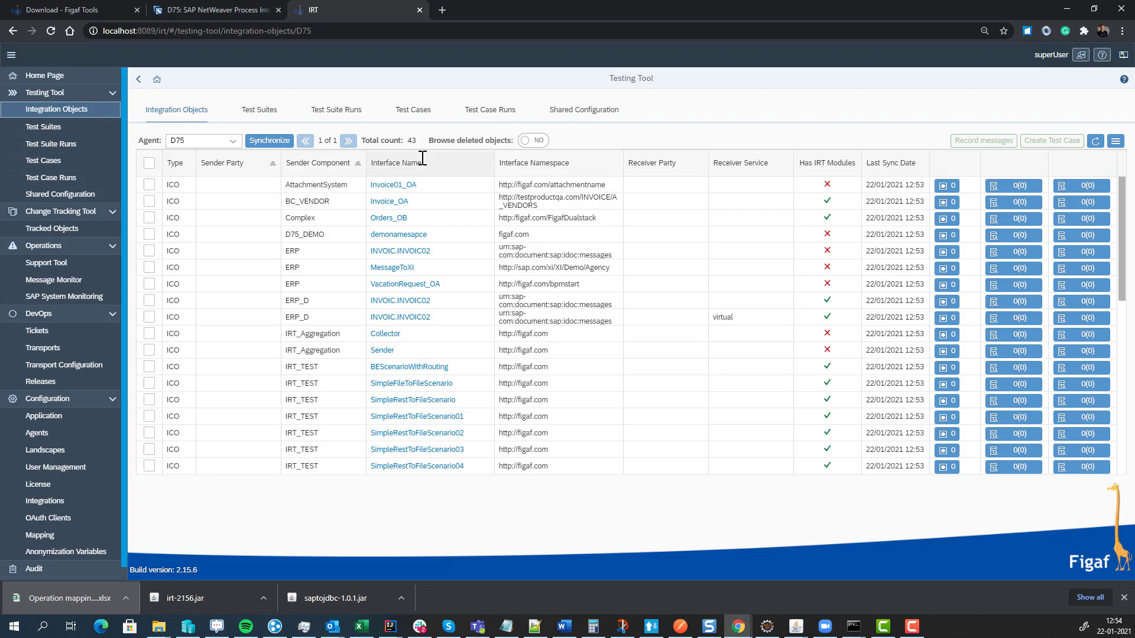
pyautogui.rightClick(342, 267)
pyautogui.click(328, 165)
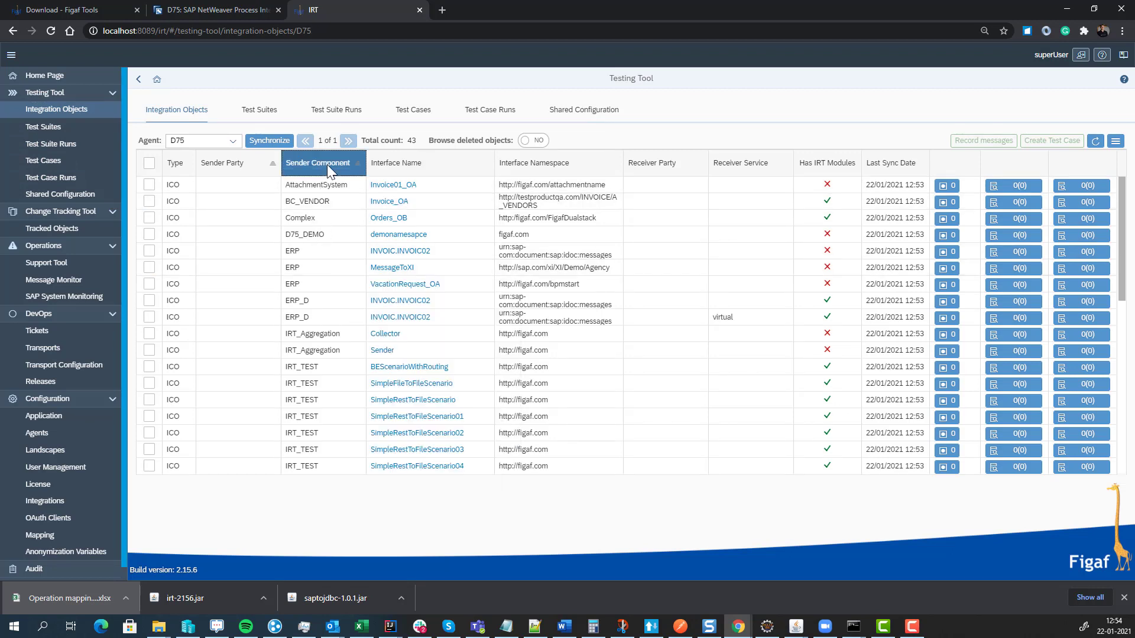
pyautogui.click(327, 164)
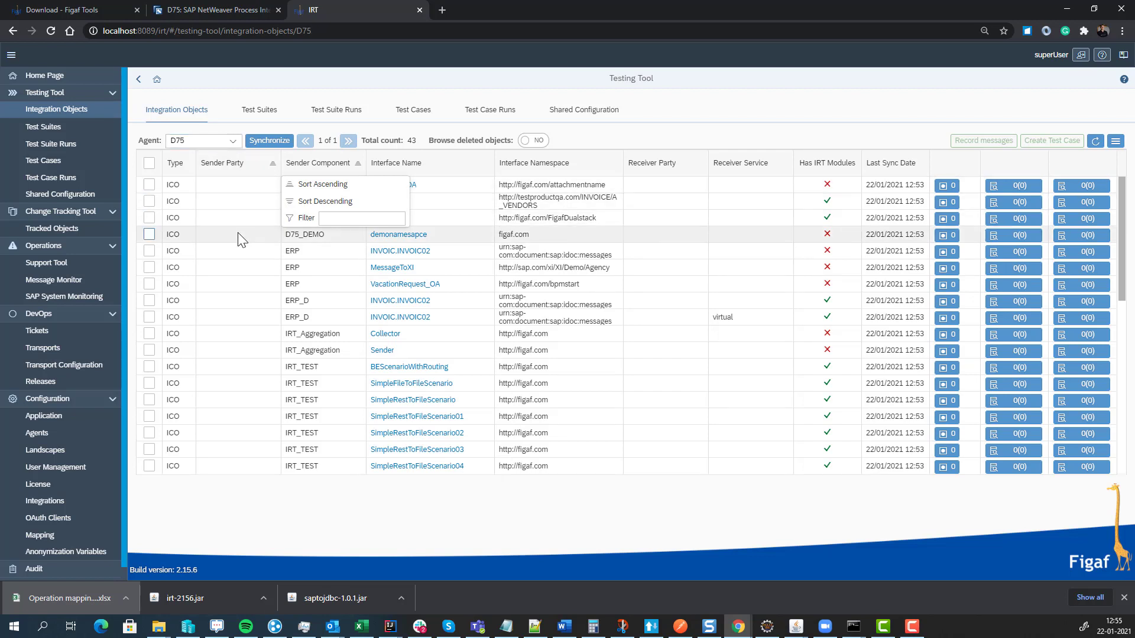
pyautogui.scroll(-5, 237, 253)
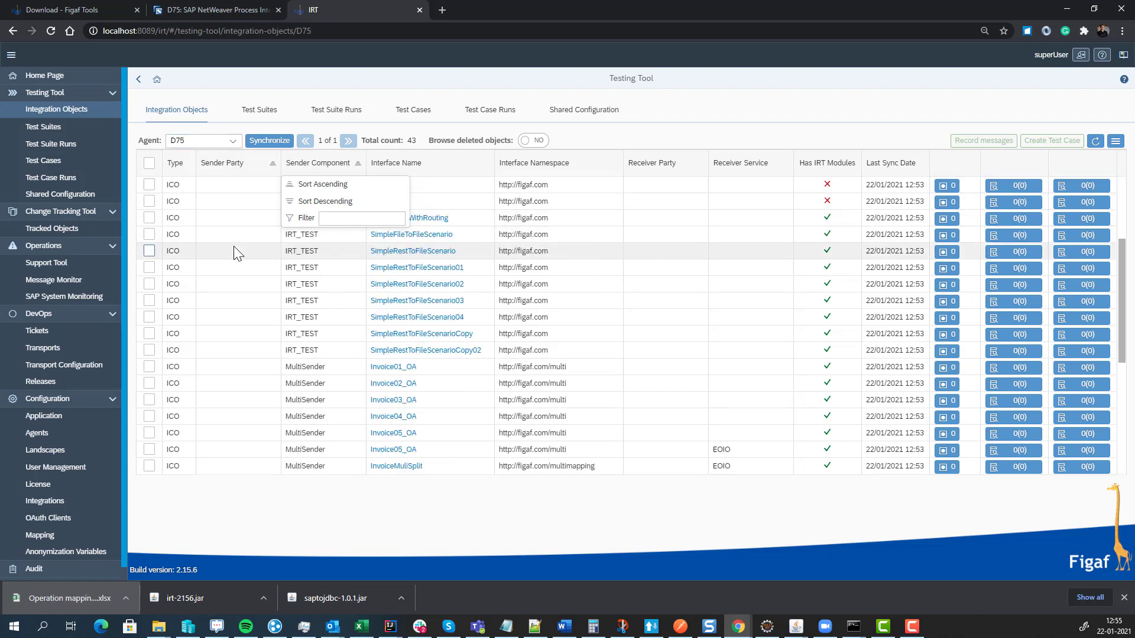
# - Select Invoice01_OA through Invoice05_OA and start recording messages for them
pyautogui.click(149, 317)
pyautogui.click(149, 333)
pyautogui.click(148, 349)
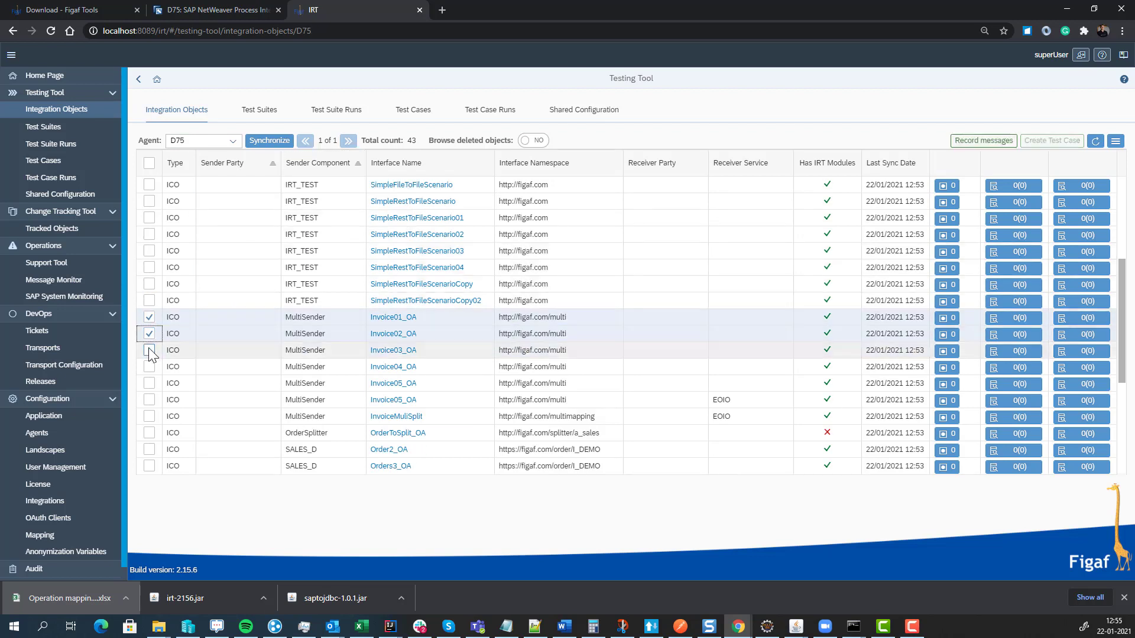
pyautogui.click(149, 366)
pyautogui.click(149, 383)
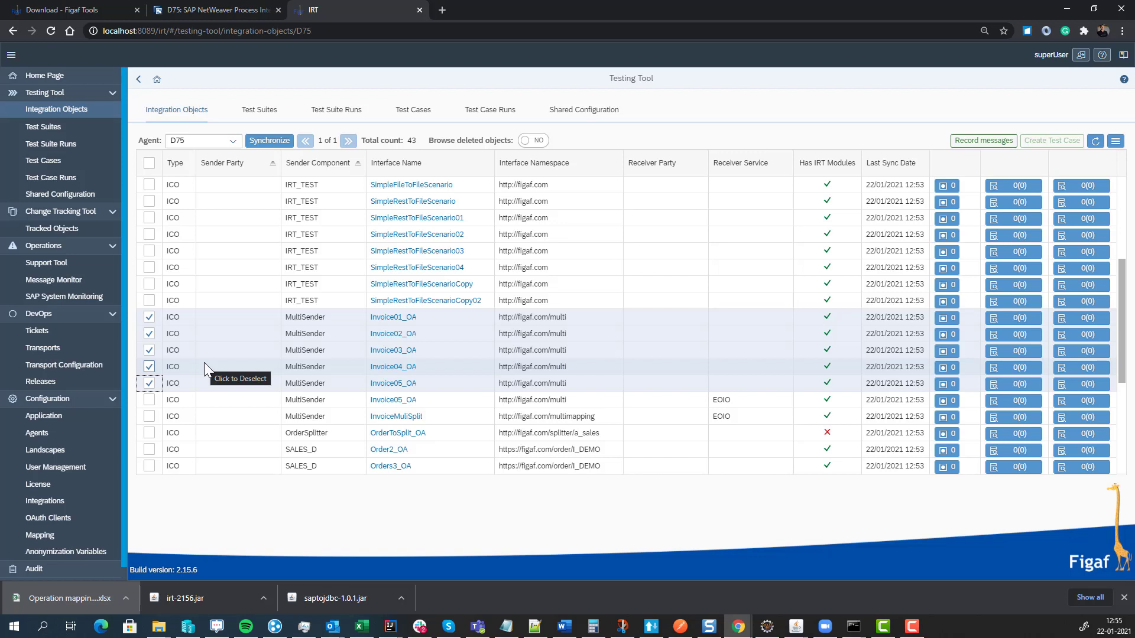
pyautogui.click(969, 144)
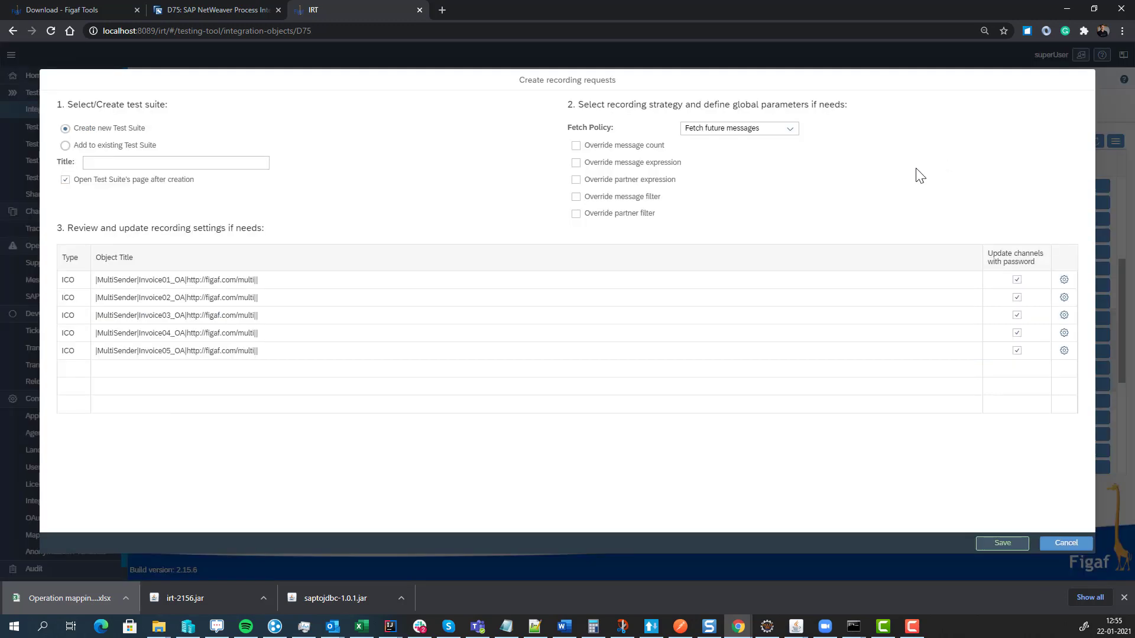
# - Title the new test suite 'Demosuite' and keep fetching future messages
pyautogui.click(158, 162)
pyautogui.write('Demosuite')
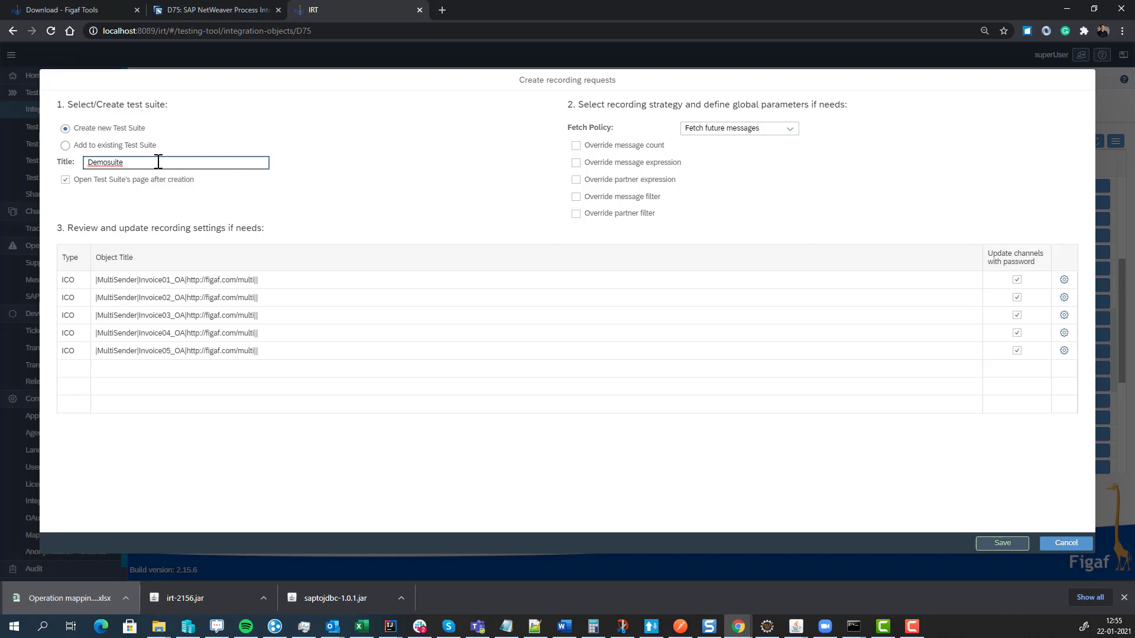
pyautogui.click(695, 133)
pyautogui.click(694, 130)
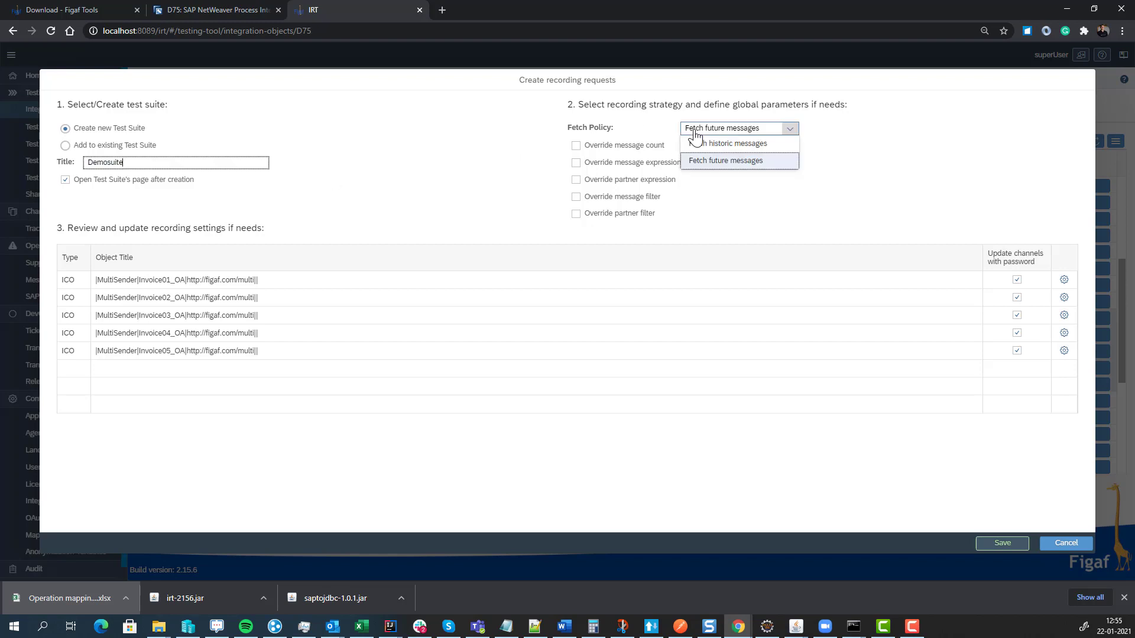
# - Override the message count to 3 and the partner expression to //Seller
pyautogui.click(604, 146)
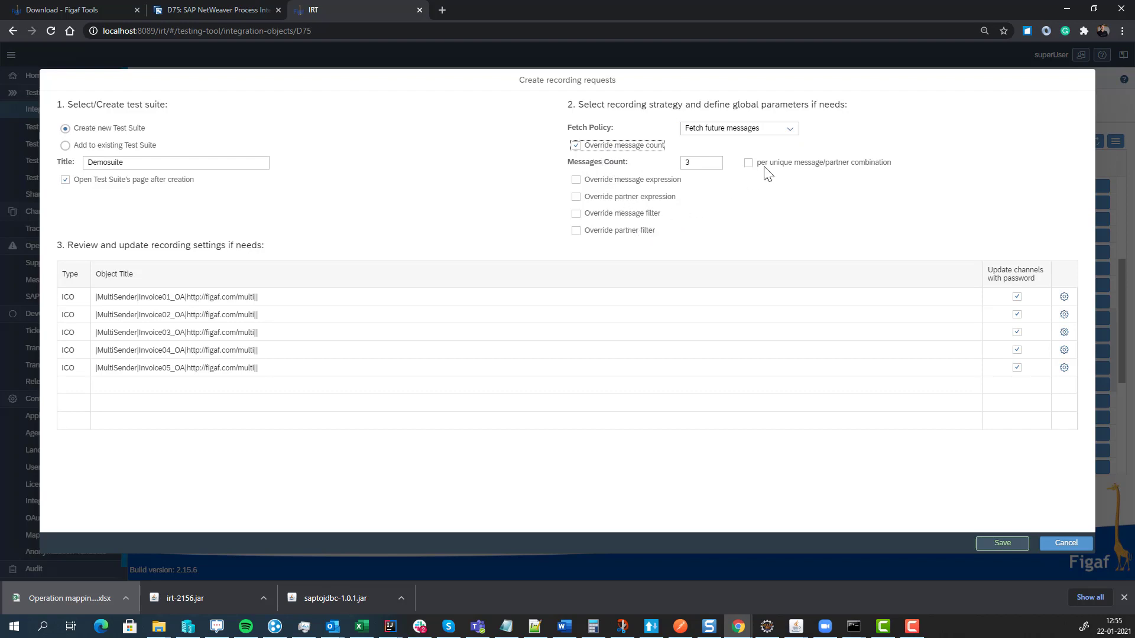
pyautogui.click(651, 181)
pyautogui.click(704, 198)
pyautogui.click(650, 180)
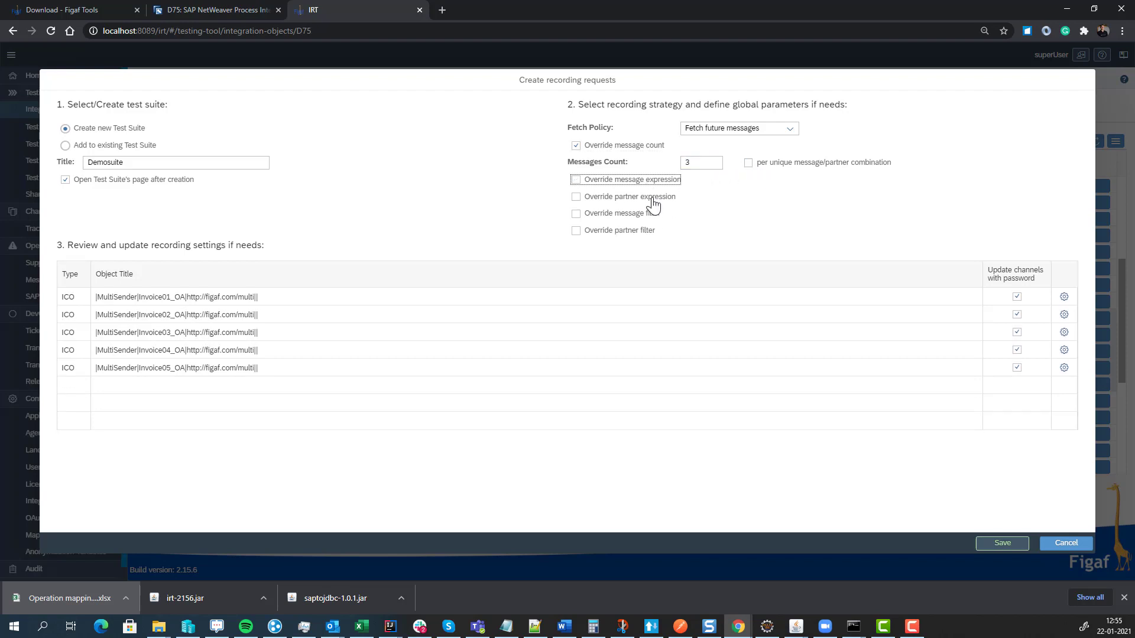
pyautogui.click(650, 197)
pyautogui.click(704, 214)
pyautogui.write('//')
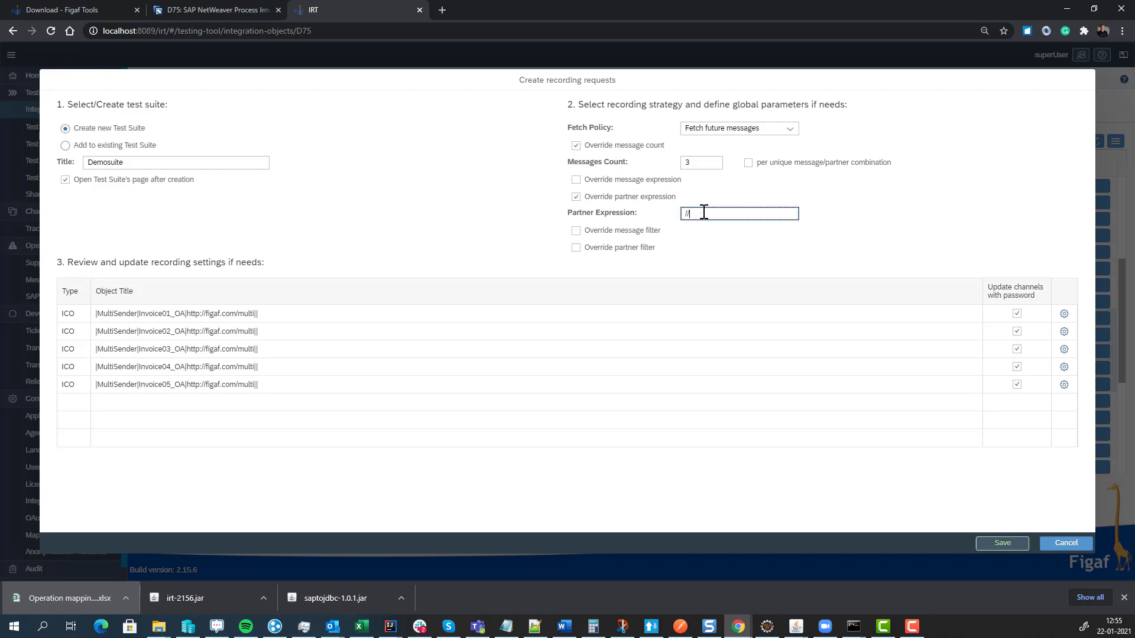
pyautogui.write('Seller')
# - Check one interface's recording settings, save, and request licenses for the unlicensed objects
pyautogui.click(1065, 343)
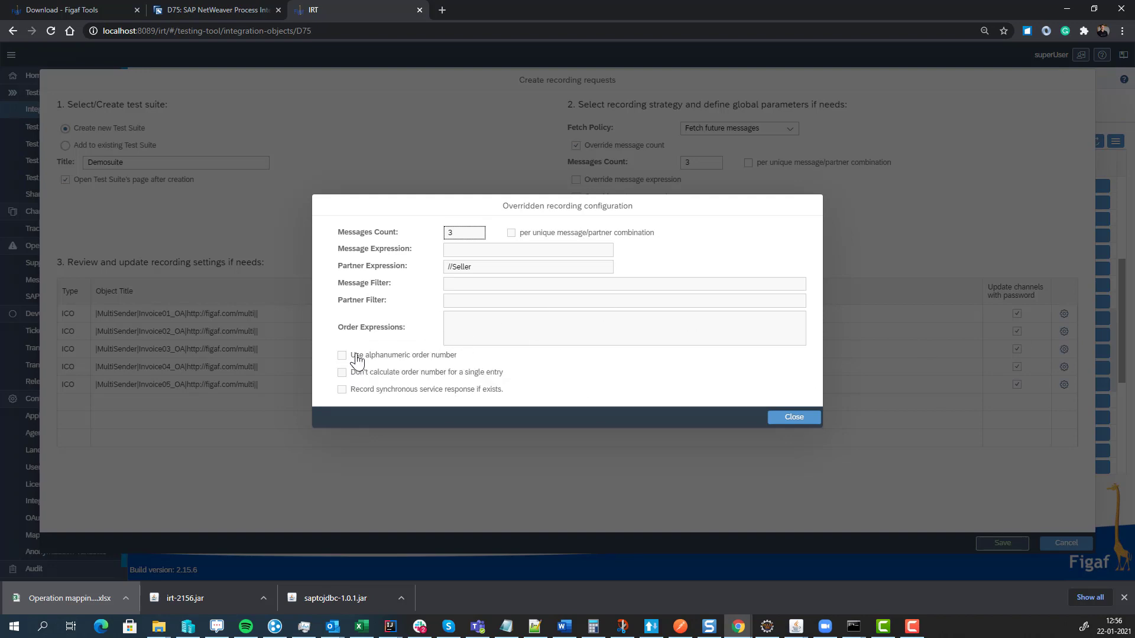
pyautogui.click(773, 421)
pyautogui.click(1002, 541)
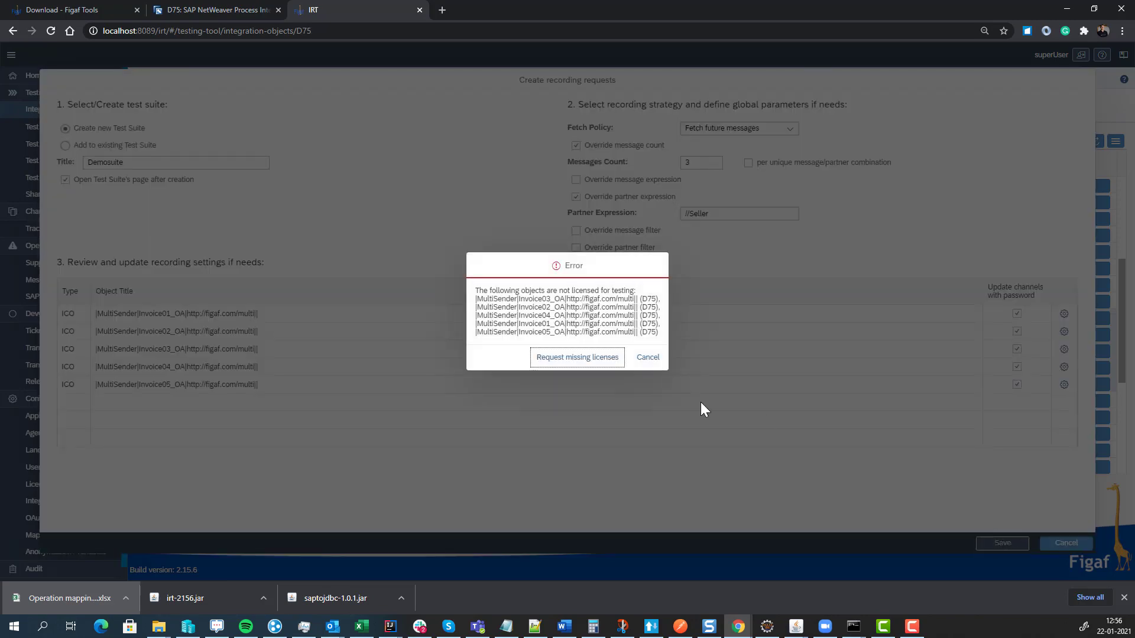
pyautogui.click(584, 363)
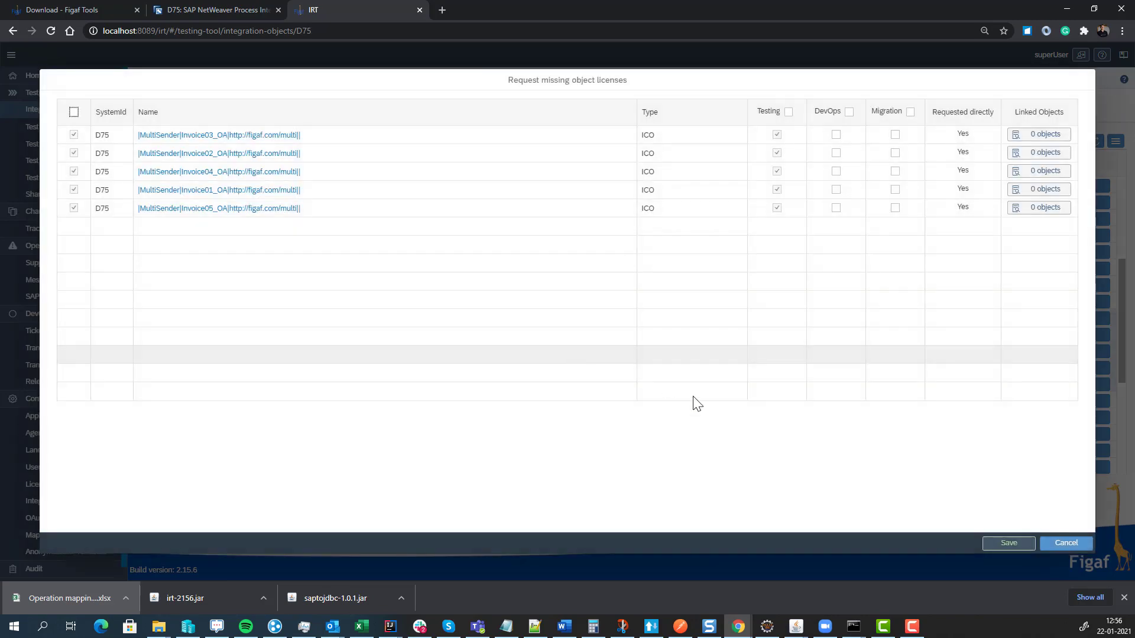
# - Request Testing and DevOps licenses for the five unlicensed Invoice objects
pyautogui.click(849, 112)
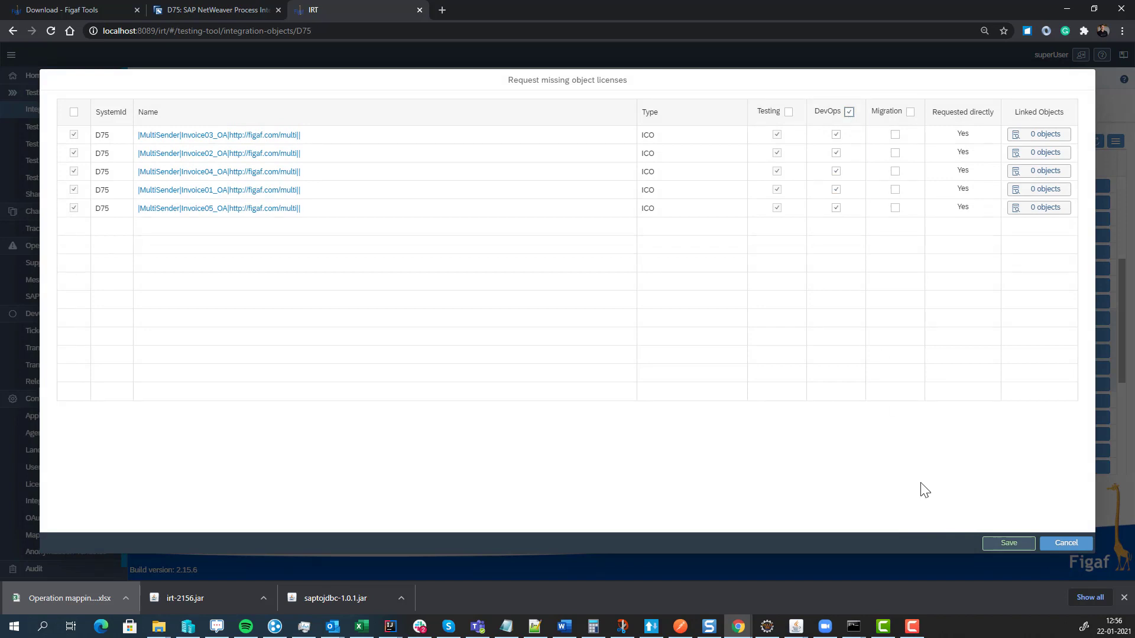
pyautogui.click(998, 547)
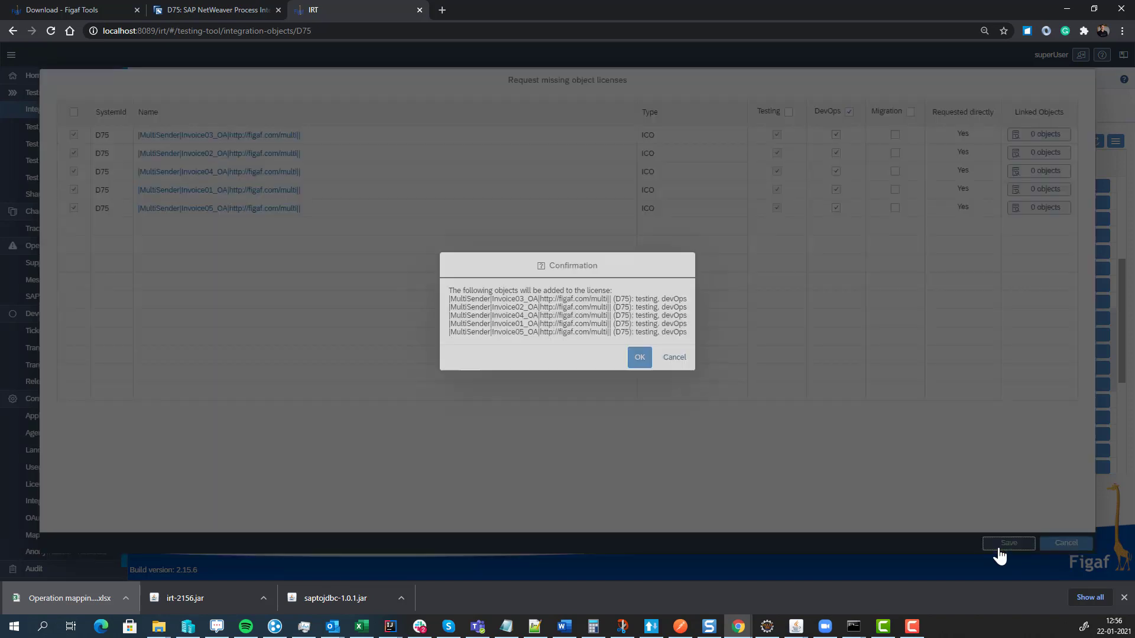
pyautogui.click(639, 358)
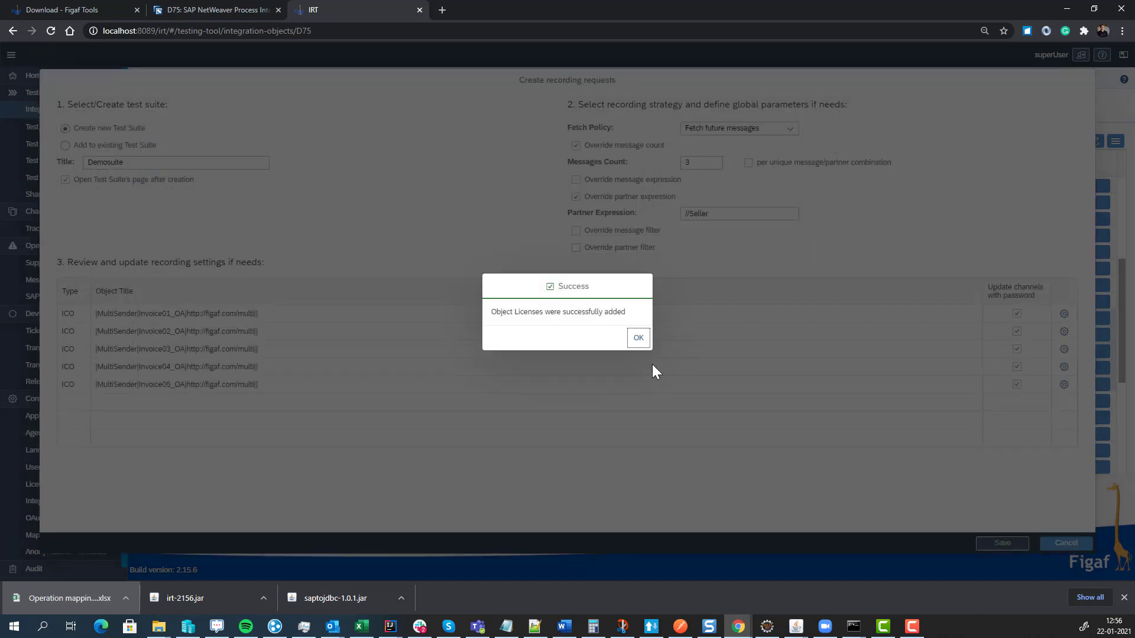
pyautogui.click(640, 343)
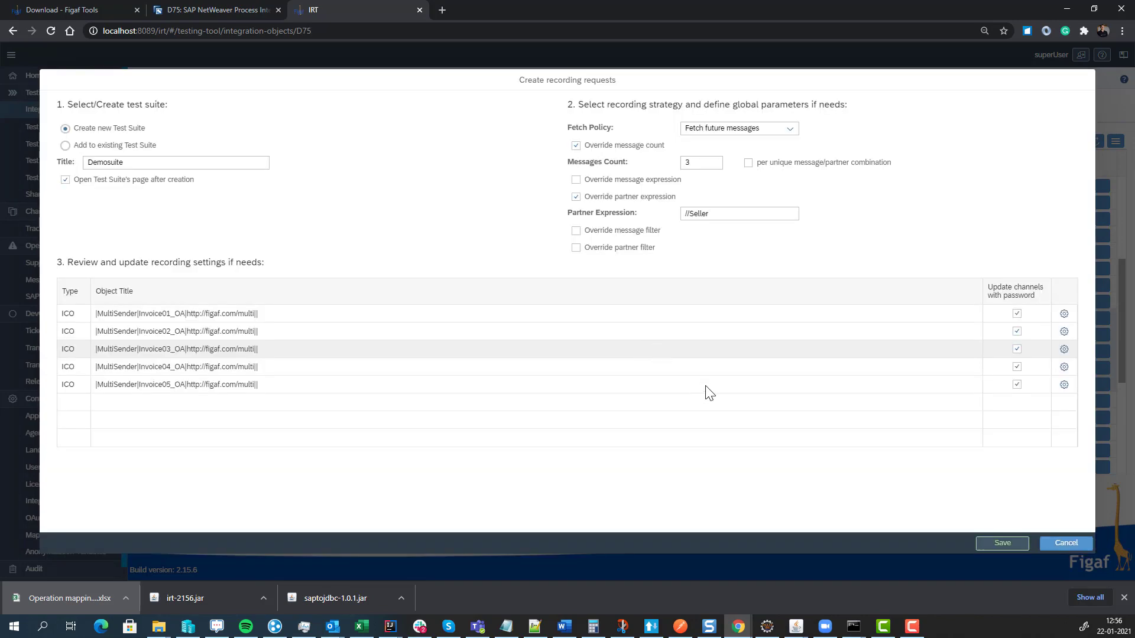
# - Save the recording requests and select all five new Demosuite recordings
pyautogui.click(1008, 546)
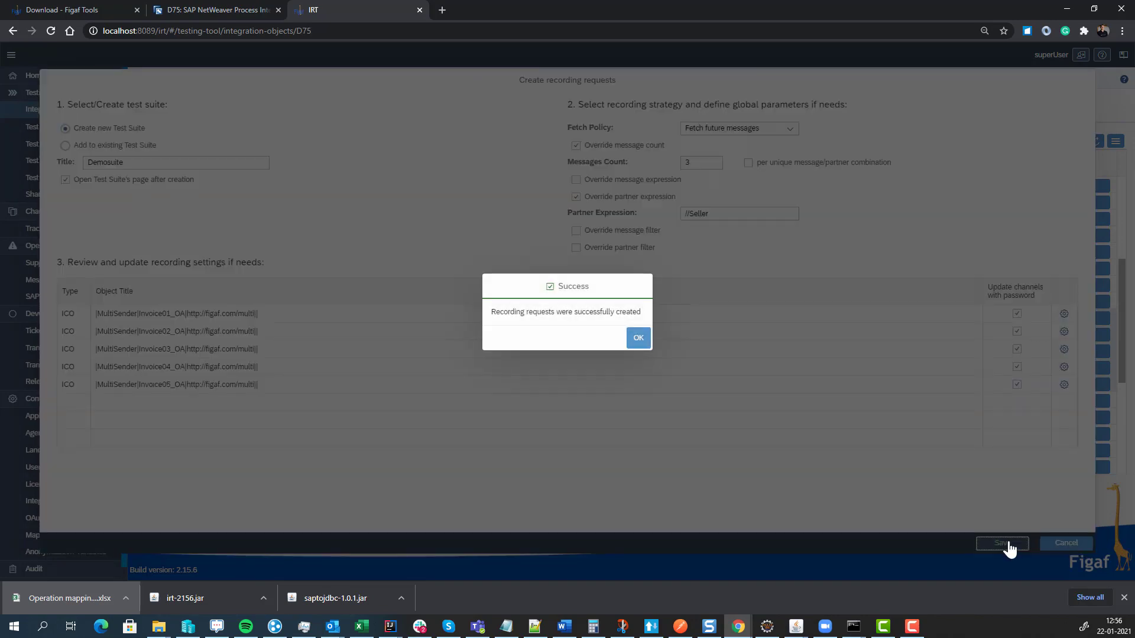
pyautogui.click(649, 341)
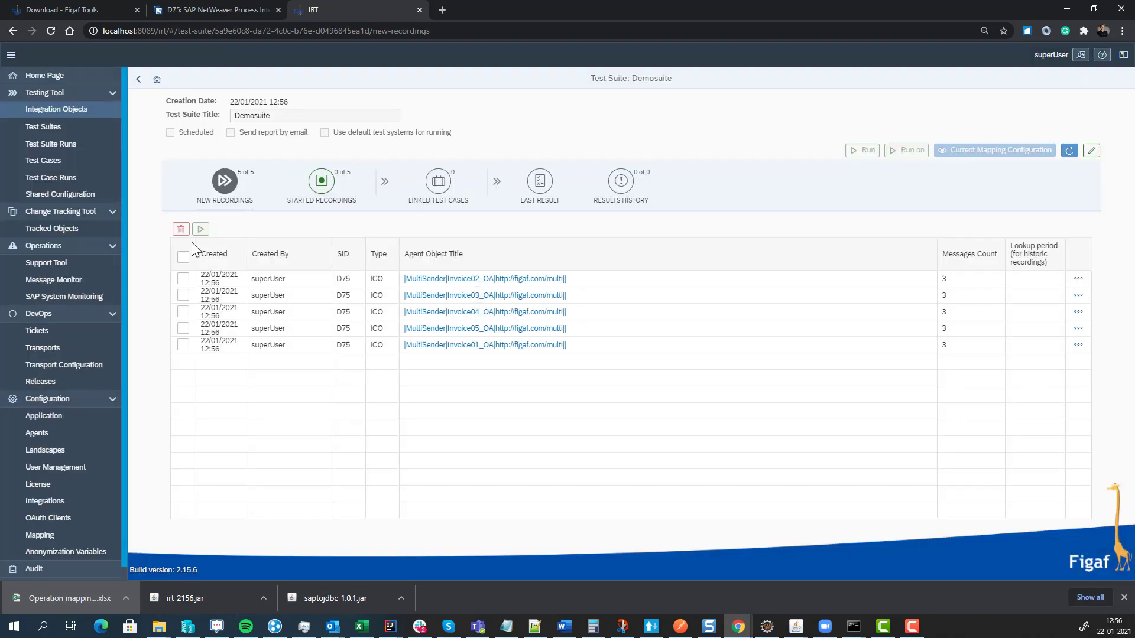
pyautogui.click(183, 257)
# - Start the five Demosuite recordings, then poll and refresh their remote messages
pyautogui.click(201, 229)
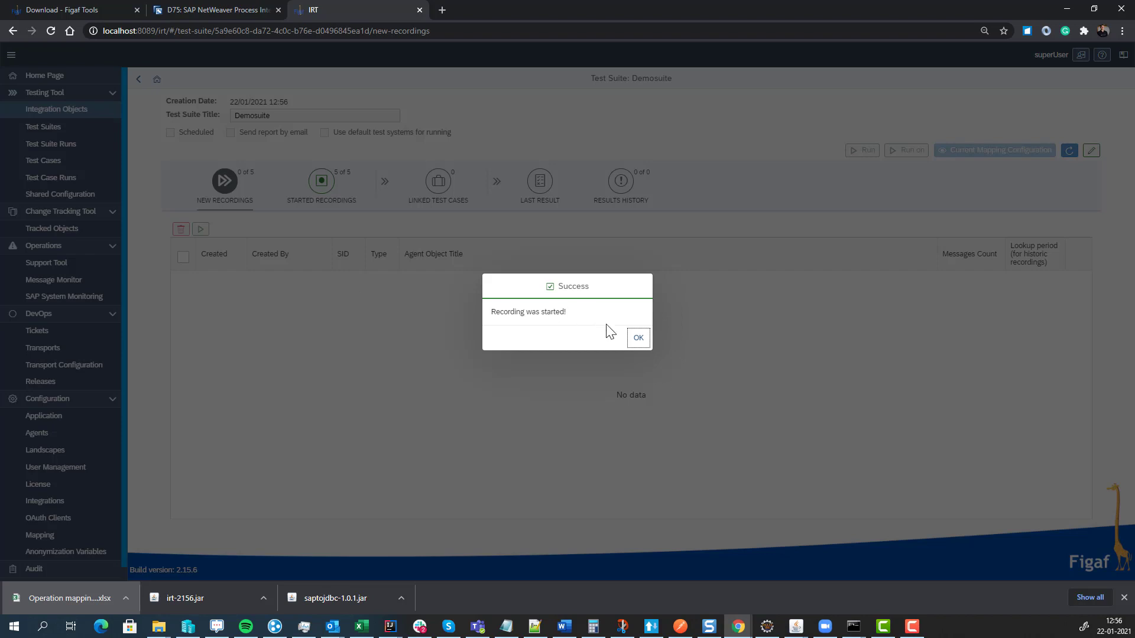
pyautogui.click(638, 340)
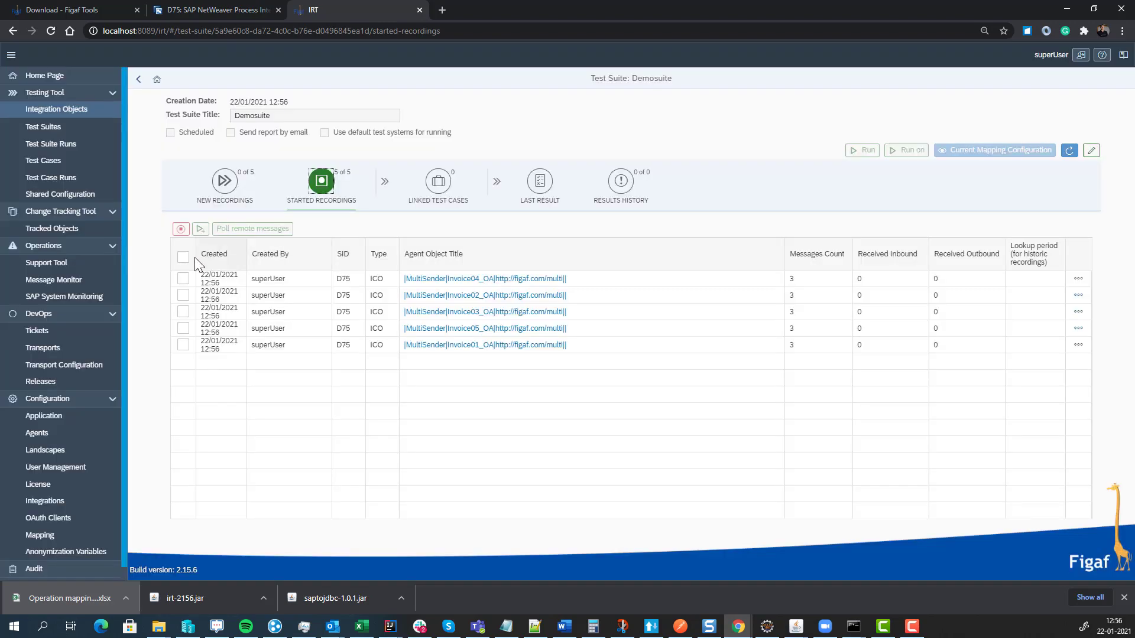
pyautogui.click(183, 257)
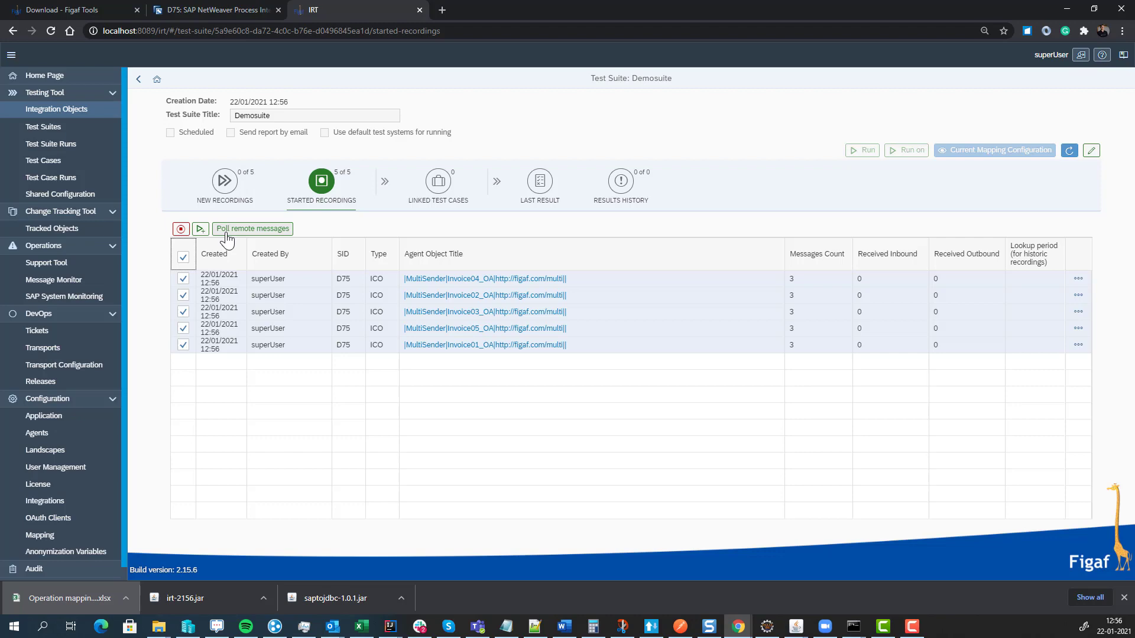
pyautogui.click(227, 233)
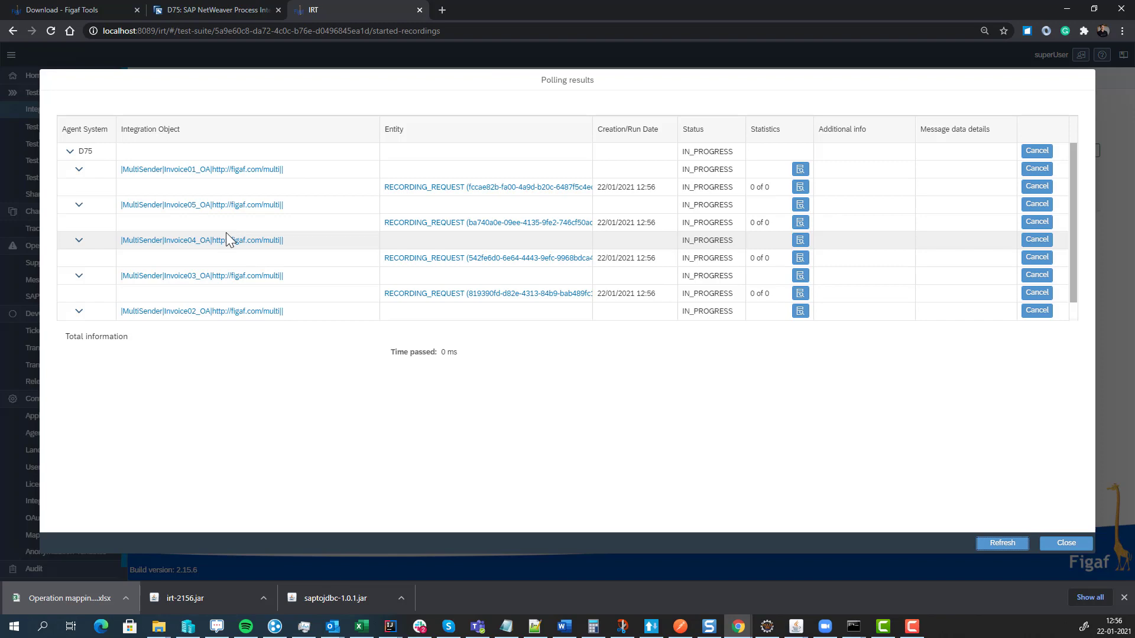
pyautogui.click(995, 544)
pyautogui.click(1064, 544)
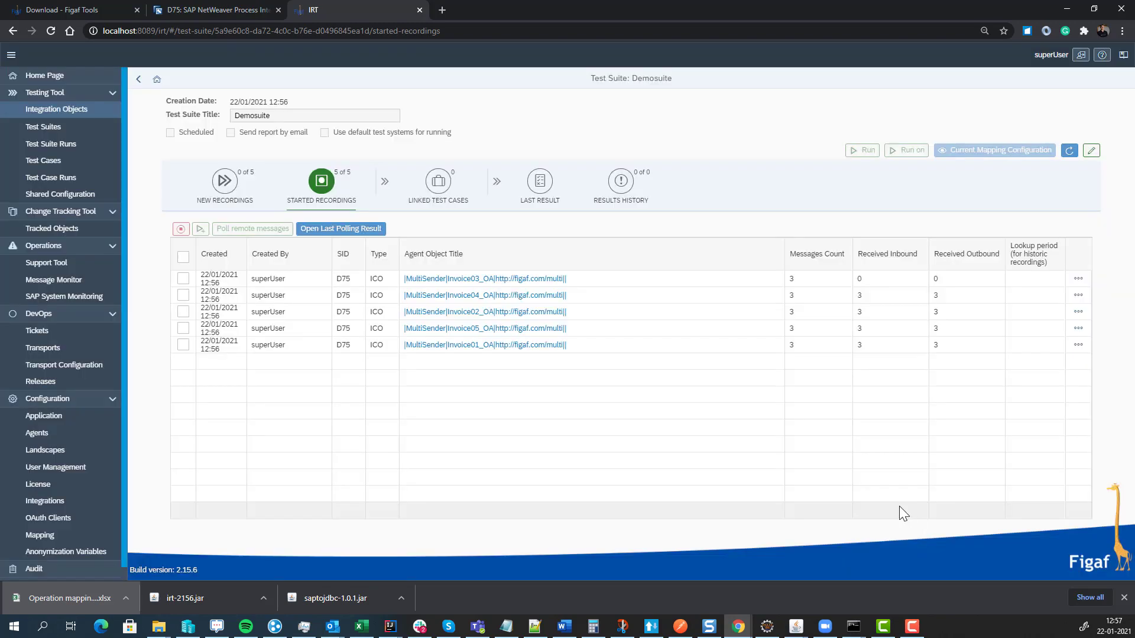
pyautogui.click(184, 295)
pyautogui.click(183, 312)
pyautogui.click(183, 328)
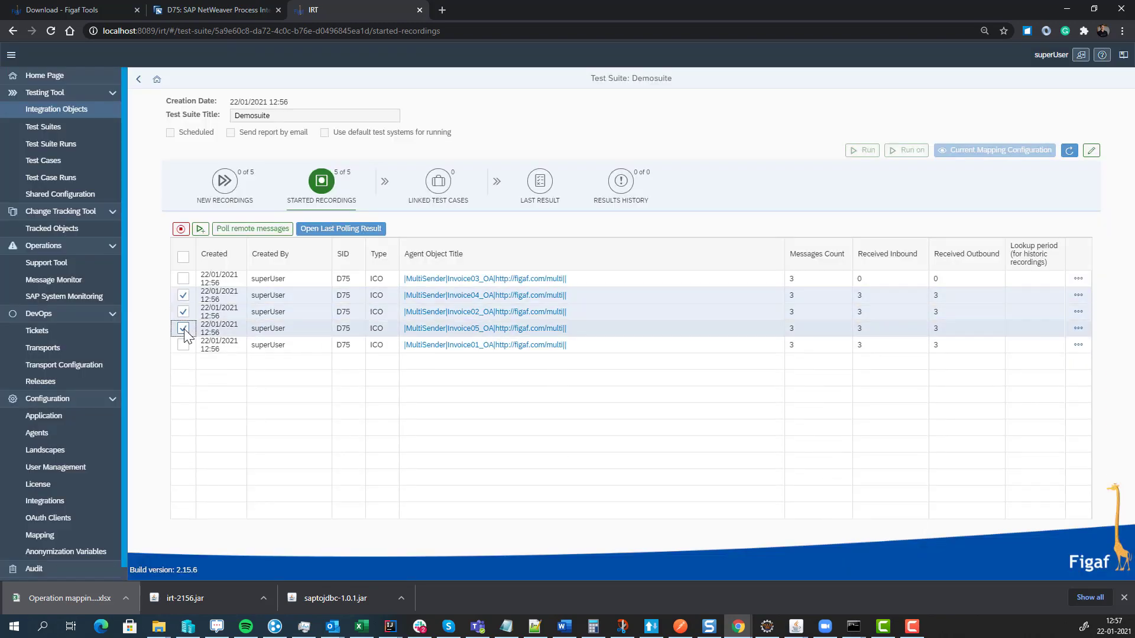
pyautogui.click(184, 347)
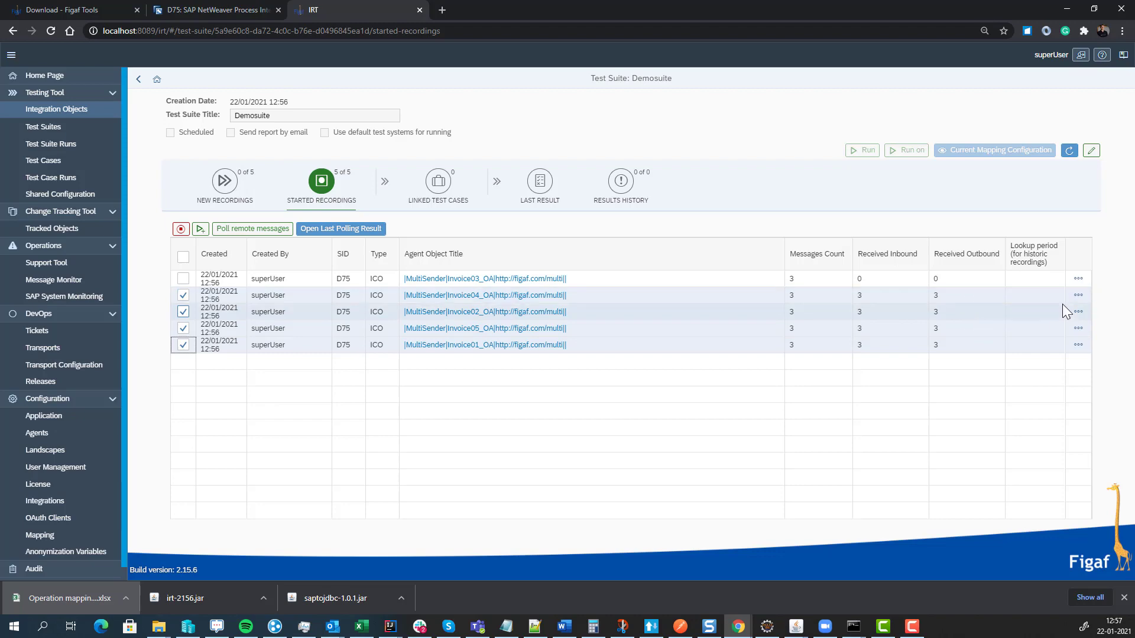
pyautogui.click(1078, 295)
pyautogui.click(1075, 314)
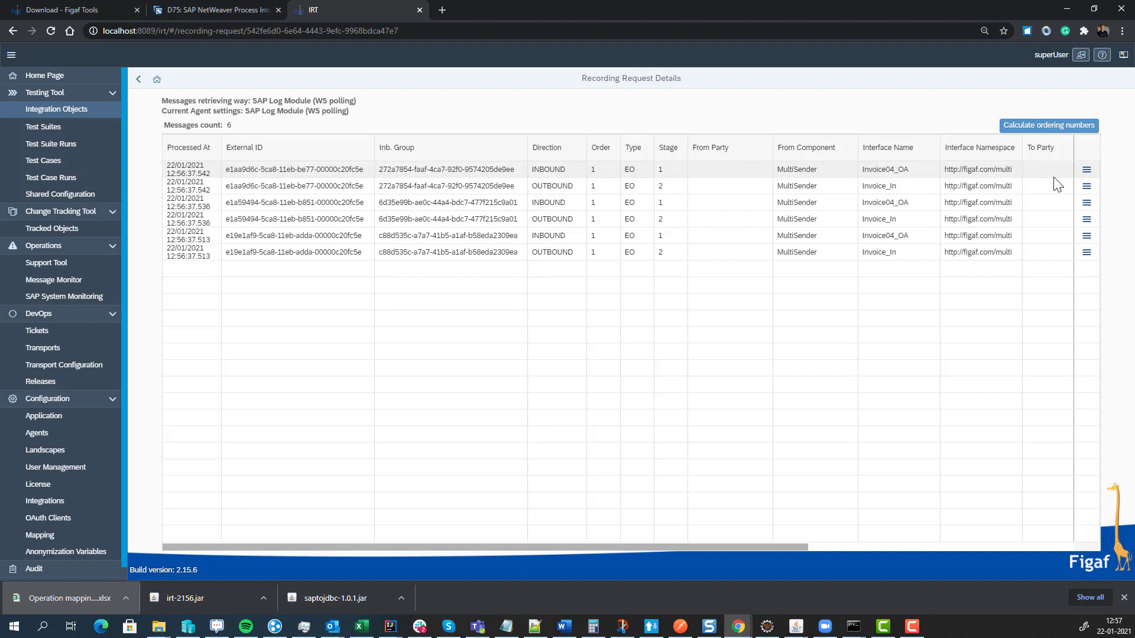
pyautogui.click(1086, 170)
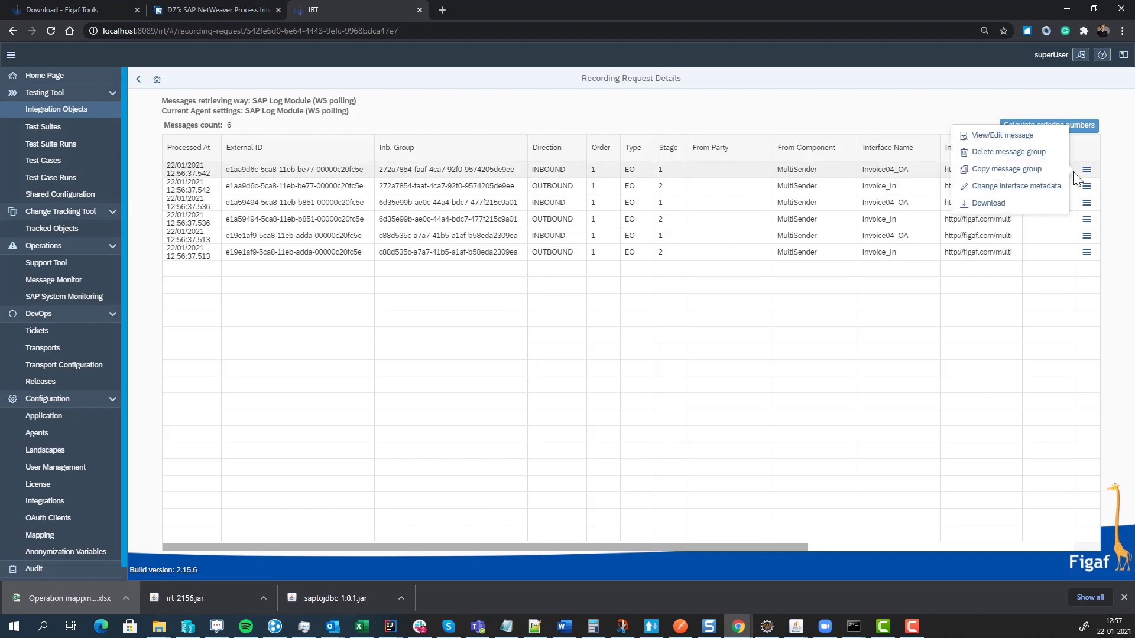
pyautogui.click(1005, 133)
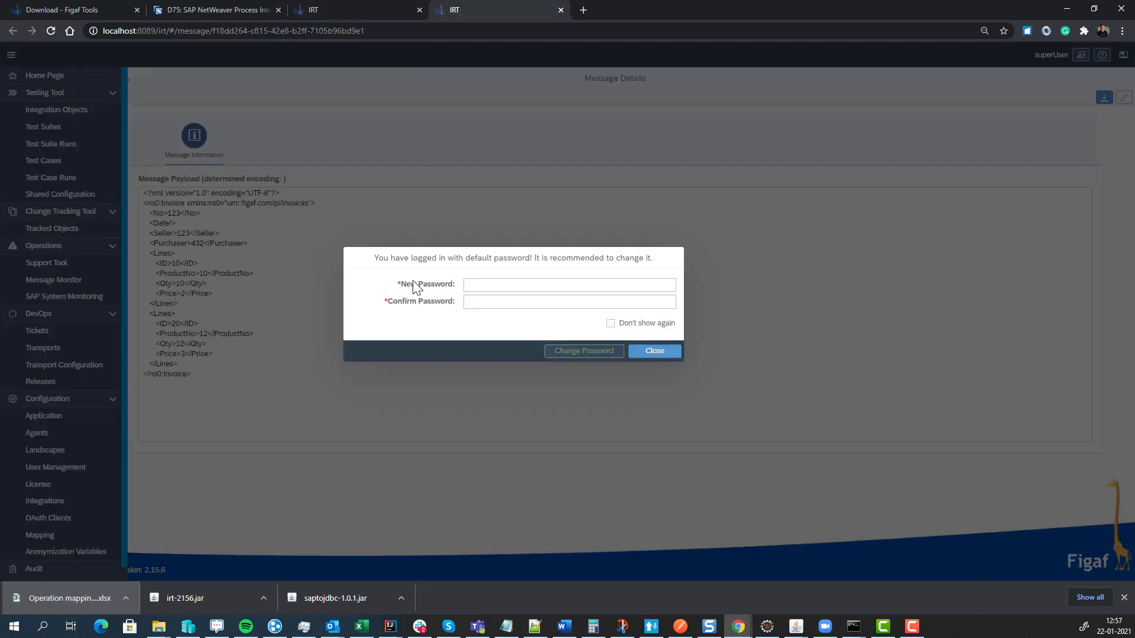
pyautogui.click(704, 359)
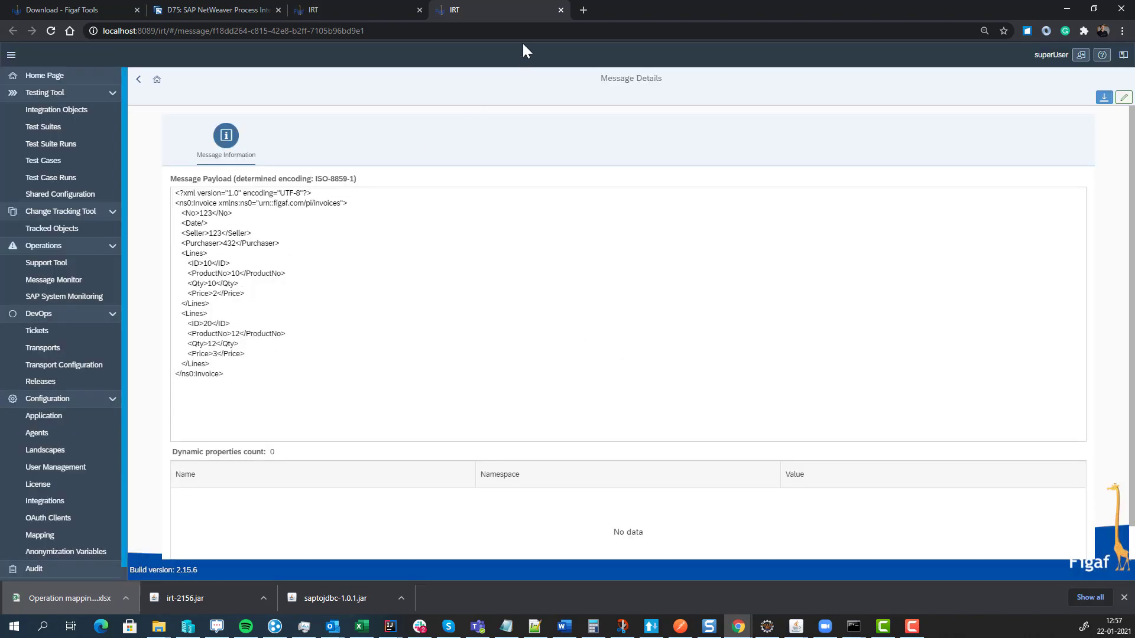
pyautogui.click(560, 10)
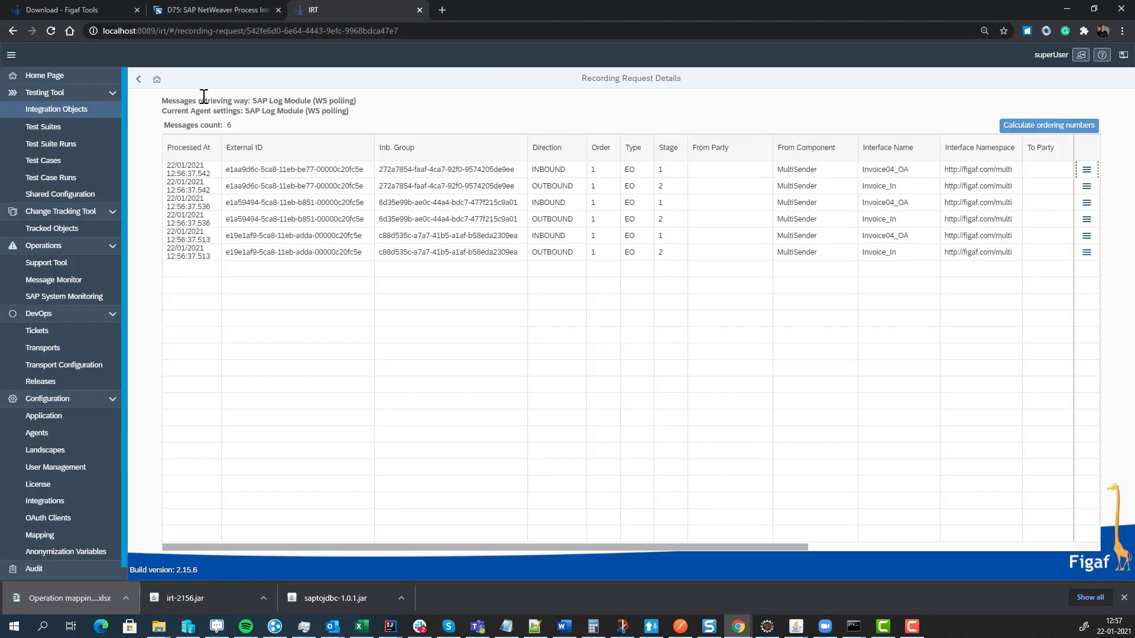
pyautogui.click(138, 81)
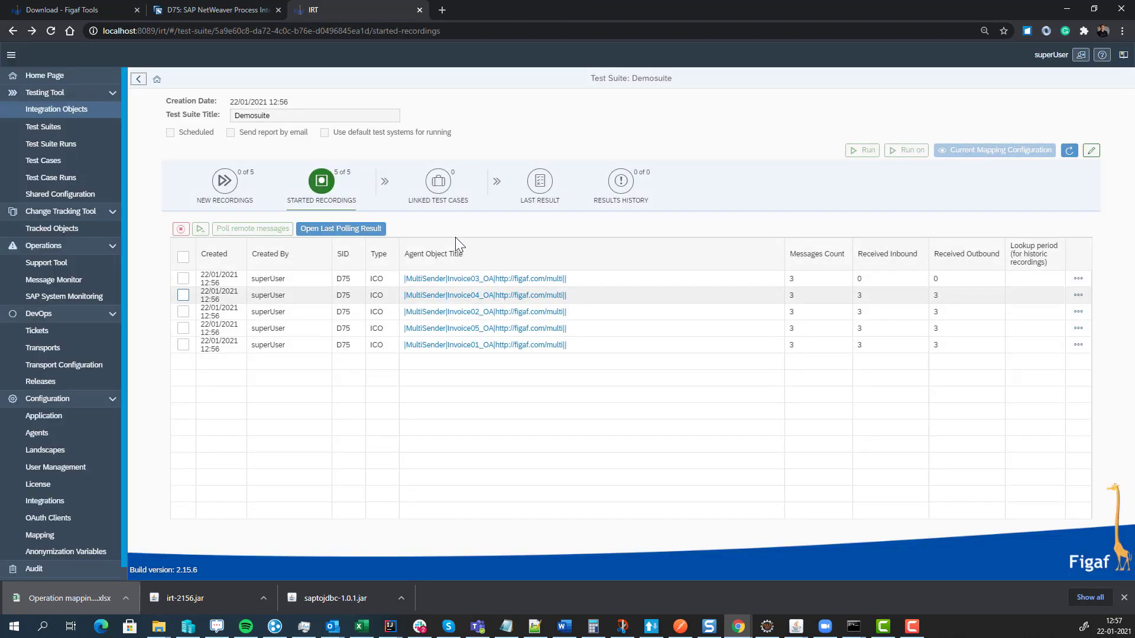
pyautogui.click(184, 258)
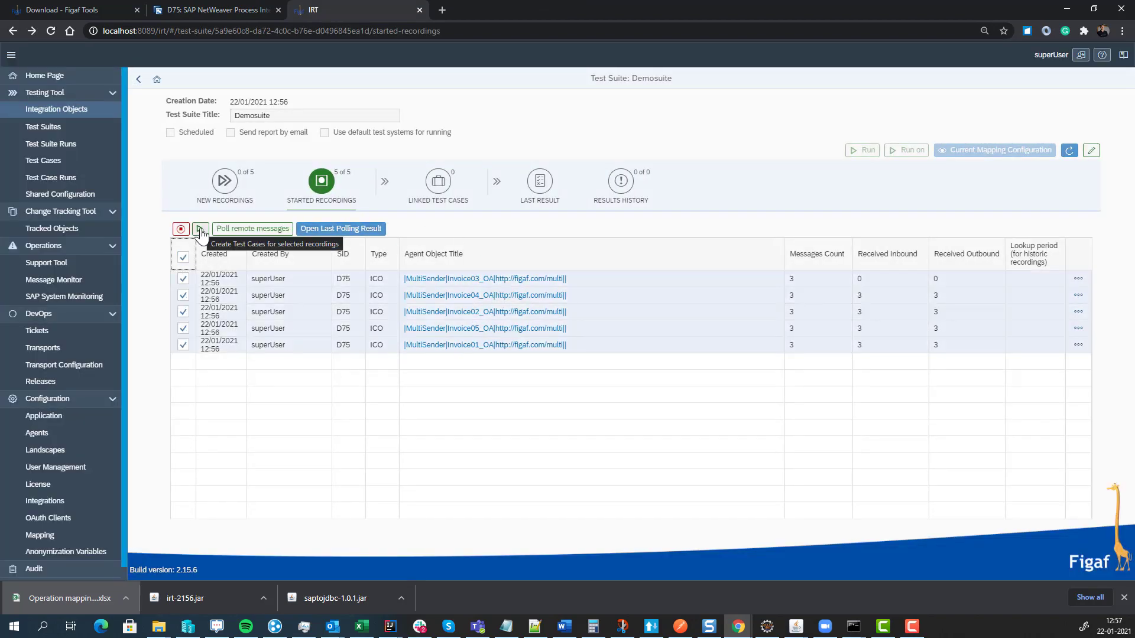
# - Create regression test cases for Invoice01, 02, 04 and 05_OA, leaving out message-less Invoice03
pyautogui.click(200, 230)
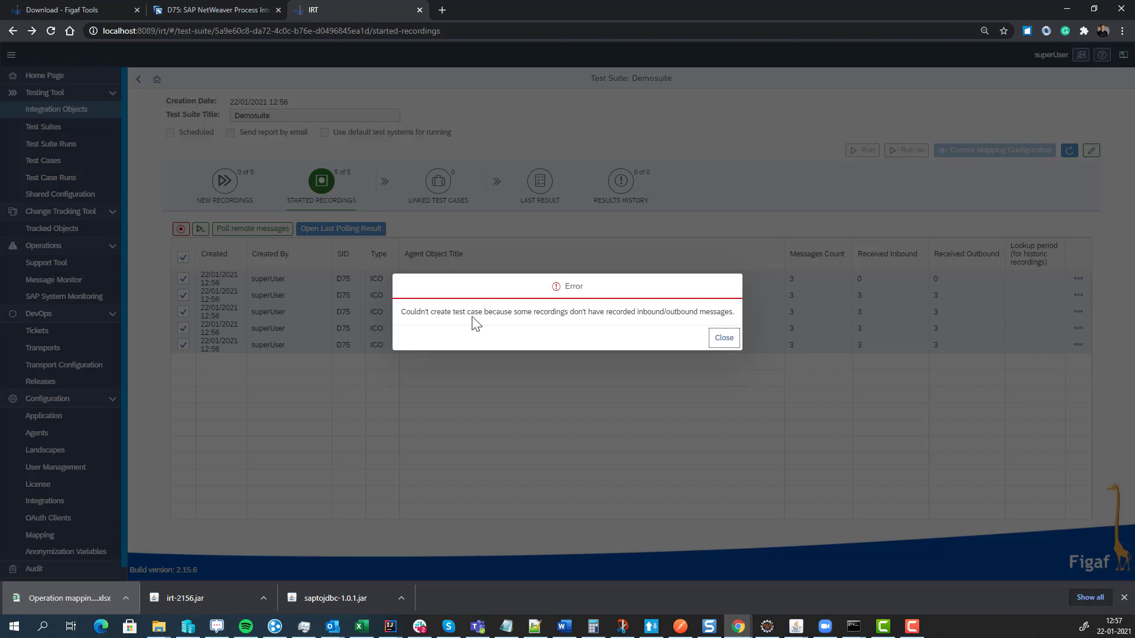
pyautogui.click(724, 338)
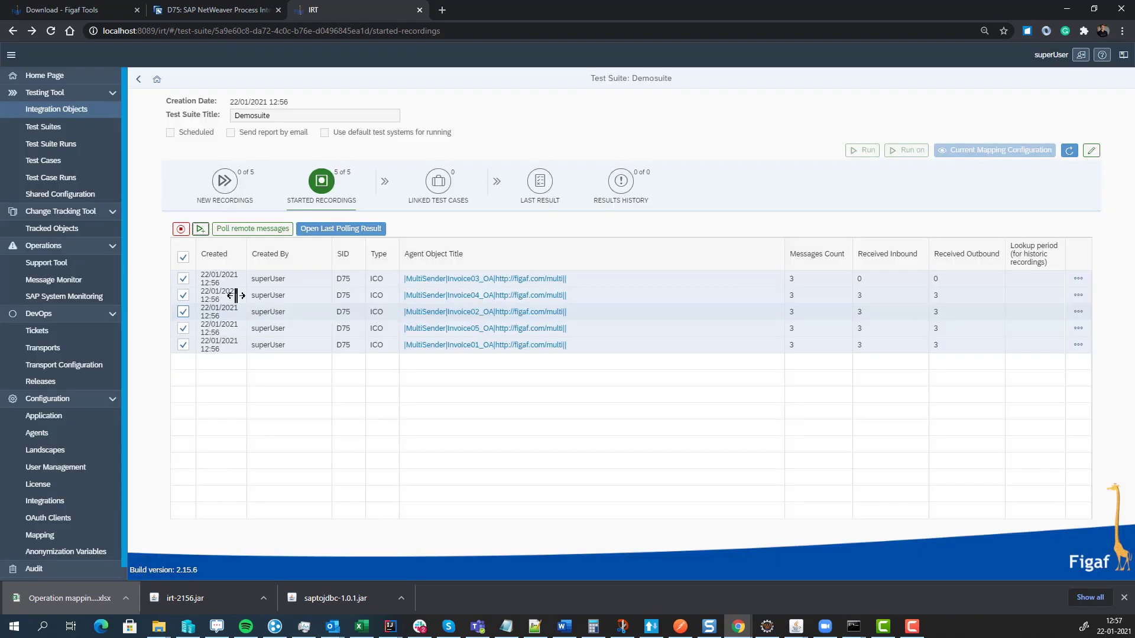
pyautogui.click(184, 278)
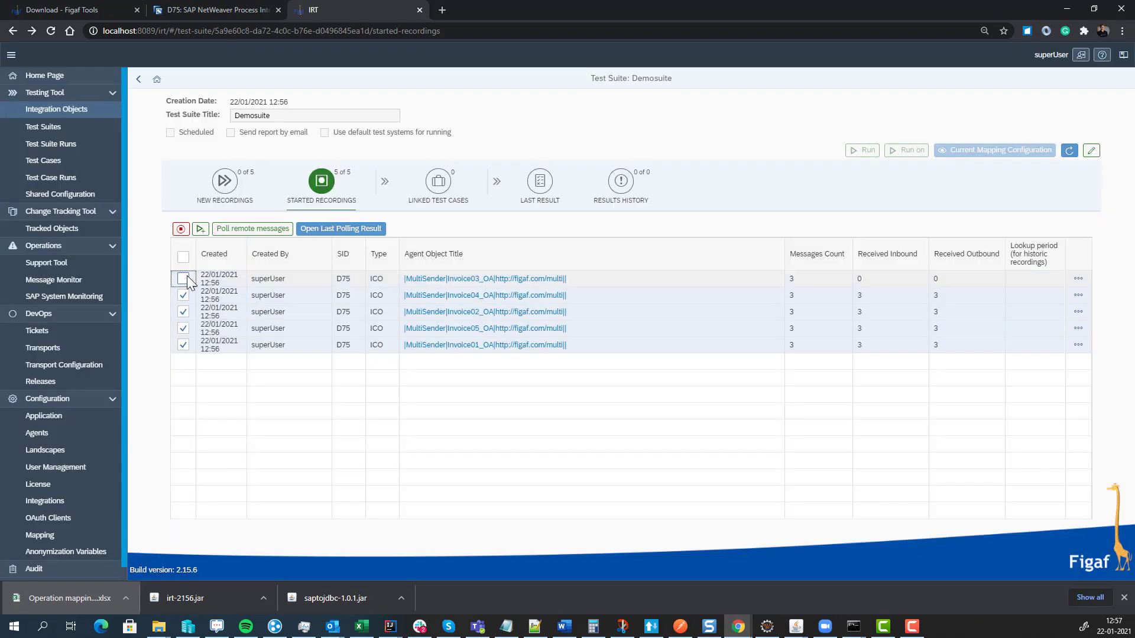
pyautogui.click(200, 231)
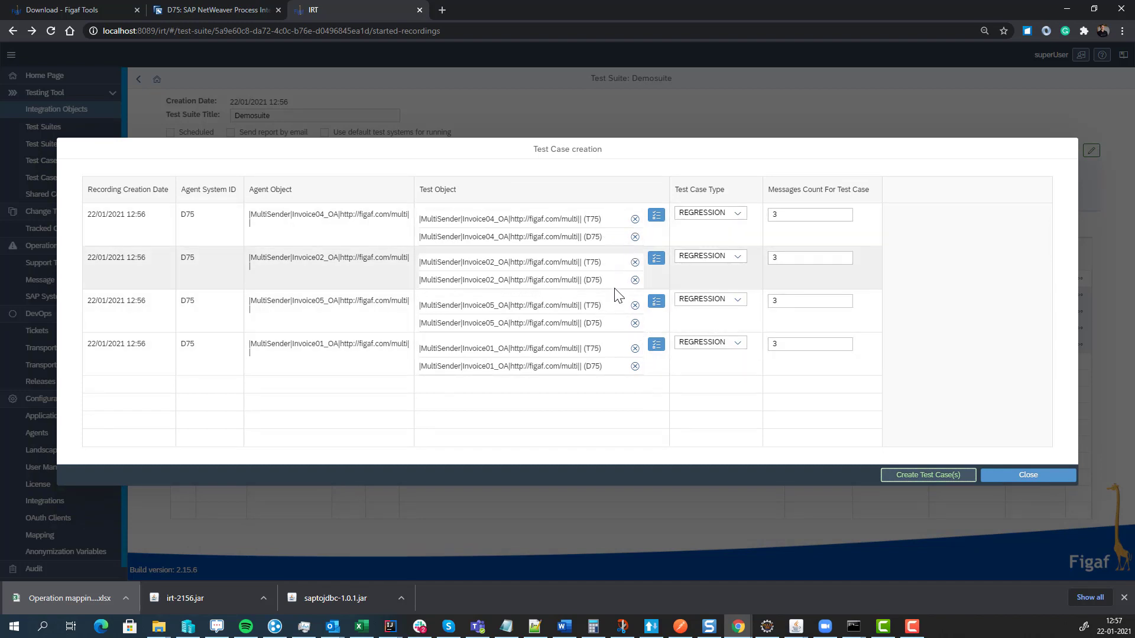
pyautogui.click(918, 480)
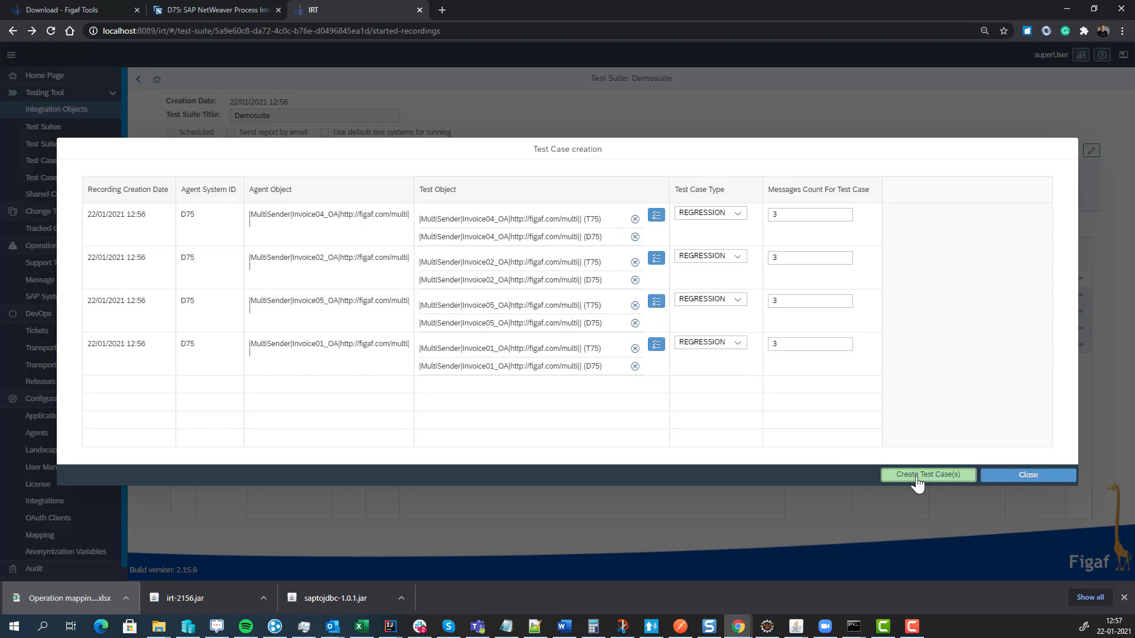
pyautogui.click(639, 338)
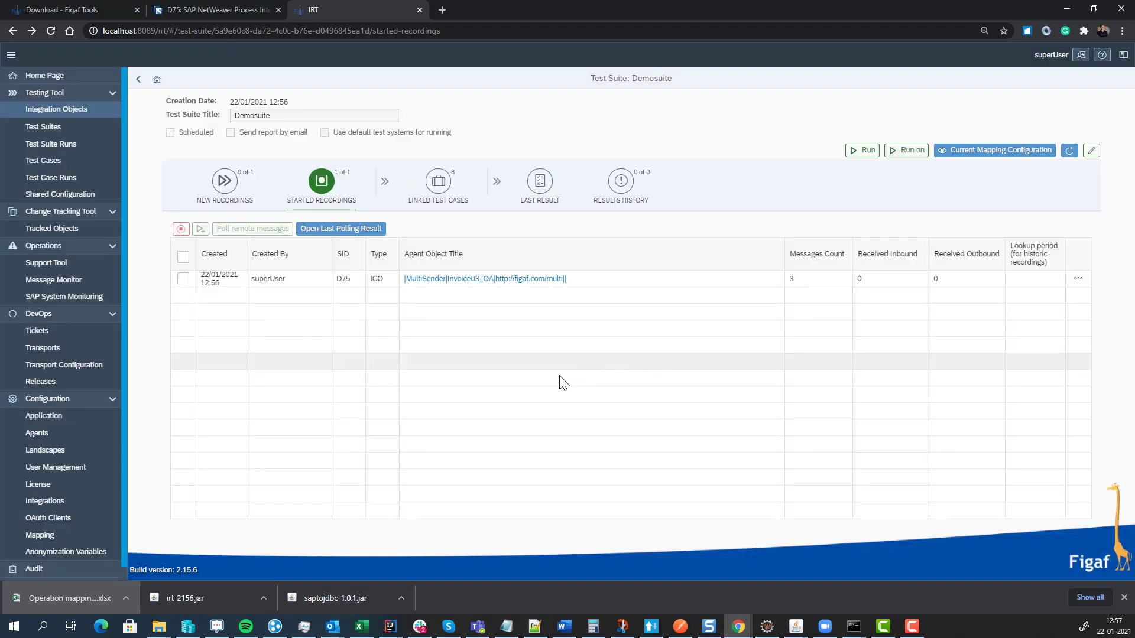
# - Review Demosuite's 8 linked test cases and run them on test system D75
pyautogui.click(428, 187)
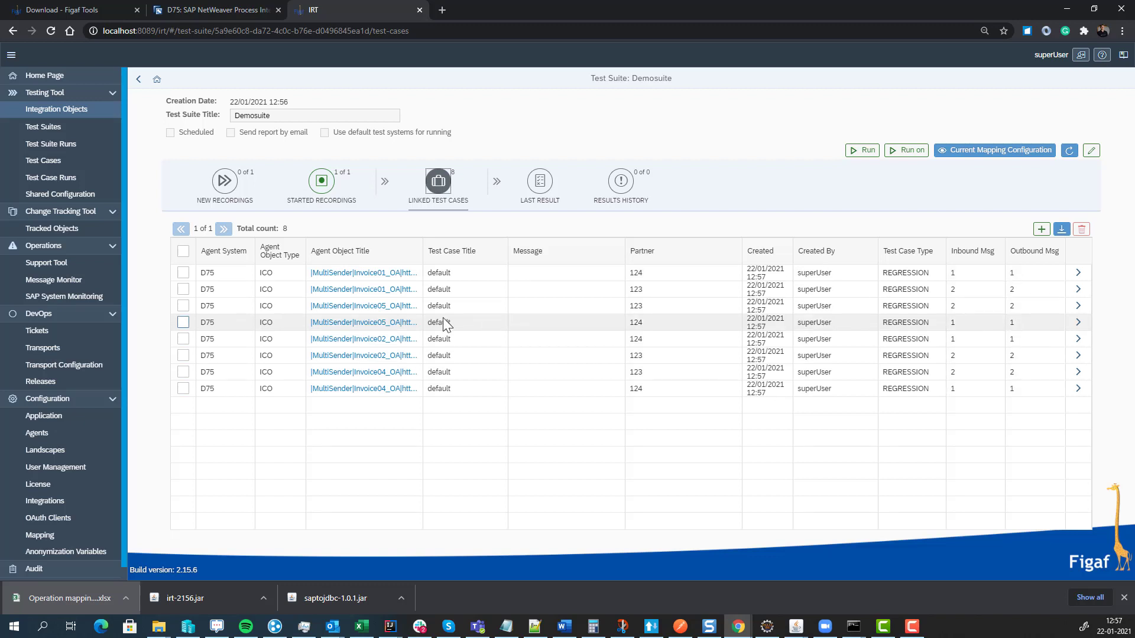
pyautogui.click(653, 275)
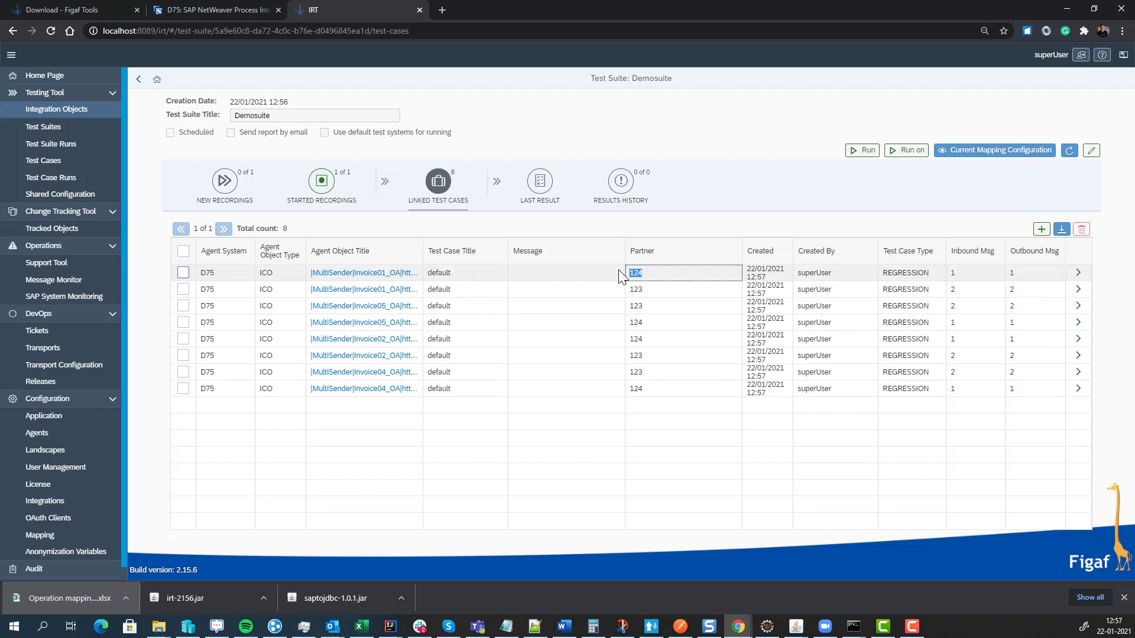
pyautogui.click(650, 290)
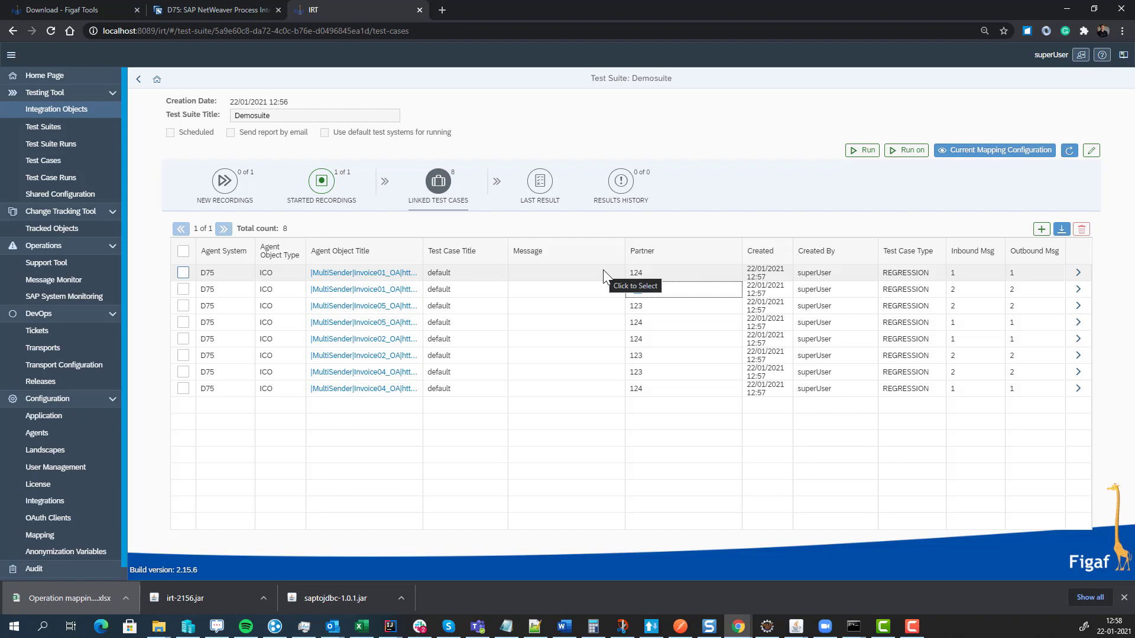
pyautogui.click(898, 152)
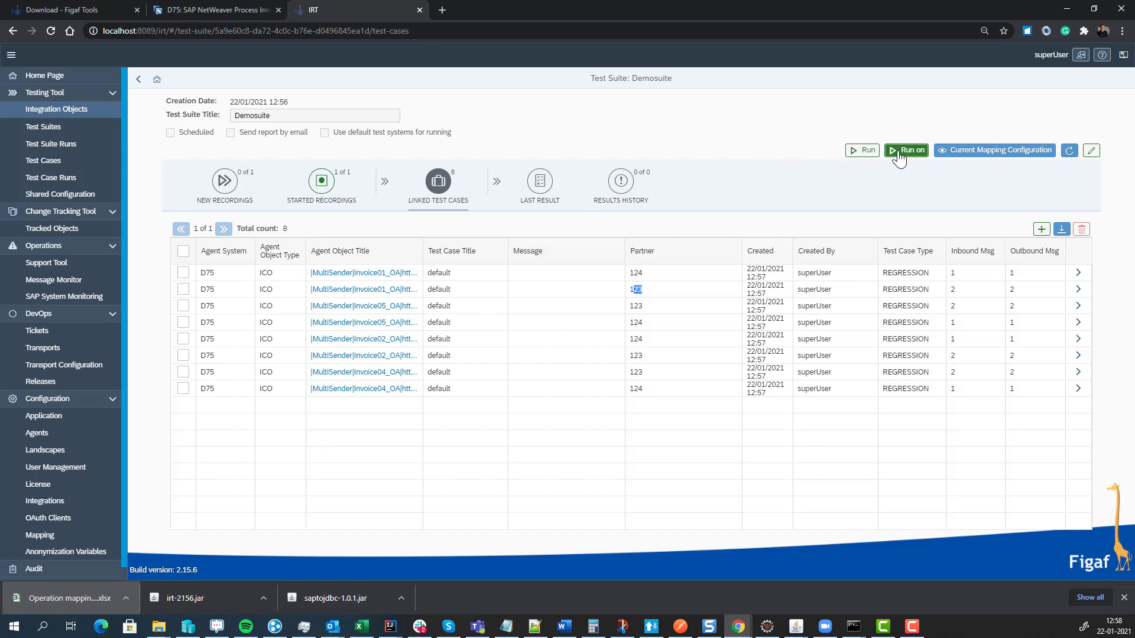
pyautogui.click(540, 146)
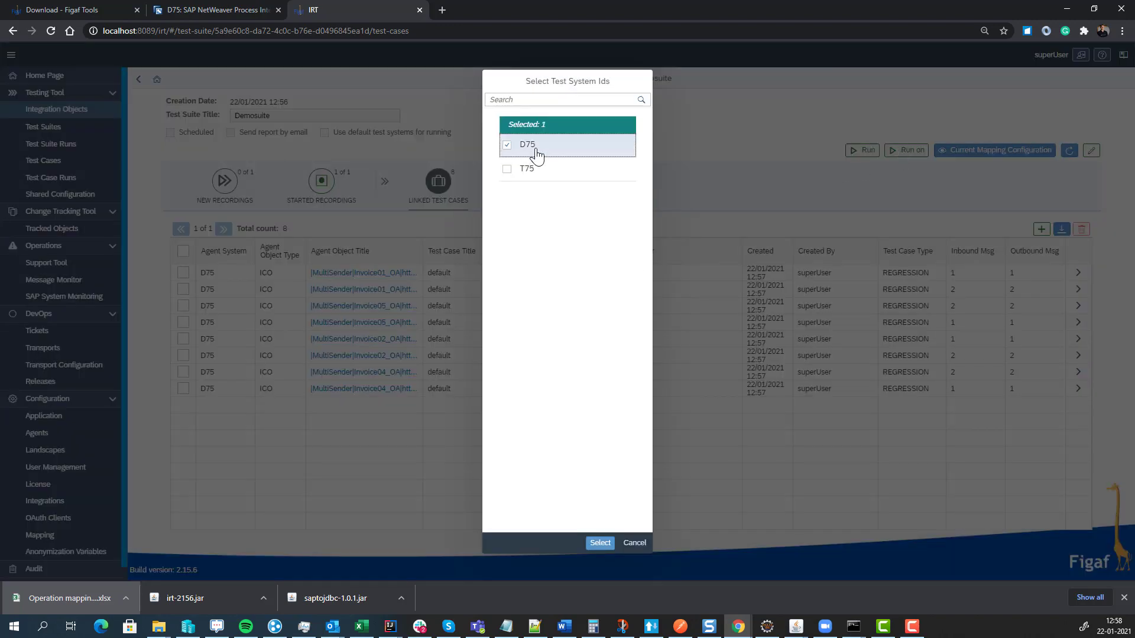
pyautogui.click(600, 544)
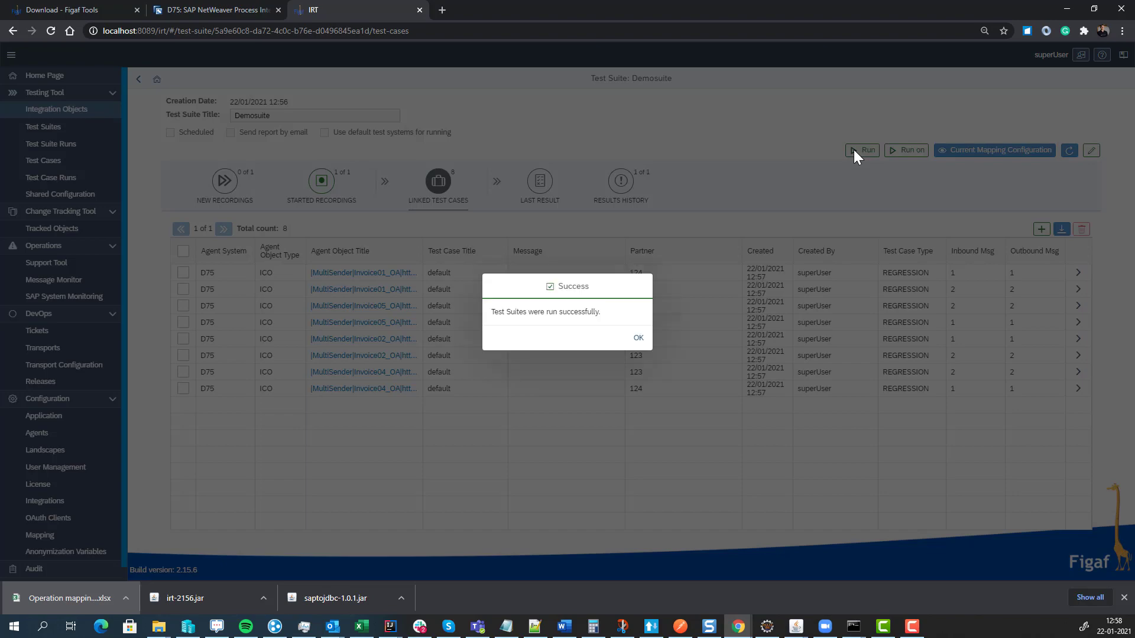
# - Open Demosuite's Last Result and poll the 8 test runs' remote status
pyautogui.click(638, 341)
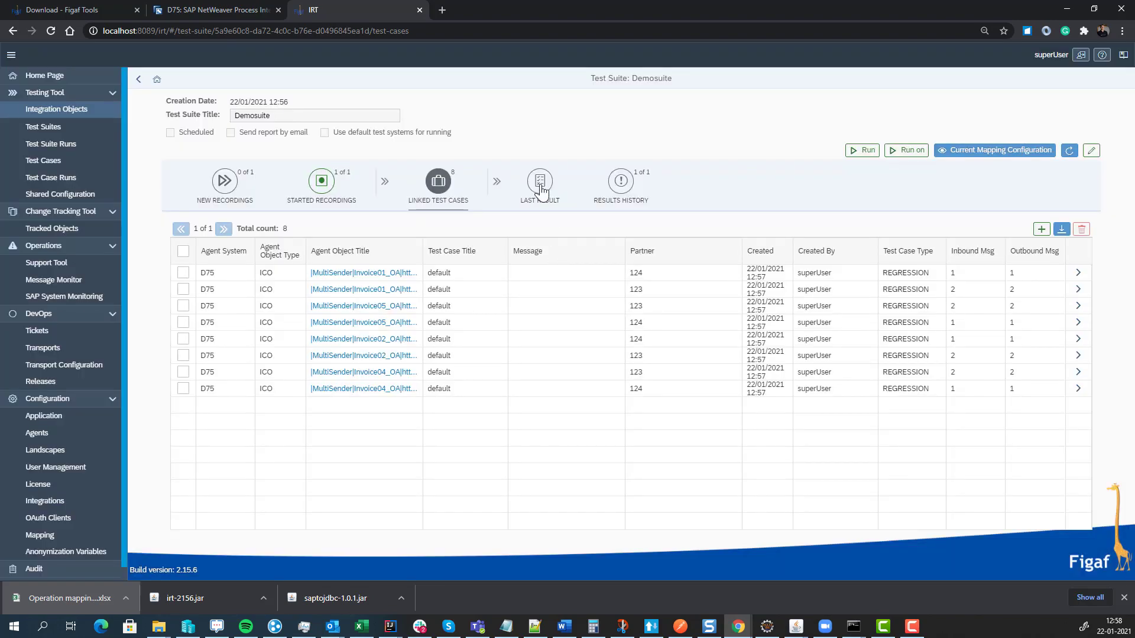
pyautogui.click(540, 187)
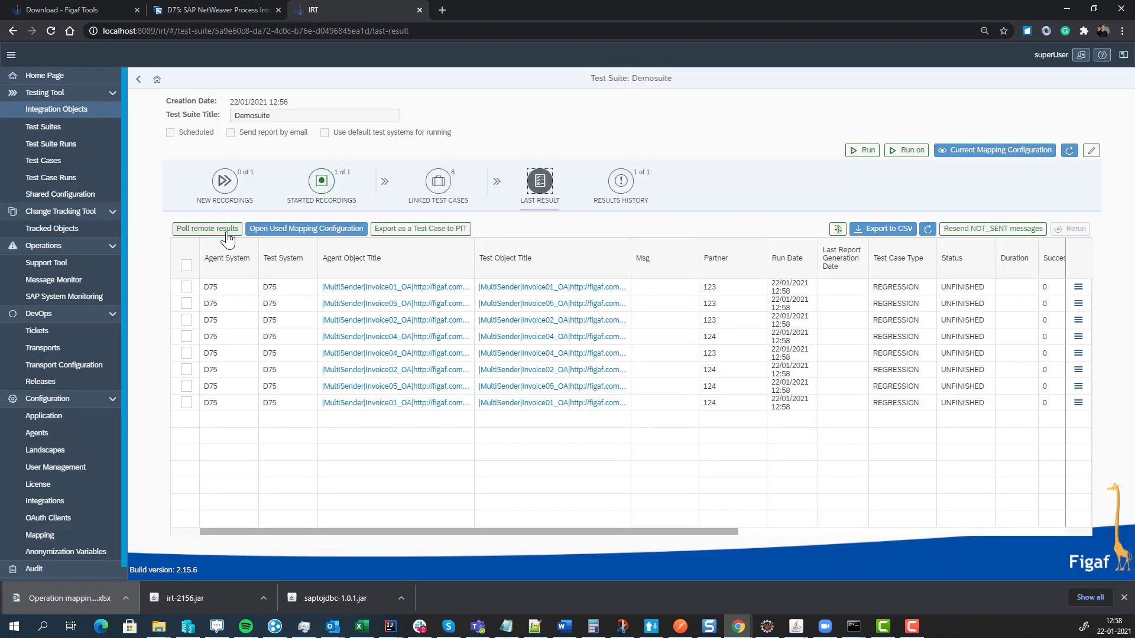
pyautogui.click(228, 232)
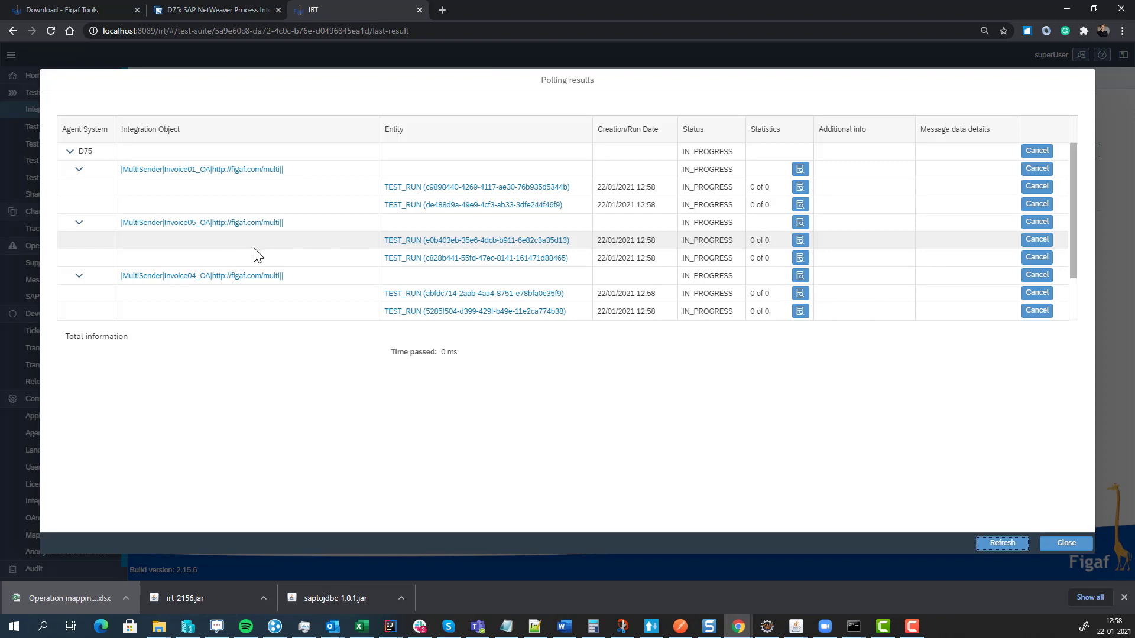
pyautogui.click(996, 544)
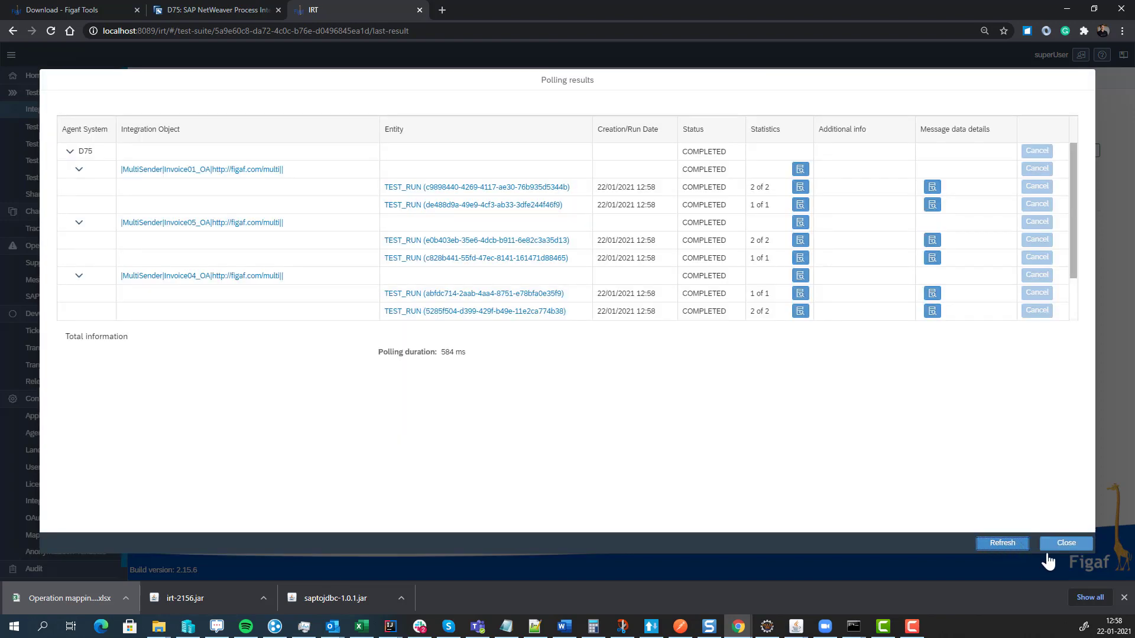
pyautogui.click(1065, 543)
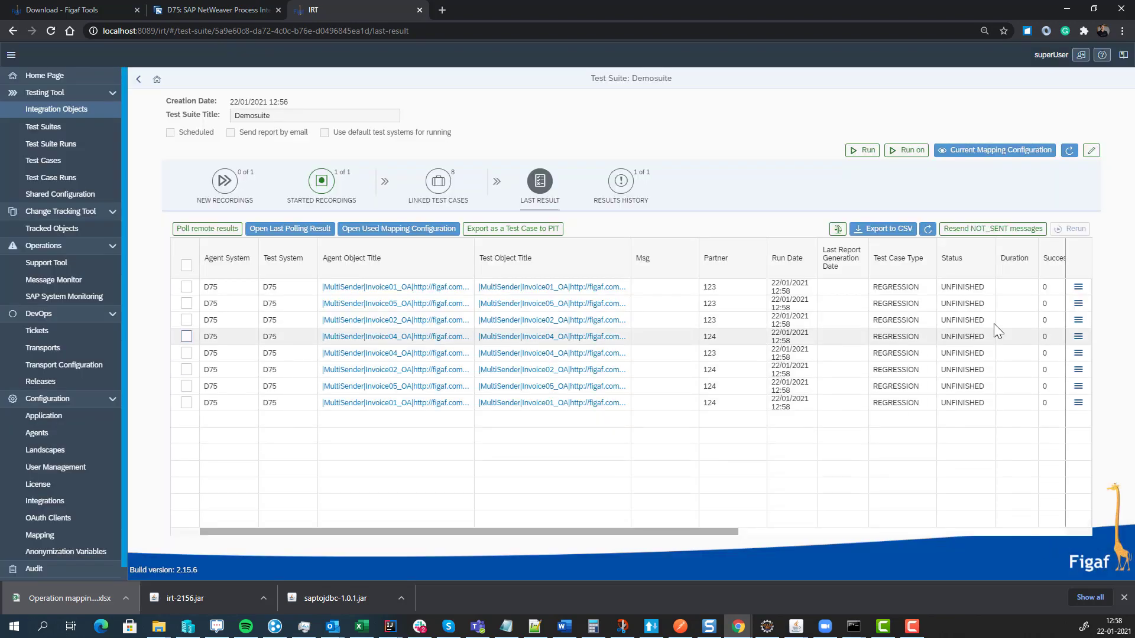
# - Compare the first run's expected and actual messages and ignore the /Invoice/Date difference
pyautogui.click(1078, 287)
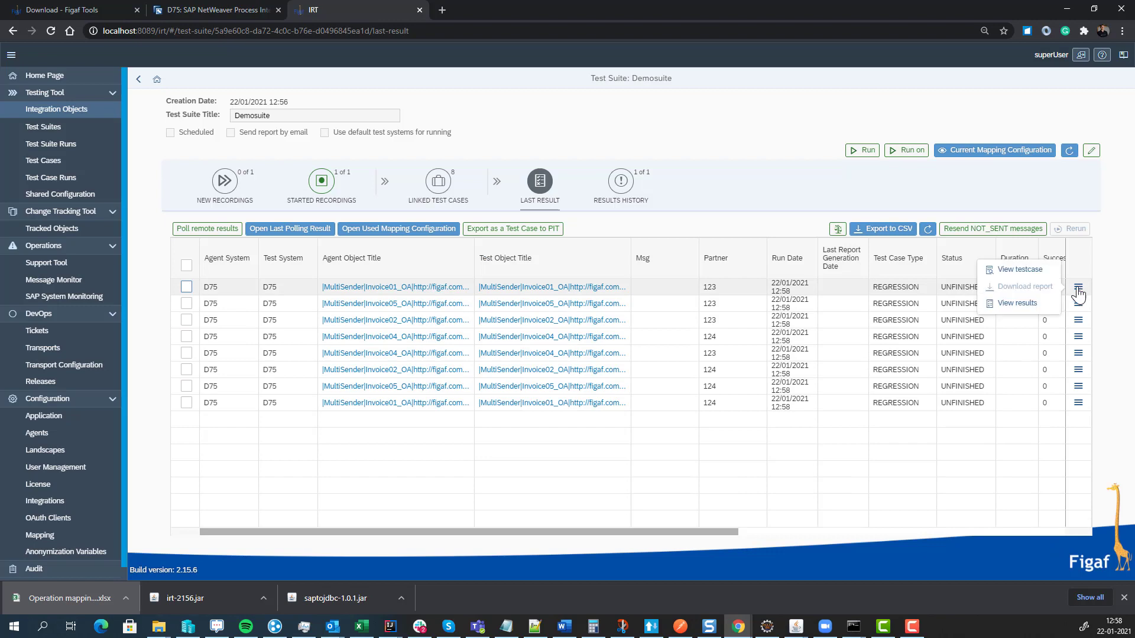
pyautogui.click(1036, 303)
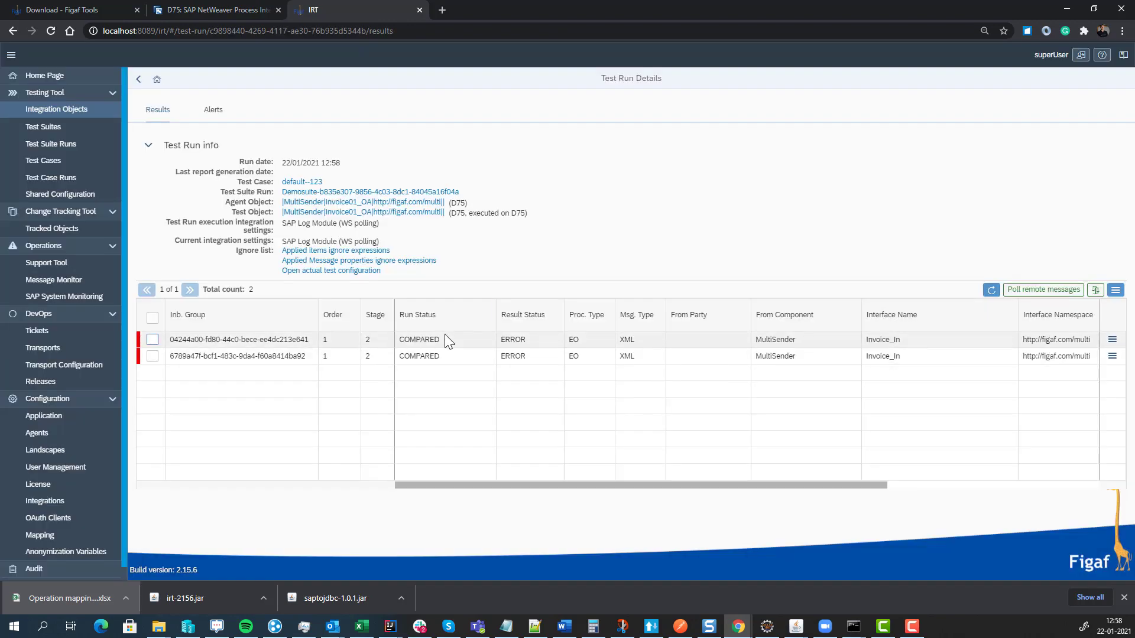
pyautogui.click(1111, 340)
pyautogui.click(1002, 341)
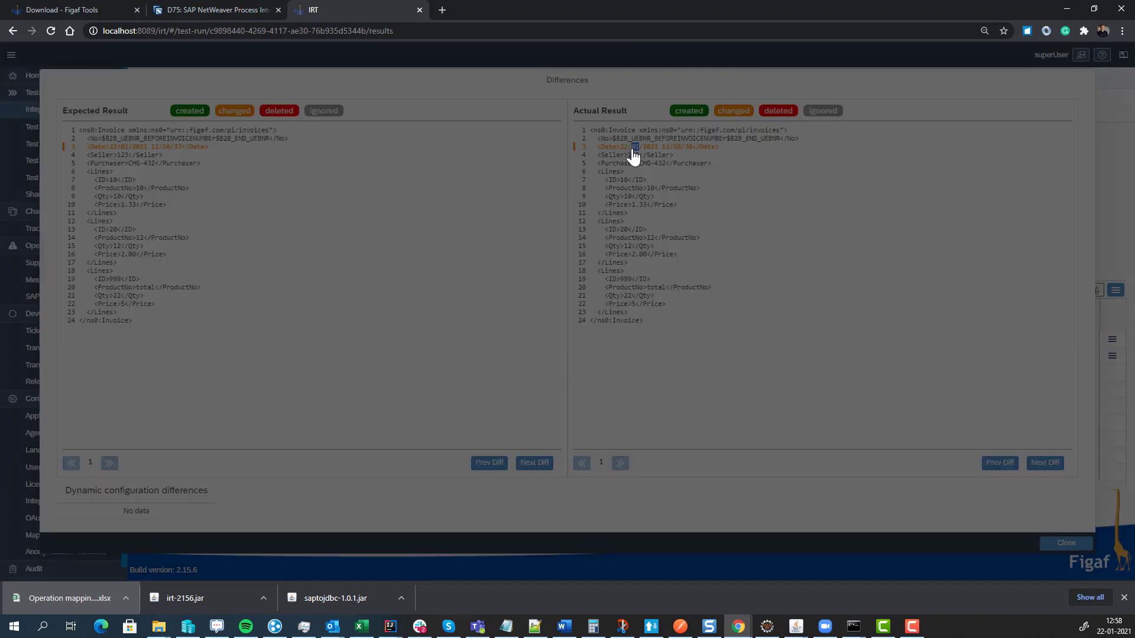
pyautogui.click(632, 148)
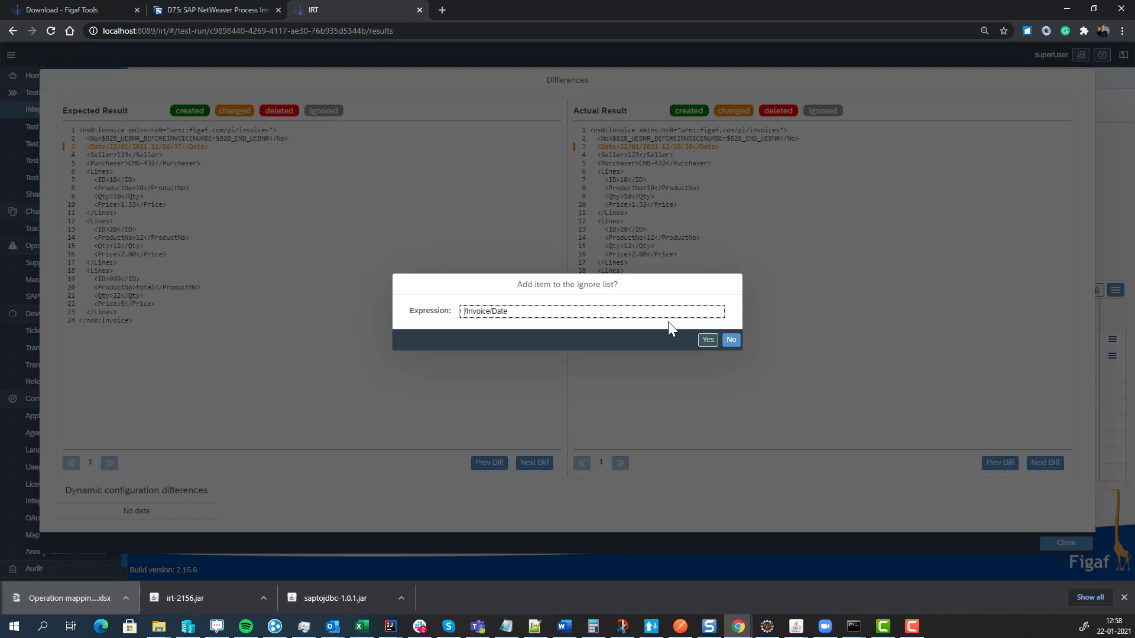
pyautogui.click(706, 340)
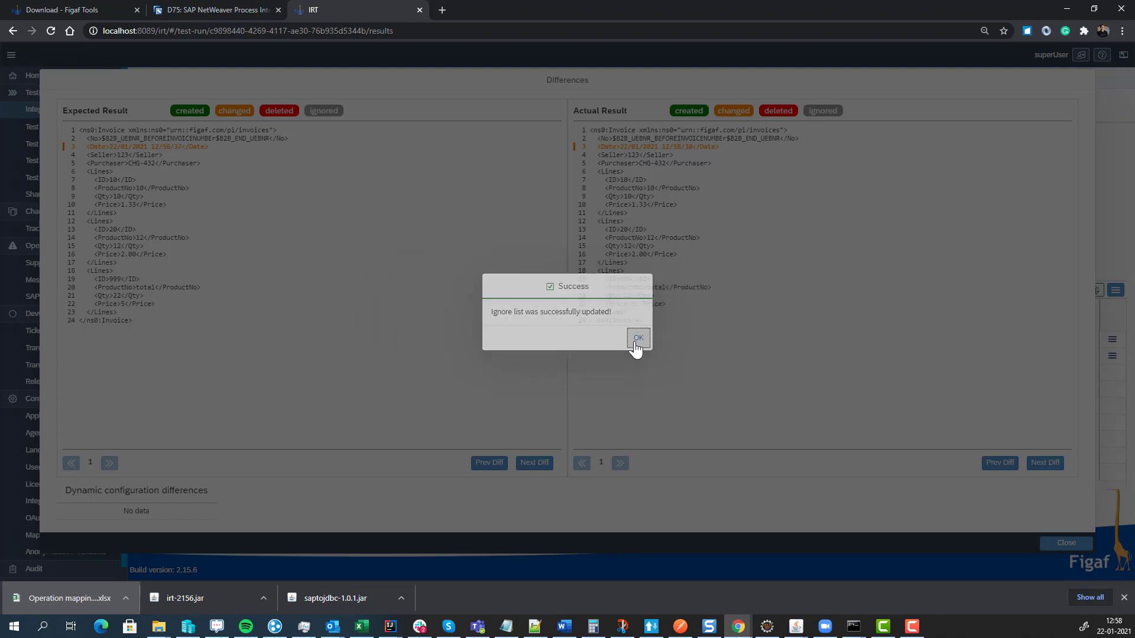
pyautogui.click(637, 342)
pyautogui.click(1046, 543)
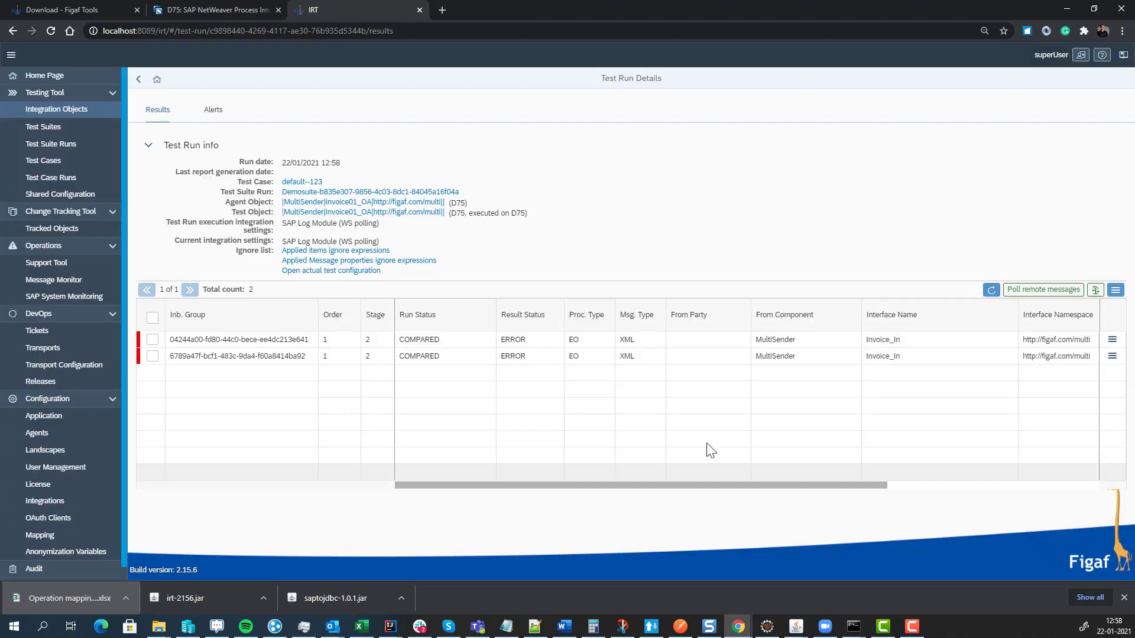
pyautogui.click(140, 81)
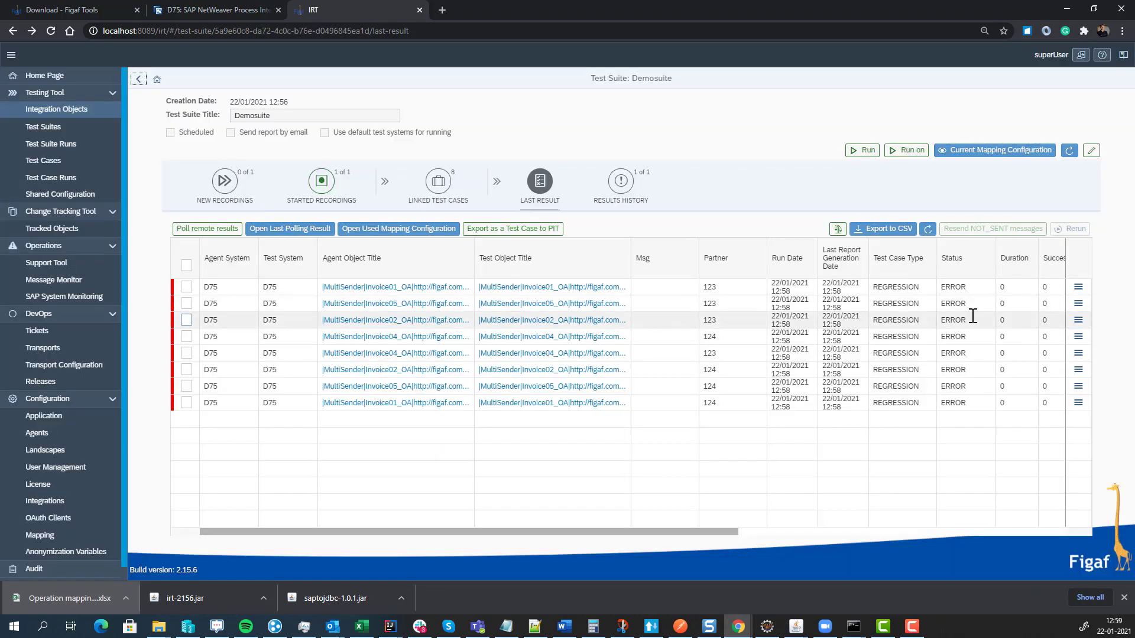
# - Ignore /Invoice/Date again from the Invoice05_OA run's message differences
pyautogui.click(1078, 304)
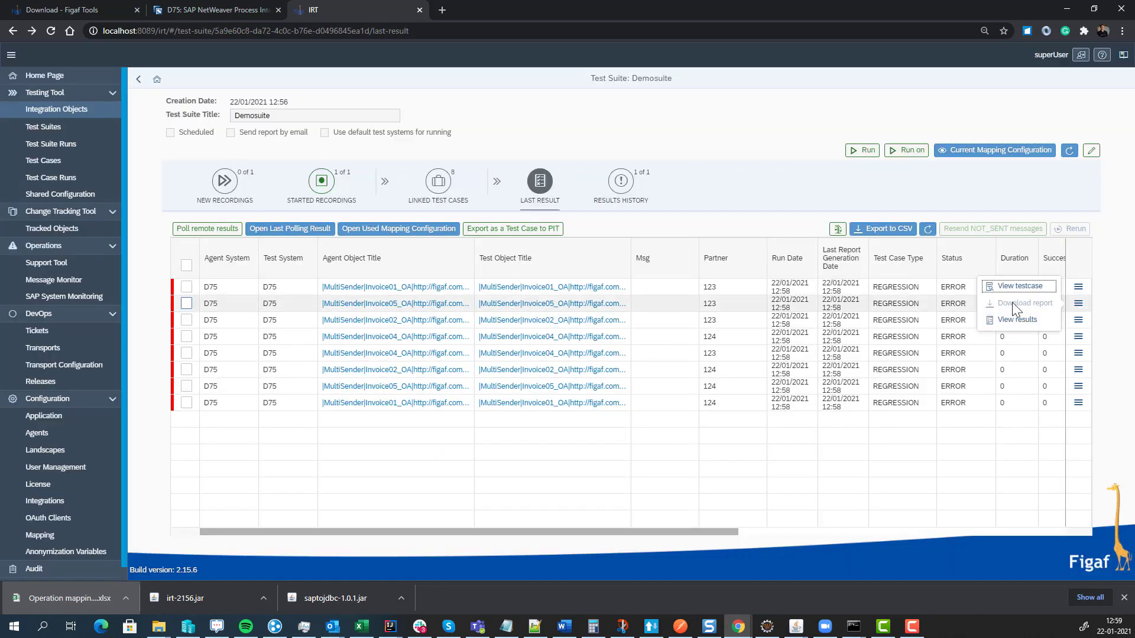
pyautogui.click(1033, 319)
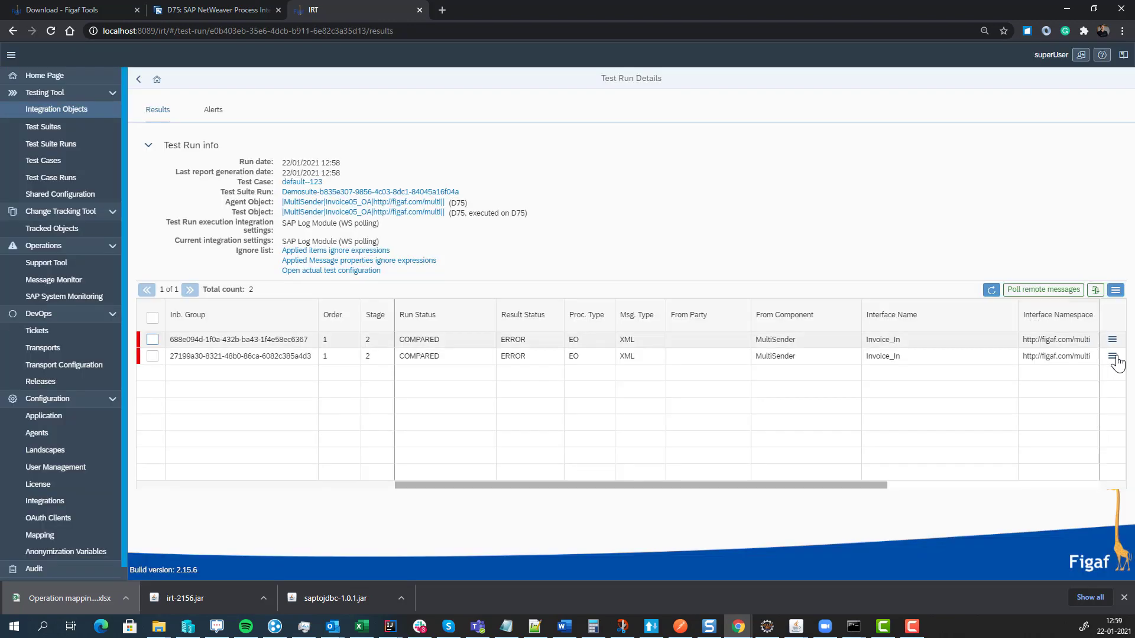
pyautogui.click(1112, 356)
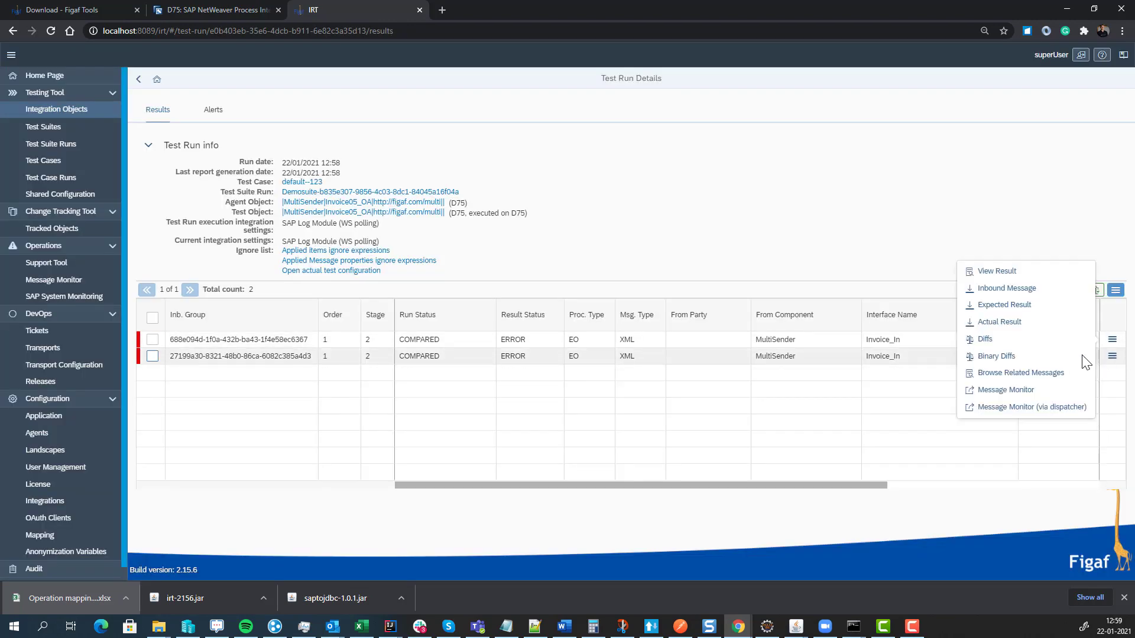
pyautogui.click(976, 334)
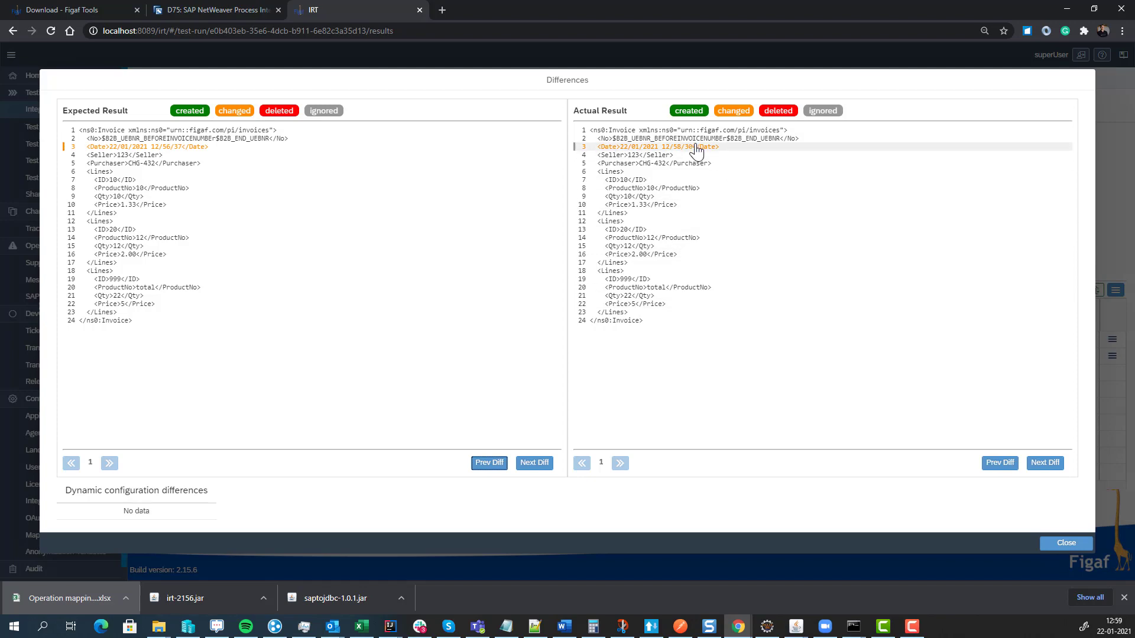
pyautogui.click(693, 146)
pyautogui.click(702, 336)
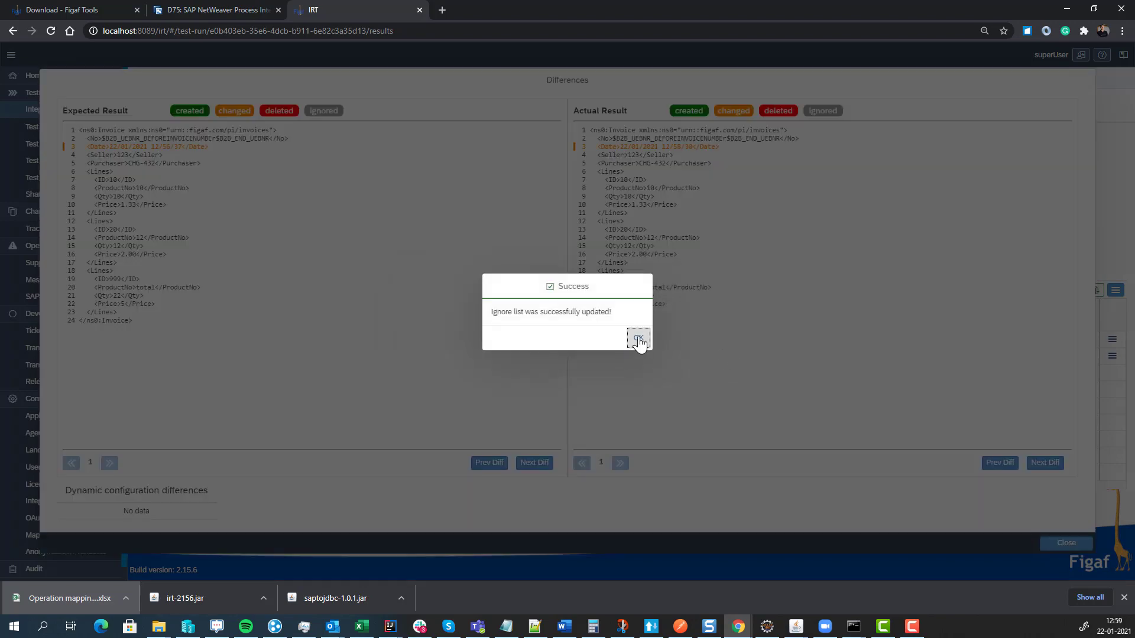
pyautogui.click(638, 339)
pyautogui.click(1064, 544)
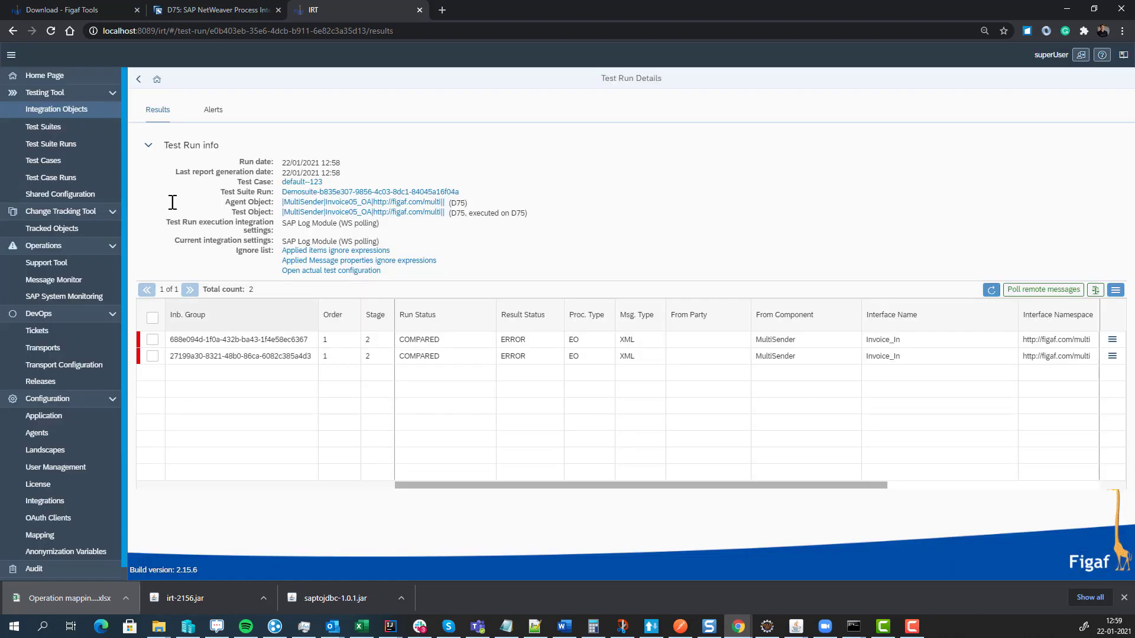
pyautogui.click(139, 80)
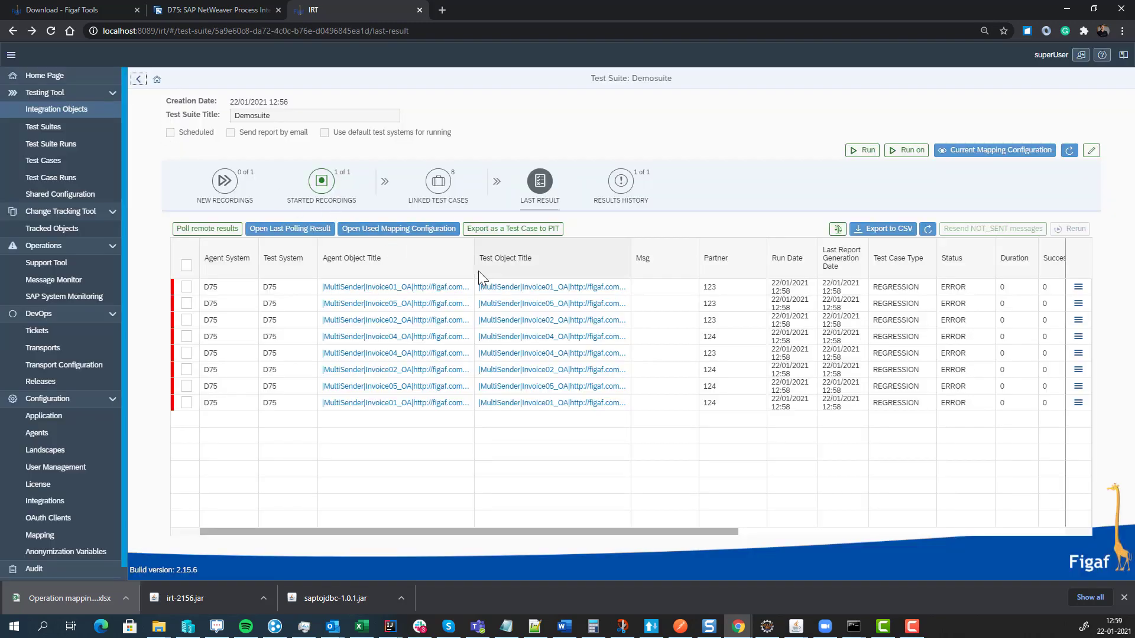
# - Rerun all eight result rows with Process full comparison and refresh the table
pyautogui.click(186, 266)
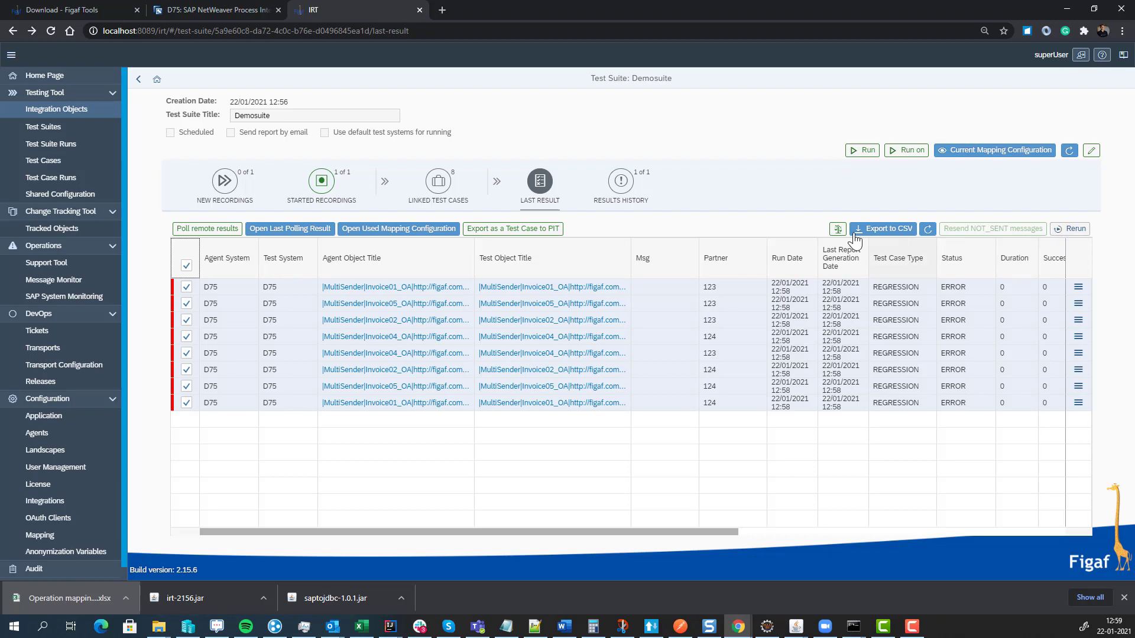
pyautogui.click(836, 229)
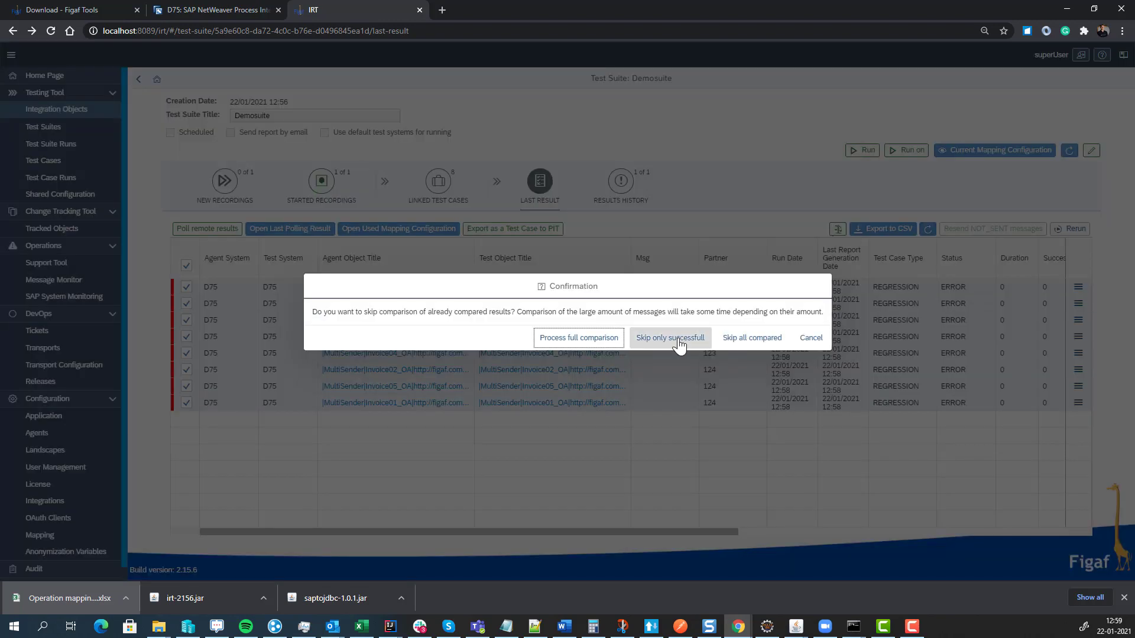
pyautogui.click(591, 340)
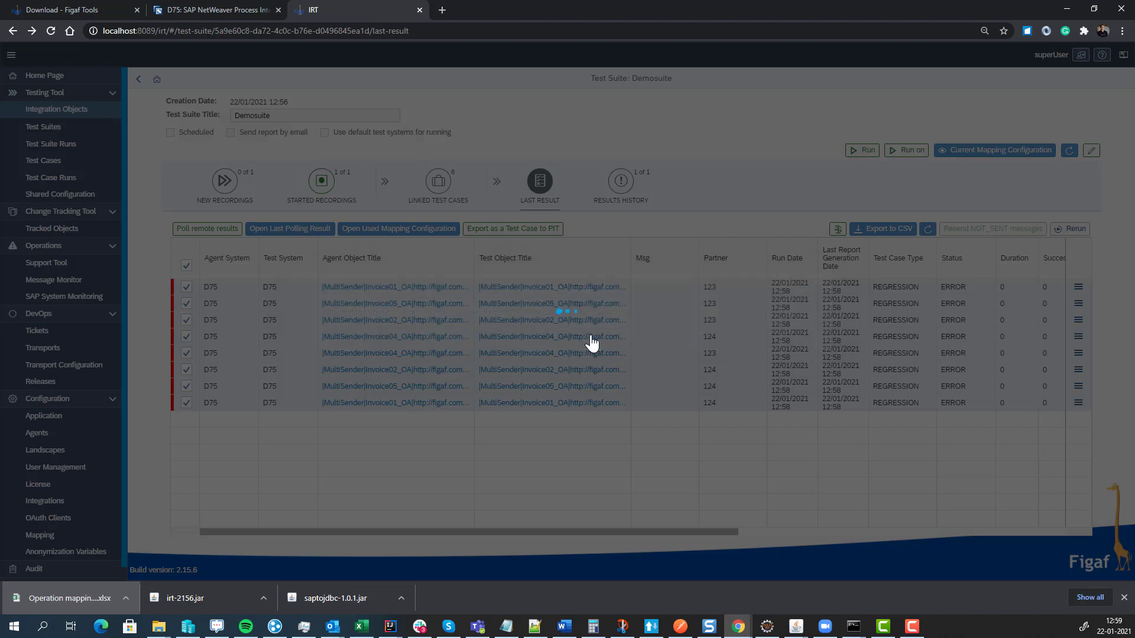
pyautogui.click(668, 338)
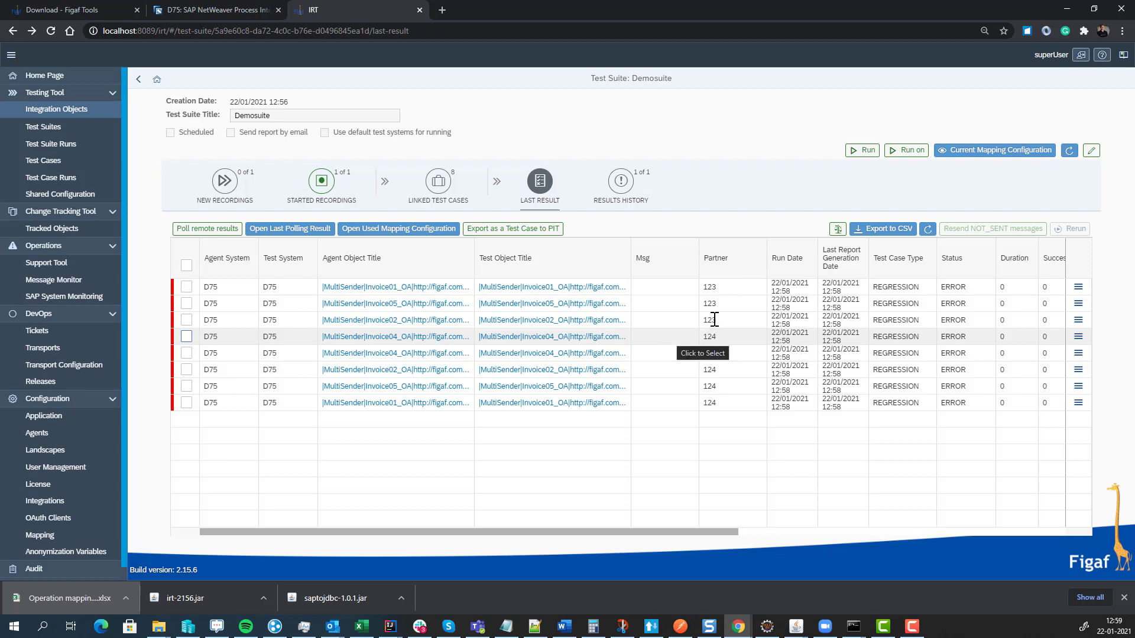
pyautogui.click(928, 229)
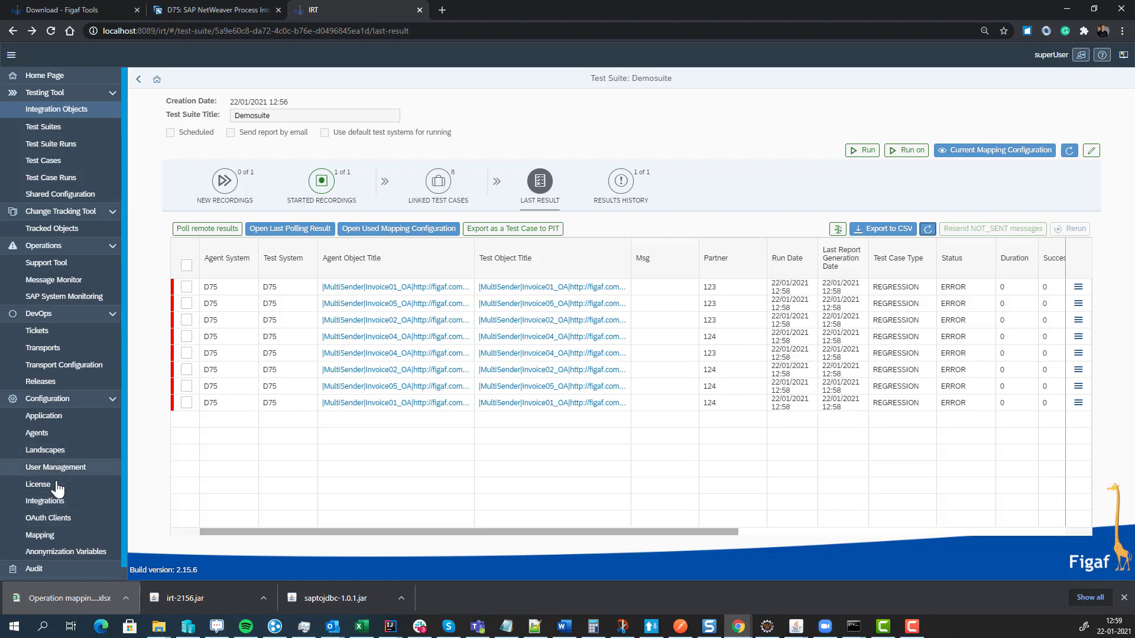
# - Add a row and second column to the scenario mapping, headed D75 and T75
pyautogui.click(56, 541)
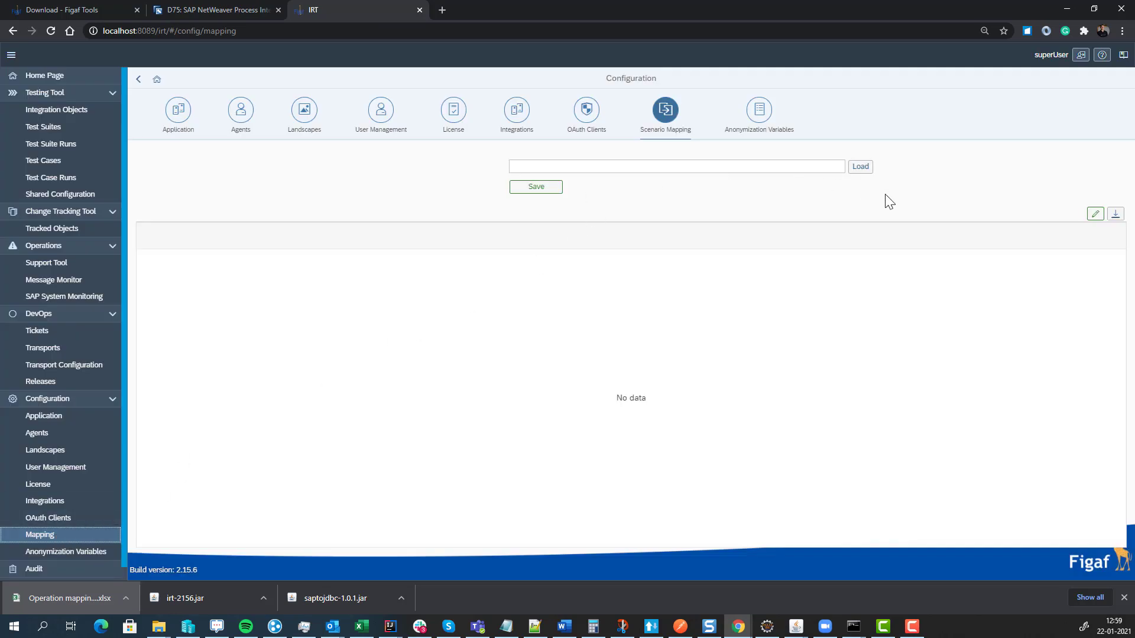
pyautogui.click(1093, 215)
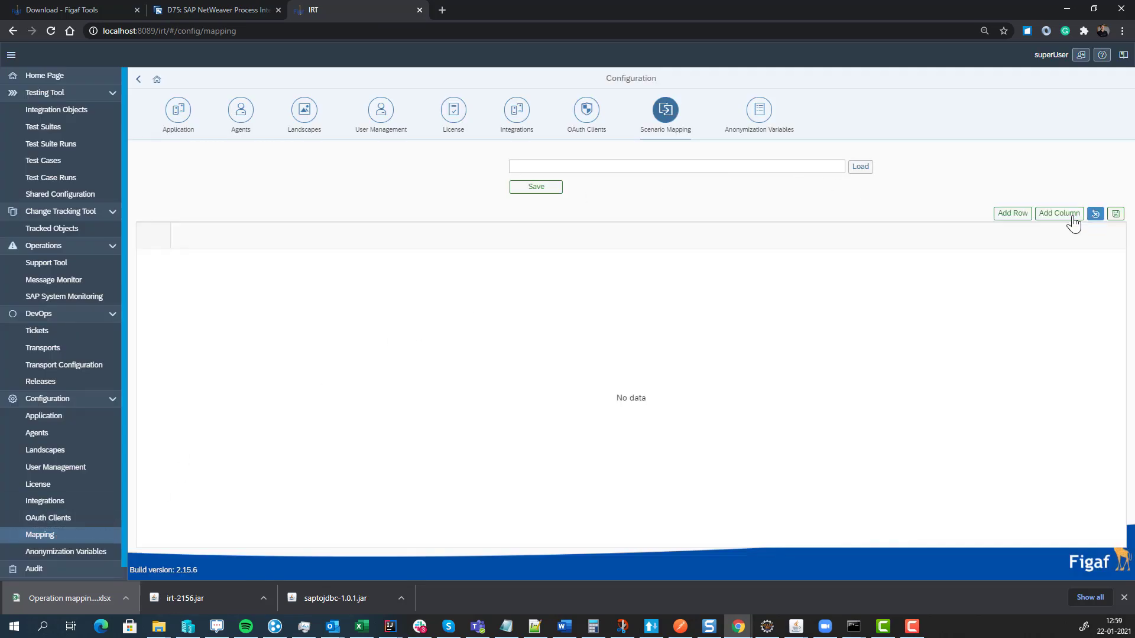
pyautogui.click(1027, 214)
pyautogui.click(1049, 214)
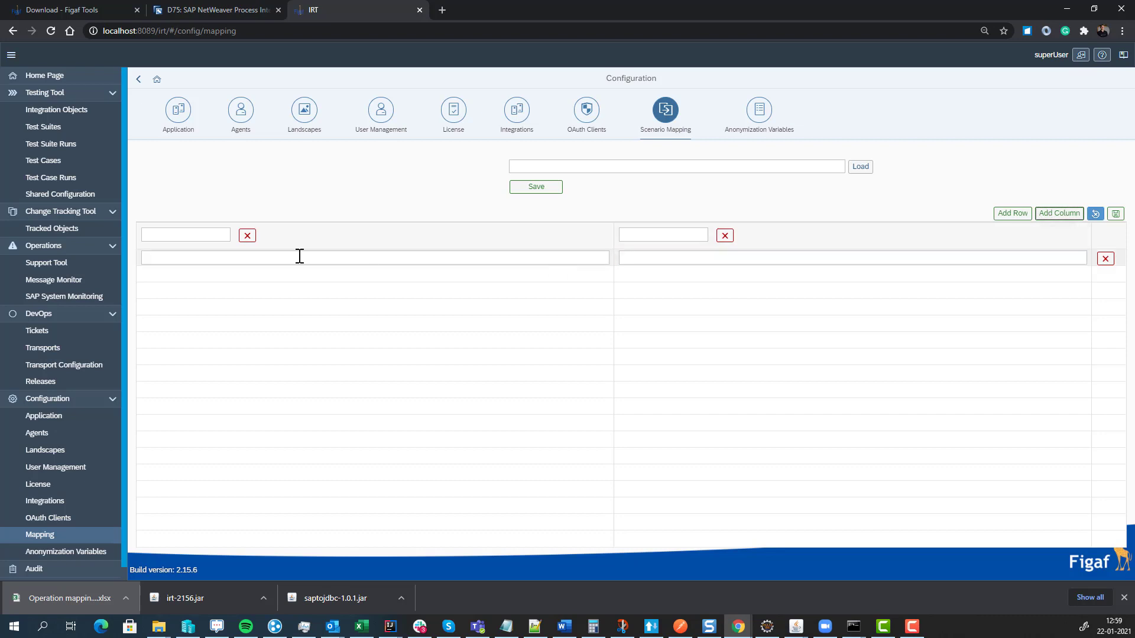
pyautogui.click(208, 237)
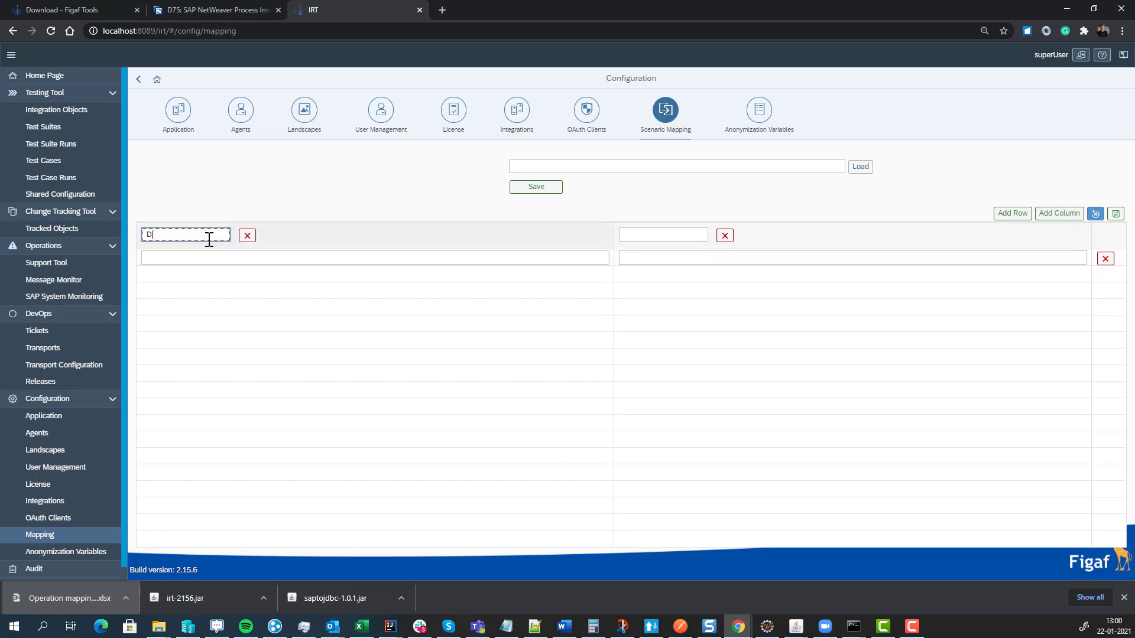
pyautogui.press('Tab')
pyautogui.press('Tab')
pyautogui.press('Tab')
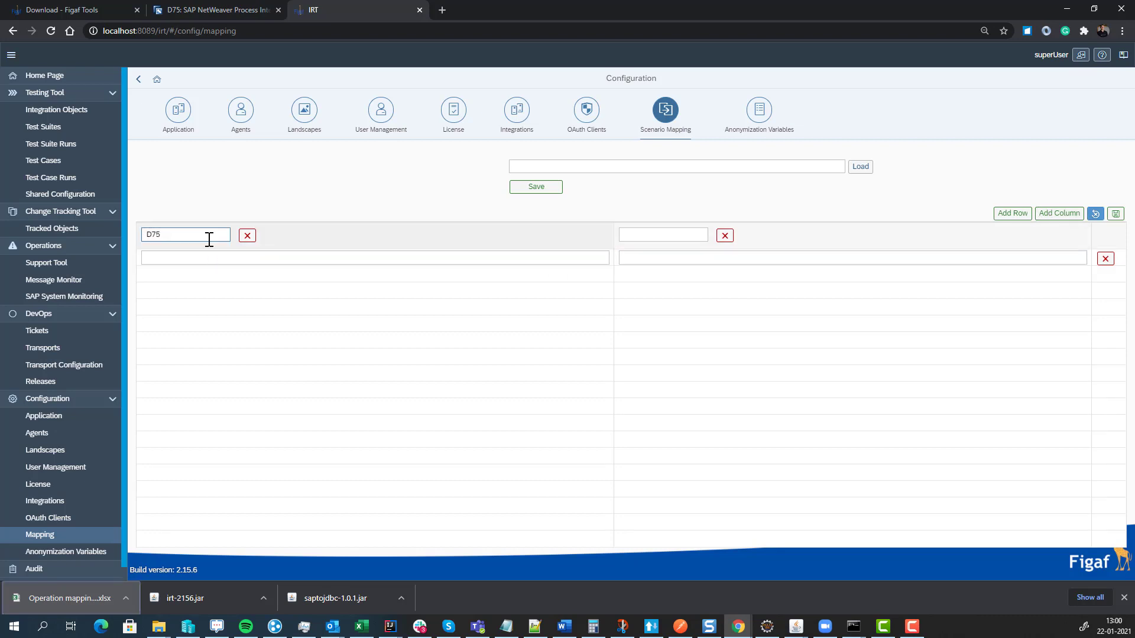
pyautogui.click(639, 235)
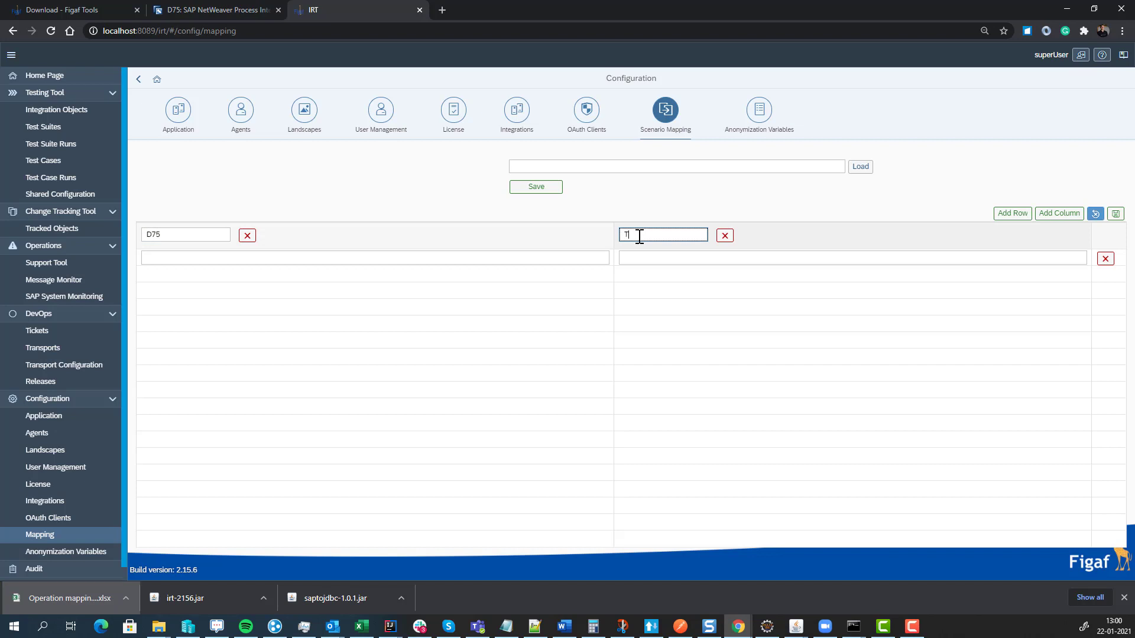
# - Map ERP_D to ERP_T in the row and save the scenario mapping
pyautogui.click(440, 258)
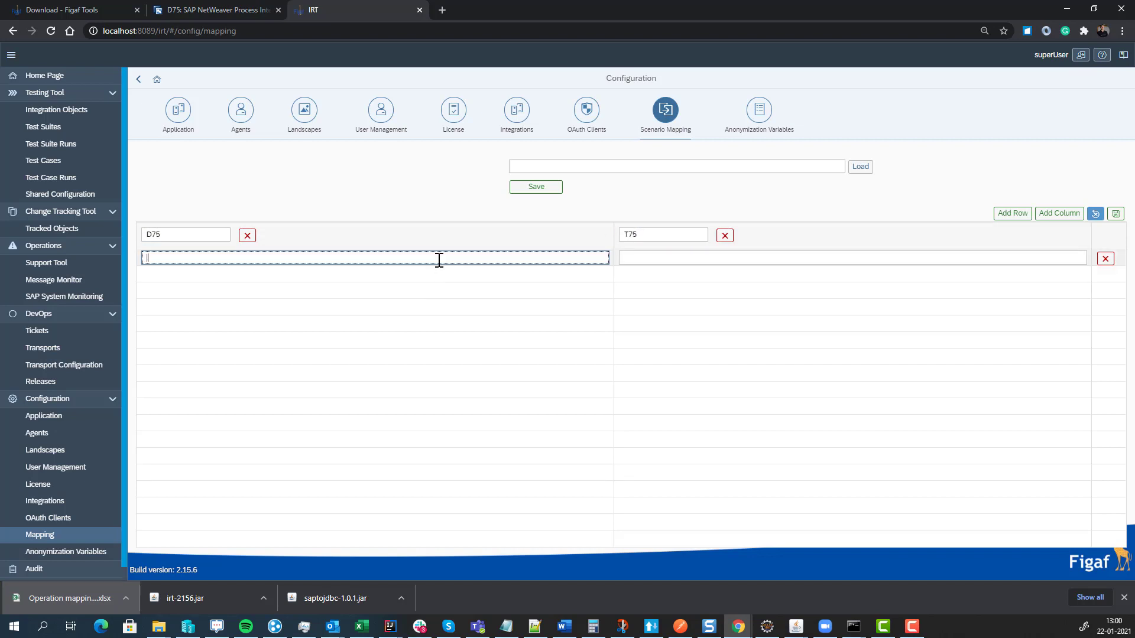
pyautogui.write('ERP_D')
pyautogui.hotkey('ctrl', 'a')
pyautogui.hotkey('ctrl', 'c')
pyautogui.press('Tab')
pyautogui.hotkey('ctrl', 'v')
pyautogui.press('BackSpace')
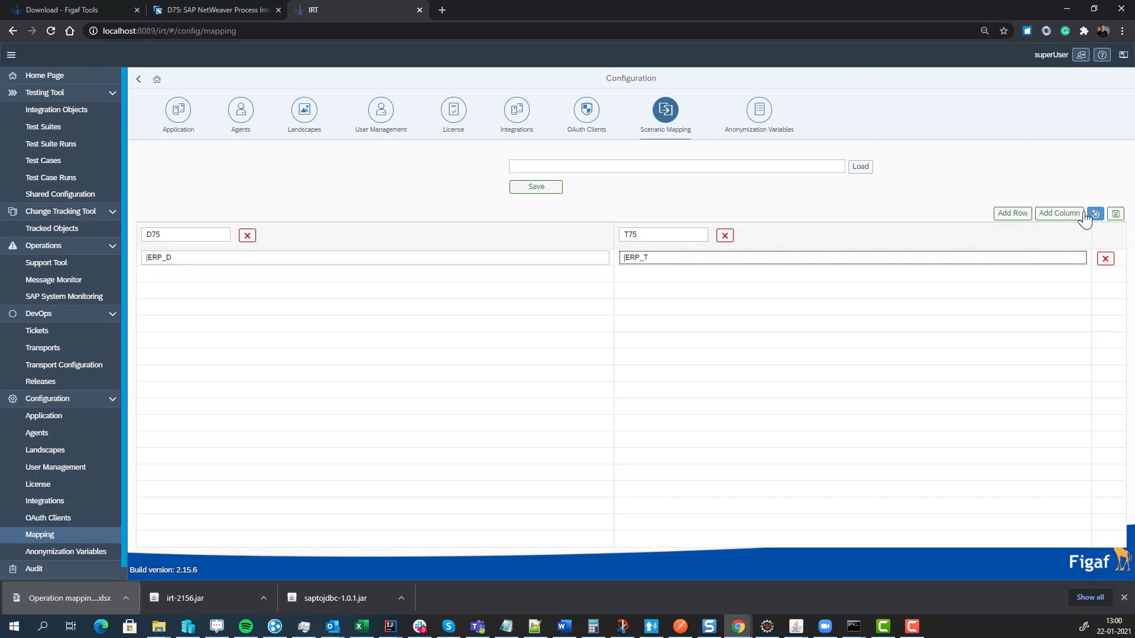
pyautogui.click(1117, 215)
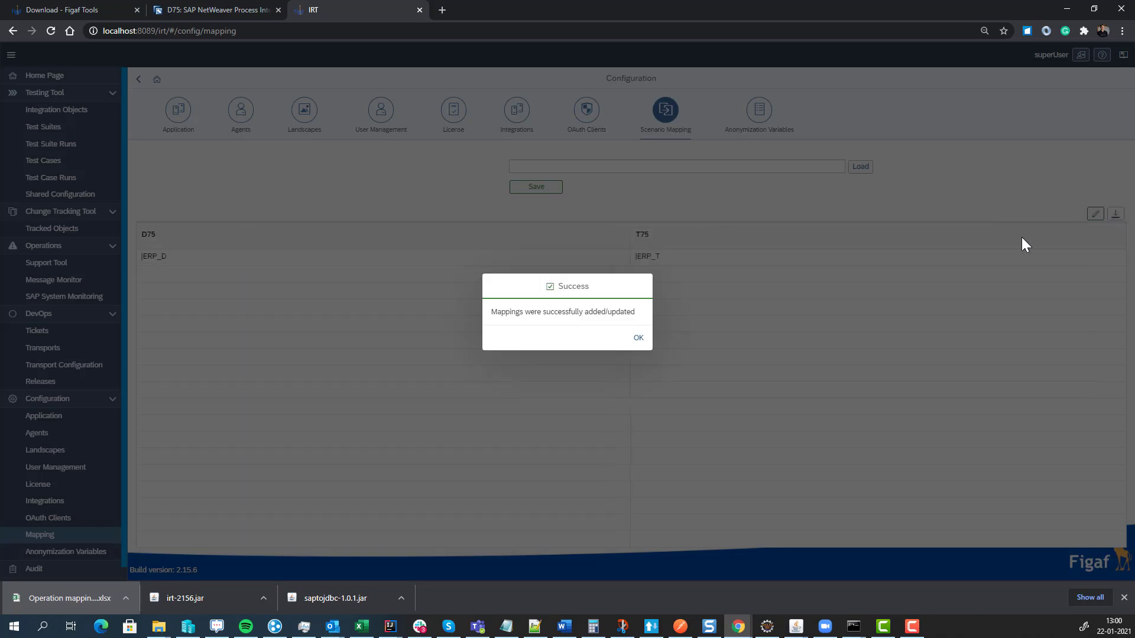
pyautogui.click(638, 338)
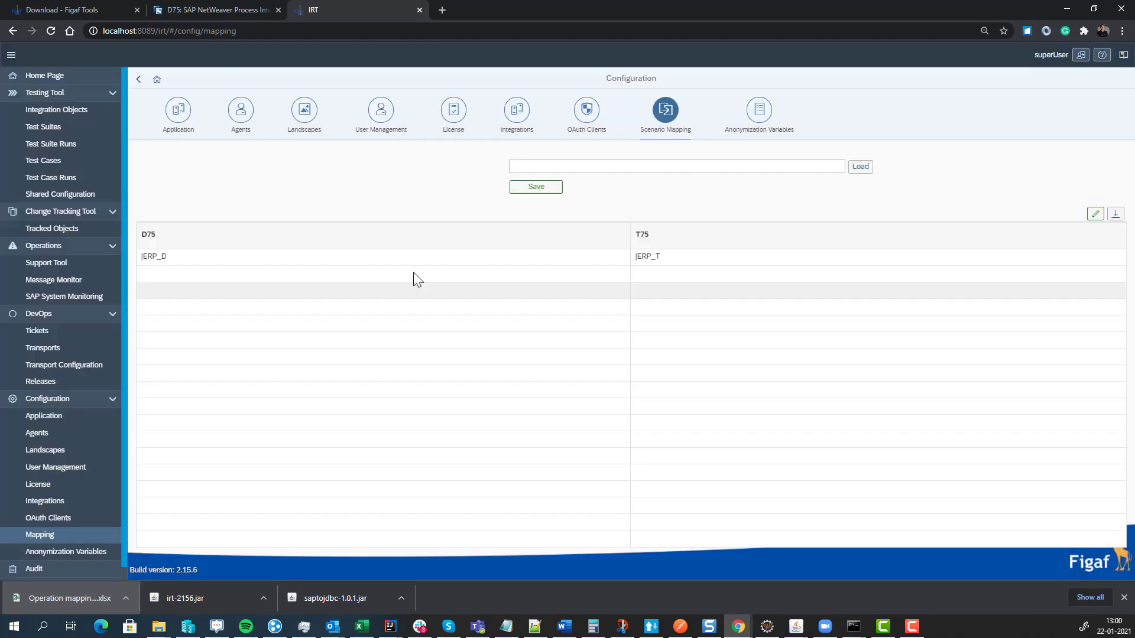
# - Open Demosuite's Last Result, now showing four SUCCESS and four ERROR runs
pyautogui.click(44, 128)
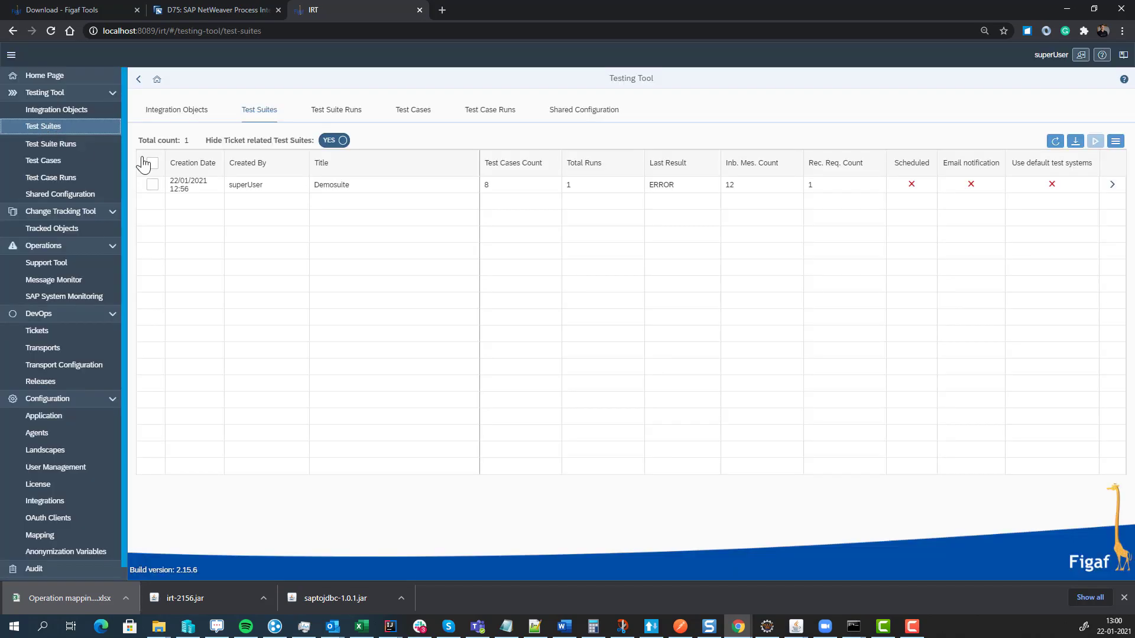
pyautogui.click(1114, 187)
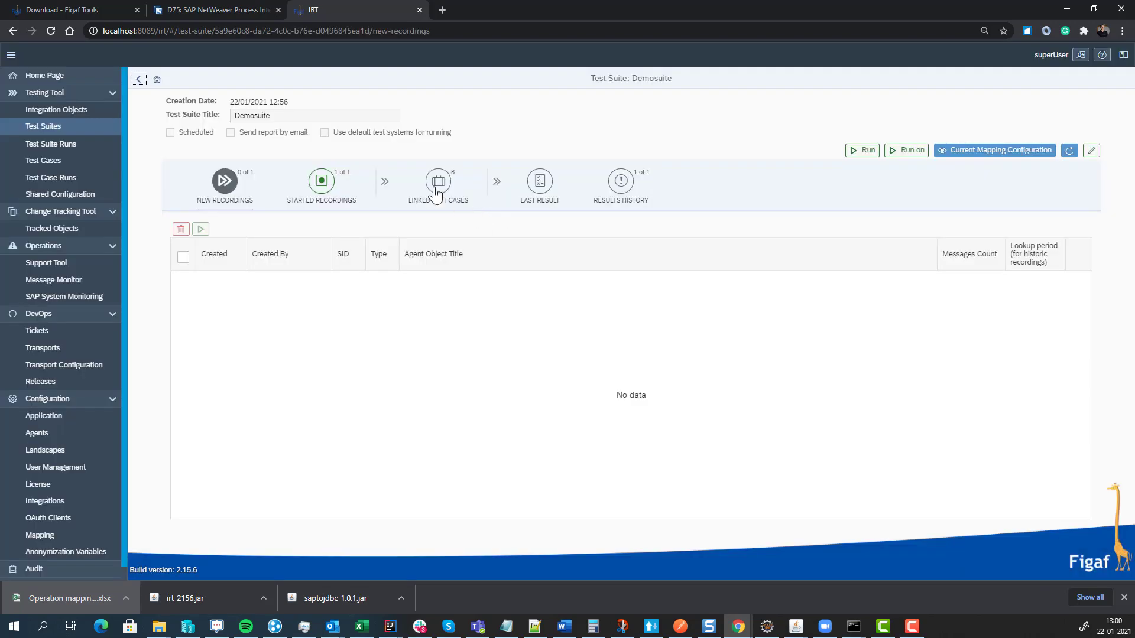
pyautogui.click(437, 183)
pyautogui.click(523, 188)
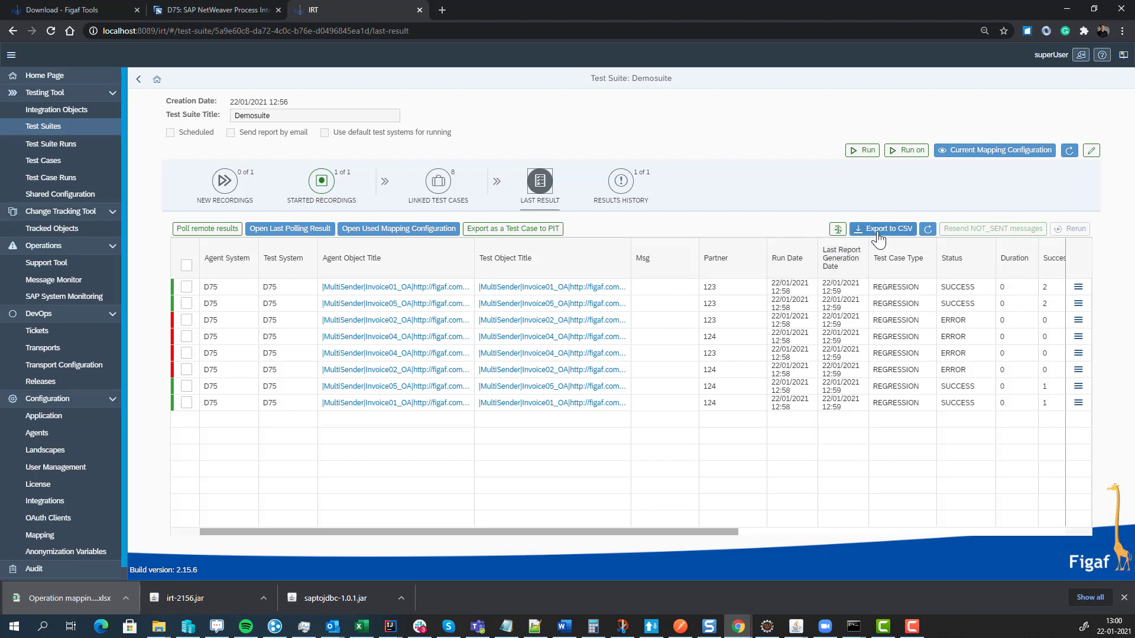
# - Export the results to a test-runs CSV file and open the download in Excel
pyautogui.click(879, 233)
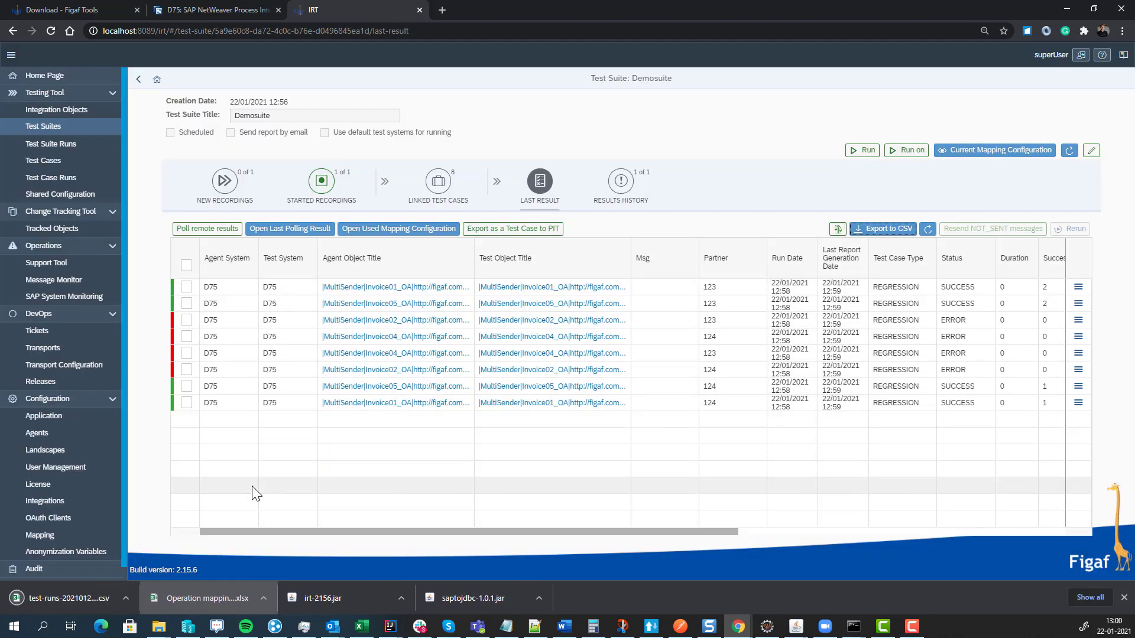
pyautogui.click(86, 600)
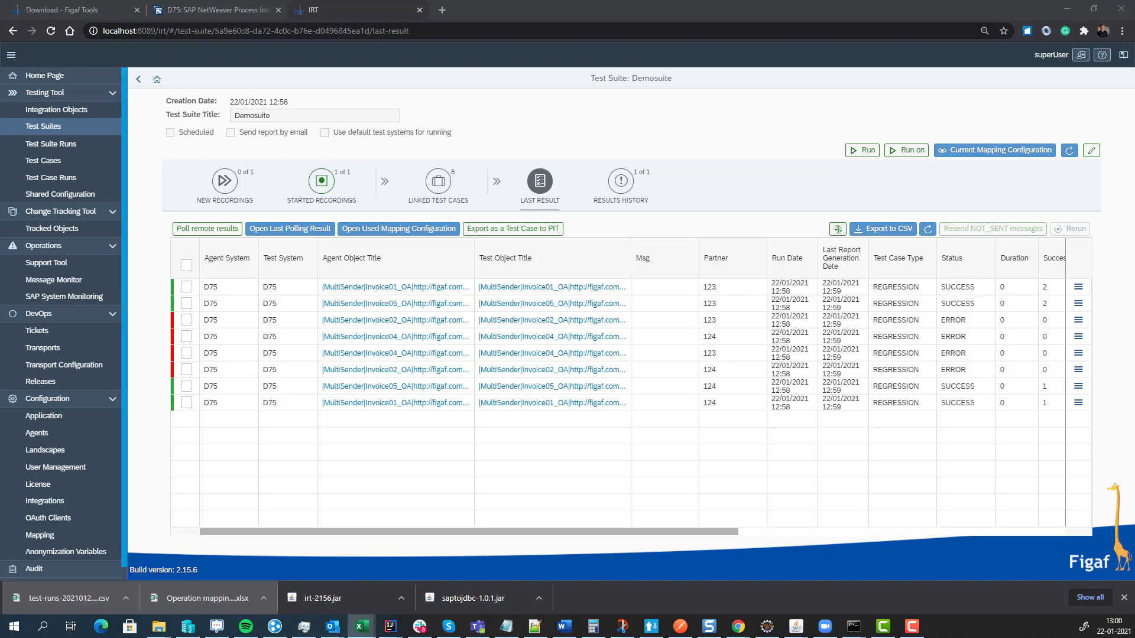
pyautogui.moveTo(1, 121); pyautogui.dragTo(576, 81)
# - Maximize Excel to review the eight runs in test-runs-20210122-130052.csv, then close it
pyautogui.doubleClick(576, 81)
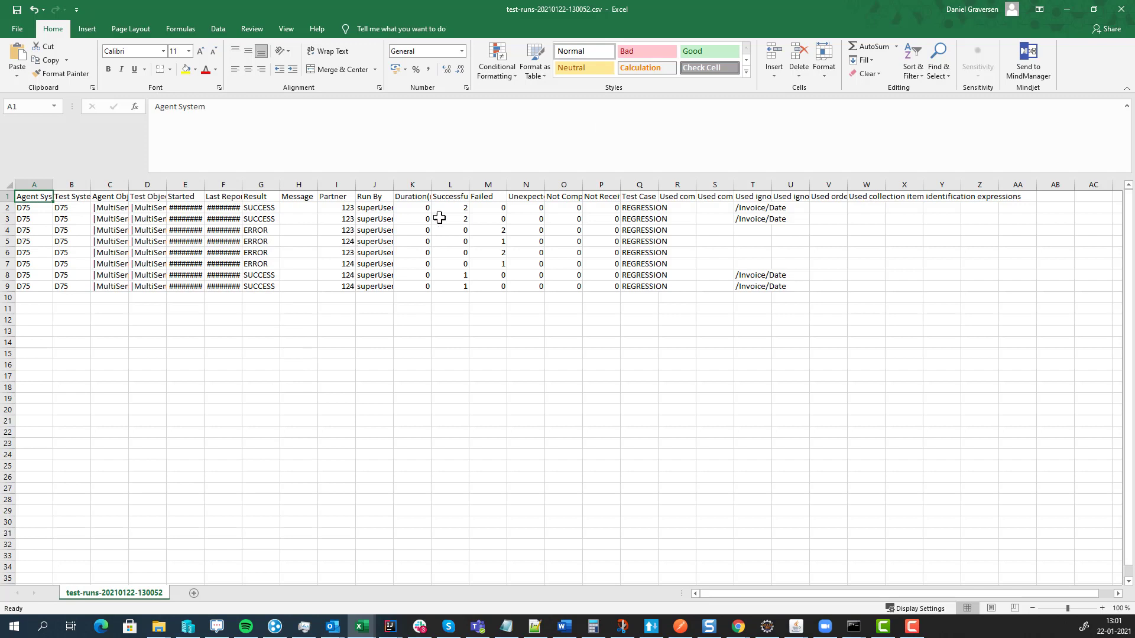
pyautogui.click(1123, 7)
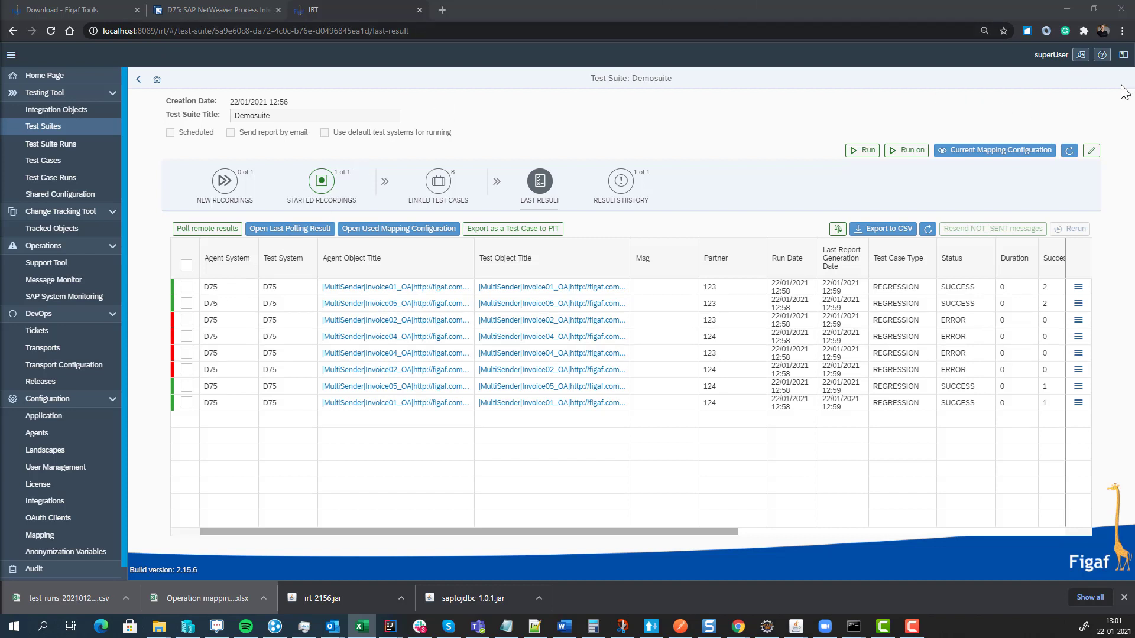
# - Browse the IRT help documentation, then return to the test suite results
pyautogui.click(1102, 55)
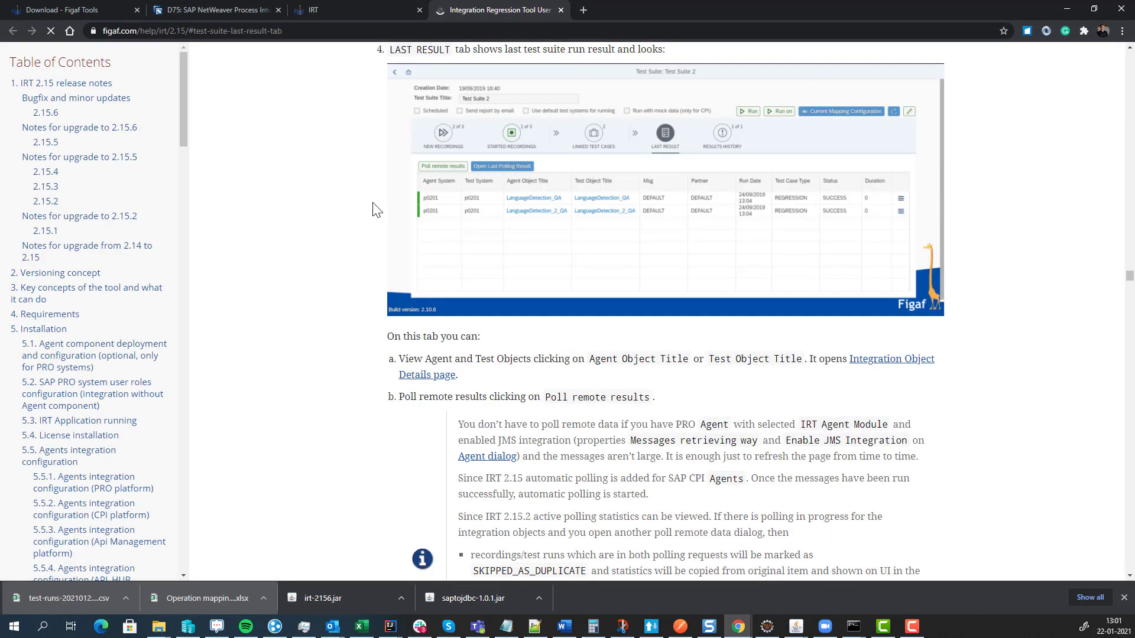
pyautogui.scroll(-10, 431, 201)
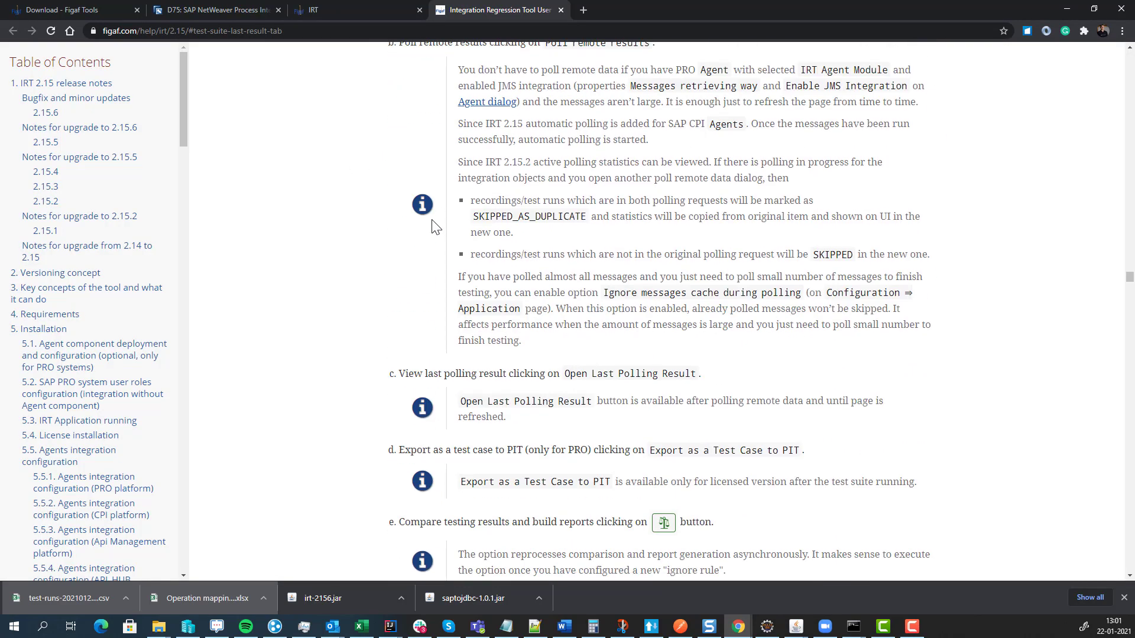
pyautogui.scroll(-6, 437, 219)
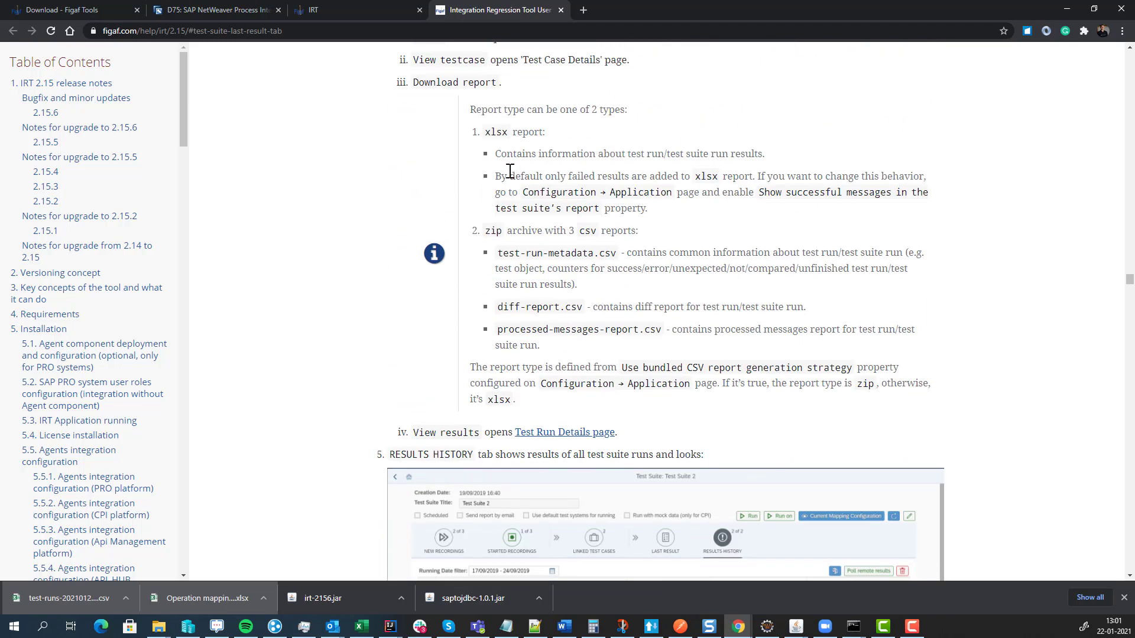
pyautogui.click(352, 12)
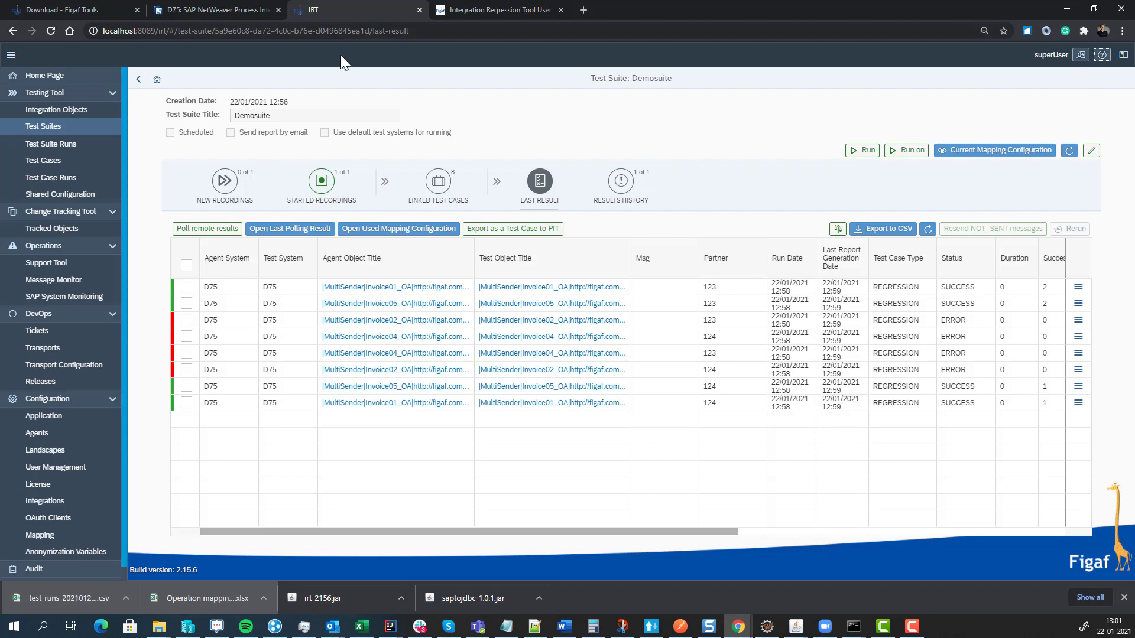
# - Synchronize the Tracked Objects list with agent D75, bringing it to 2568 objects
pyautogui.click(67, 234)
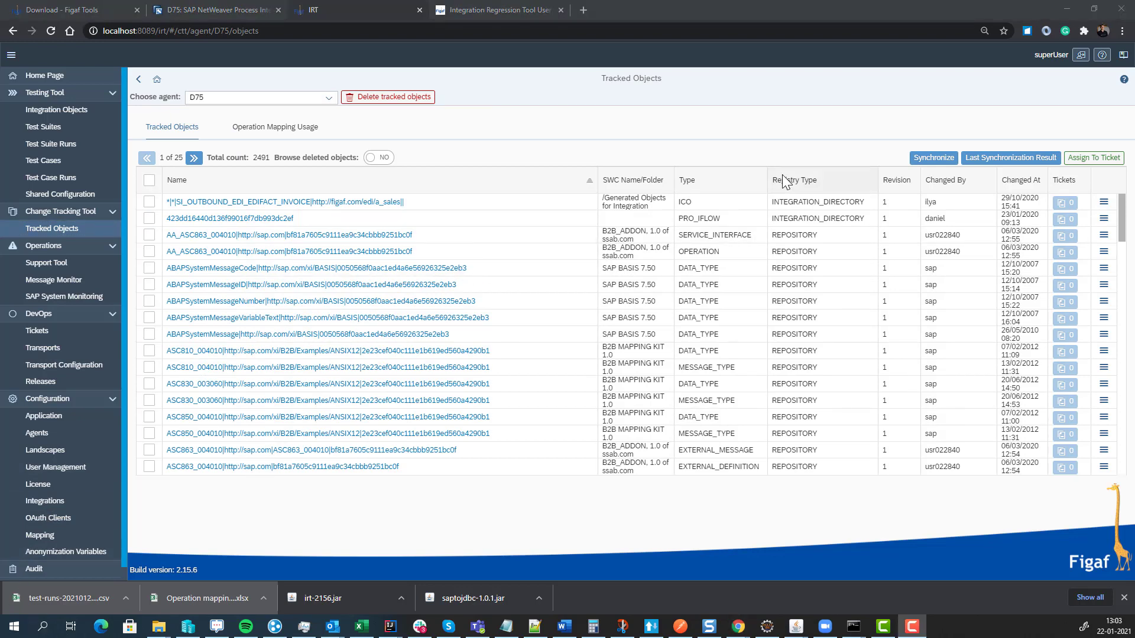
pyautogui.click(923, 161)
pyautogui.click(636, 354)
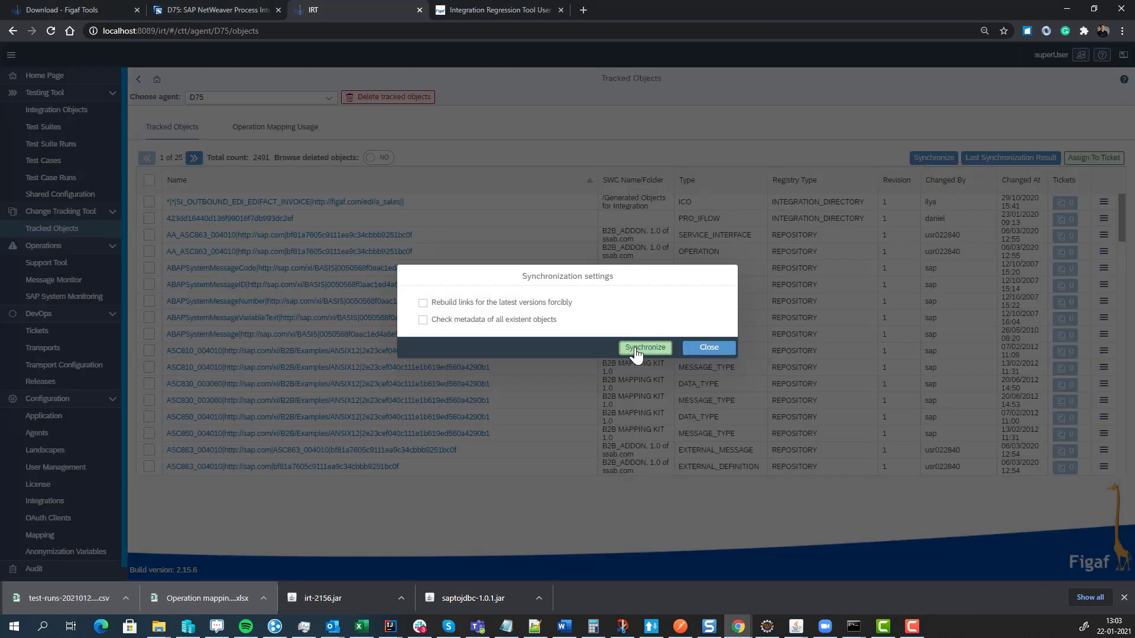
pyautogui.scroll(-2, 633, 416)
pyautogui.scroll(-5, 633, 416)
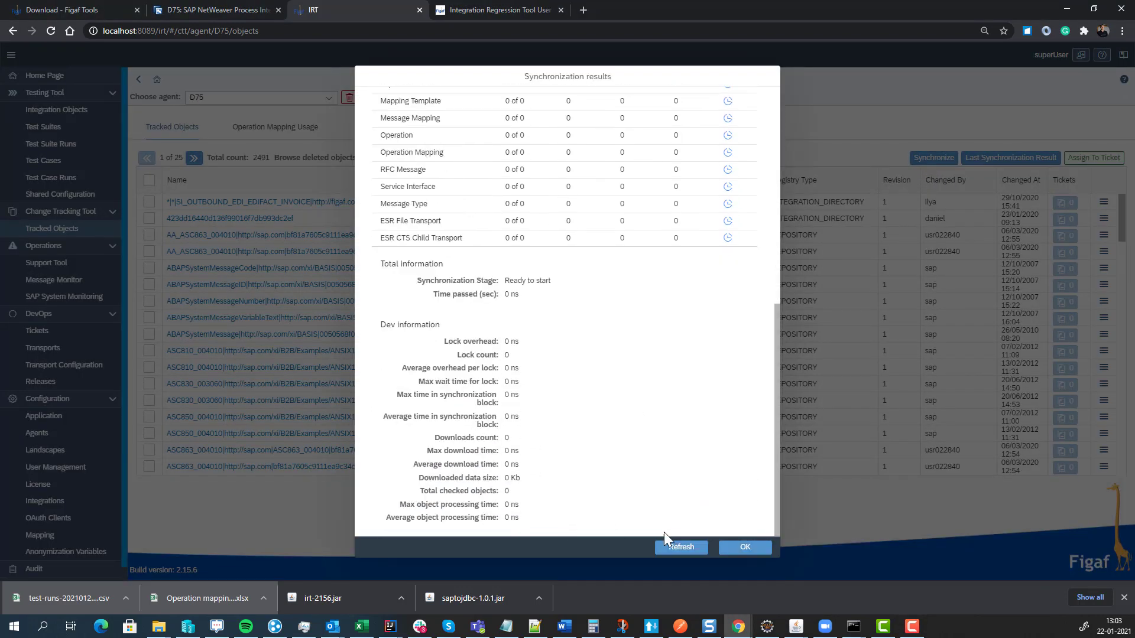
pyautogui.click(668, 547)
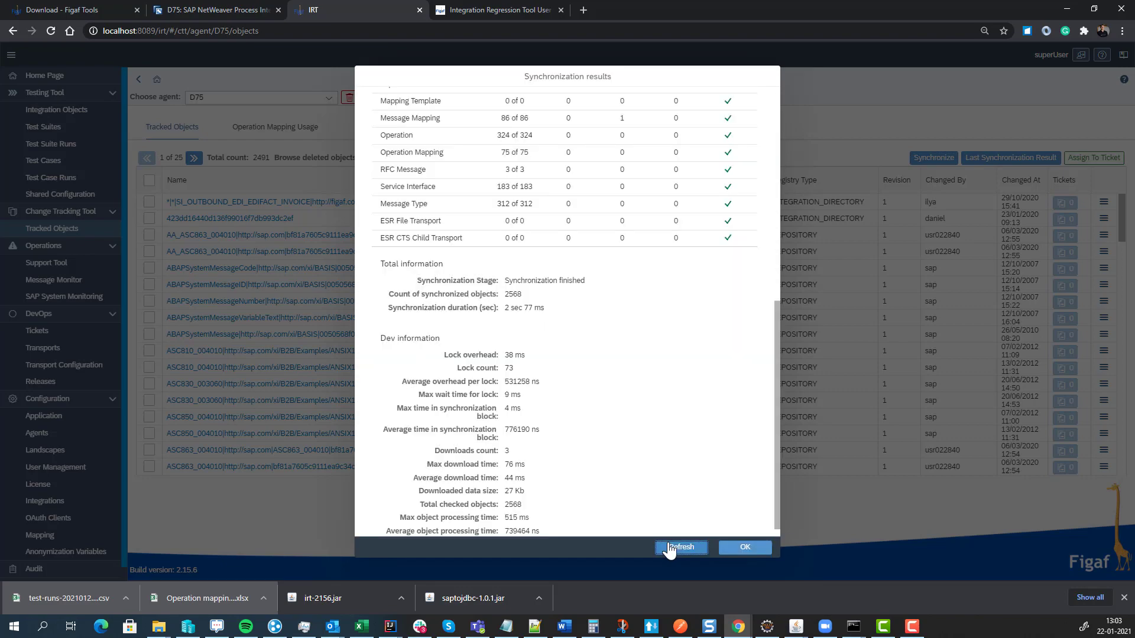
pyautogui.click(671, 548)
pyautogui.click(743, 546)
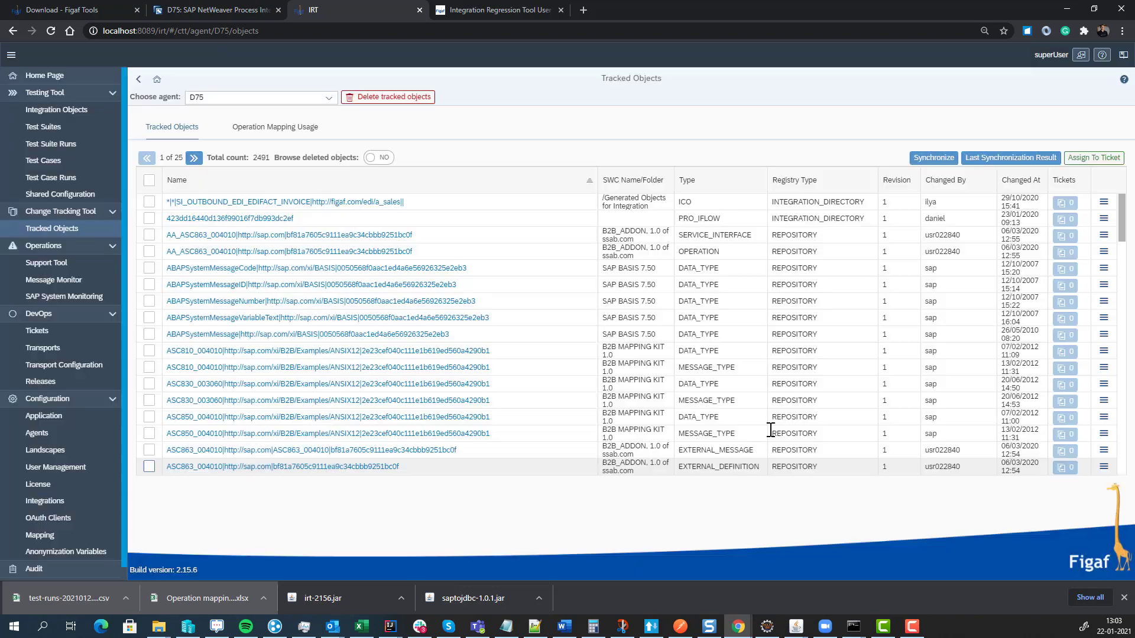
# - Sort the tracked objects by the Changed At column
pyautogui.click(1012, 180)
pyautogui.click(1010, 213)
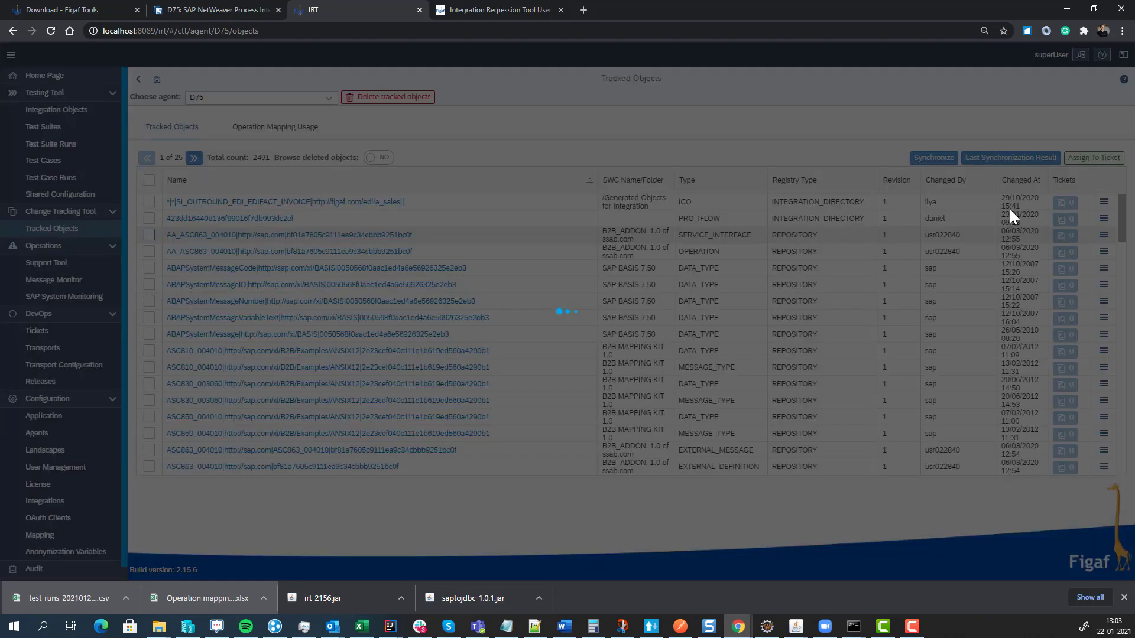
pyautogui.click(1007, 182)
# - List newest changes first, open MultiSenderFile01 and compare its revisions 3 and 2
pyautogui.click(1022, 218)
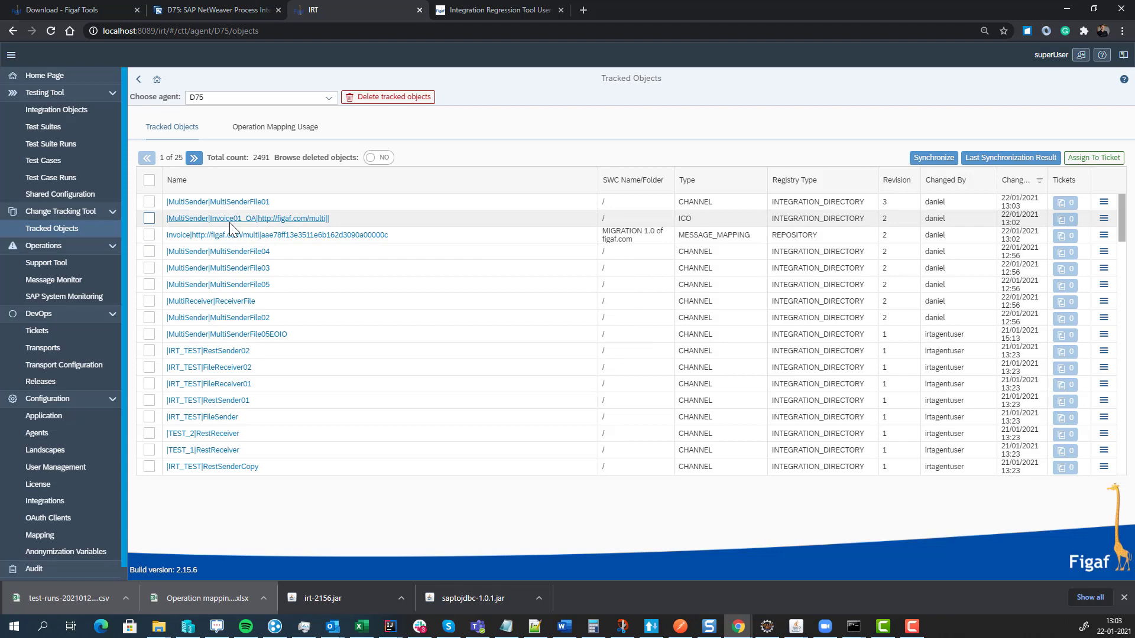
pyautogui.click(224, 202)
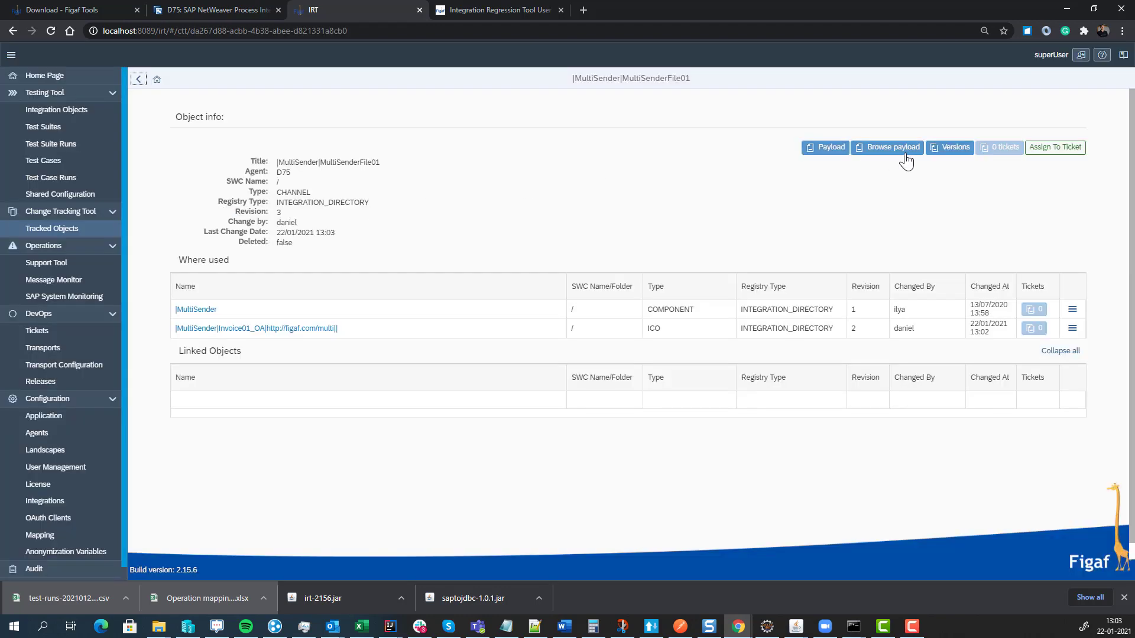
pyautogui.click(938, 148)
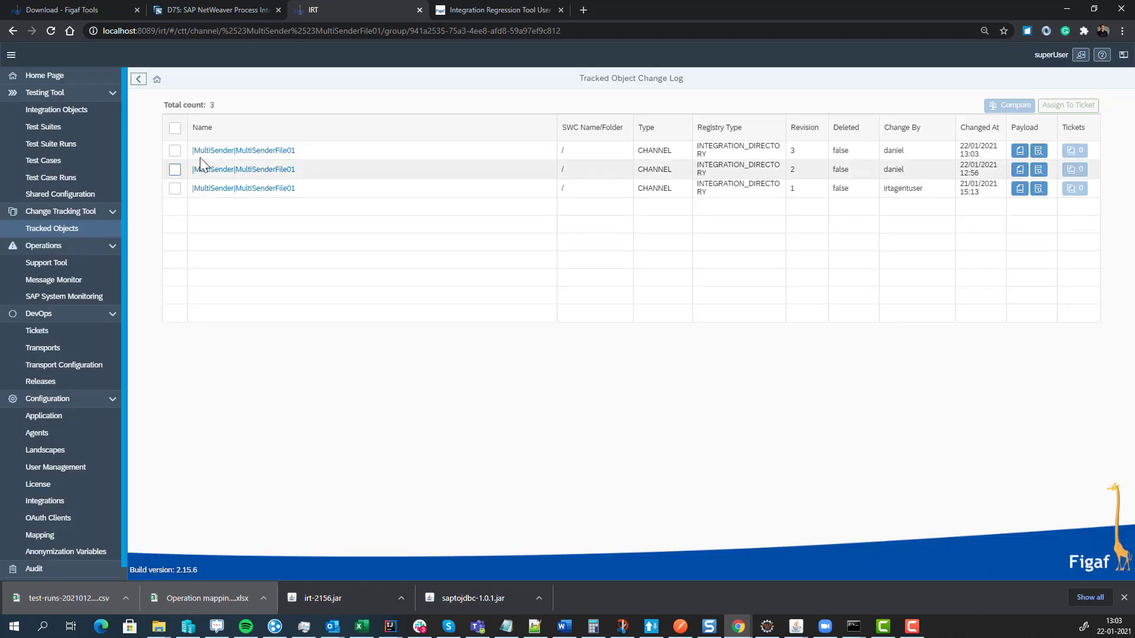
pyautogui.click(174, 150)
pyautogui.click(175, 169)
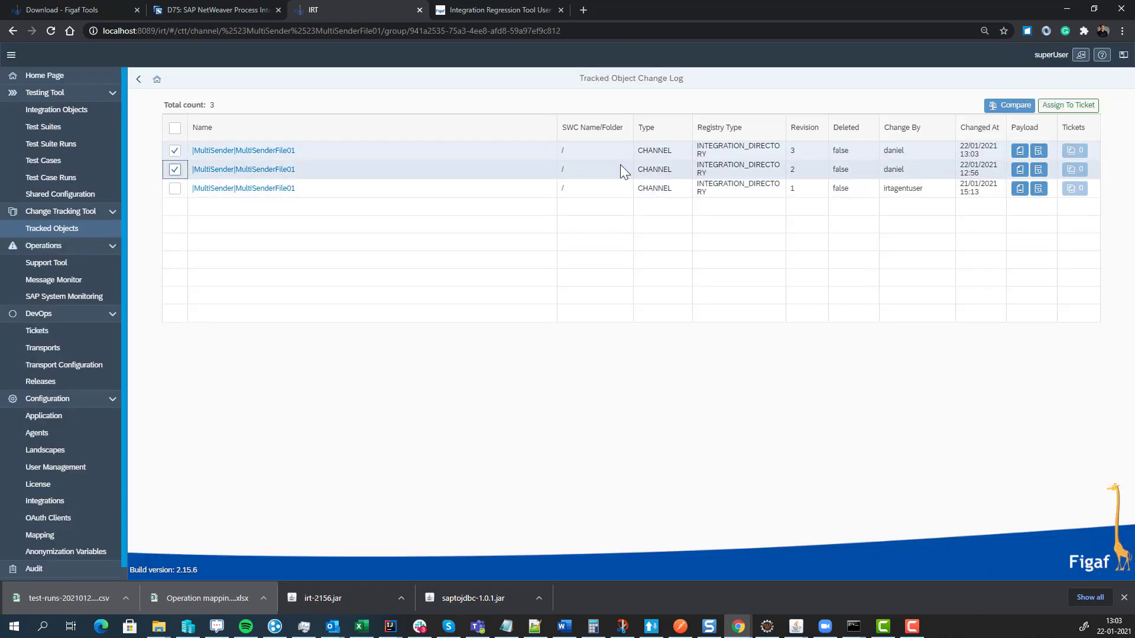
pyautogui.click(1010, 106)
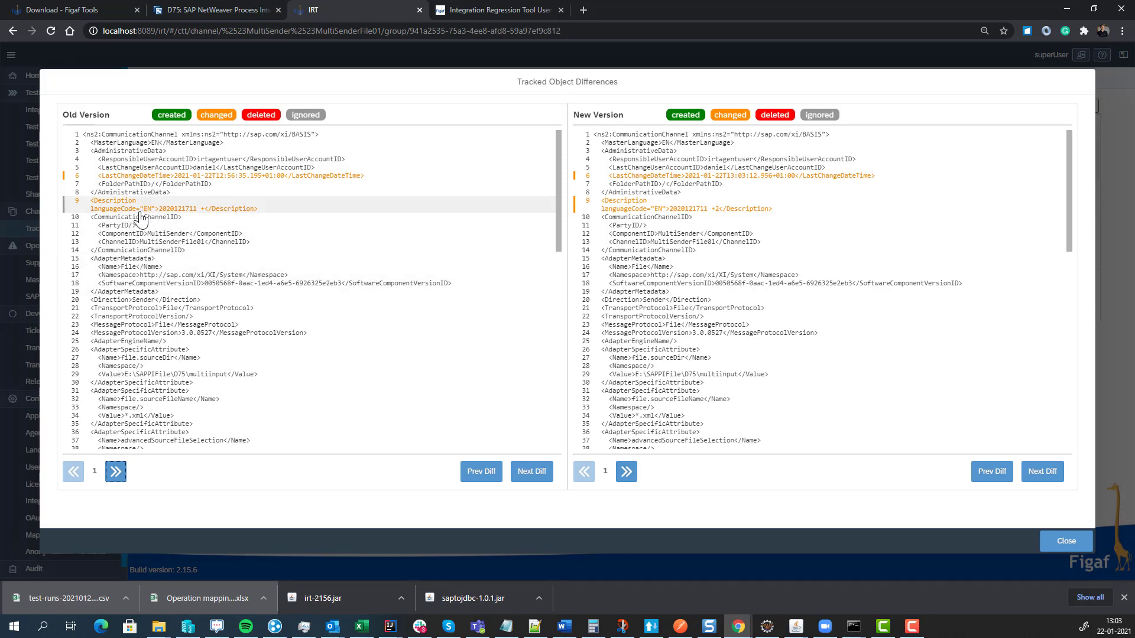
# - Review the XML differences, then return to the channel's object info page
pyautogui.scroll(-5, 226, 245)
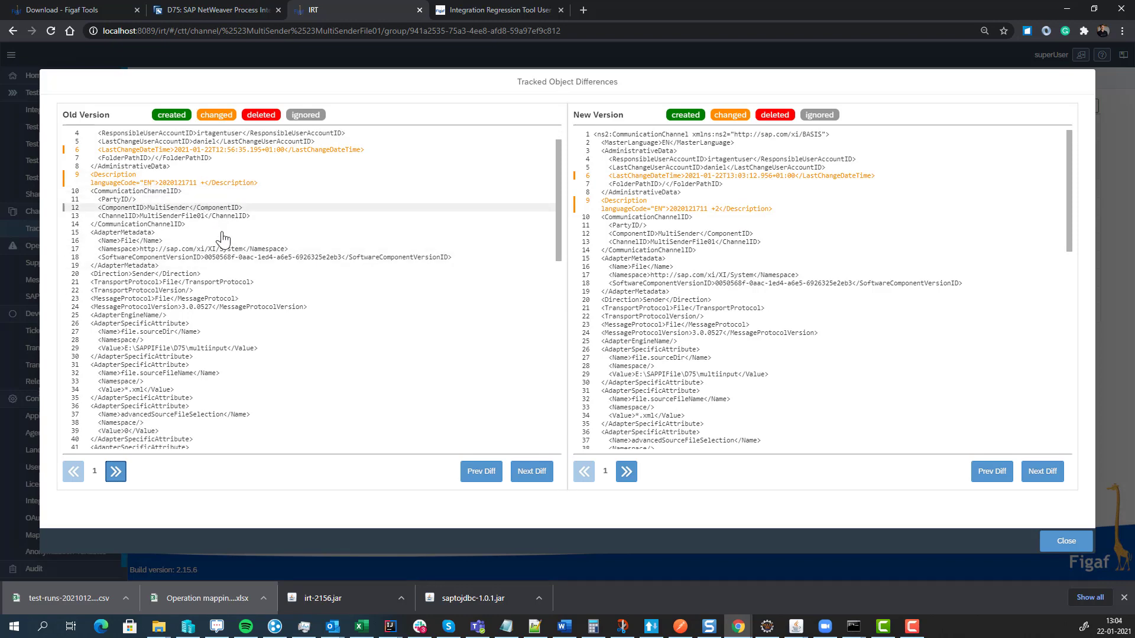
pyautogui.scroll(-4, 225, 250)
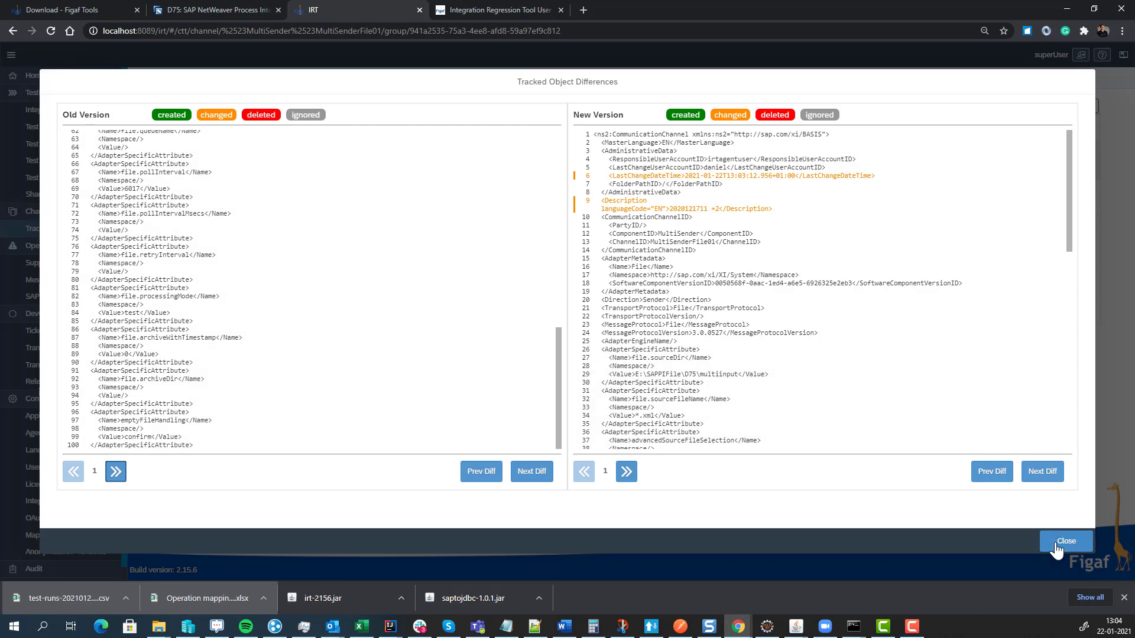
pyautogui.click(1054, 542)
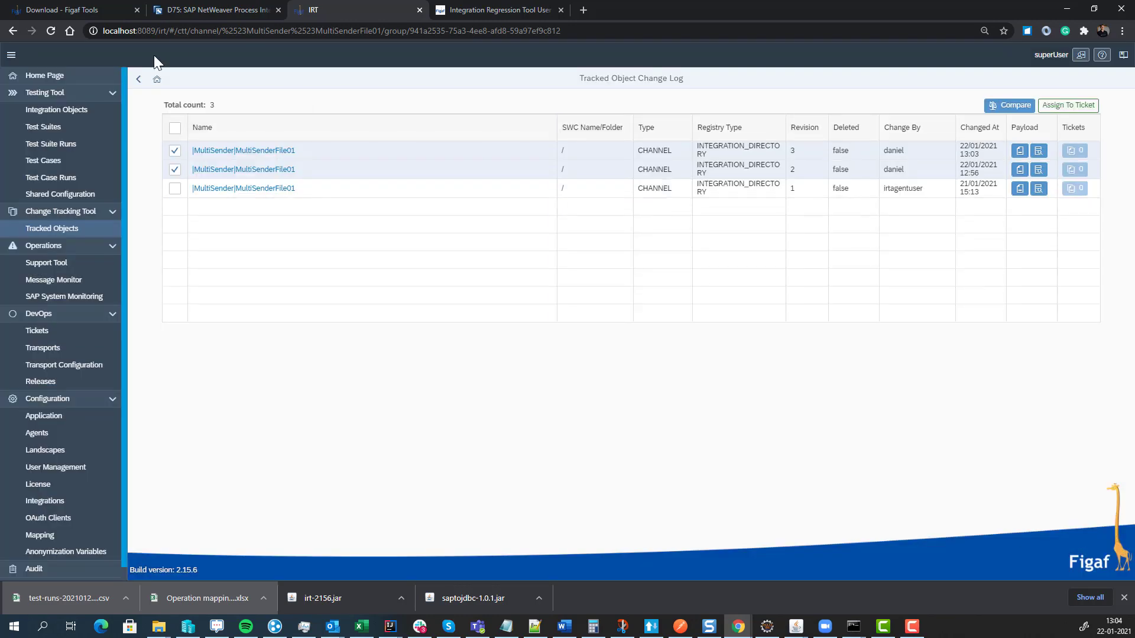
pyautogui.click(147, 79)
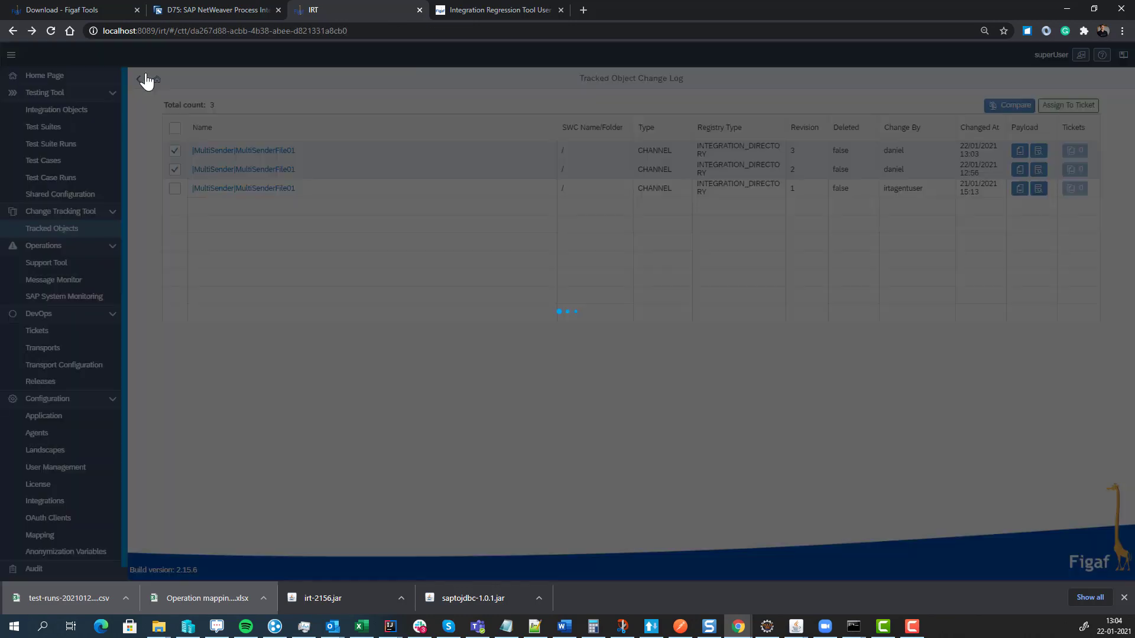
# - Pick MultiSenderFile01, Invoice01_OA and the Invoice mapping from Tracked Objects and assign them to a ticket
pyautogui.click(147, 80)
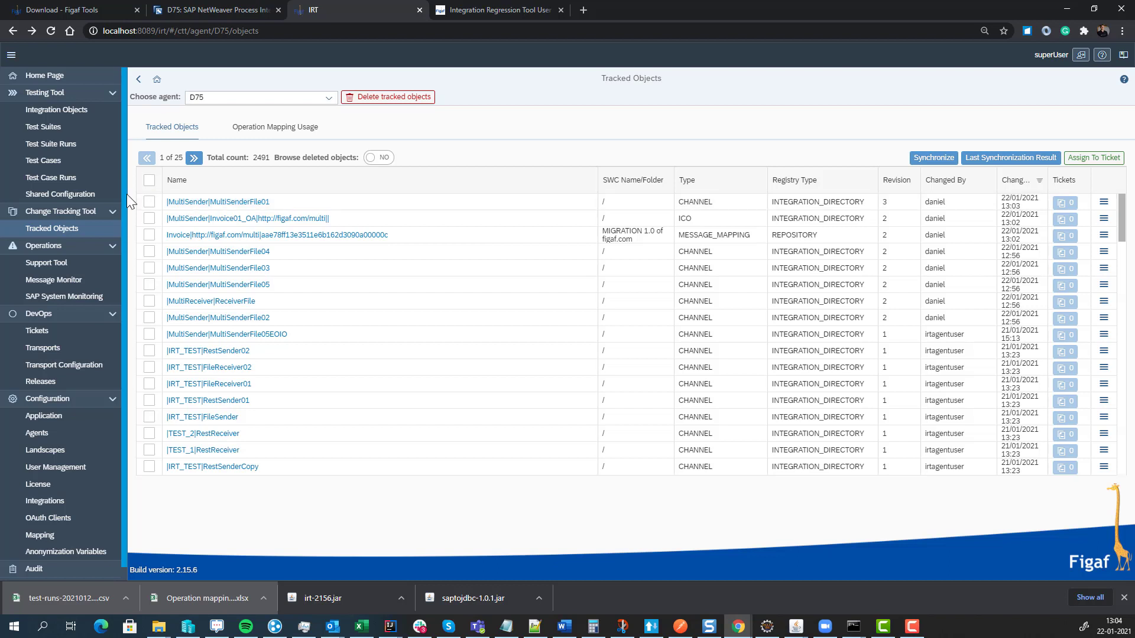
pyautogui.click(149, 201)
pyautogui.click(148, 218)
pyautogui.click(150, 235)
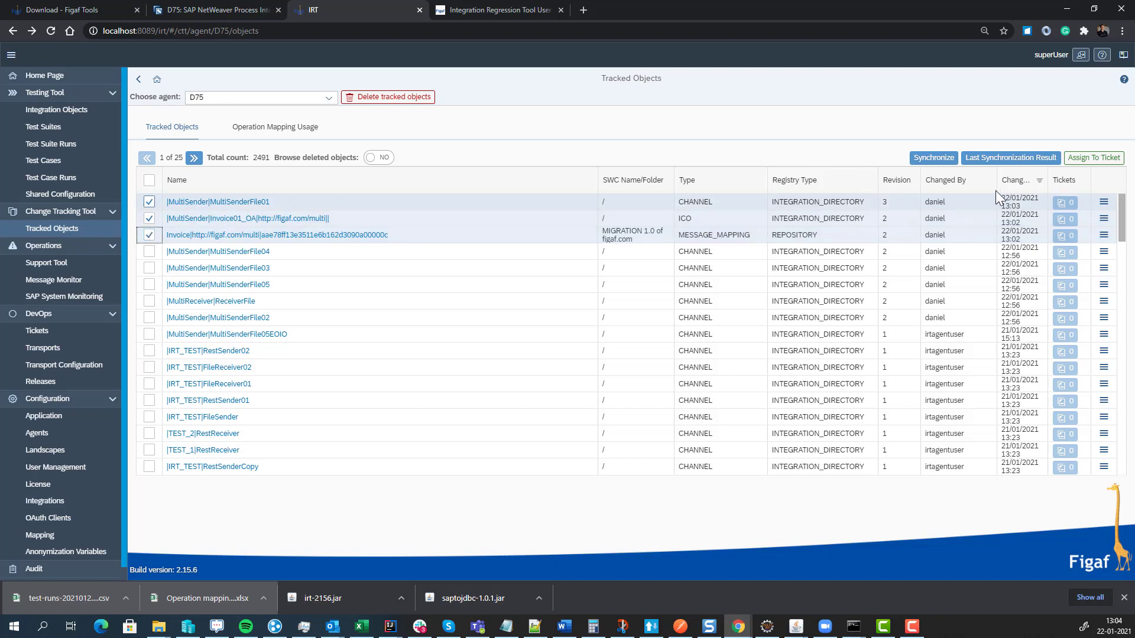
pyautogui.click(1087, 159)
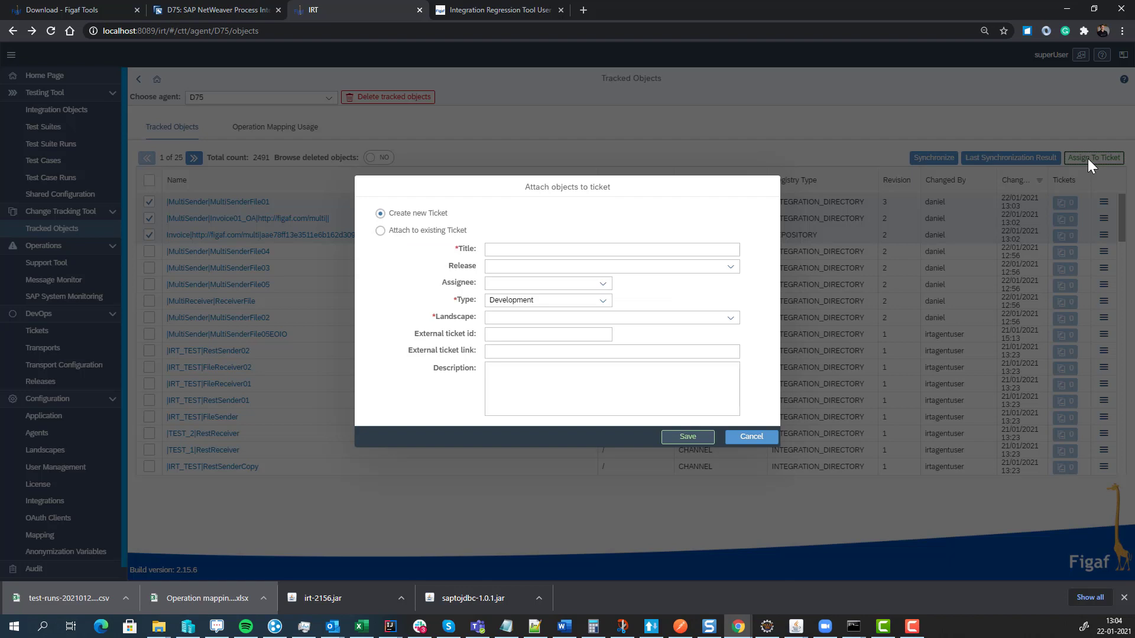
# - Title the new ticket 'My first ticket' and choose the SAP PI landscape
pyautogui.click(664, 249)
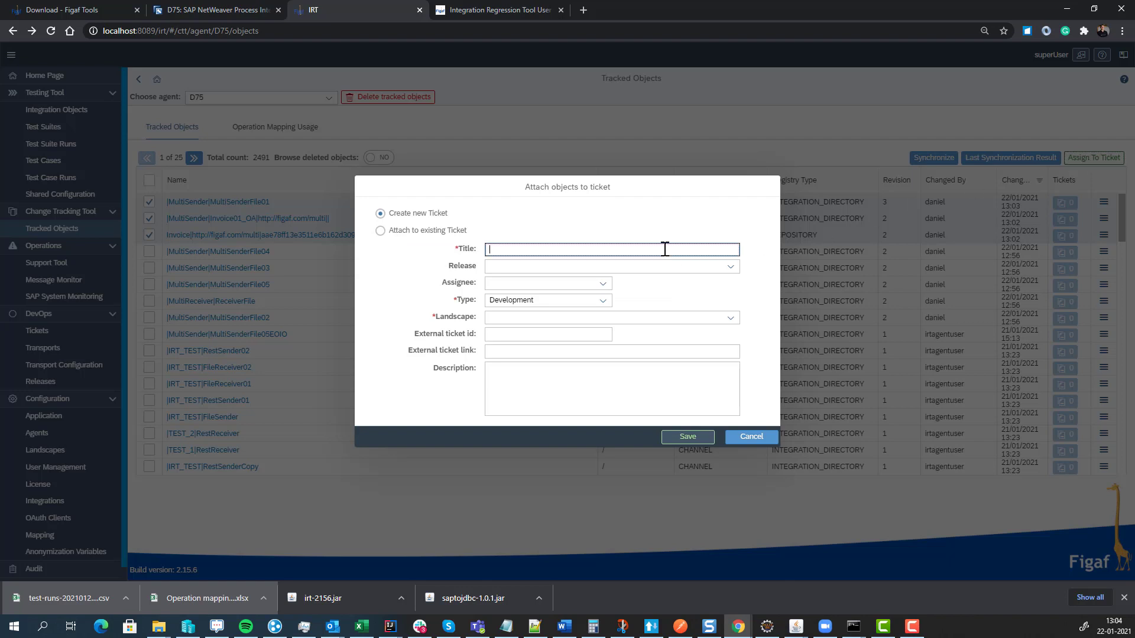
pyautogui.write('My first ticket')
pyautogui.press('Tab')
pyautogui.press('Tab')
pyautogui.press('Tab')
pyautogui.press('Tab')
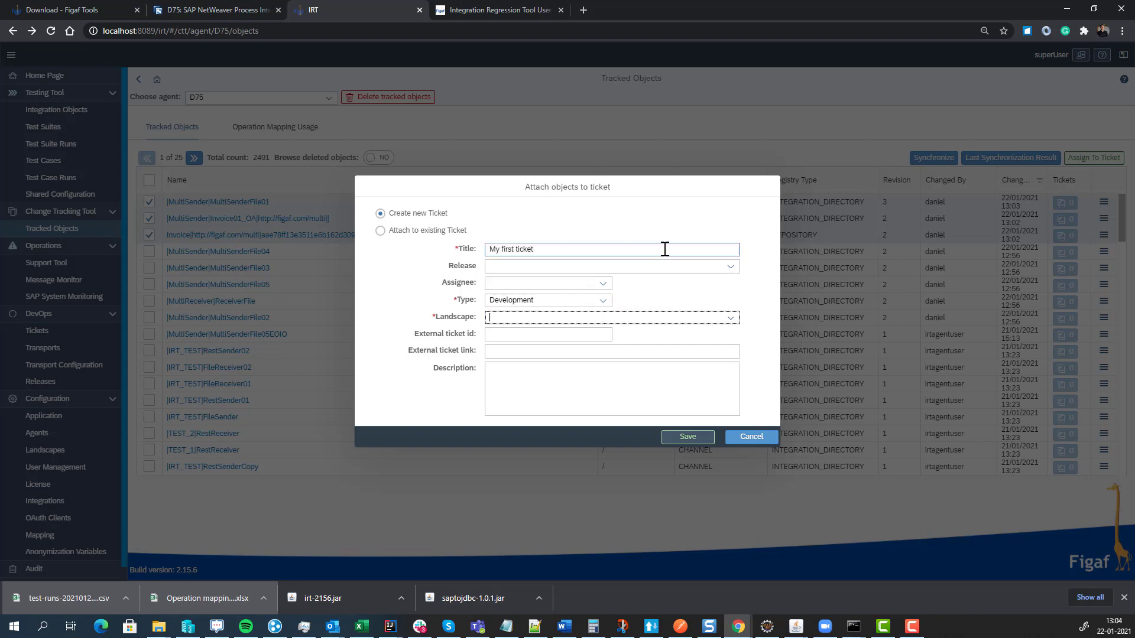
pyautogui.click(730, 318)
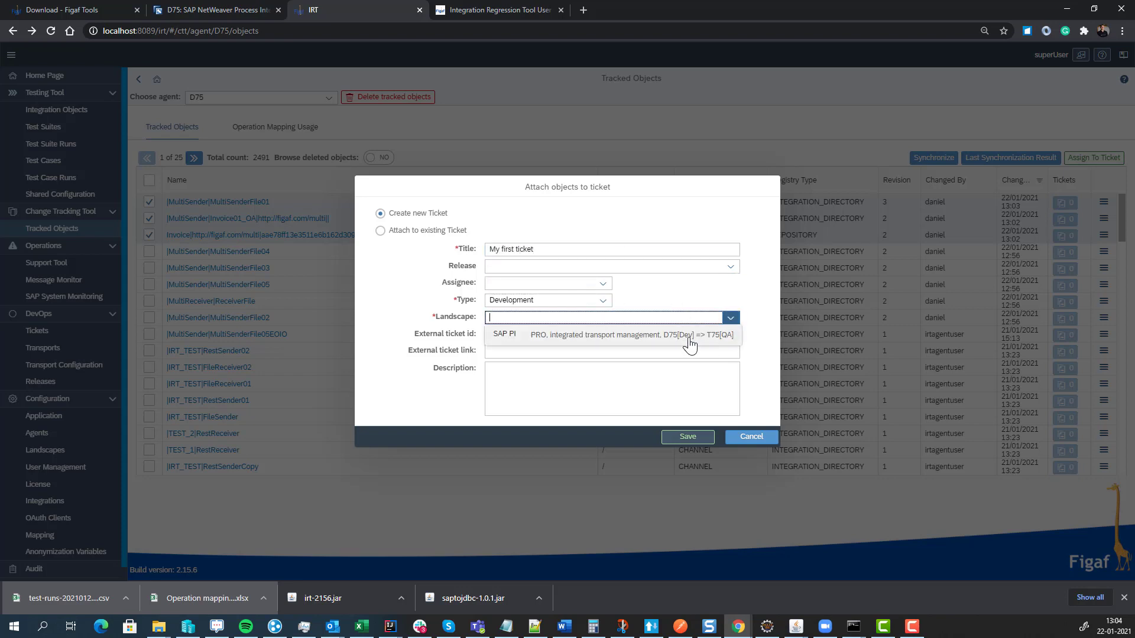
pyautogui.click(688, 338)
pyautogui.click(507, 338)
pyautogui.write('jira-34562')
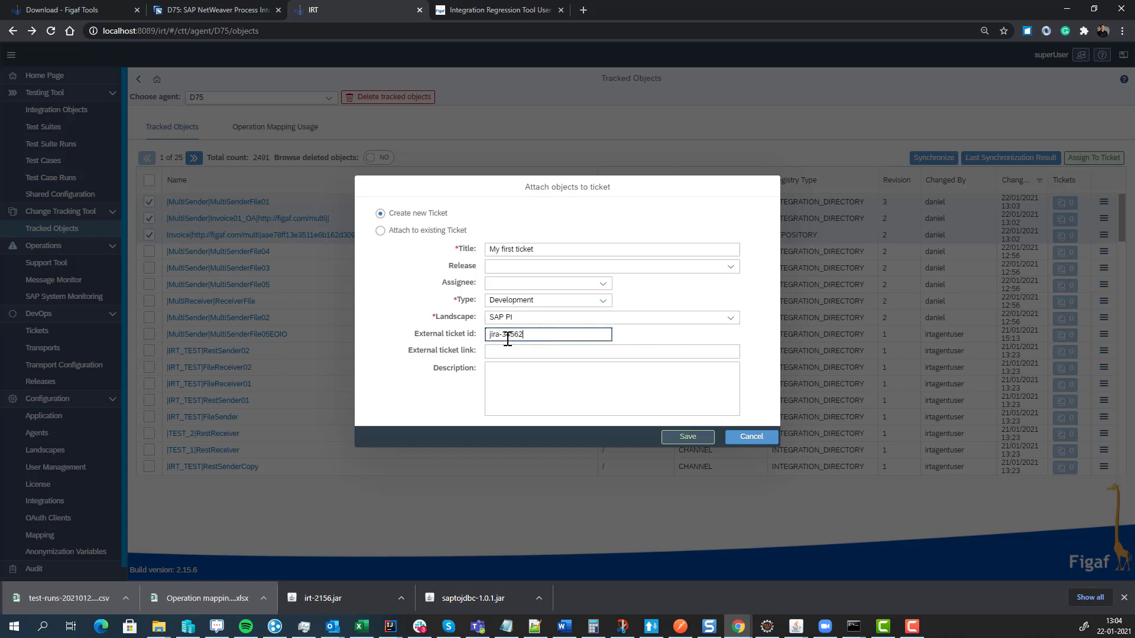
pyautogui.press('Tab')
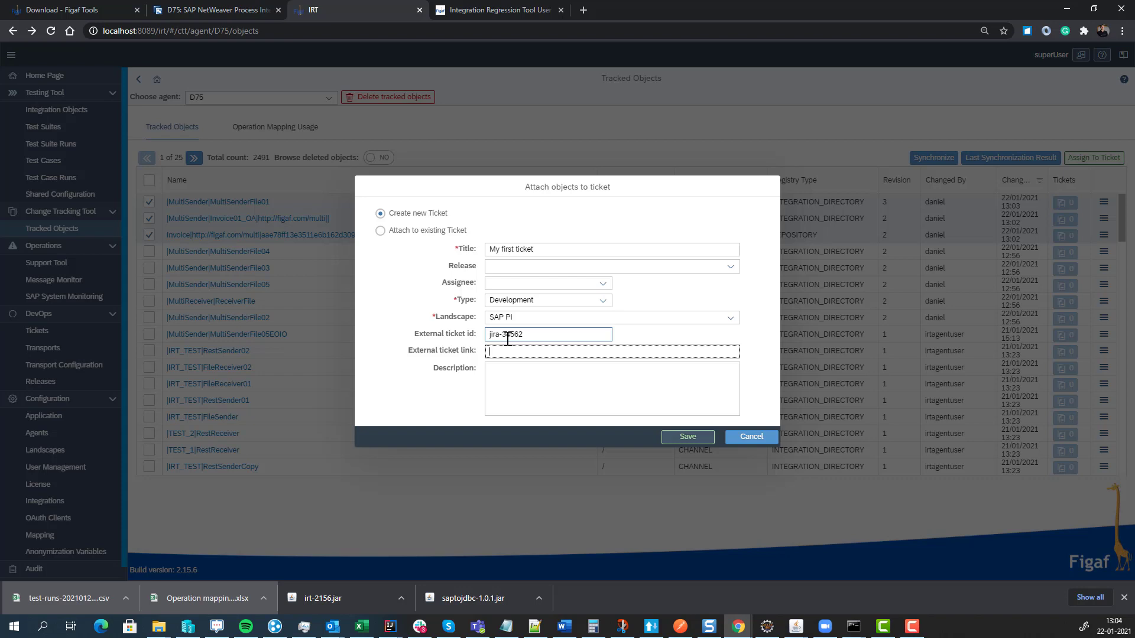
pyautogui.hotkey('shift', 'Tab')
pyautogui.hotkey('ctrl', 'c')
pyautogui.hotkey('ctrl', 'd')
pyautogui.hotkey('ctrl', 'f')
pyautogui.press('Tab')
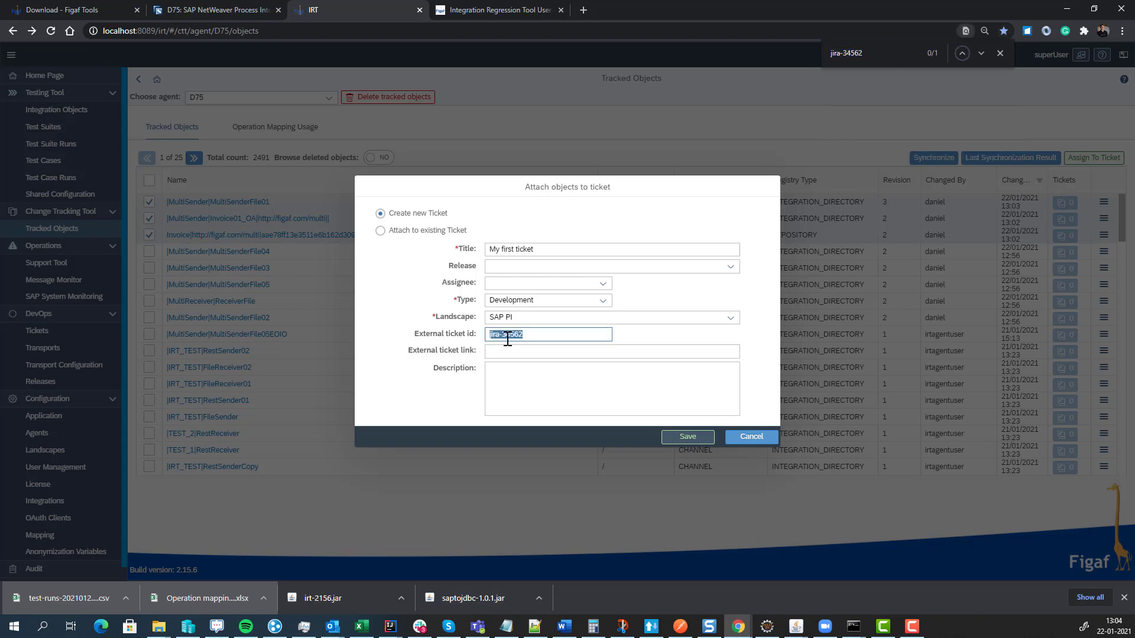
pyautogui.press('Tab')
pyautogui.click(515, 355)
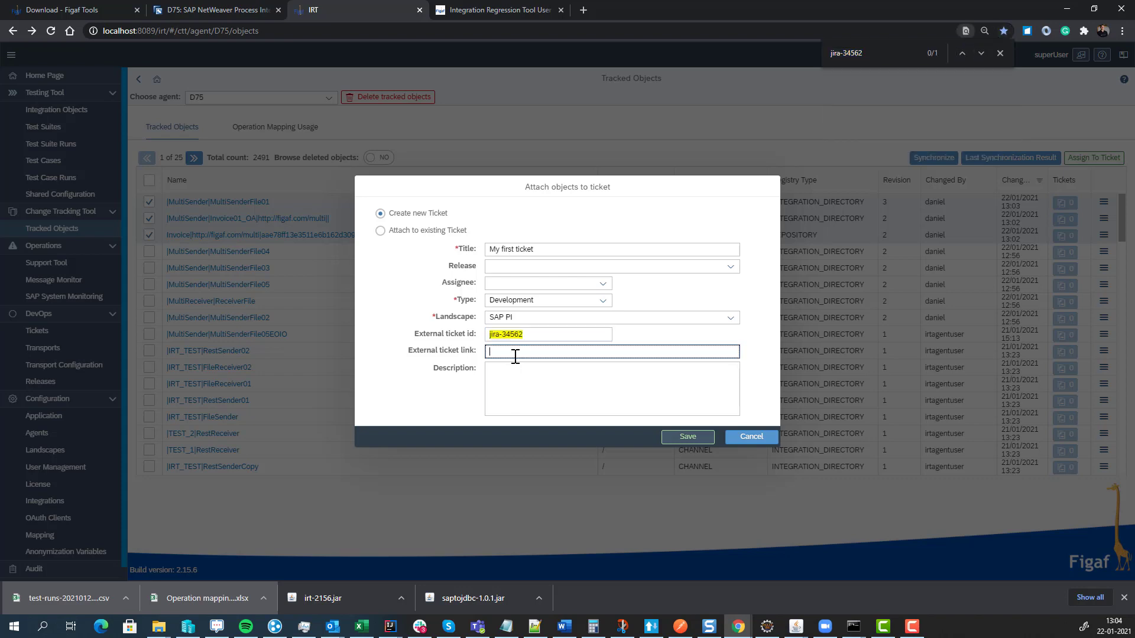
pyautogui.write('http://jirta.com/')
pyautogui.hotkey('ctrl', 'v')
# - Copy 'My first ticket' into the Description and save the ticket as ISSUE-1
pyautogui.click(523, 379)
pyautogui.click(534, 247)
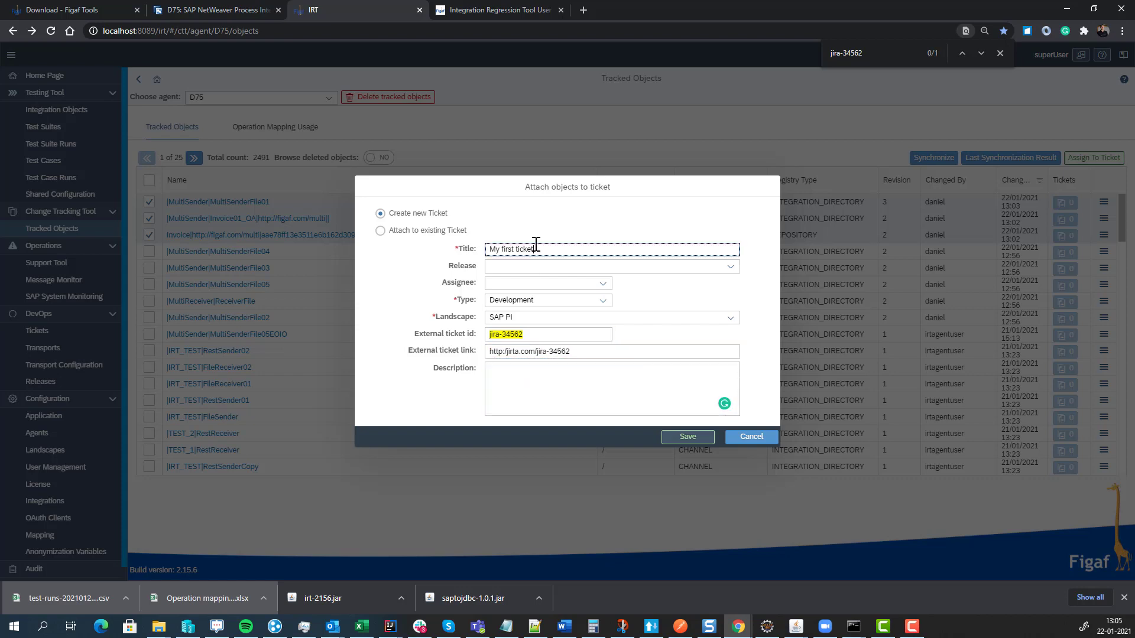
pyautogui.hotkey('ctrl', 'a')
pyautogui.hotkey('ctrl', 'v')
pyautogui.hotkey('ctrl', 'z')
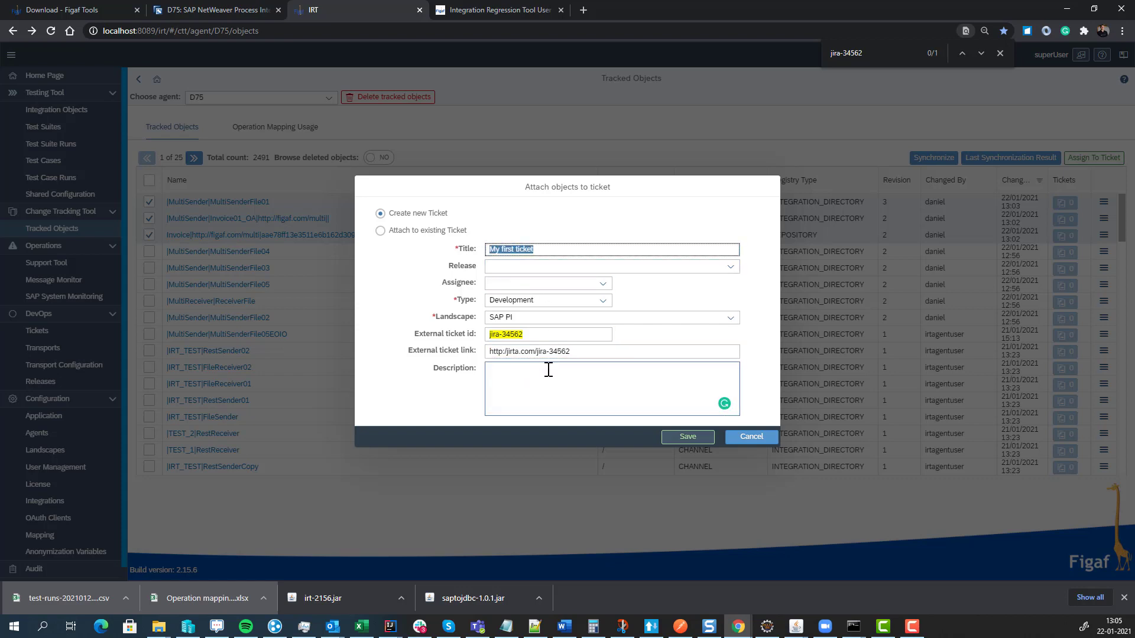
pyautogui.hotkey('ctrl', 'c')
pyautogui.click(545, 375)
pyautogui.hotkey('ctrl', 'v')
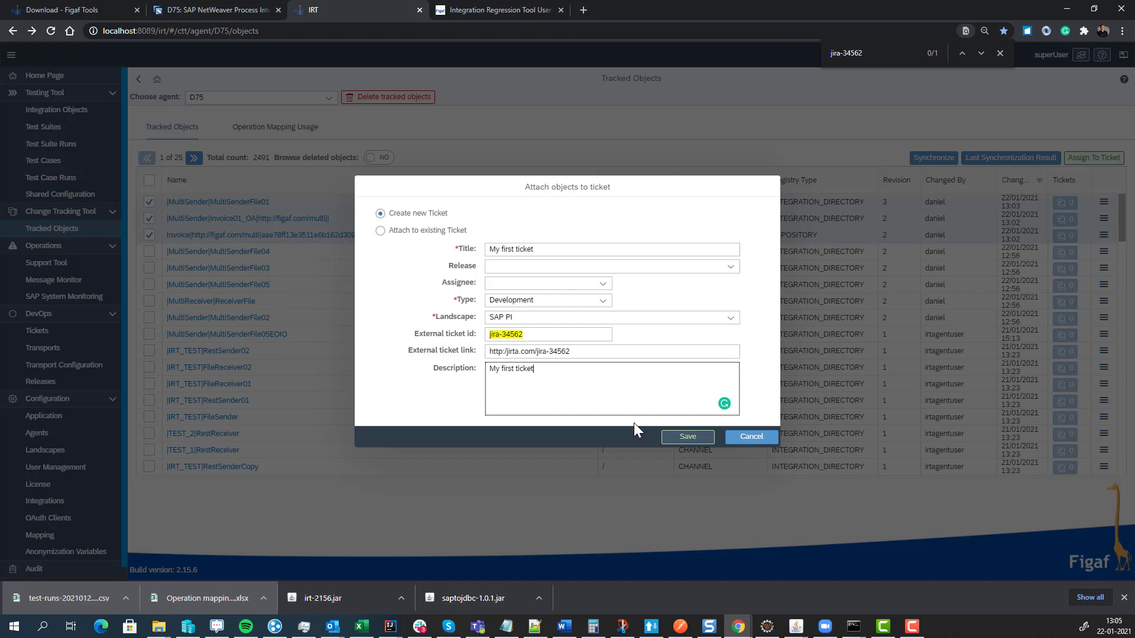
pyautogui.click(680, 436)
pyautogui.click(636, 341)
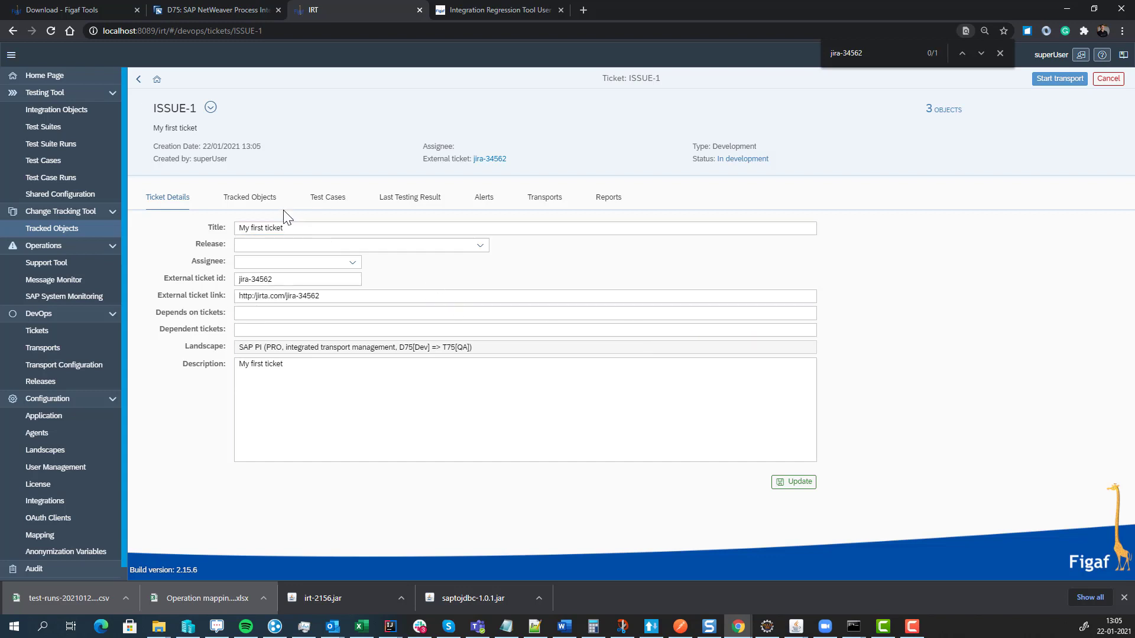
# - Look up test cases related to all three tracked objects and link all eight to ISSUE-1
pyautogui.click(240, 201)
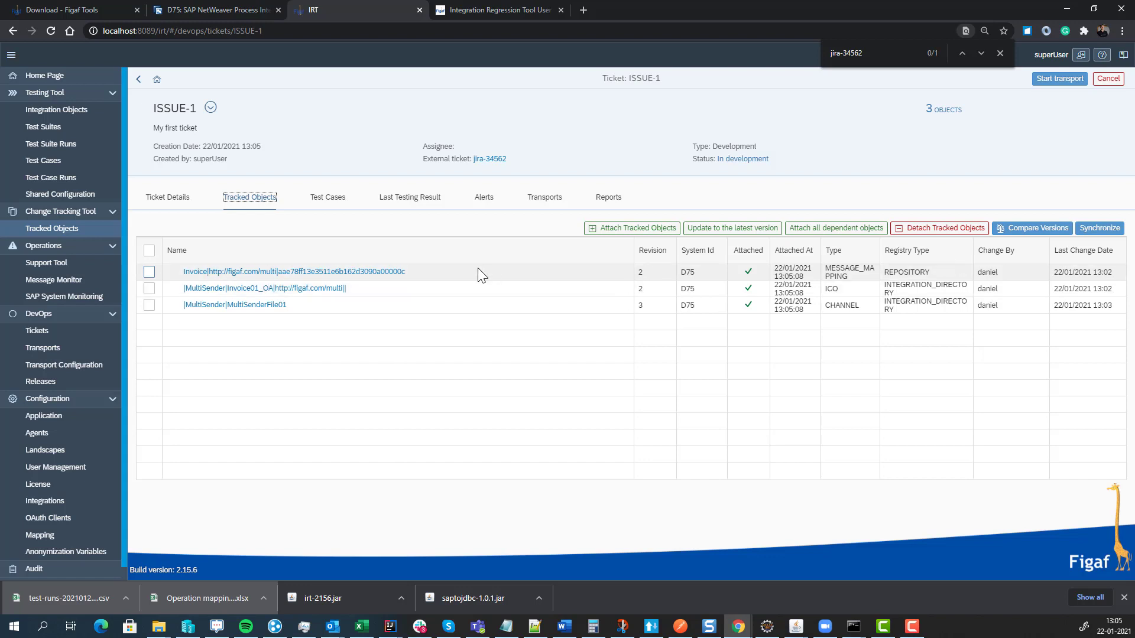
pyautogui.click(149, 251)
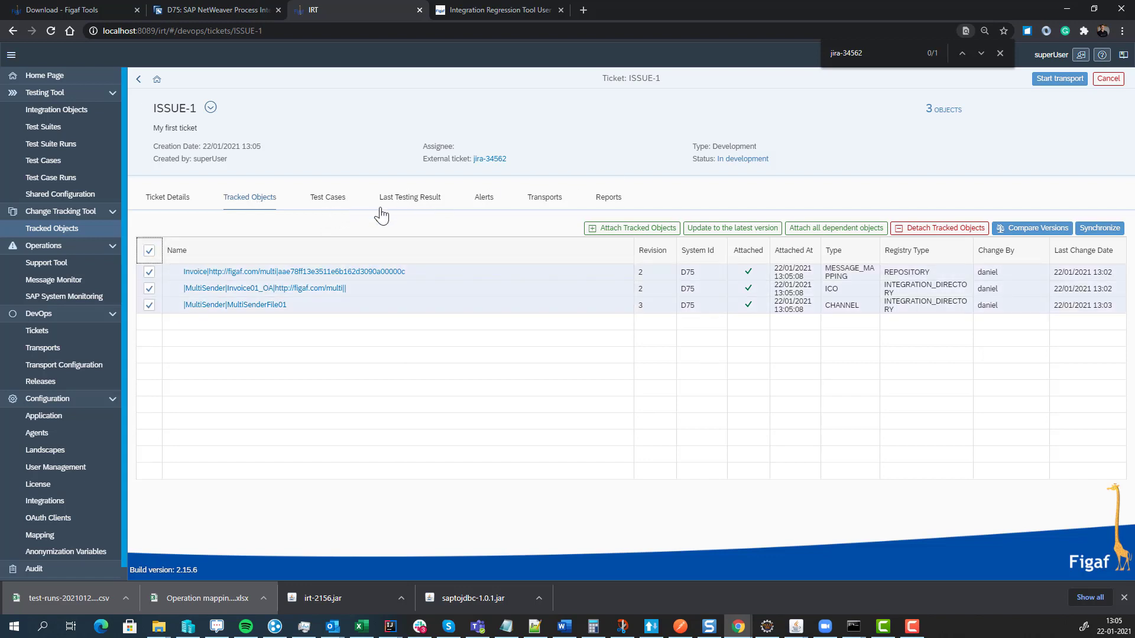
pyautogui.click(332, 198)
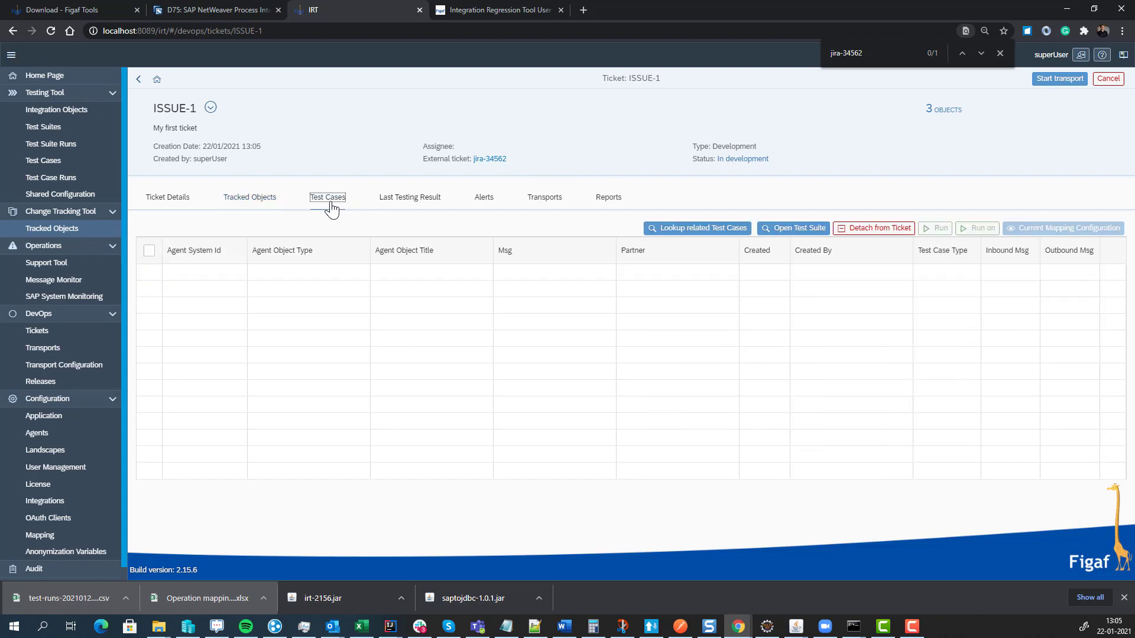
pyautogui.click(680, 229)
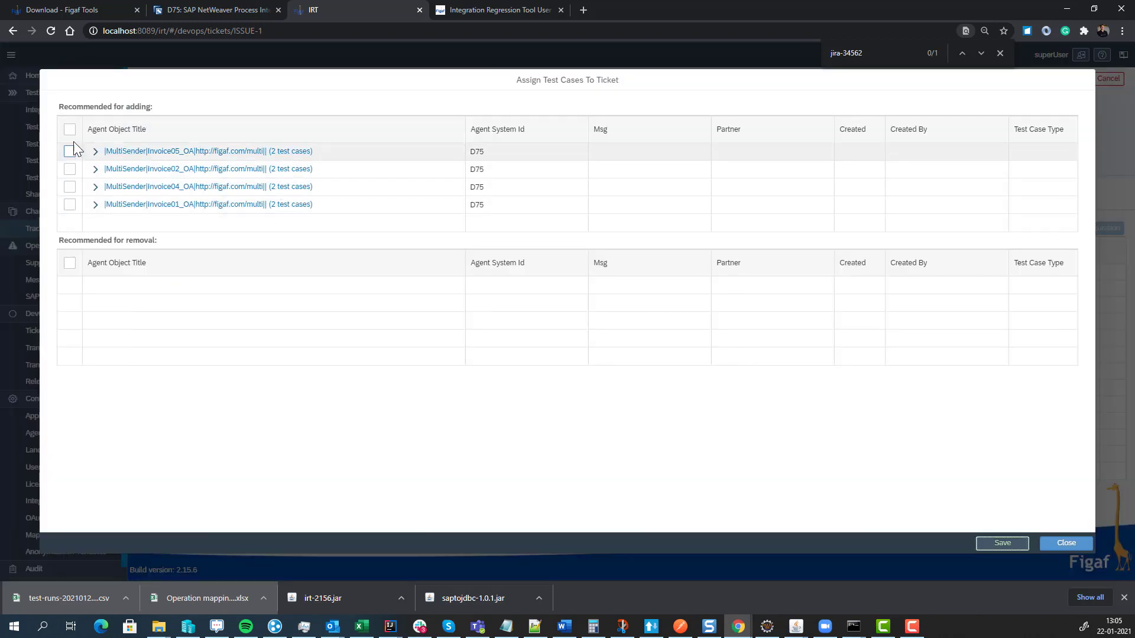
pyautogui.click(70, 129)
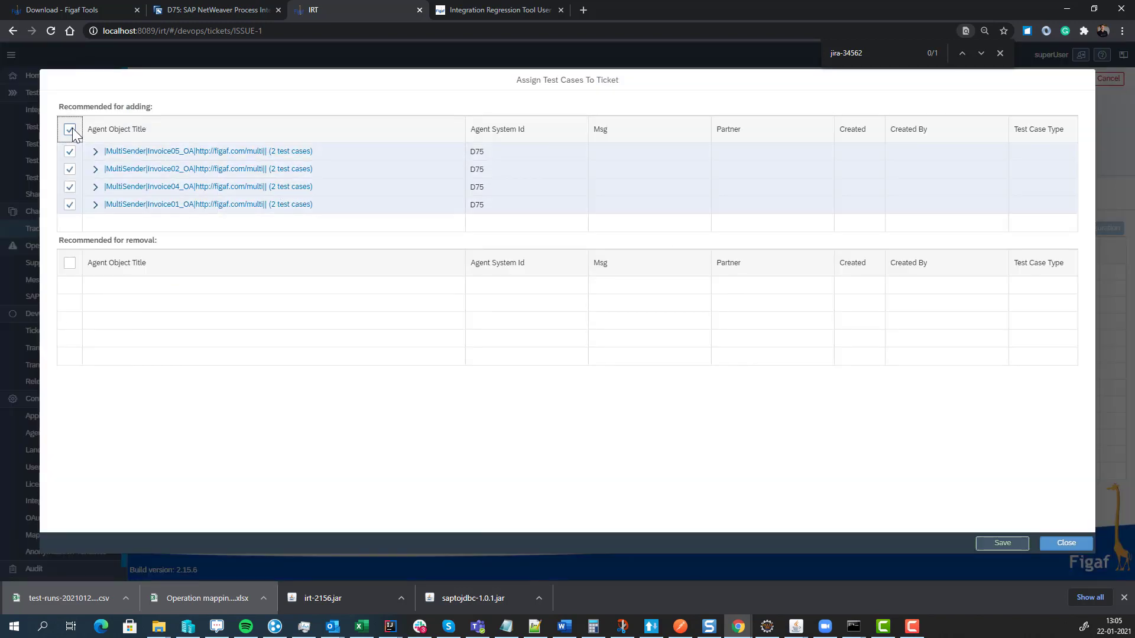
pyautogui.click(1001, 543)
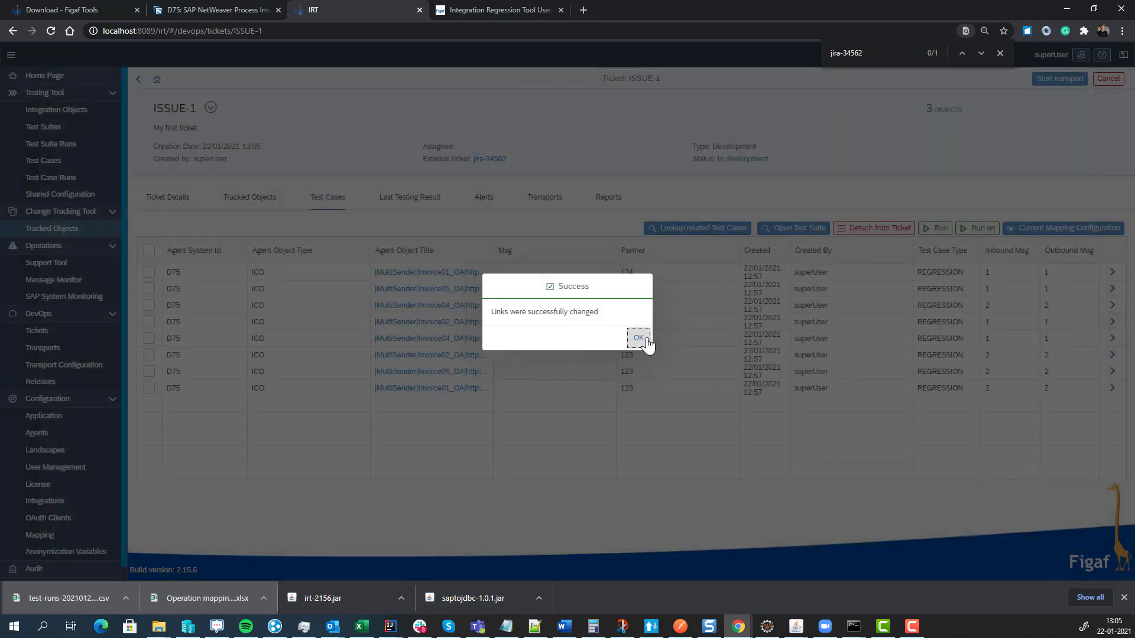
pyautogui.click(639, 338)
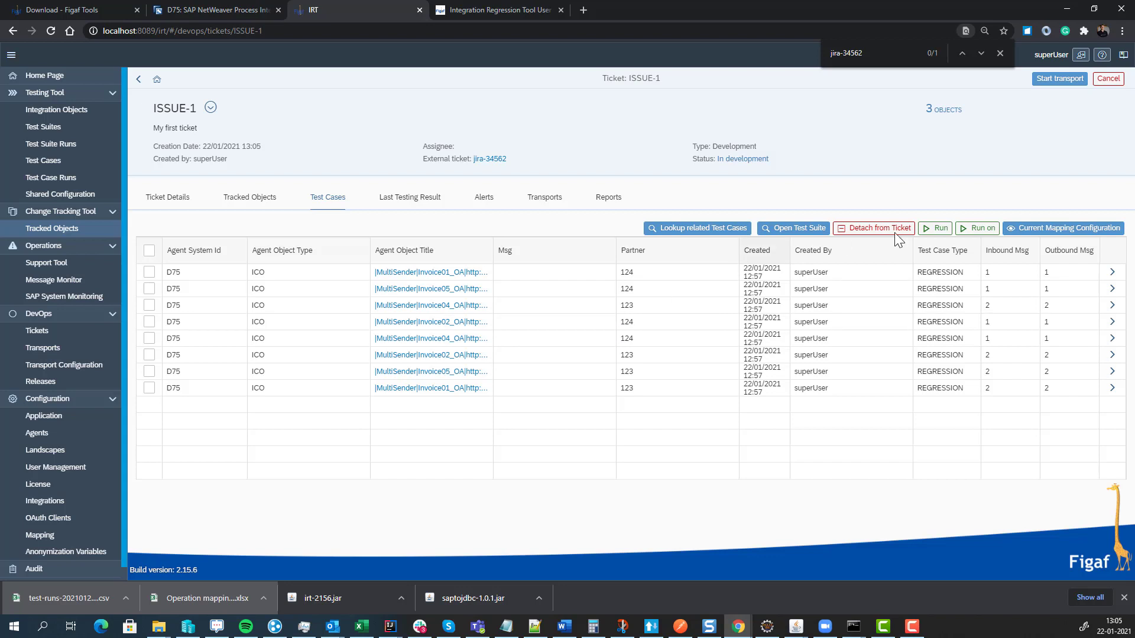
# - Run ISSUE-1's test cases on test system D75
pyautogui.click(971, 232)
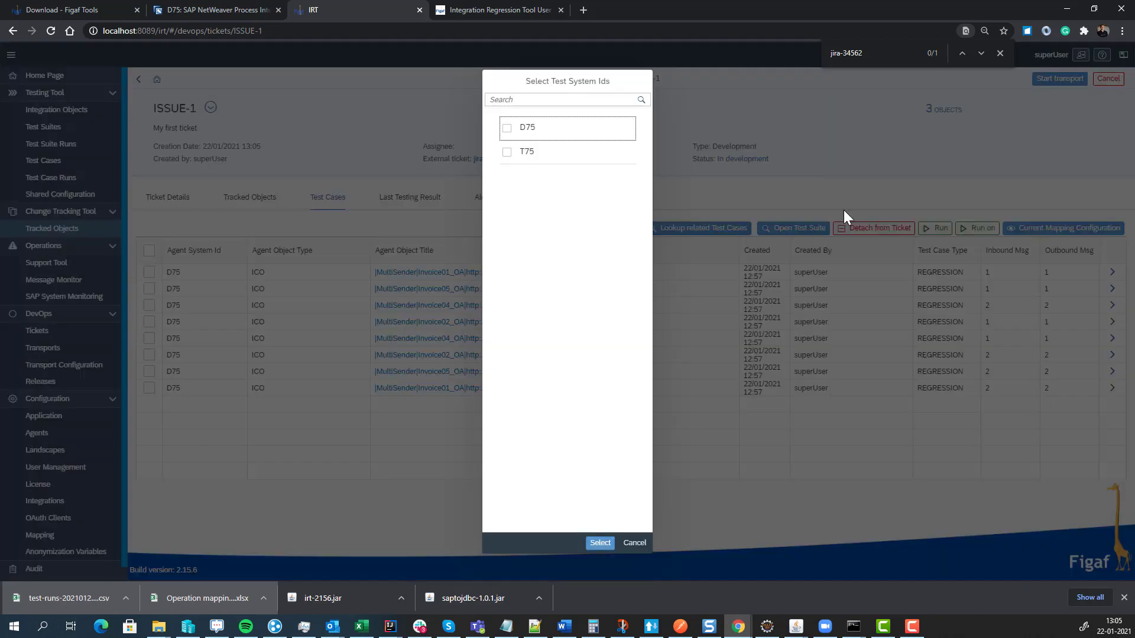
pyautogui.click(546, 133)
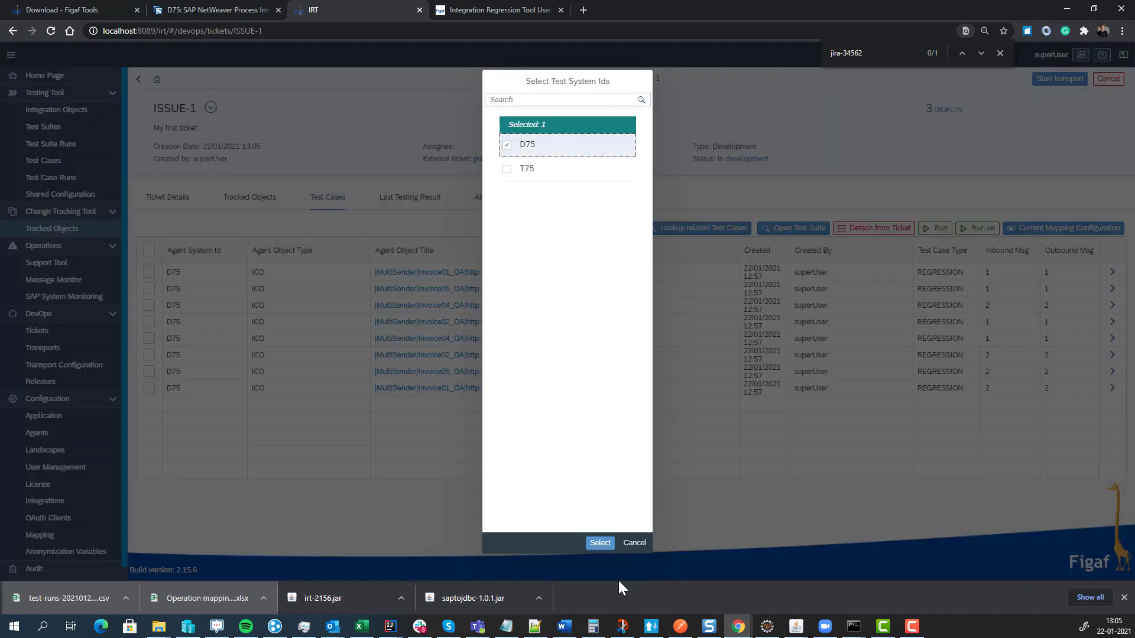
pyautogui.click(600, 543)
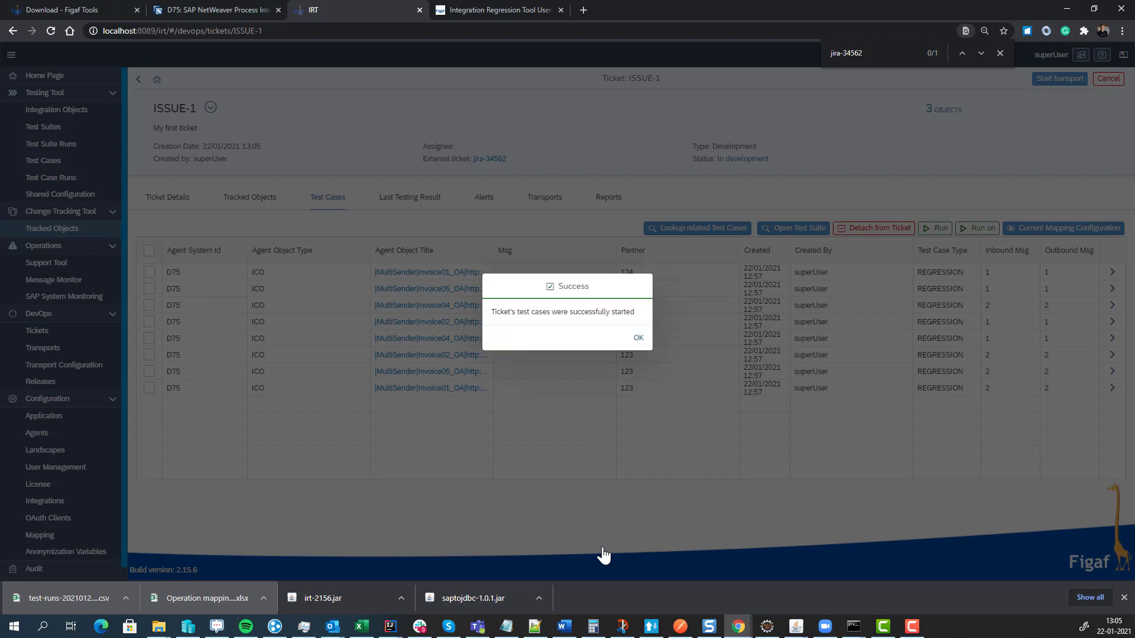
pyautogui.click(632, 338)
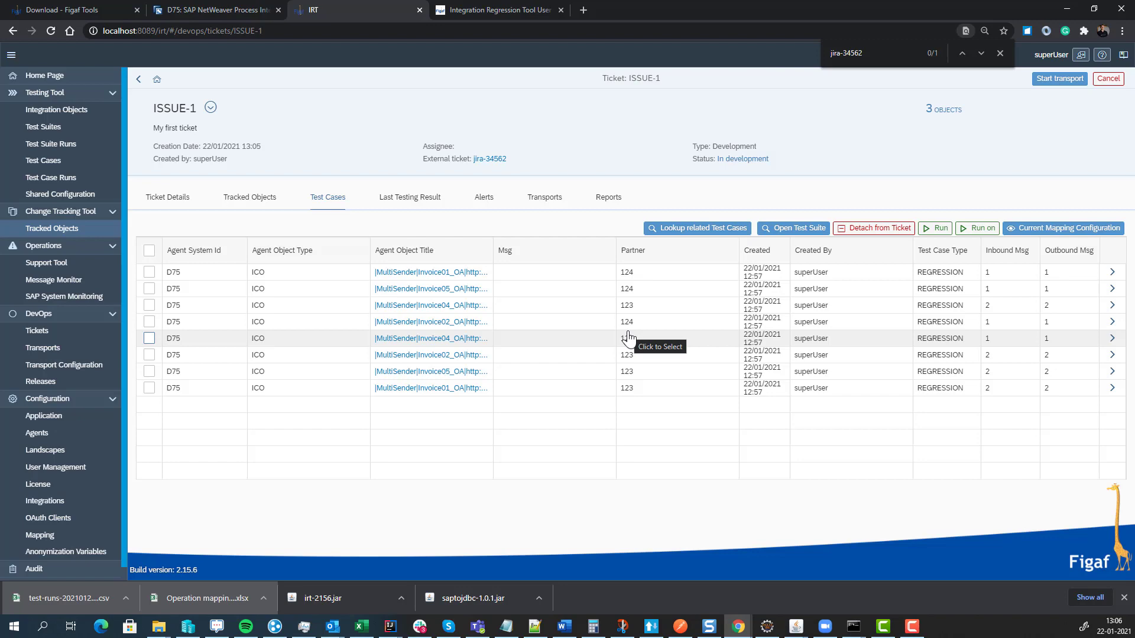
# - Open Last Testing Result and poll the remote results of the running tests
pyautogui.click(409, 198)
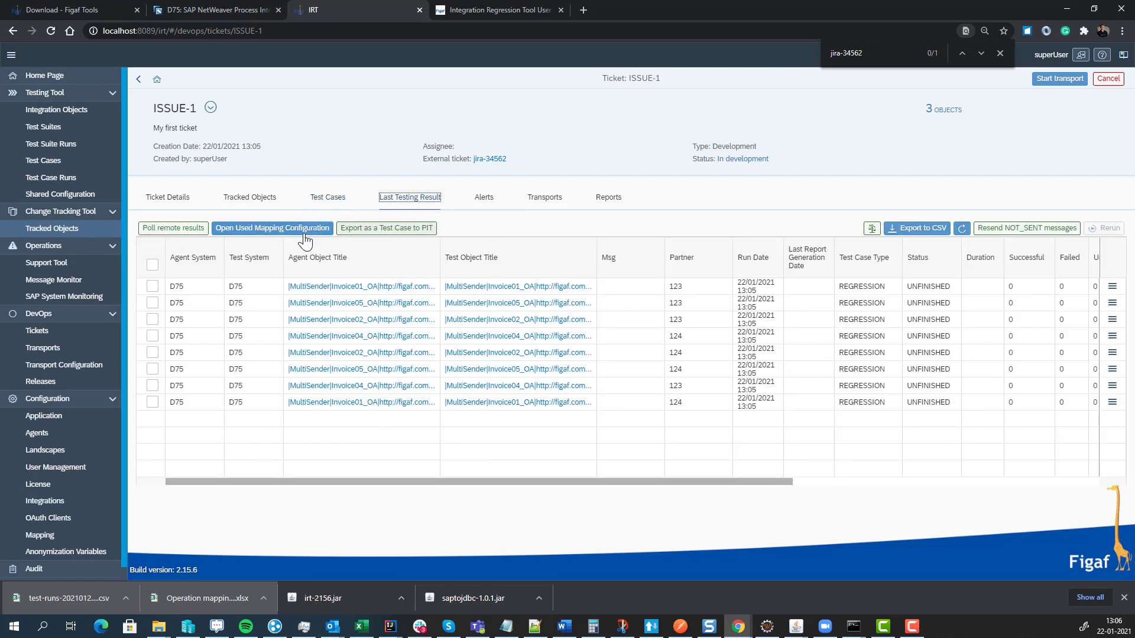
pyautogui.click(173, 228)
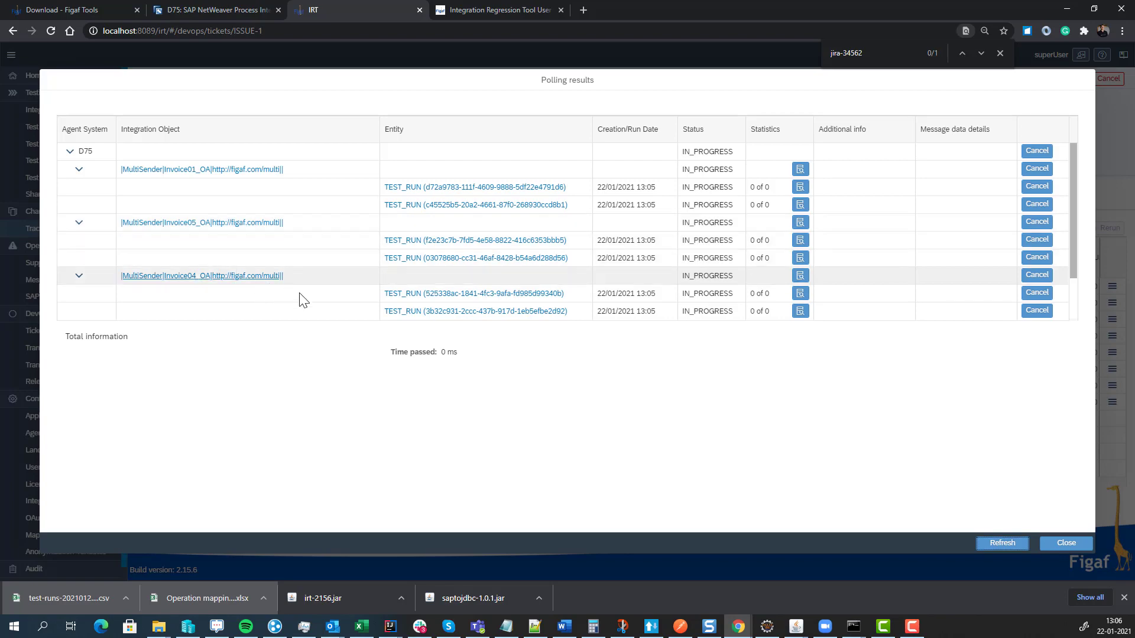
pyautogui.click(1001, 544)
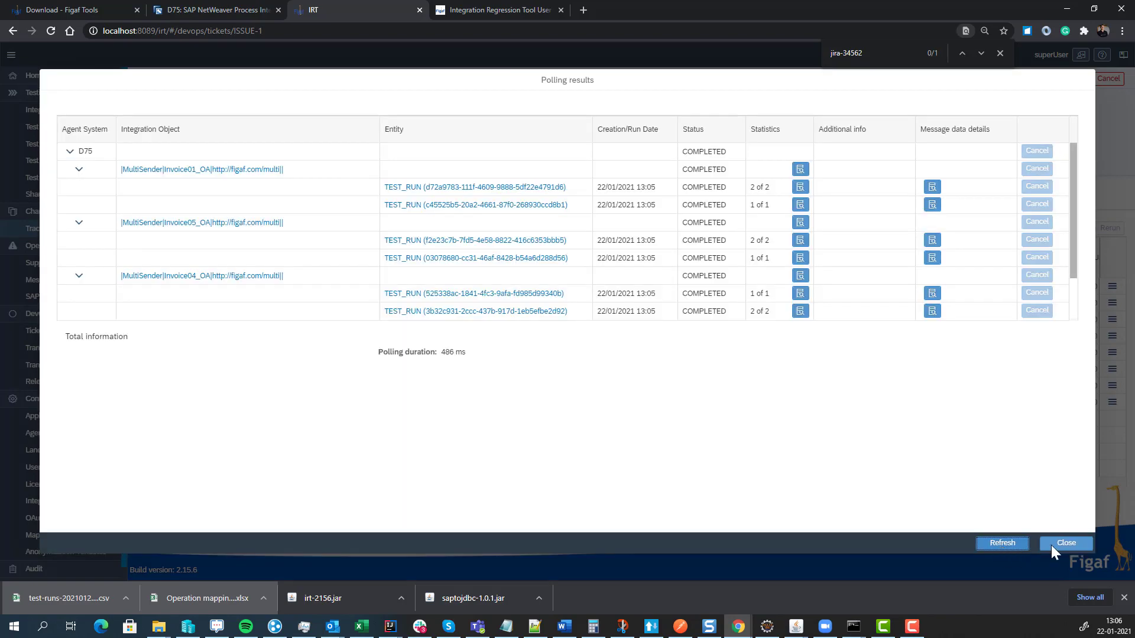
pyautogui.click(1052, 544)
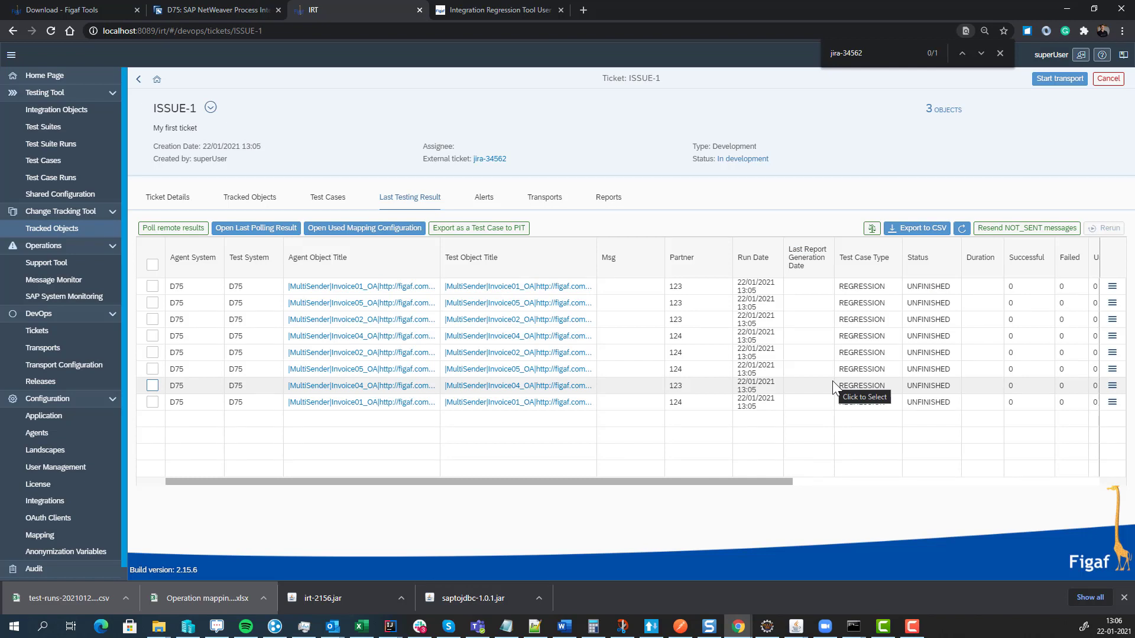
# - Check the Invoice01_OA mapping configuration used, then reload the testing results
pyautogui.click(383, 229)
pyautogui.click(338, 245)
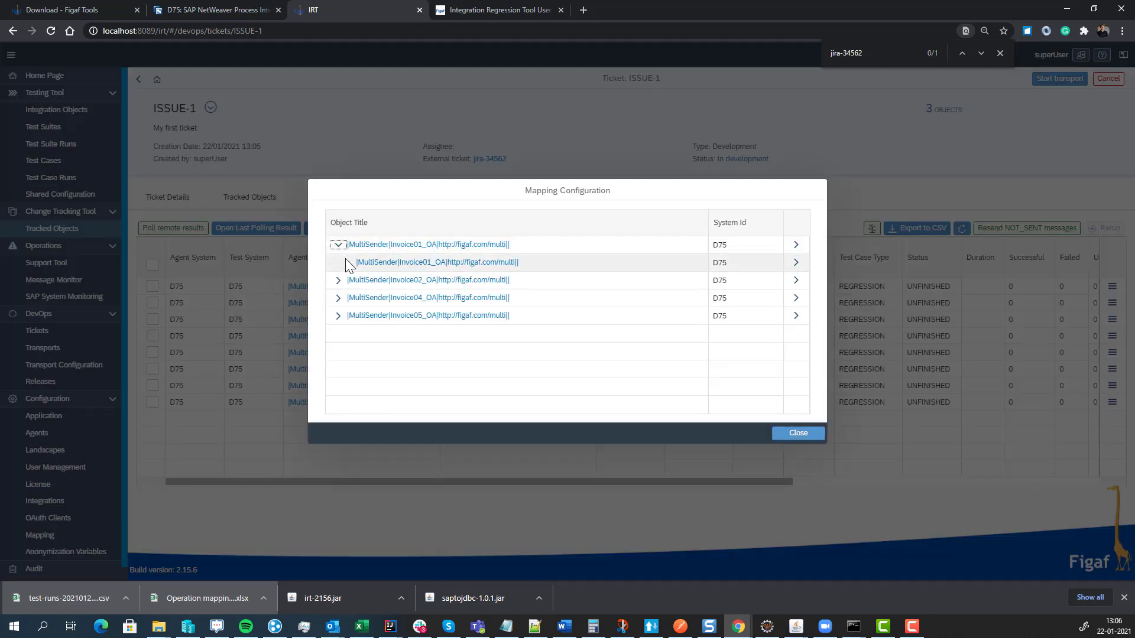
pyautogui.click(805, 442)
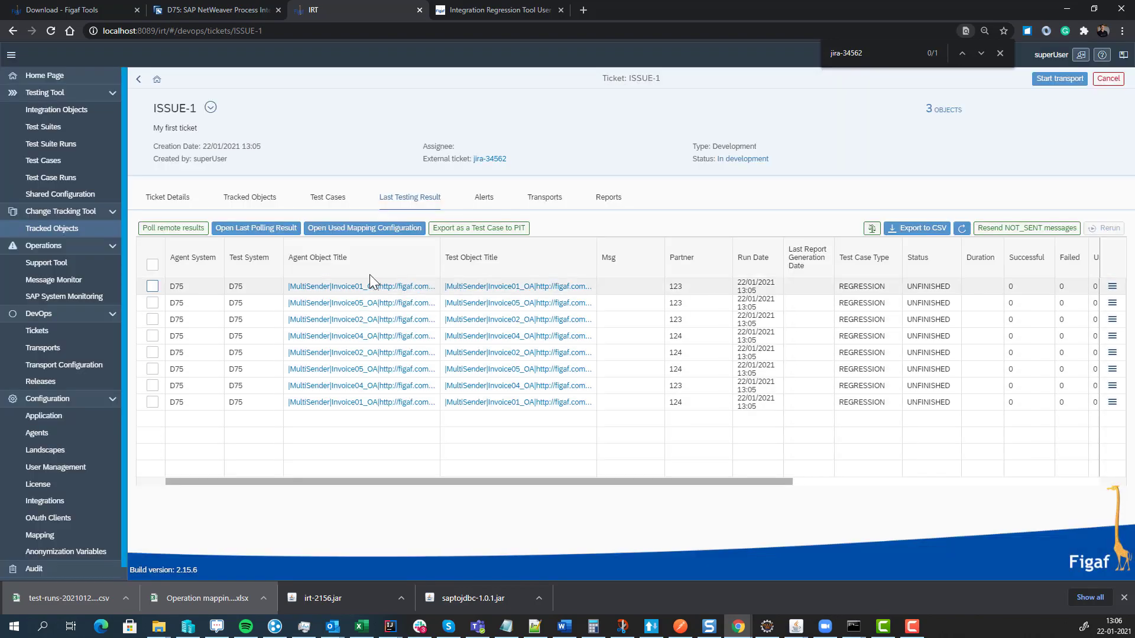
pyautogui.click(961, 232)
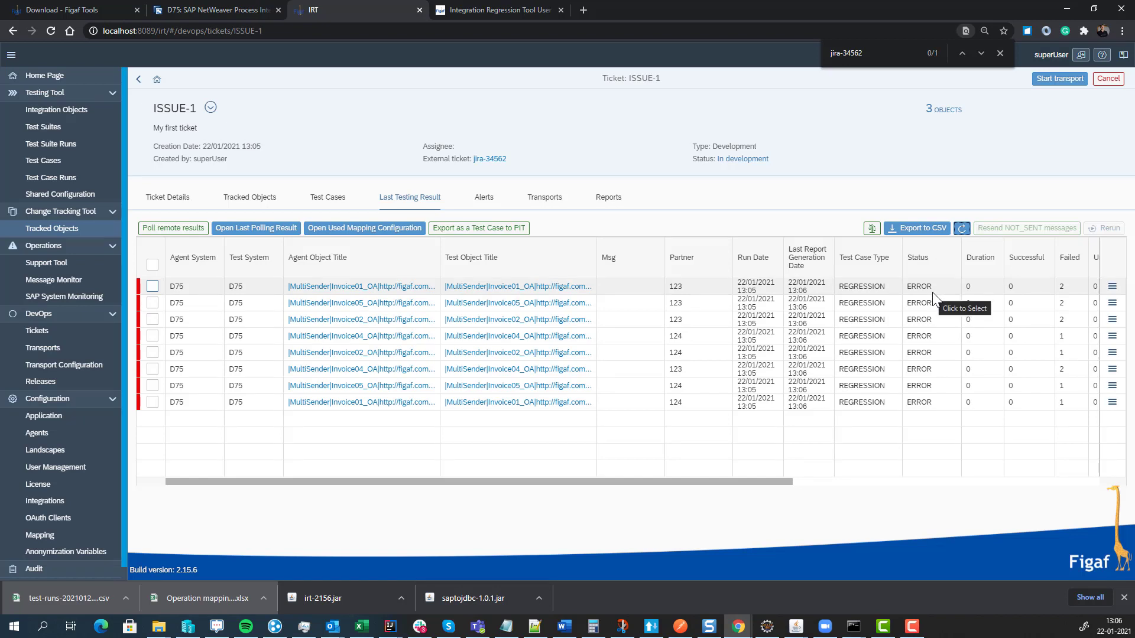
# - Compare the first run's expected and actual invoice messages, then select all eight results
pyautogui.click(1111, 286)
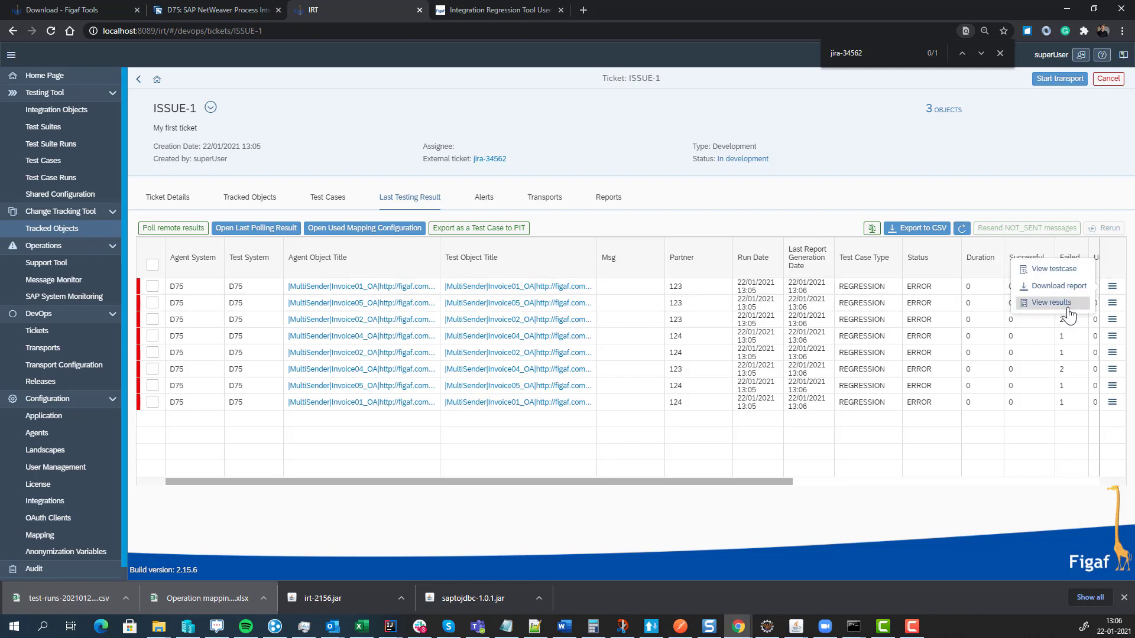
pyautogui.click(1063, 304)
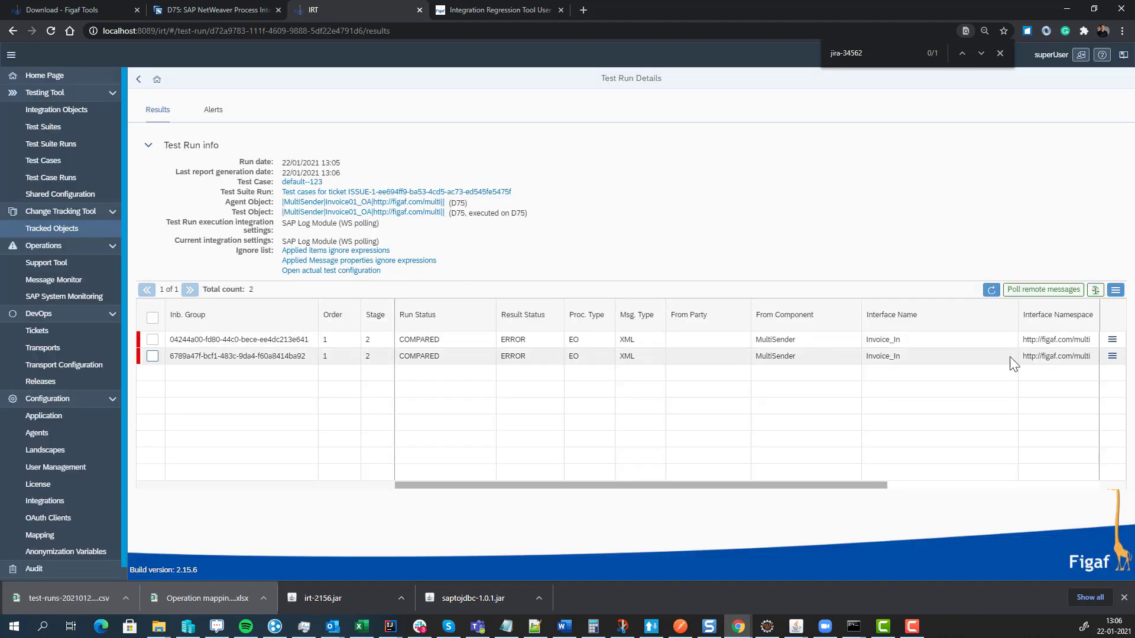
pyautogui.click(1110, 342)
pyautogui.click(1047, 354)
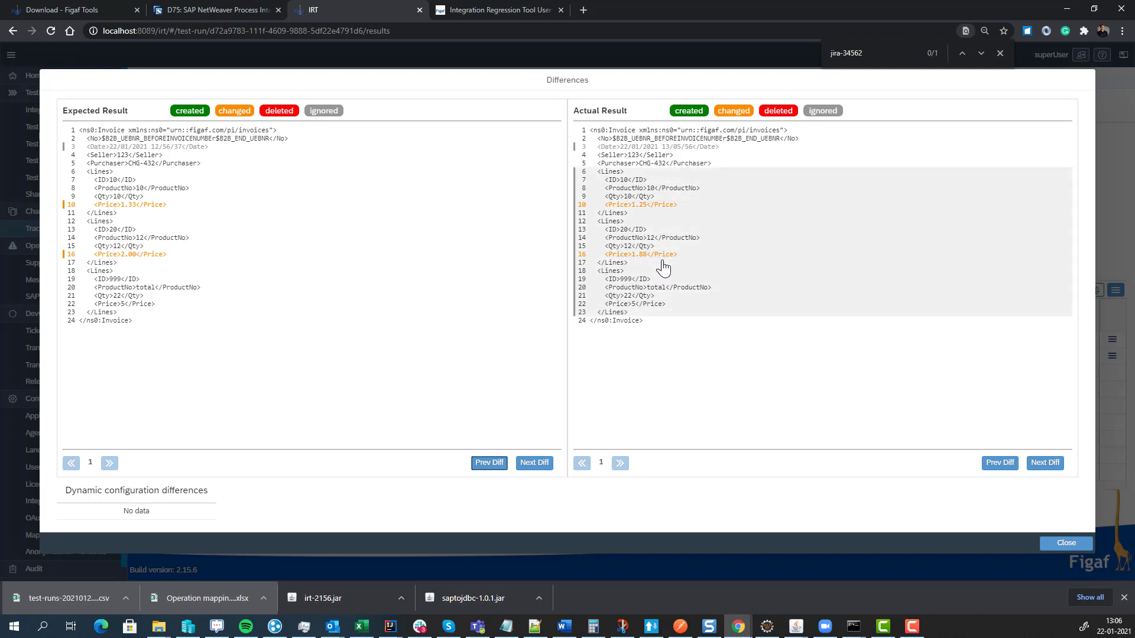
pyautogui.click(1076, 547)
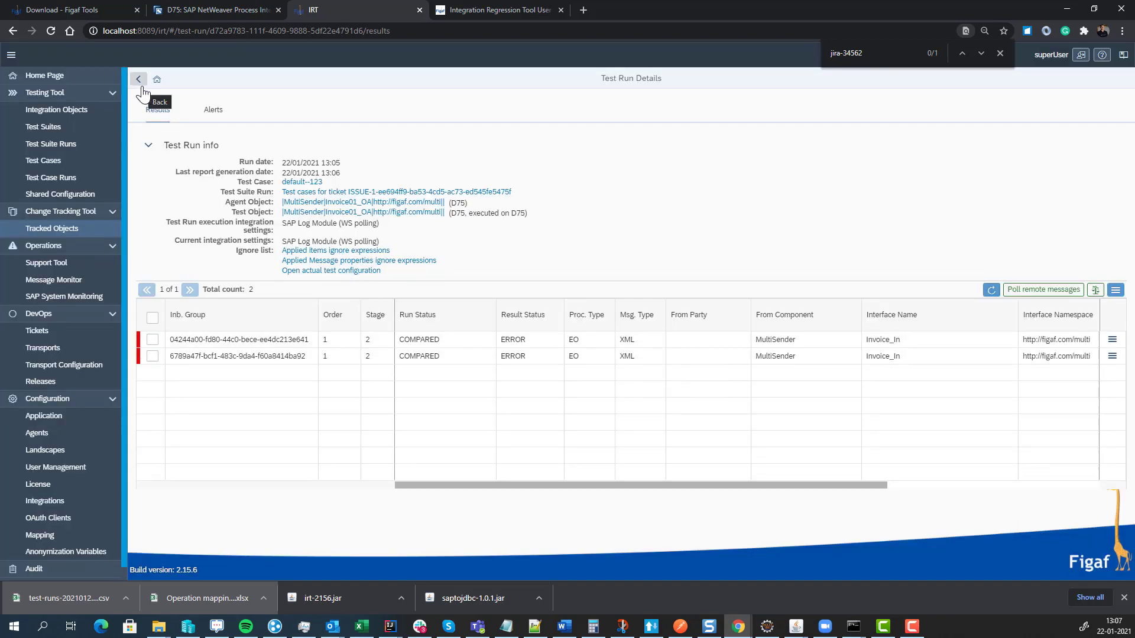
pyautogui.click(141, 87)
pyautogui.click(152, 265)
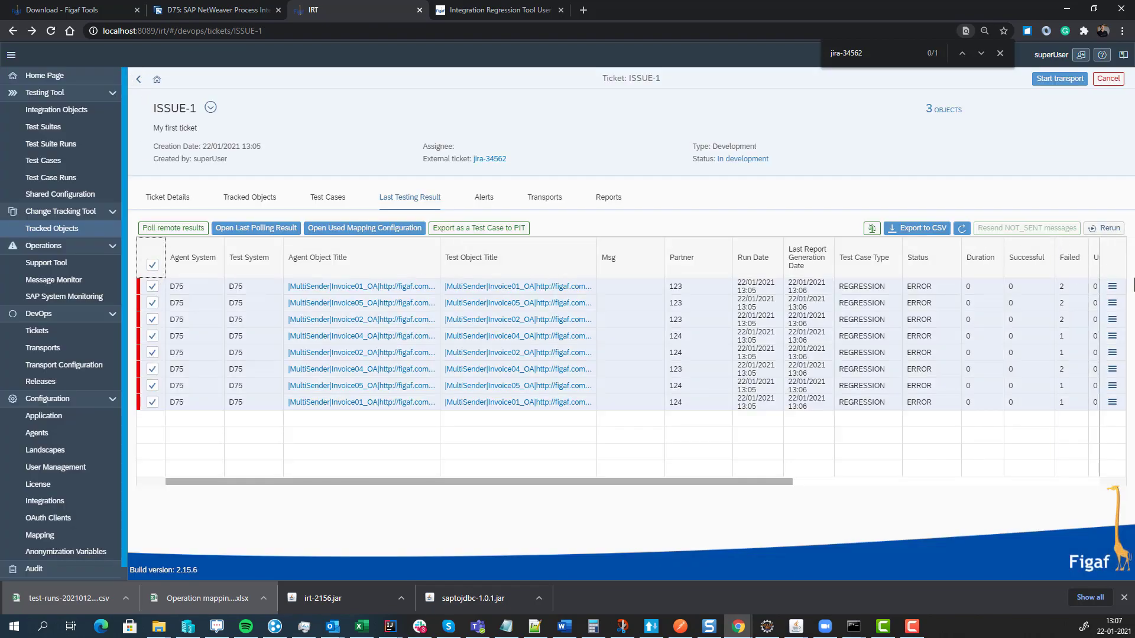
# - Update the first run's test case from both its ERROR message results, then return to ISSUE-1
pyautogui.click(1112, 286)
pyautogui.click(1069, 304)
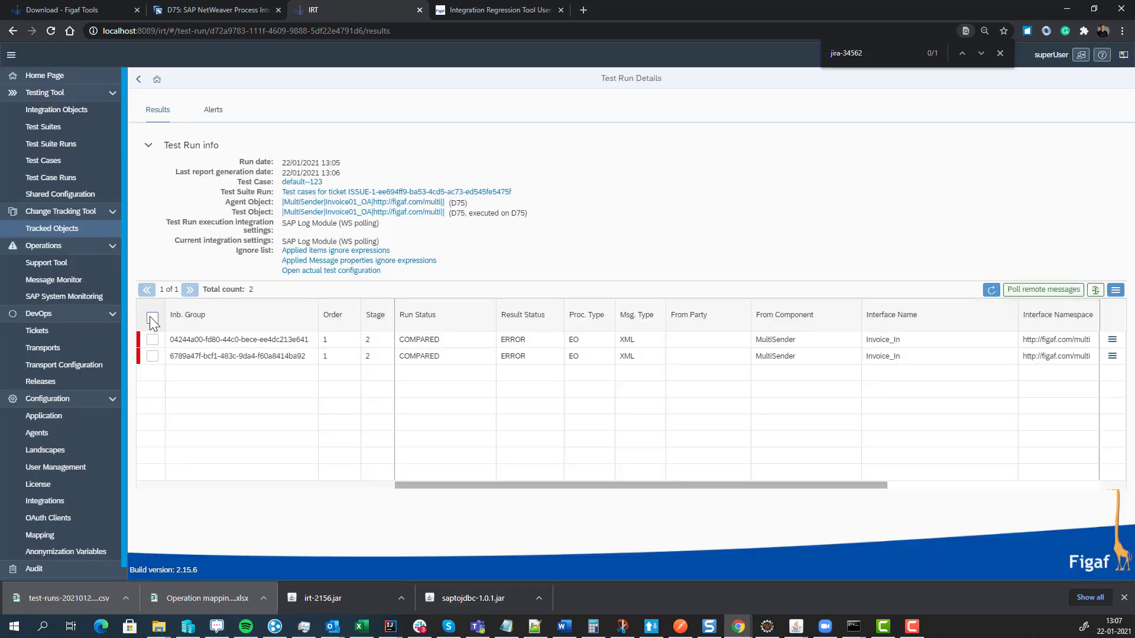
pyautogui.click(152, 320)
pyautogui.click(1116, 290)
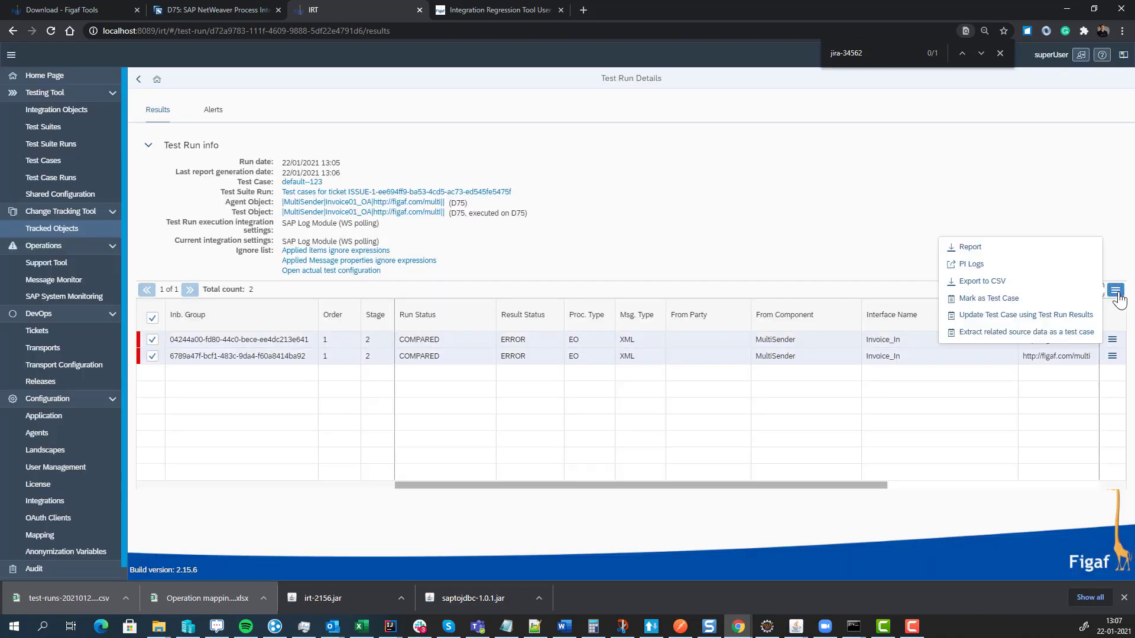
pyautogui.click(1063, 317)
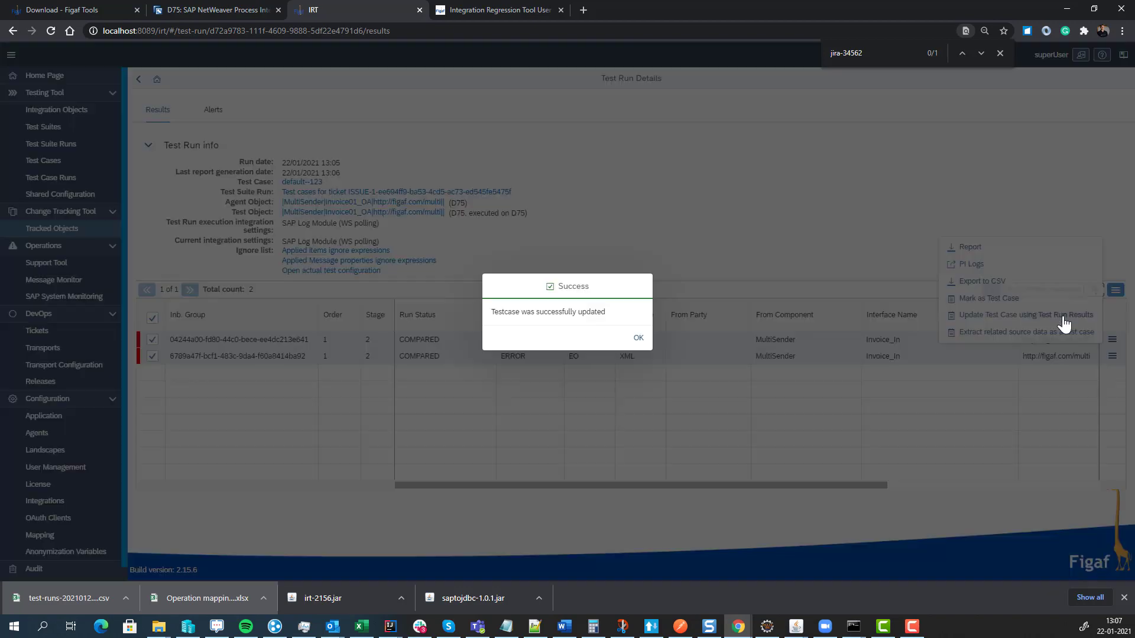
pyautogui.click(637, 341)
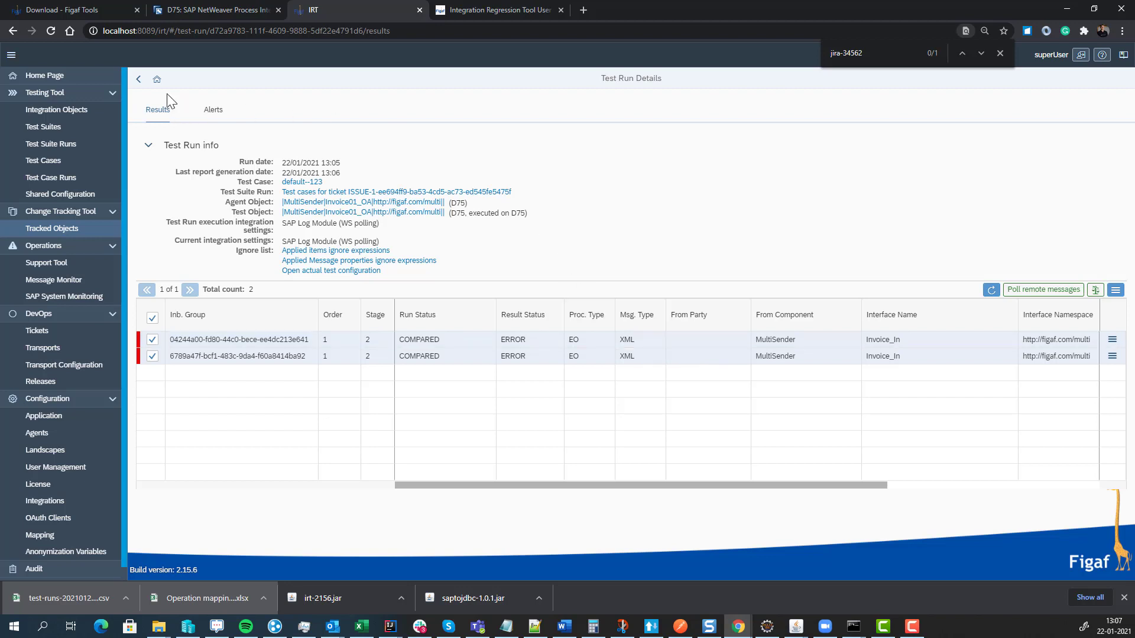
pyautogui.click(139, 80)
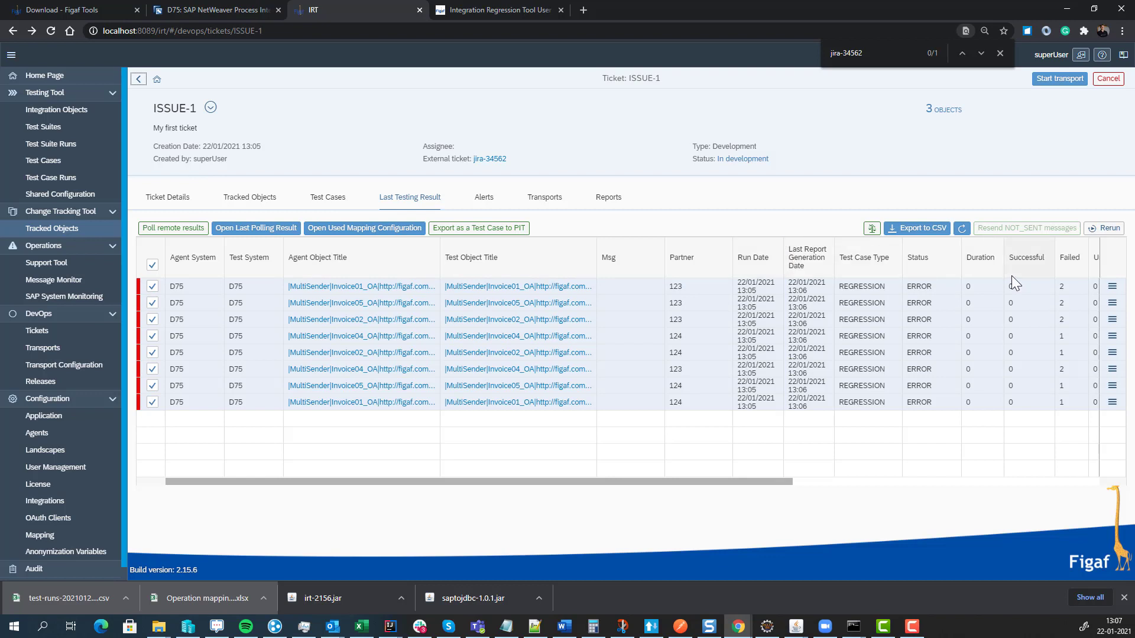
# - Start the transport and download the missing utilxi.core, xpi.ib.core and guidgenerator jars it reports
pyautogui.click(1051, 83)
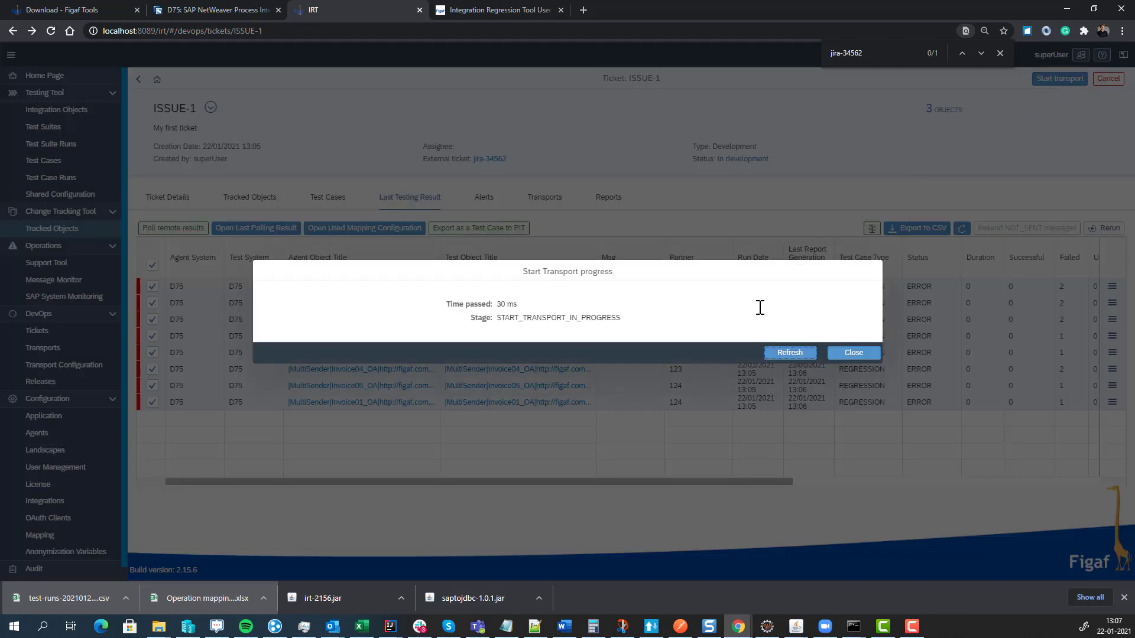
pyautogui.click(780, 351)
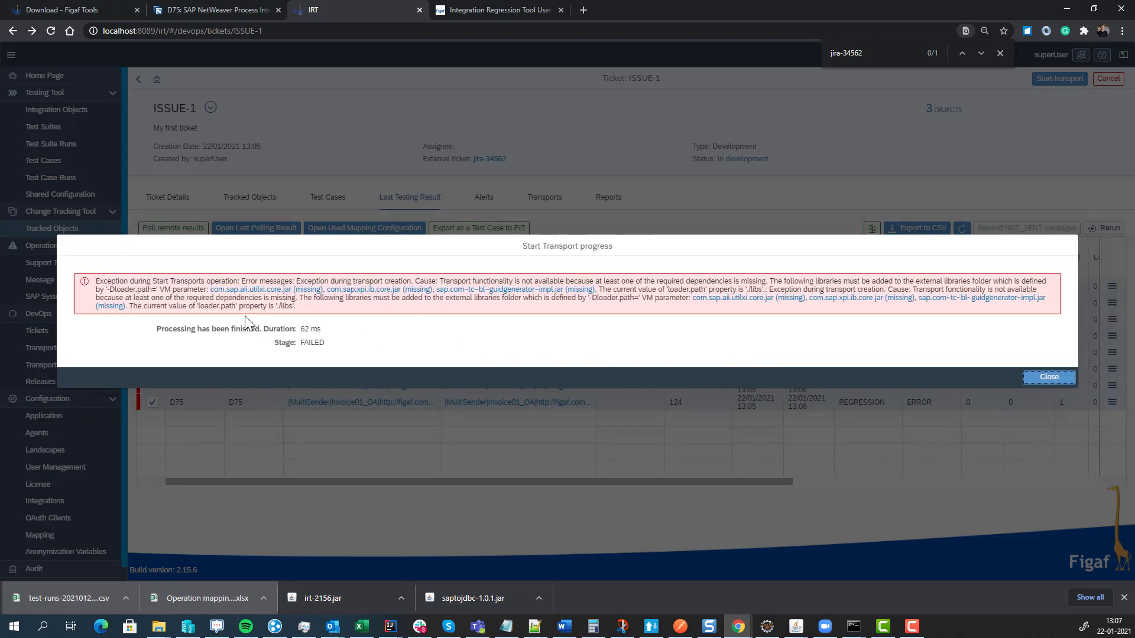
pyautogui.click(220, 291)
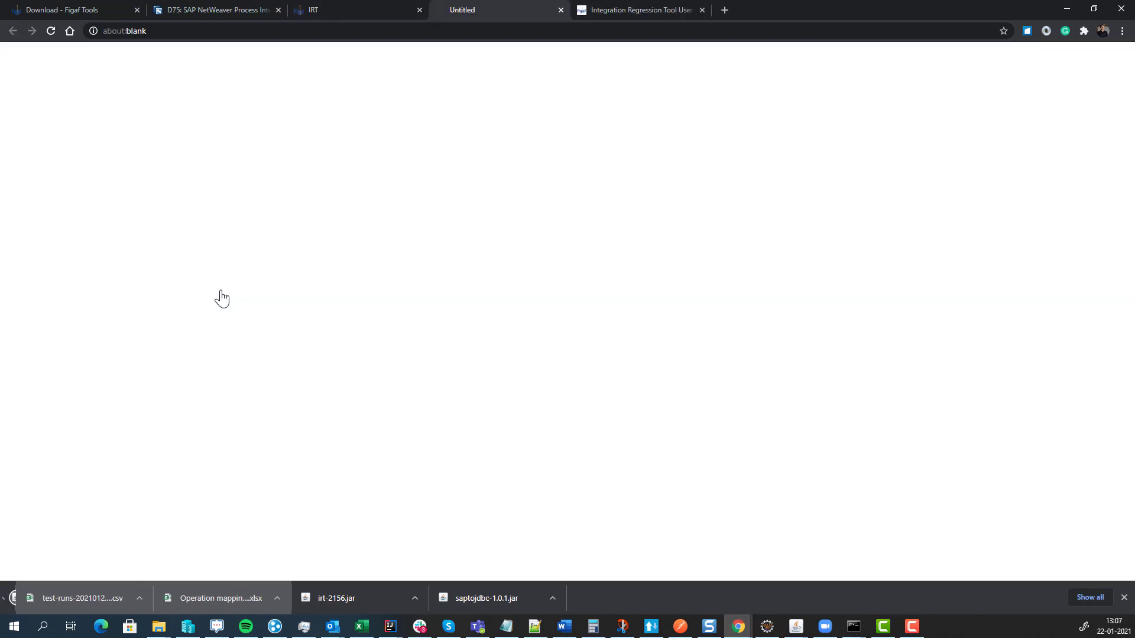
pyautogui.click(222, 597)
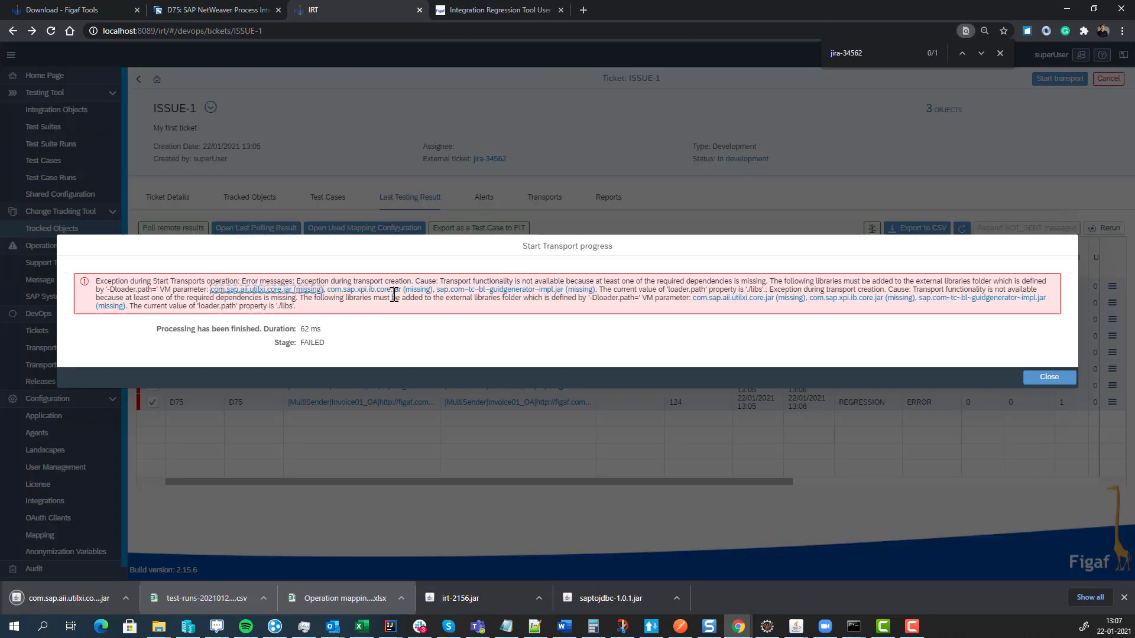
pyautogui.click(393, 291)
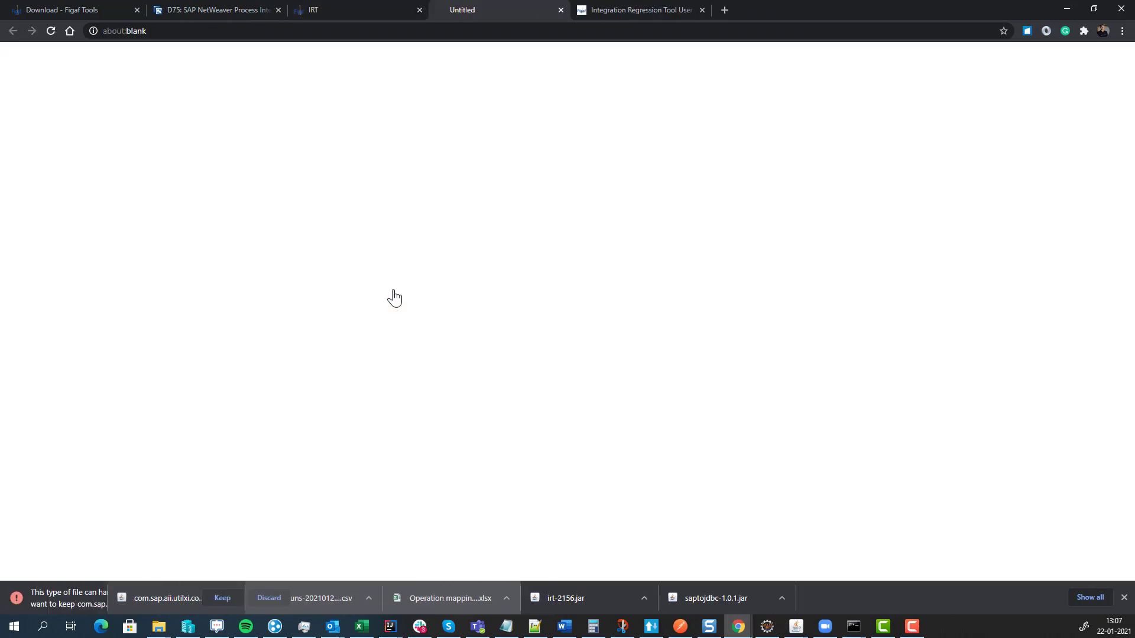
pyautogui.click(207, 601)
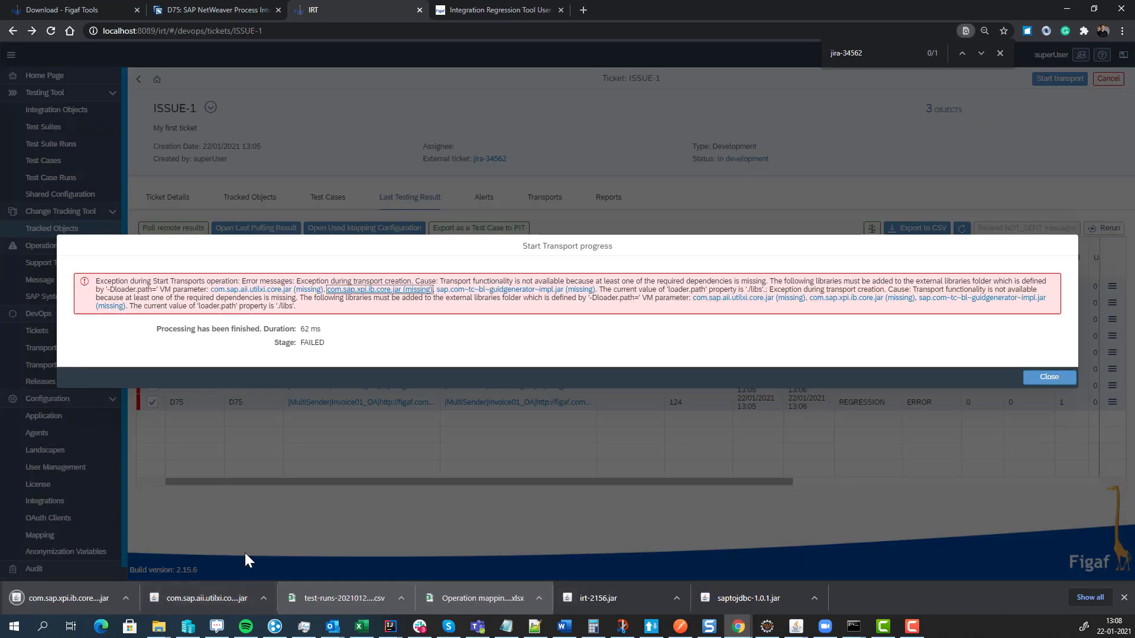
pyautogui.click(514, 289)
pyautogui.click(223, 598)
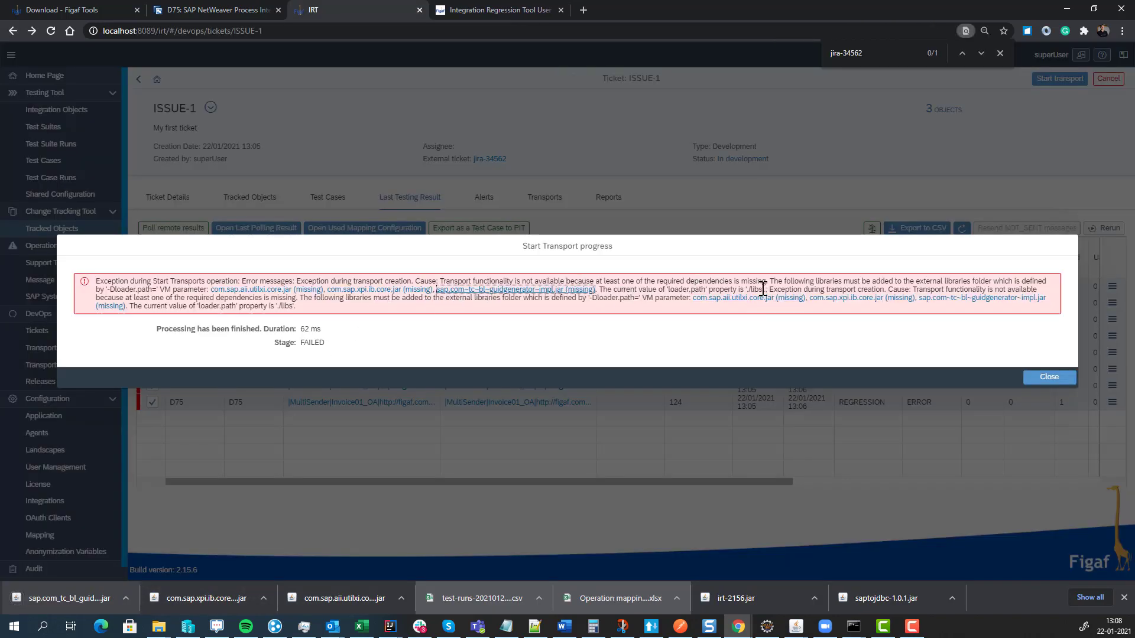
pyautogui.moveTo(763, 289); pyautogui.dragTo(753, 289)
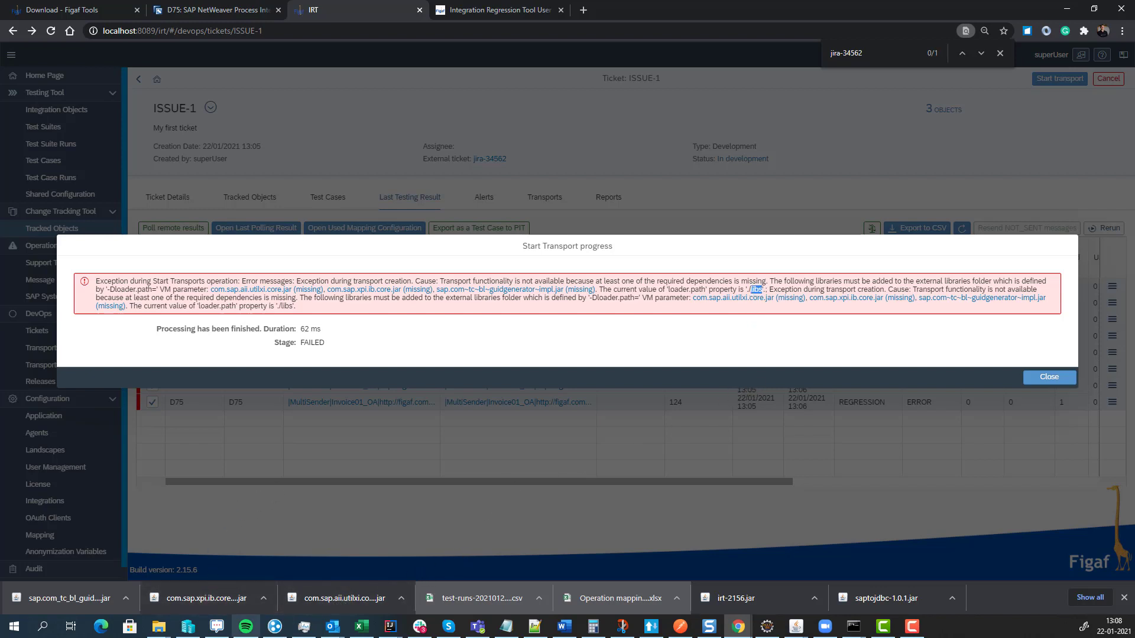
# - Create a new folder named libs inside the figafdevops folder
pyautogui.moveTo(158, 627)
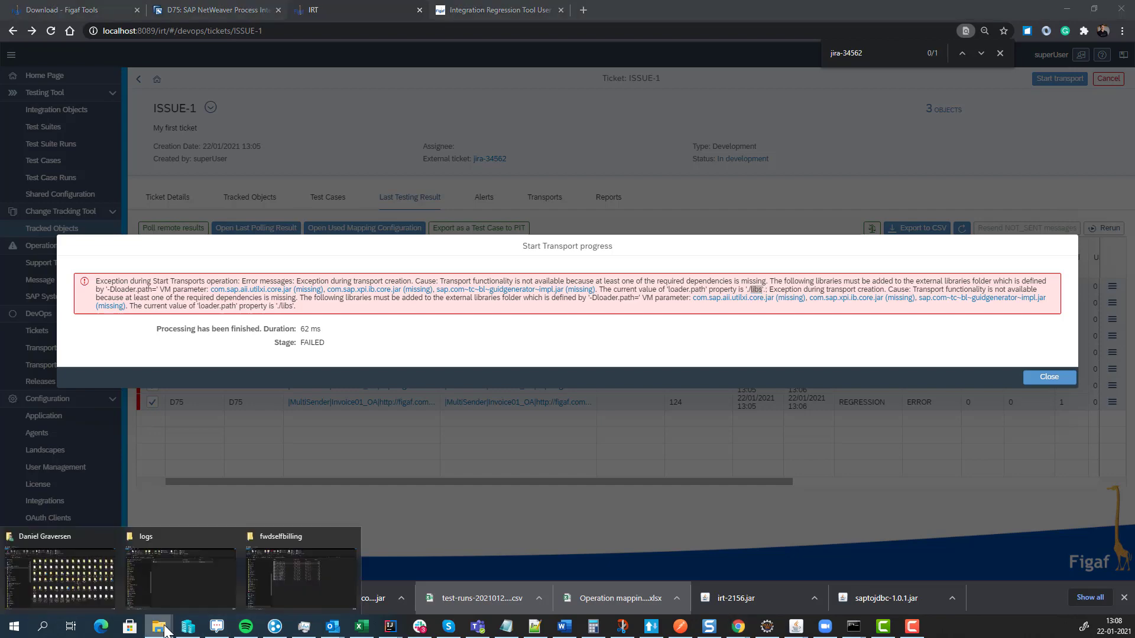
pyautogui.click(173, 586)
pyautogui.click(582, 196)
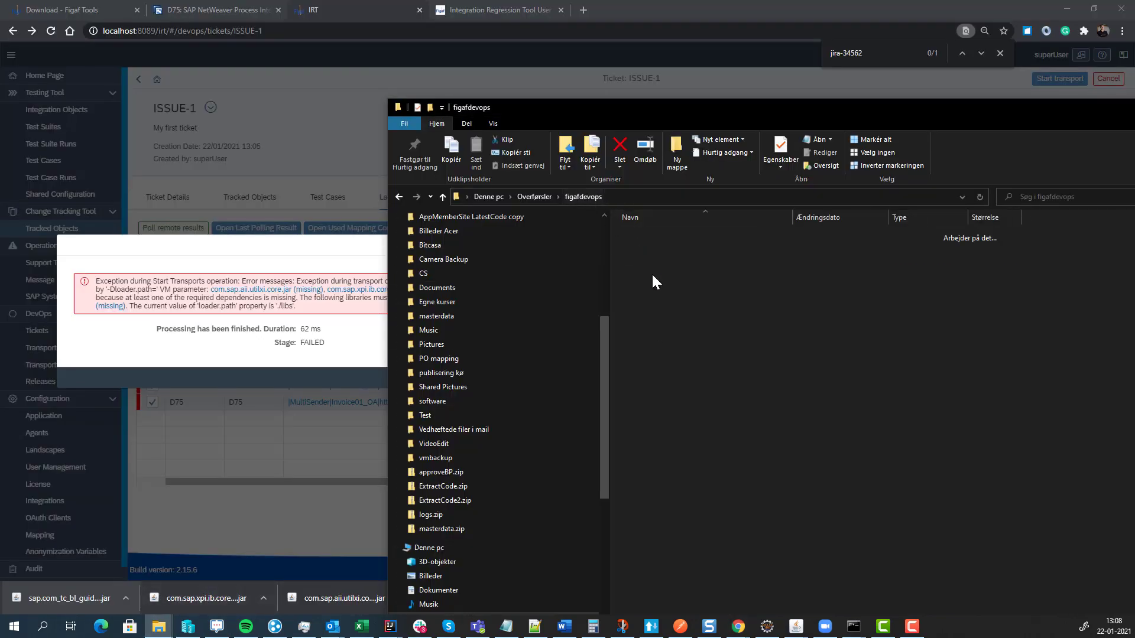
pyautogui.rightClick(658, 326)
pyautogui.moveTo(599, 559)
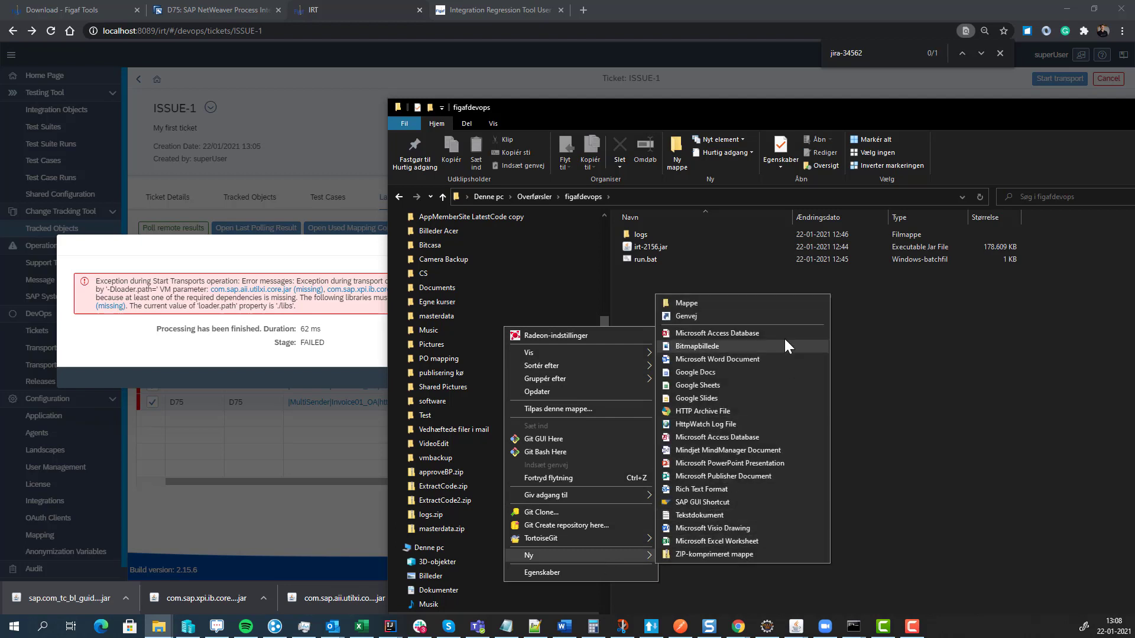
pyautogui.click(761, 301)
pyautogui.write('libs')
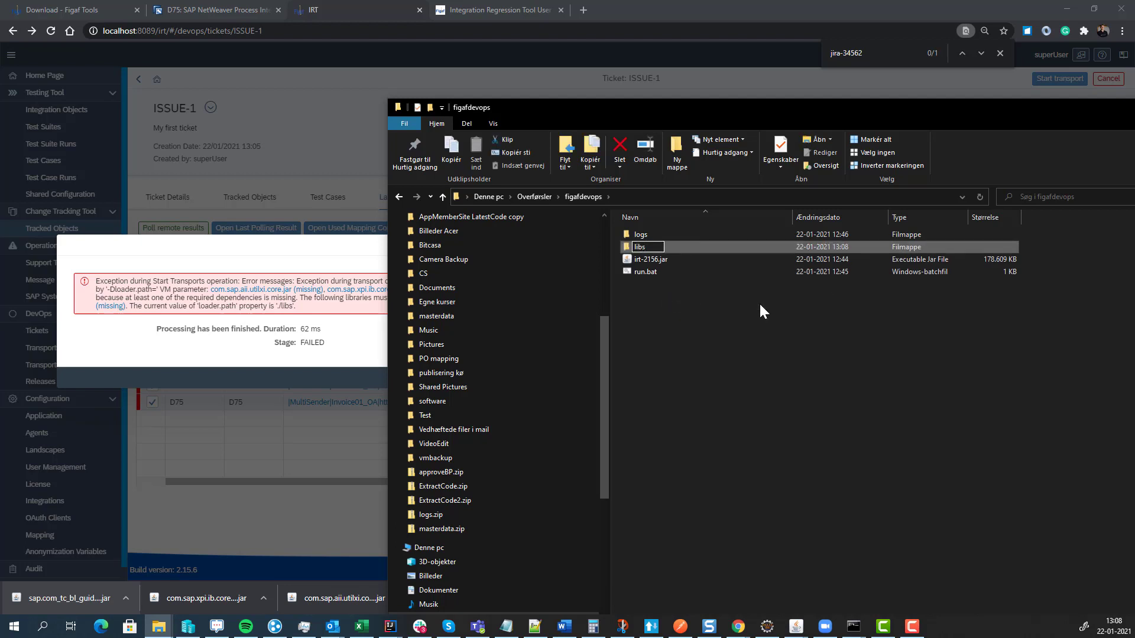
pyautogui.press('Return')
# - Copy the three downloaded library jars into libs and dismiss IRT's failed transport message
pyautogui.scroll(5, 586, 242)
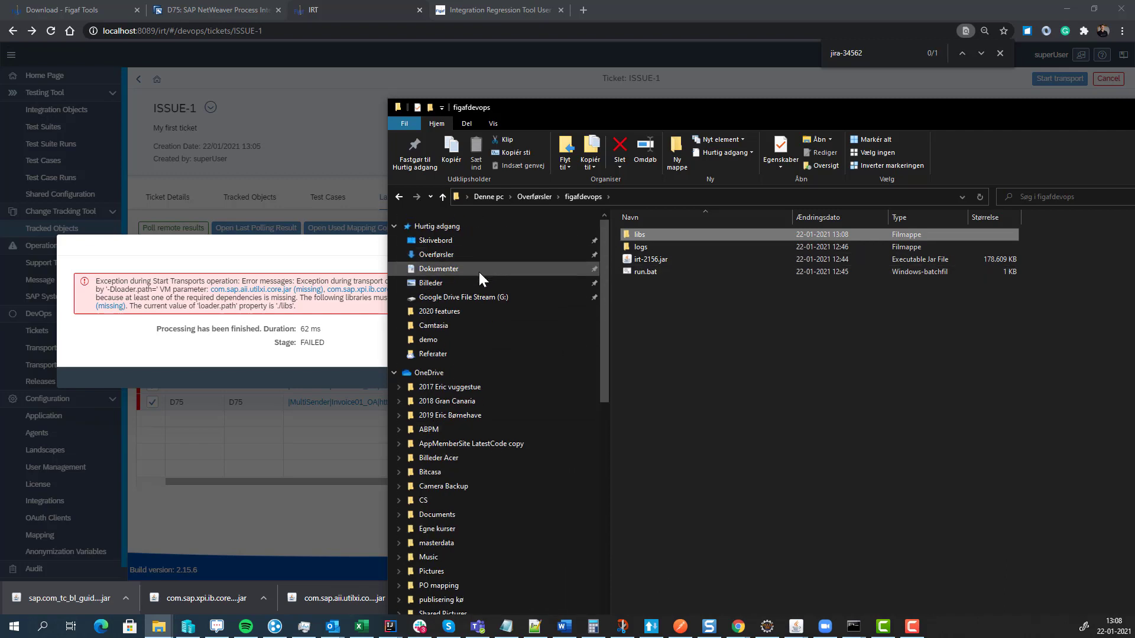
pyautogui.click(464, 256)
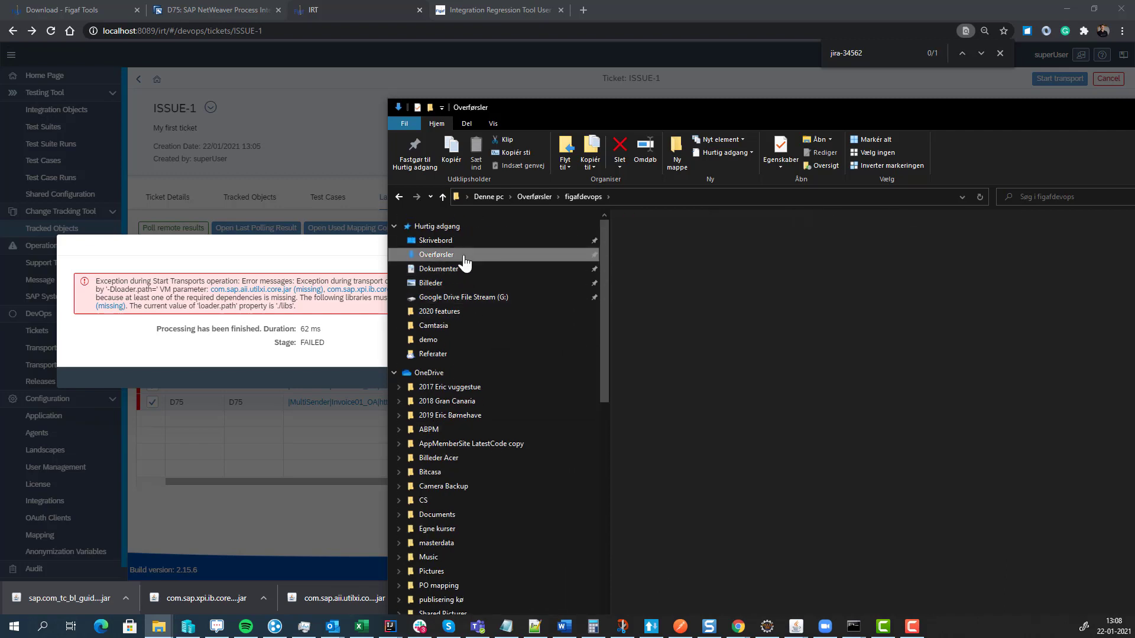
pyautogui.click(658, 251)
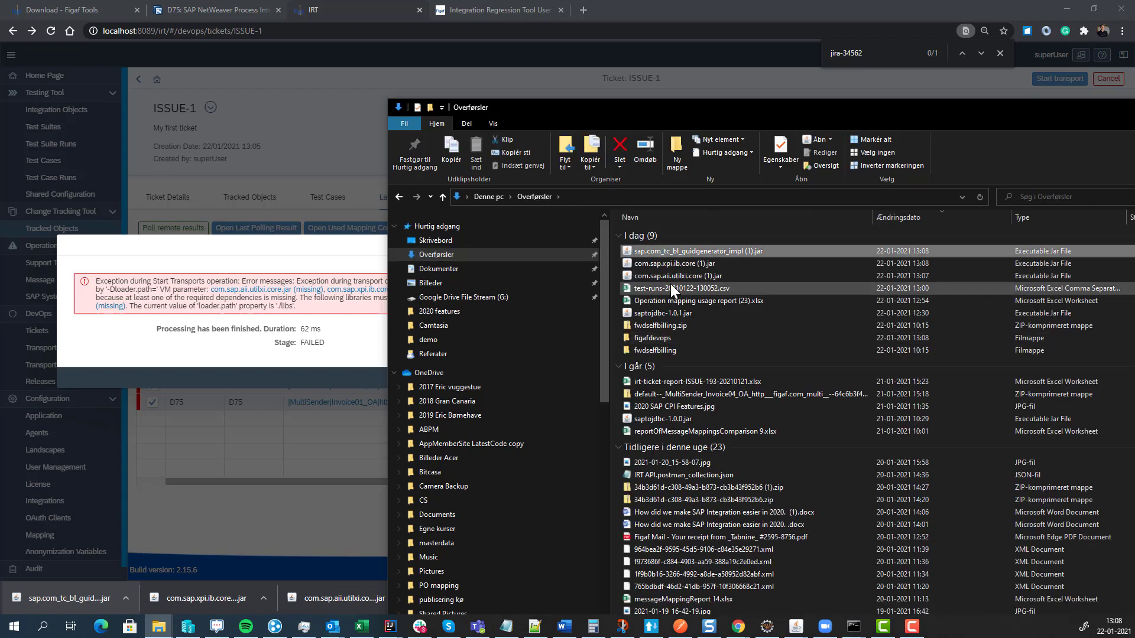
pyautogui.keyDown('shift'); pyautogui.click(670, 275); pyautogui.keyUp('shift')
pyautogui.hotkey('ctrl', 'c')
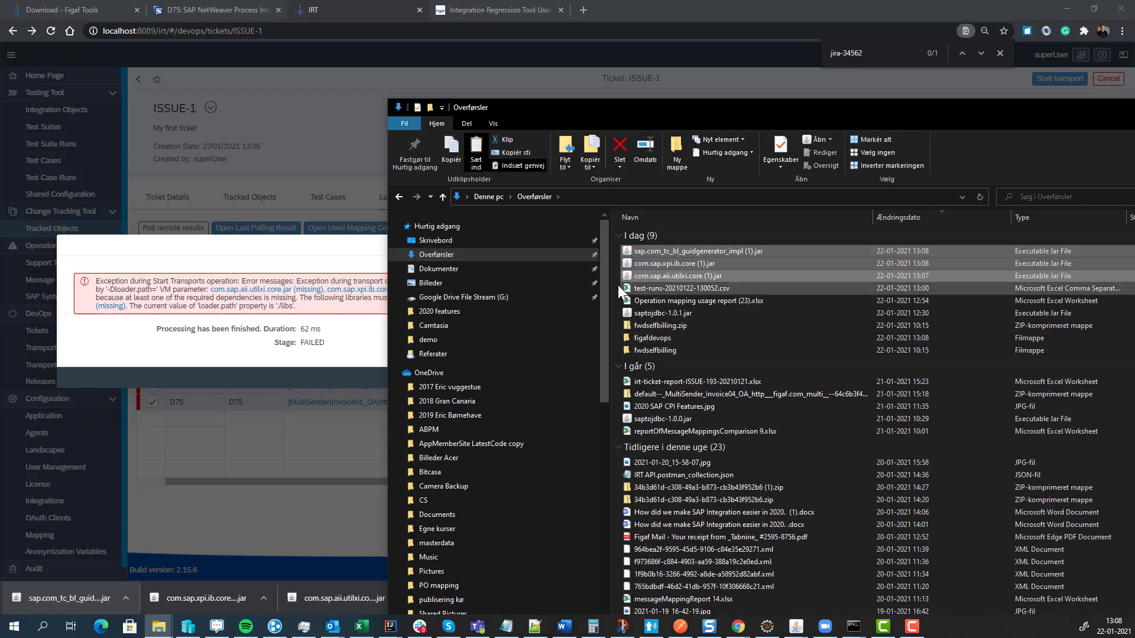
pyautogui.click(400, 196)
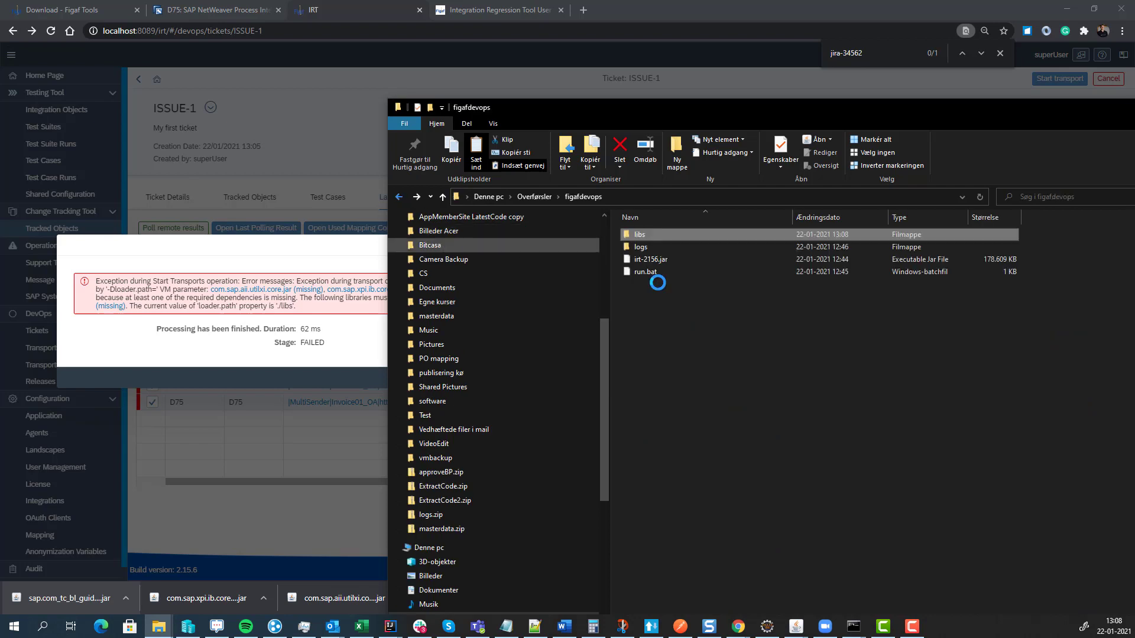
pyautogui.doubleClick(644, 235)
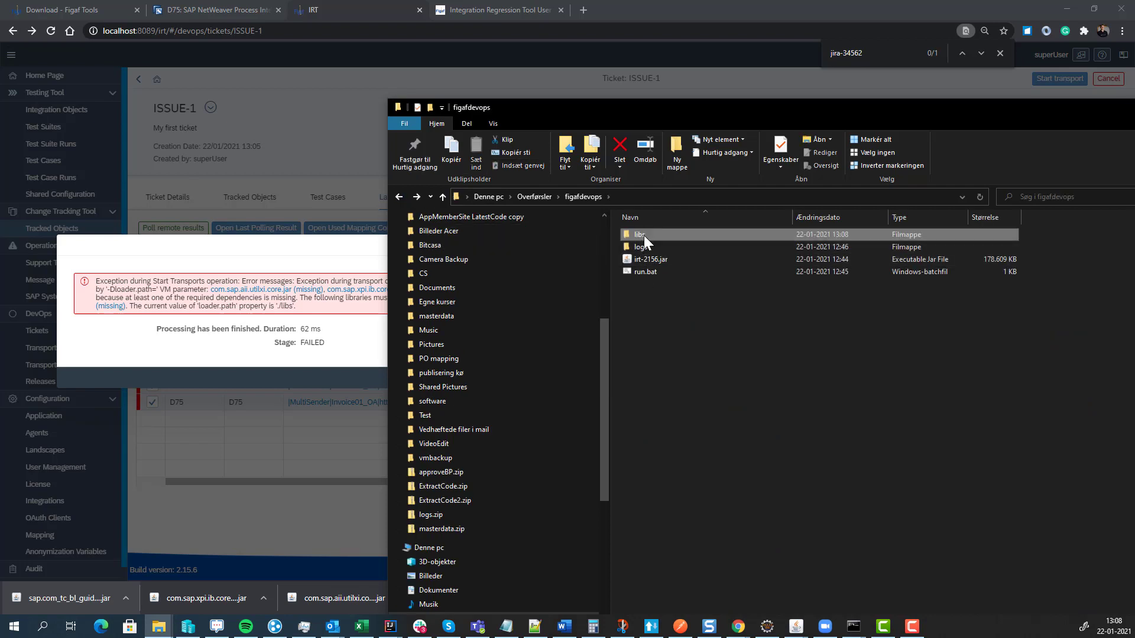
pyautogui.hotkey('ctrl', 'v')
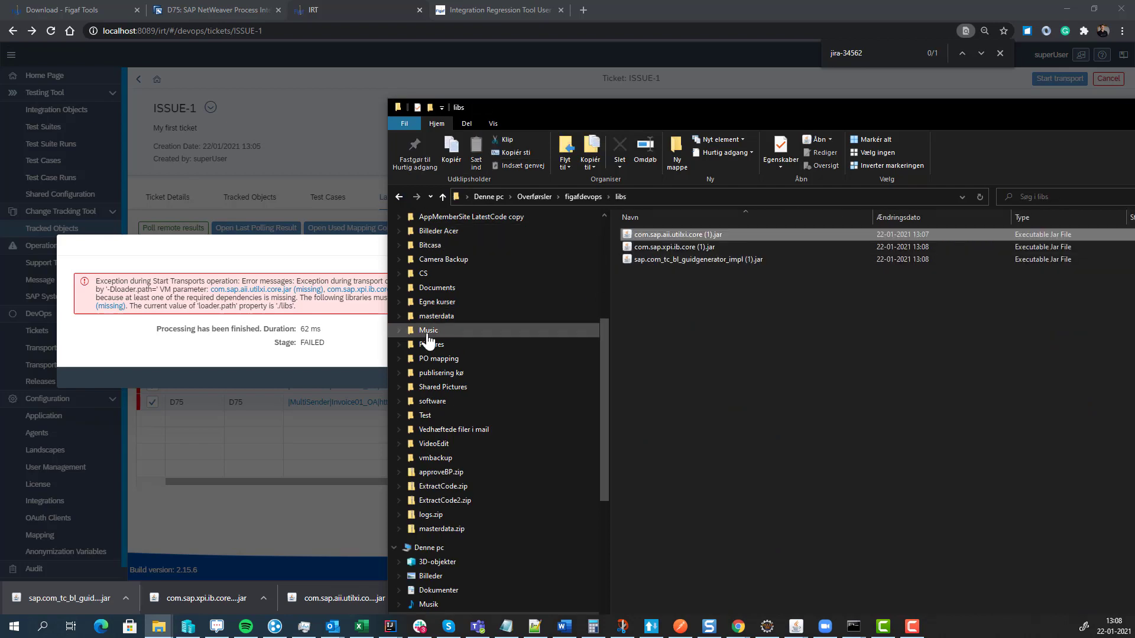
pyautogui.click(338, 332)
pyautogui.click(1030, 378)
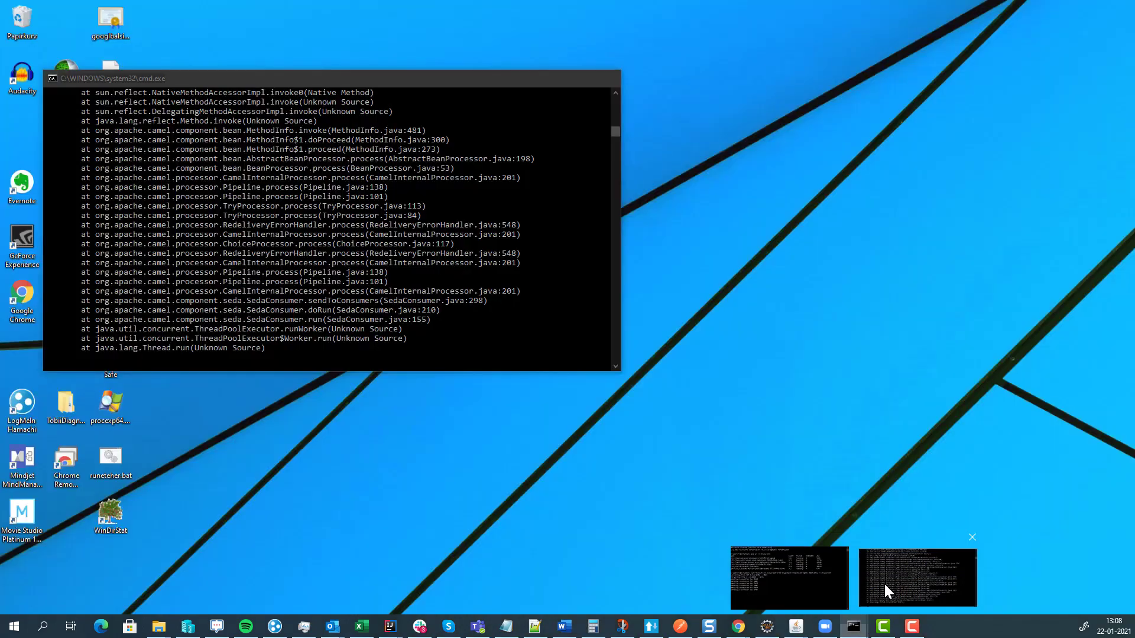
# - Stop the IRT server console with Ctrl+C, answering y to terminate the batch job
pyautogui.click(884, 583)
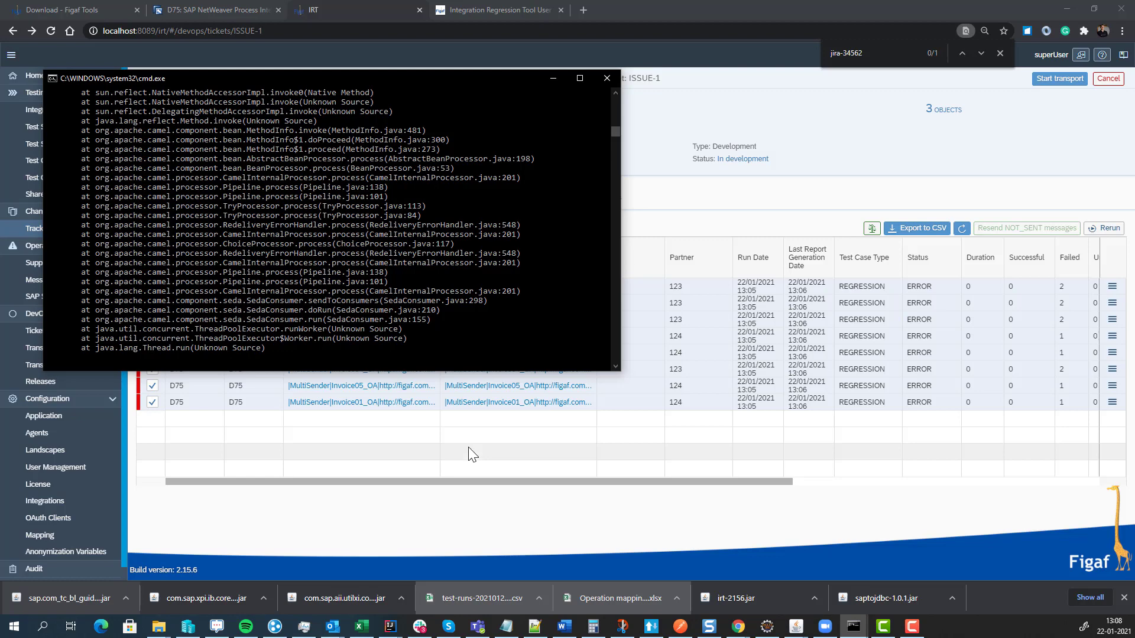
pyautogui.click(415, 291)
pyautogui.press('Escape')
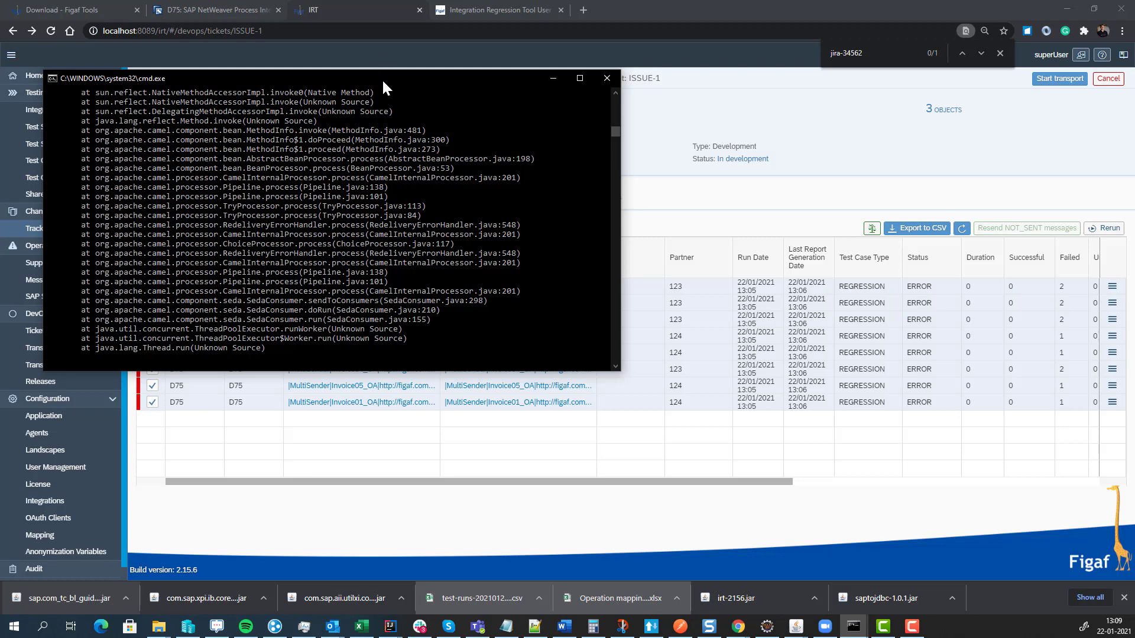
pyautogui.hotkey('ctrl', 'c')
pyautogui.write('y')
pyautogui.press('Return')
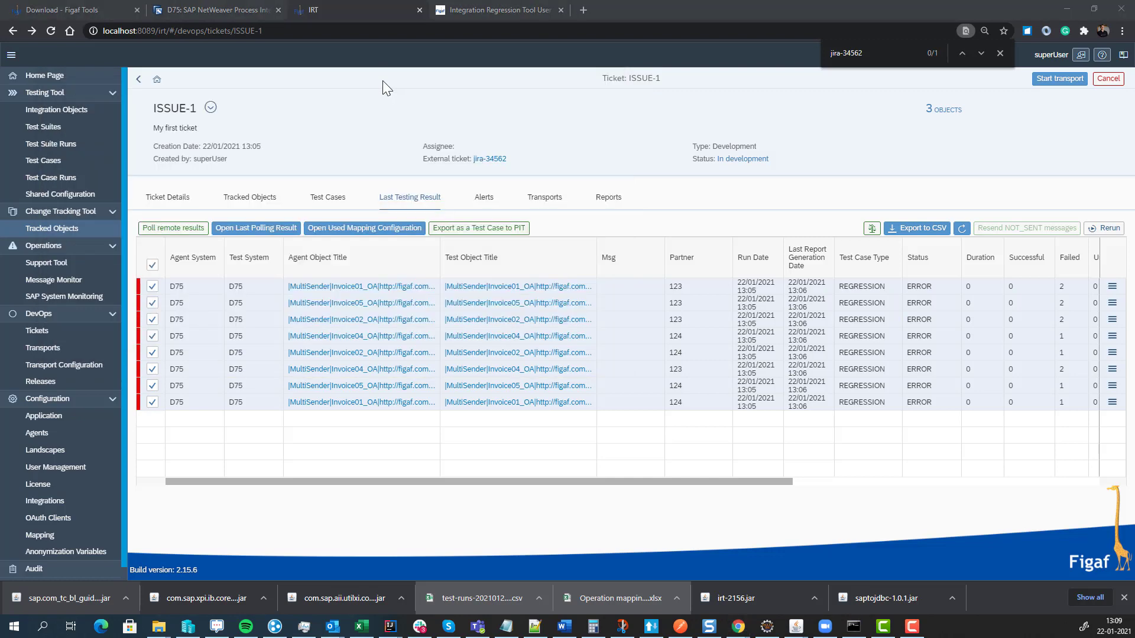
pyautogui.hotkey('alt', 'Tab')
# - Relaunch the IRT server via run.bat in figafdevops, then reload the ISSUE-1 ticket page
pyautogui.click(584, 197)
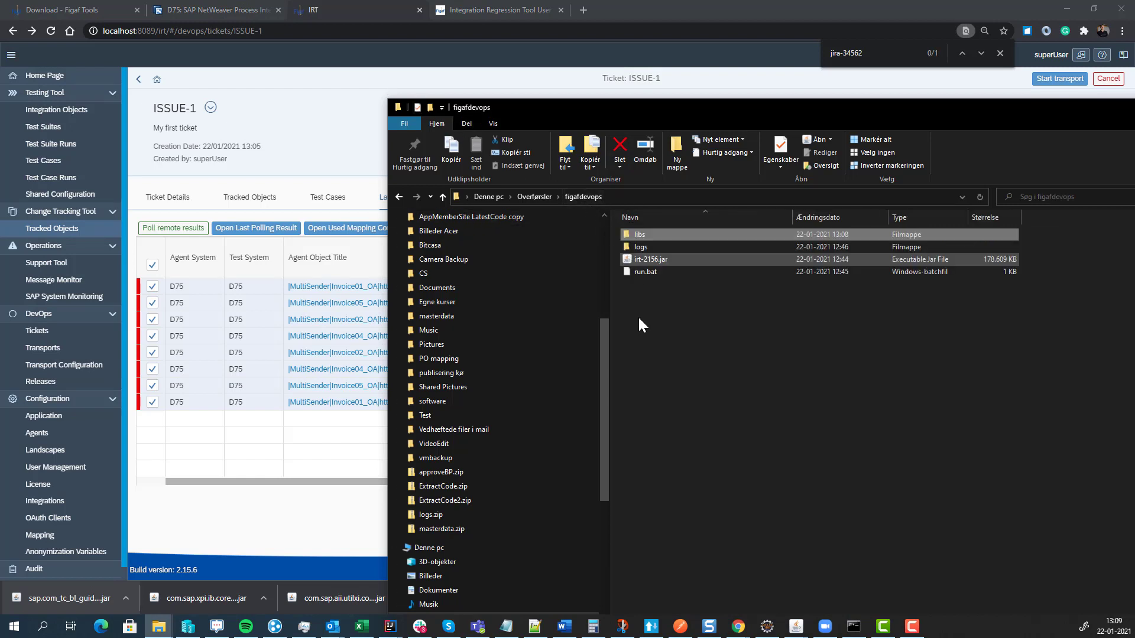
pyautogui.click(654, 272)
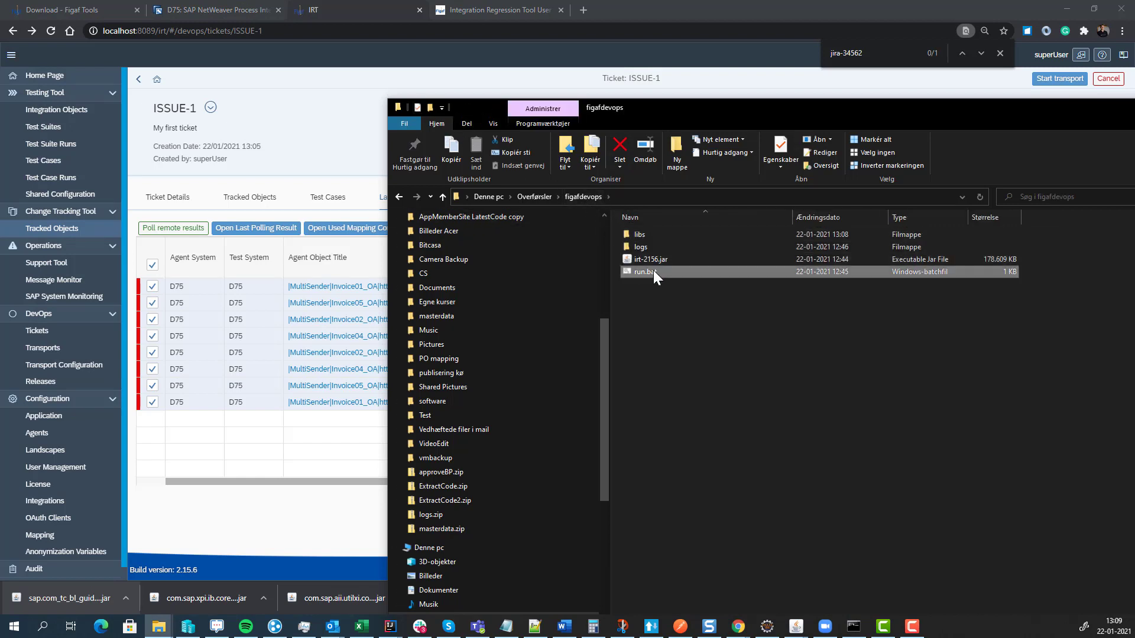
pyautogui.doubleClick(654, 271)
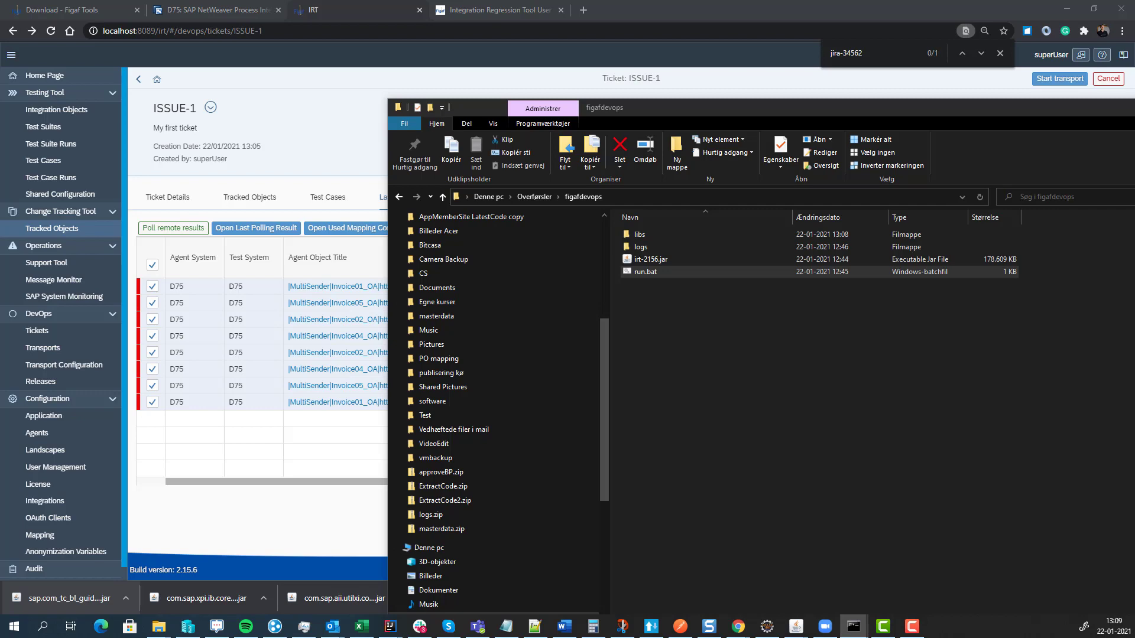
pyautogui.moveTo(322, 12); pyautogui.dragTo(437, 97)
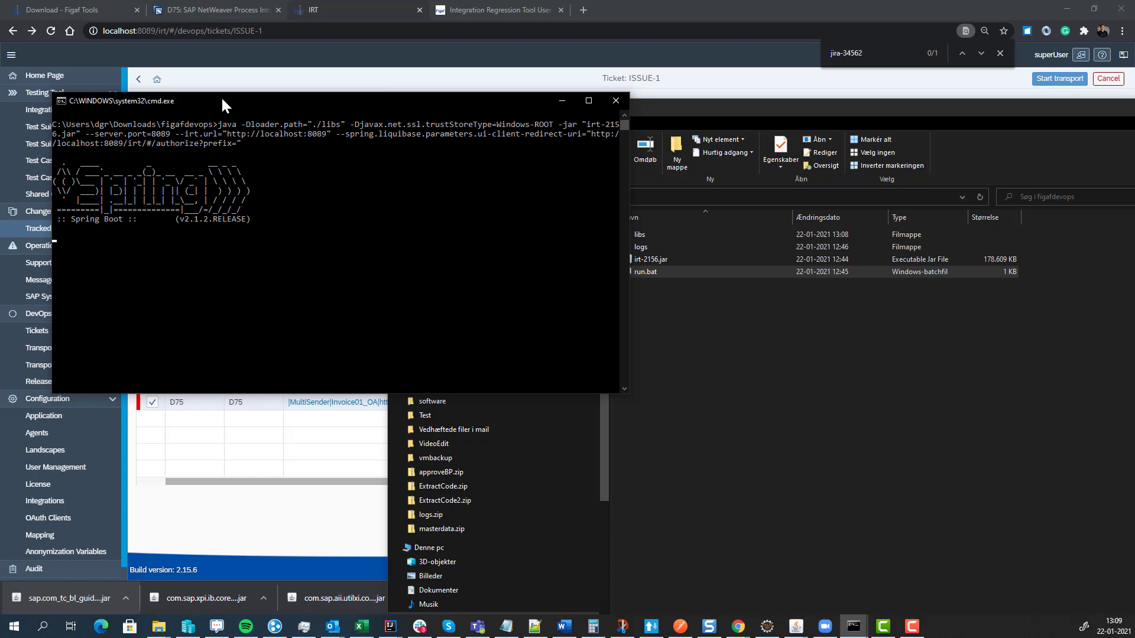
pyautogui.click(51, 31)
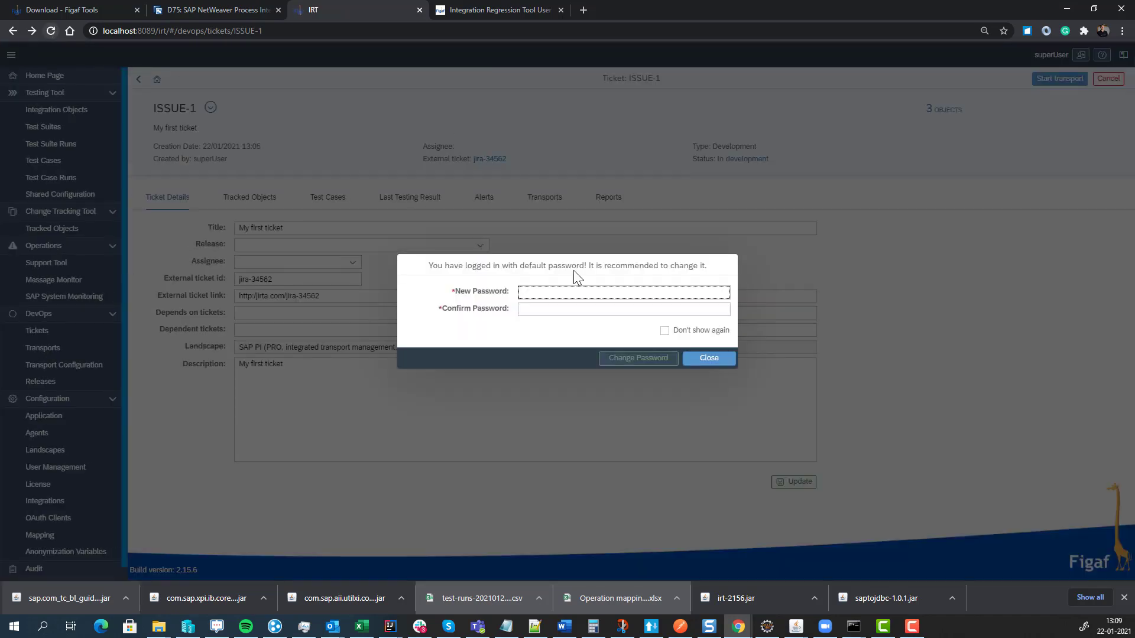
# - Start the ISSUE-1 transport, then open TRANSPORT-1's details from the Transports list
pyautogui.click(706, 359)
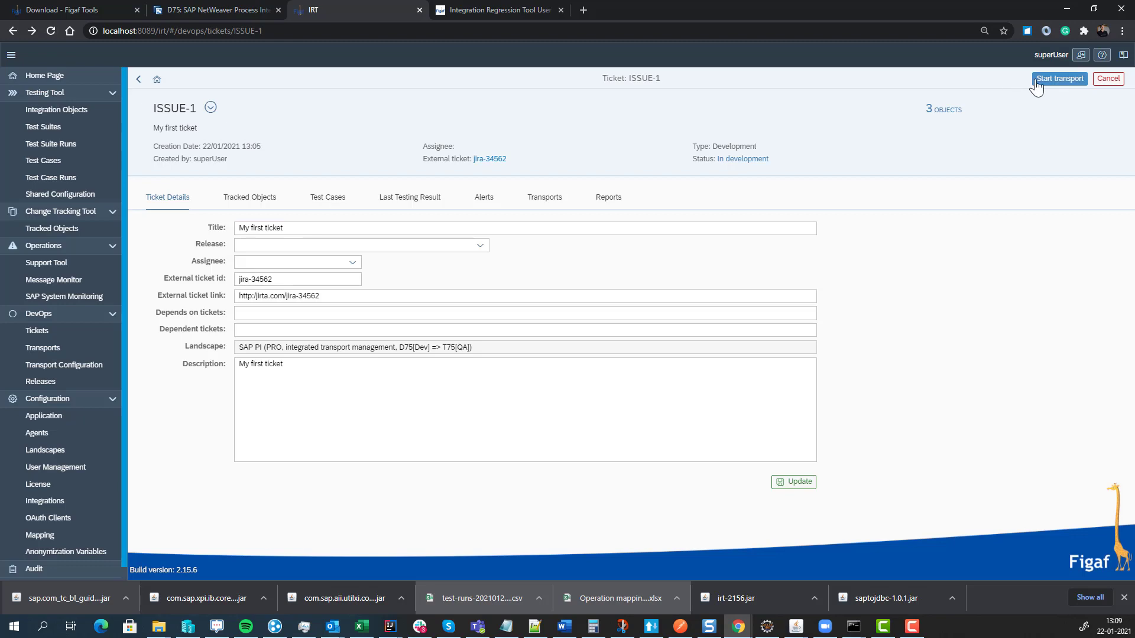
pyautogui.click(1035, 82)
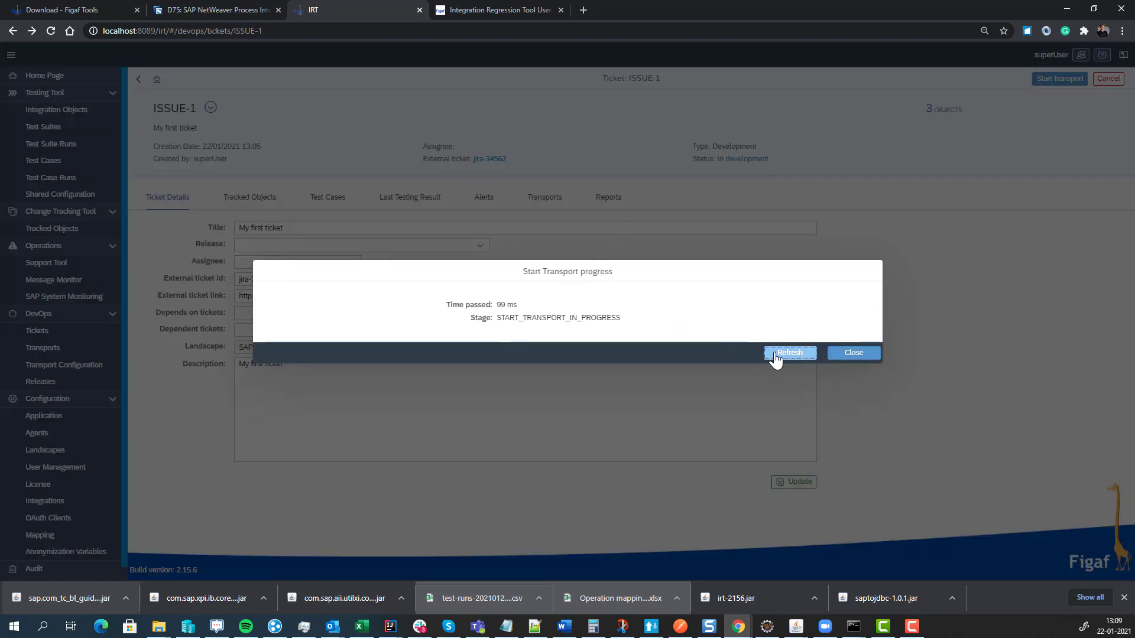
pyautogui.click(775, 352)
pyautogui.click(775, 352)
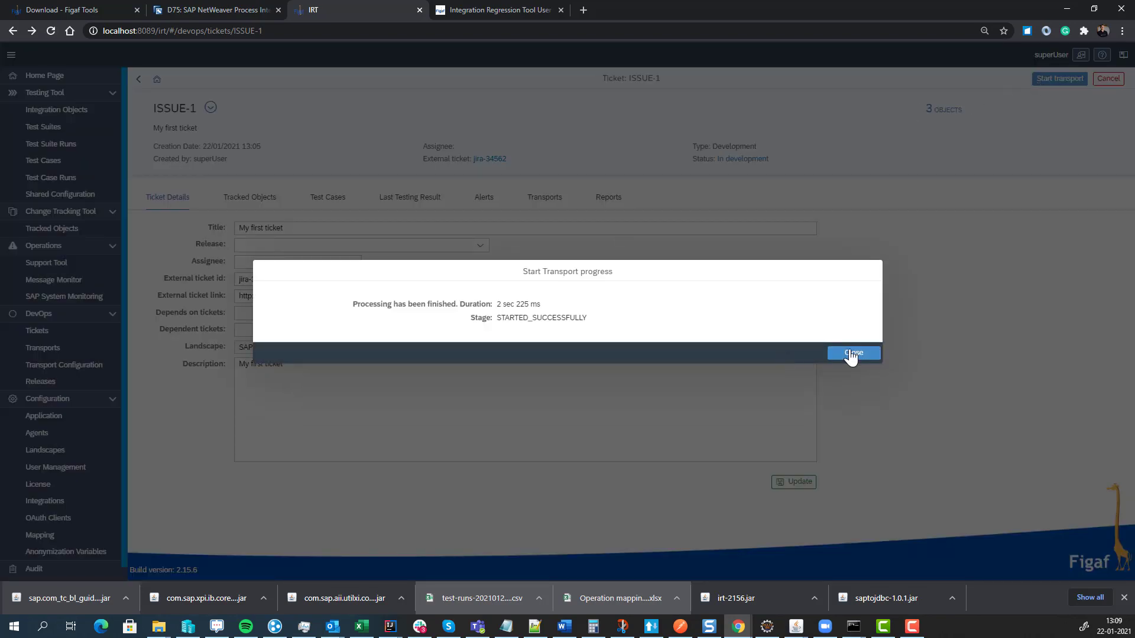
pyautogui.click(851, 355)
pyautogui.click(541, 202)
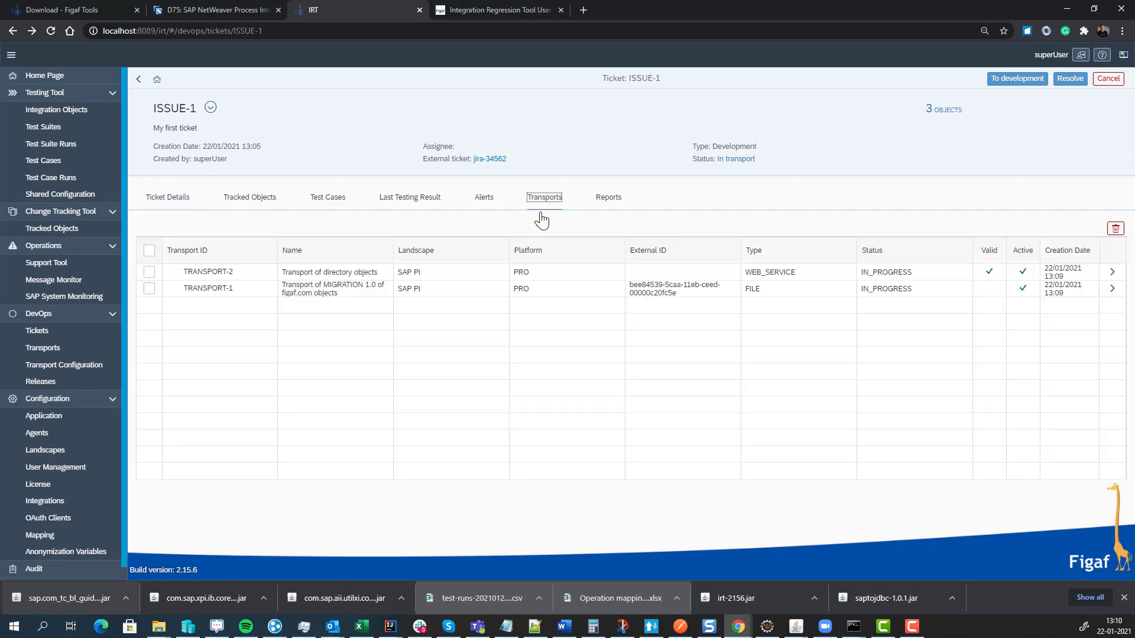
pyautogui.click(1110, 288)
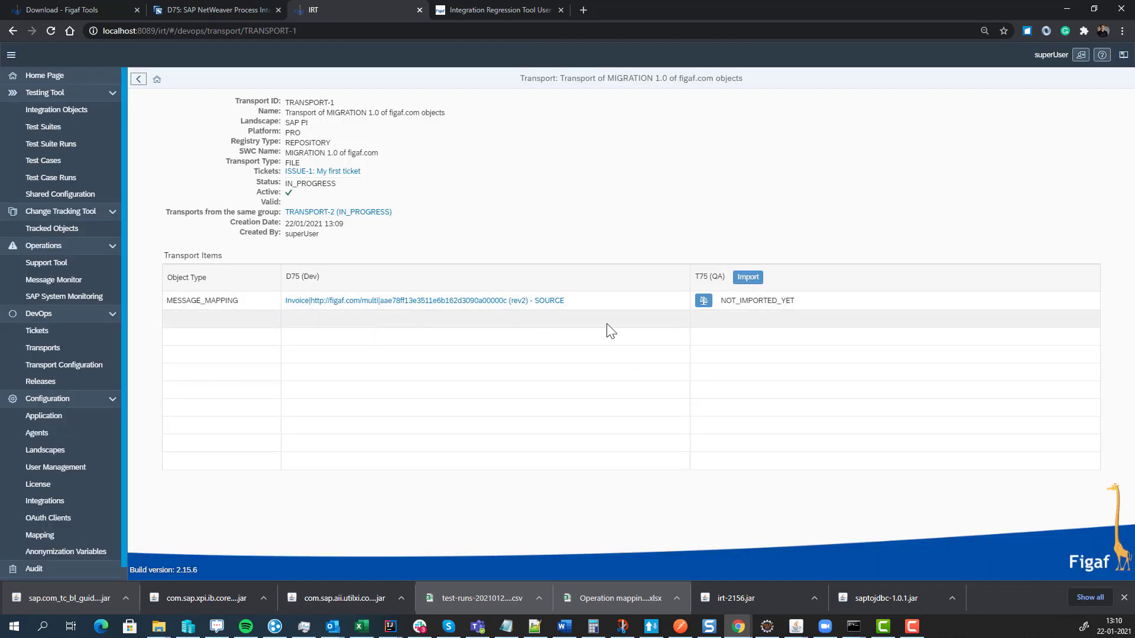
pyautogui.click(703, 301)
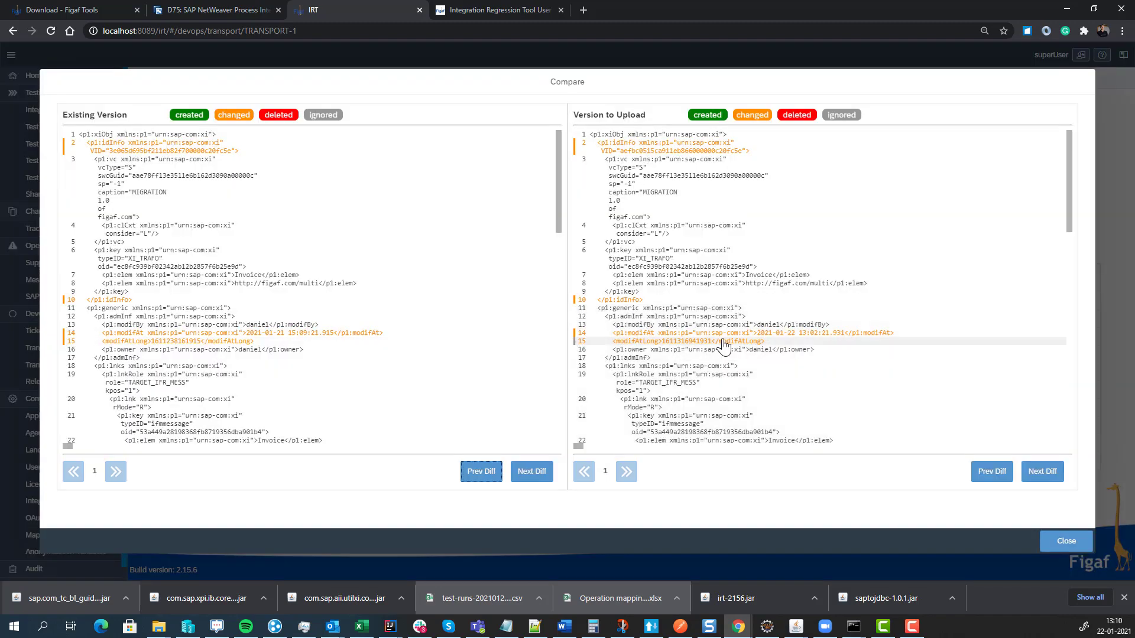
pyautogui.scroll(-5, 650, 289)
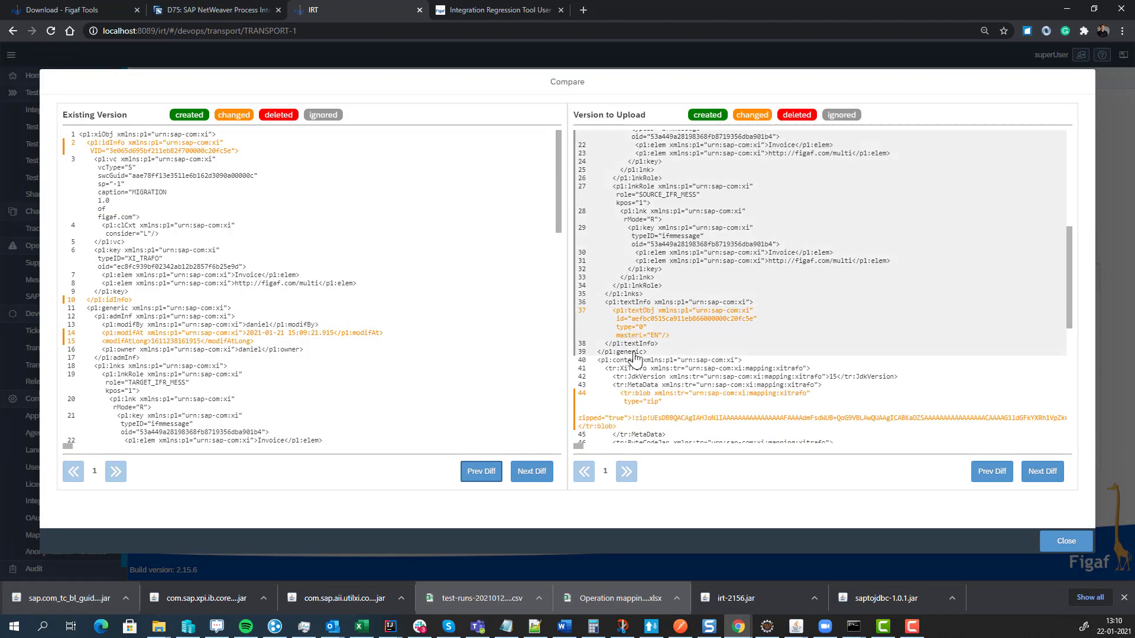
pyautogui.scroll(-5, 634, 358)
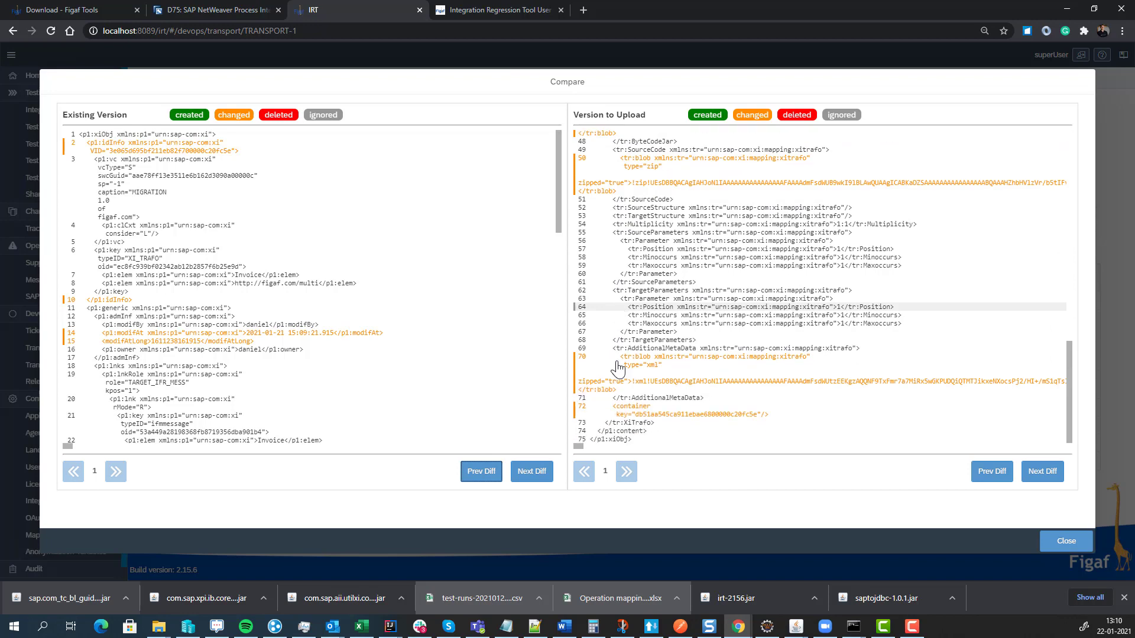
pyautogui.click(1057, 541)
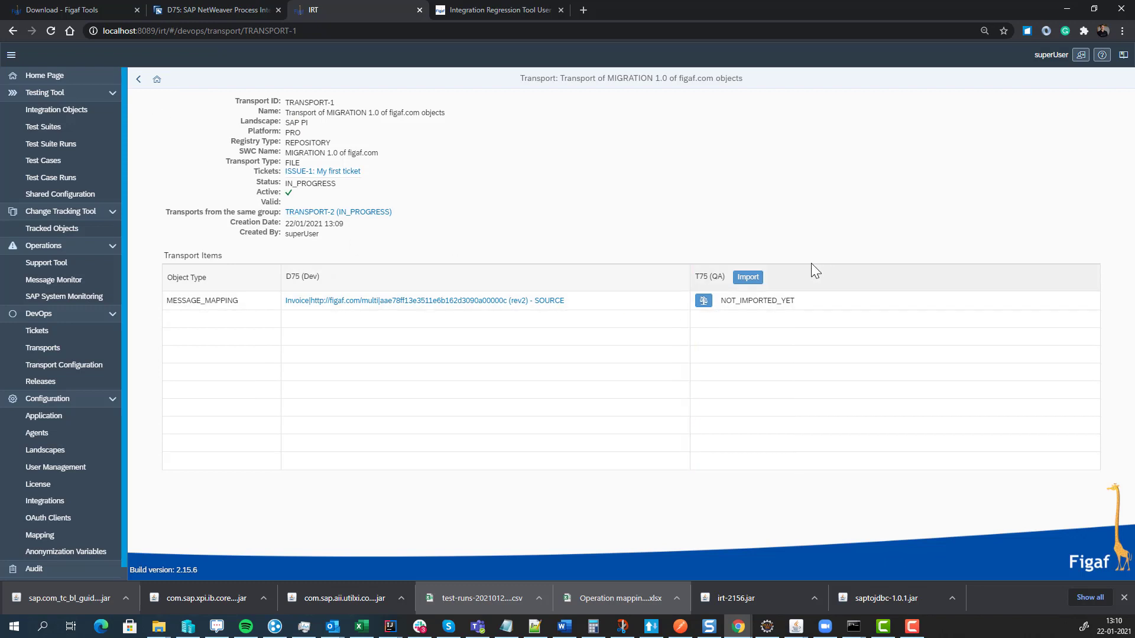
# - Import TRANSPORT-1's Invoice message mapping into T75 (QA), then open TRANSPORT-2
pyautogui.click(746, 278)
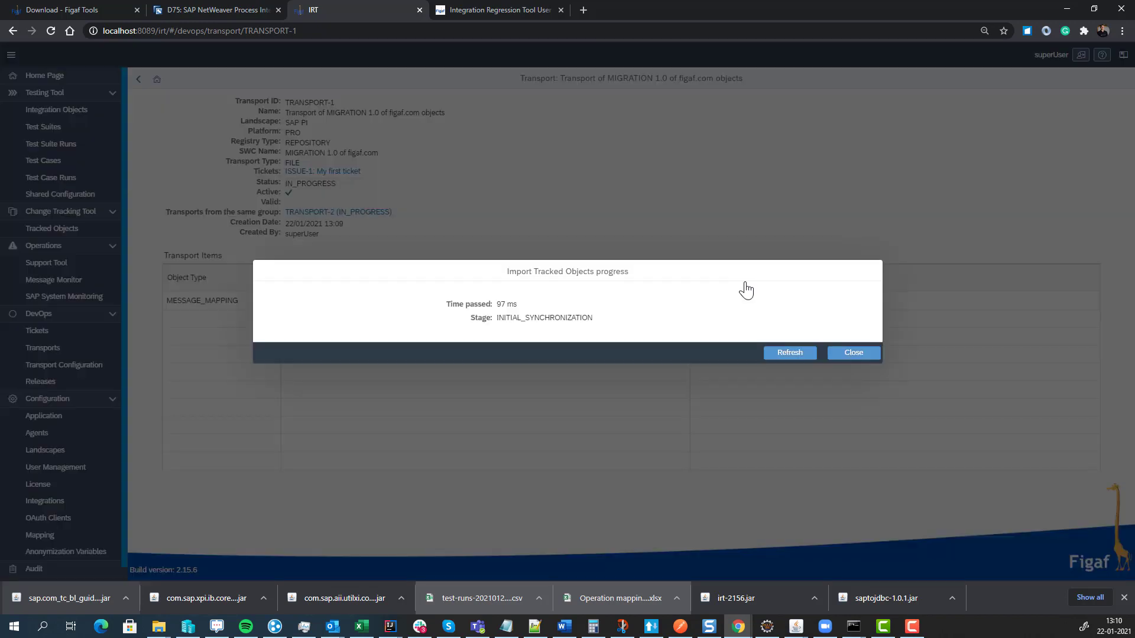
pyautogui.click(798, 353)
pyautogui.click(799, 358)
pyautogui.click(798, 357)
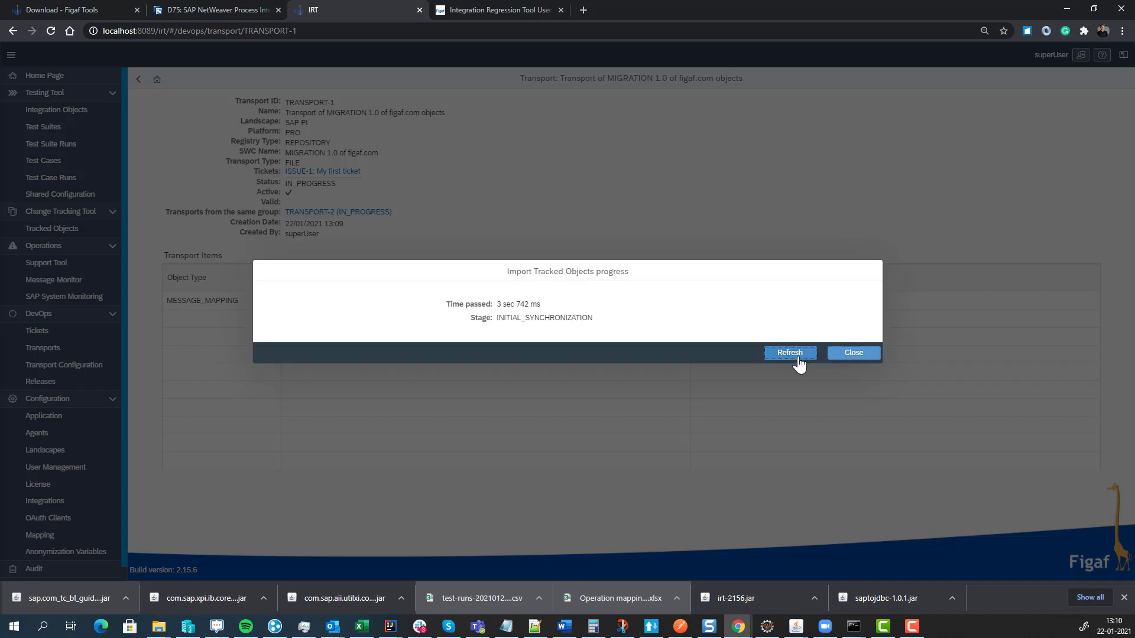
pyautogui.click(797, 358)
pyautogui.click(798, 358)
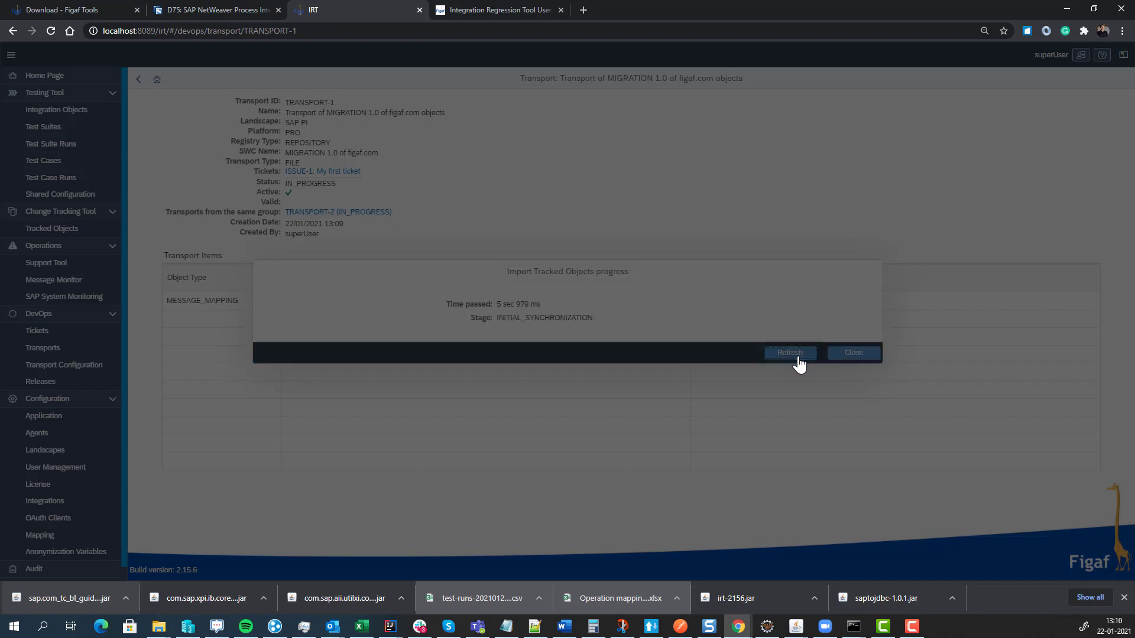
pyautogui.click(797, 358)
pyautogui.click(798, 358)
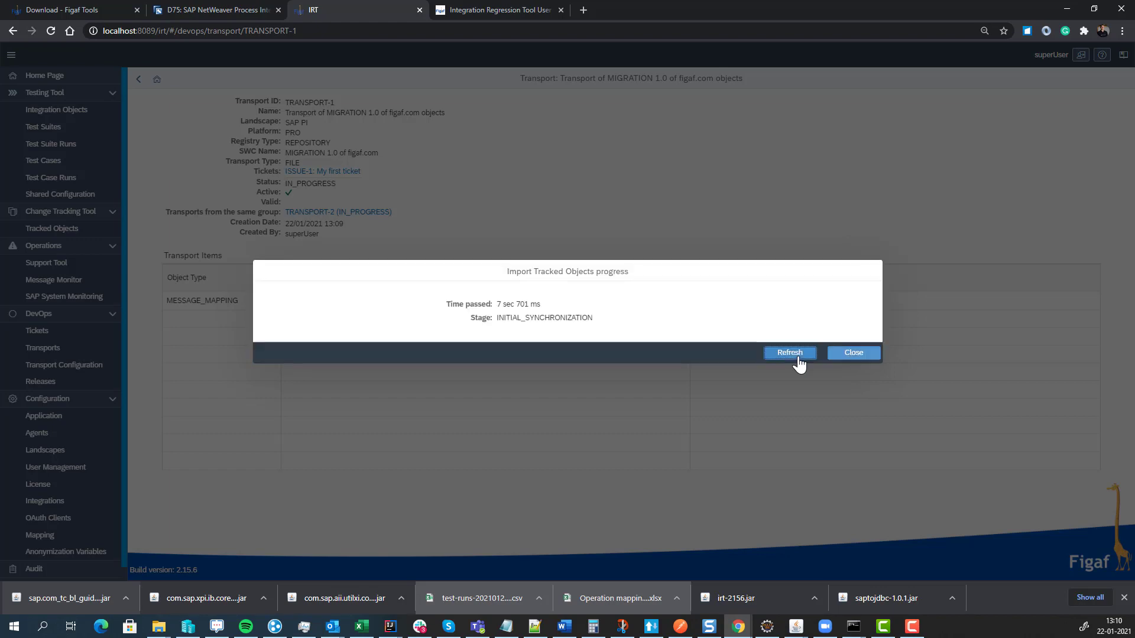
pyautogui.click(798, 358)
pyautogui.click(798, 358)
pyautogui.click(798, 358)
pyautogui.click(796, 357)
pyautogui.click(847, 352)
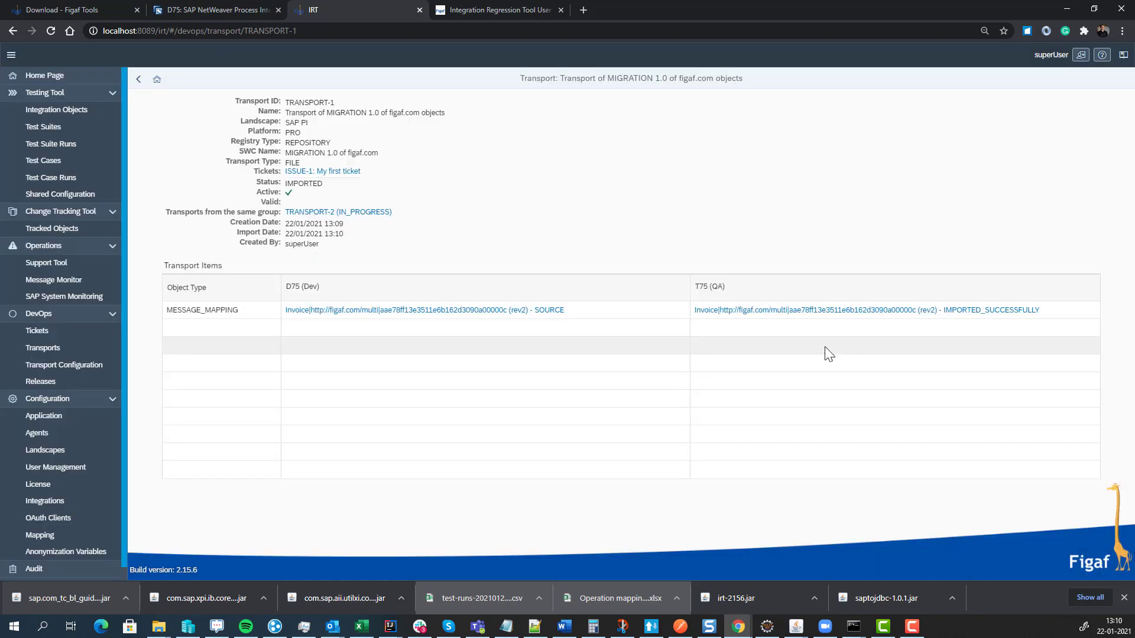
pyautogui.click(352, 214)
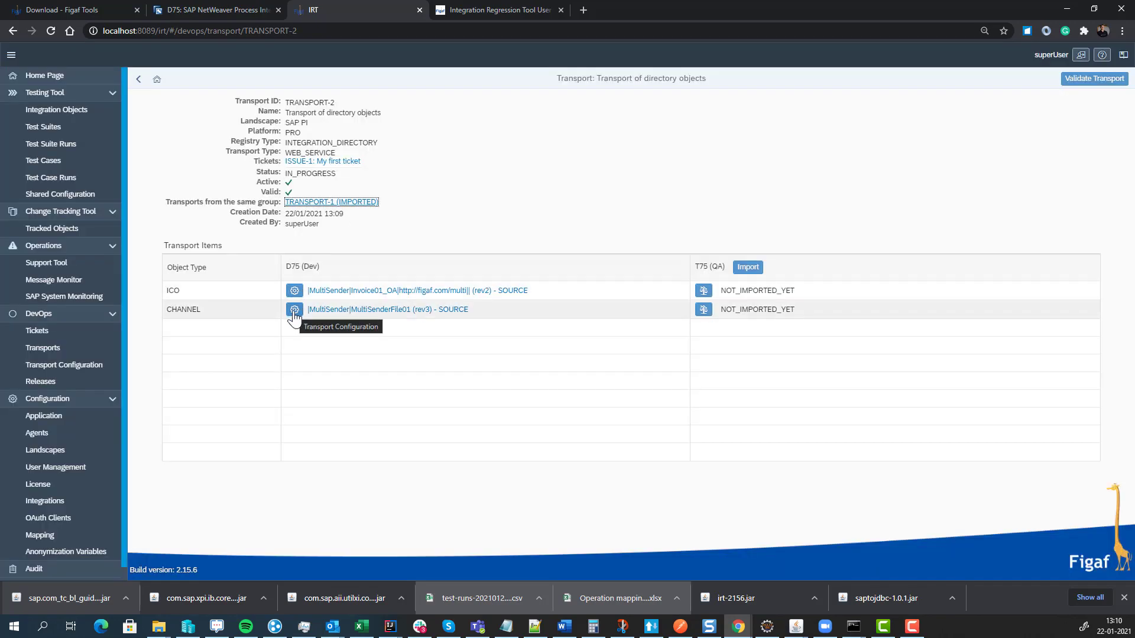
# - Override MultiSenderFile01's QA file.pollInterval, setting it to 6770 instead of inheriting
pyautogui.click(293, 311)
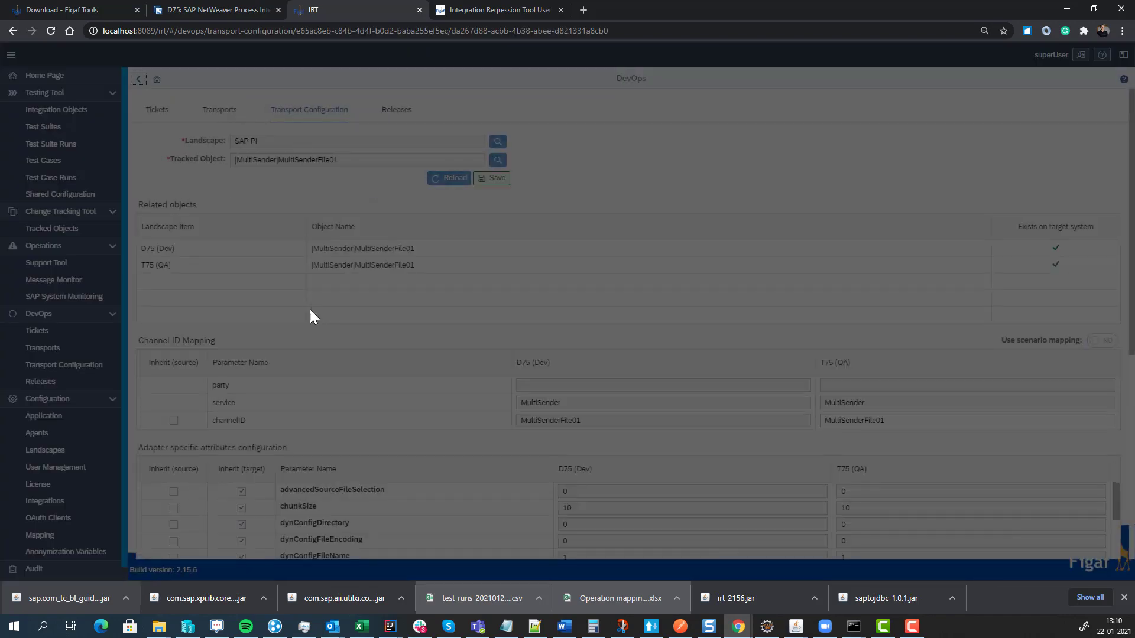
pyautogui.scroll(-5, 413, 313)
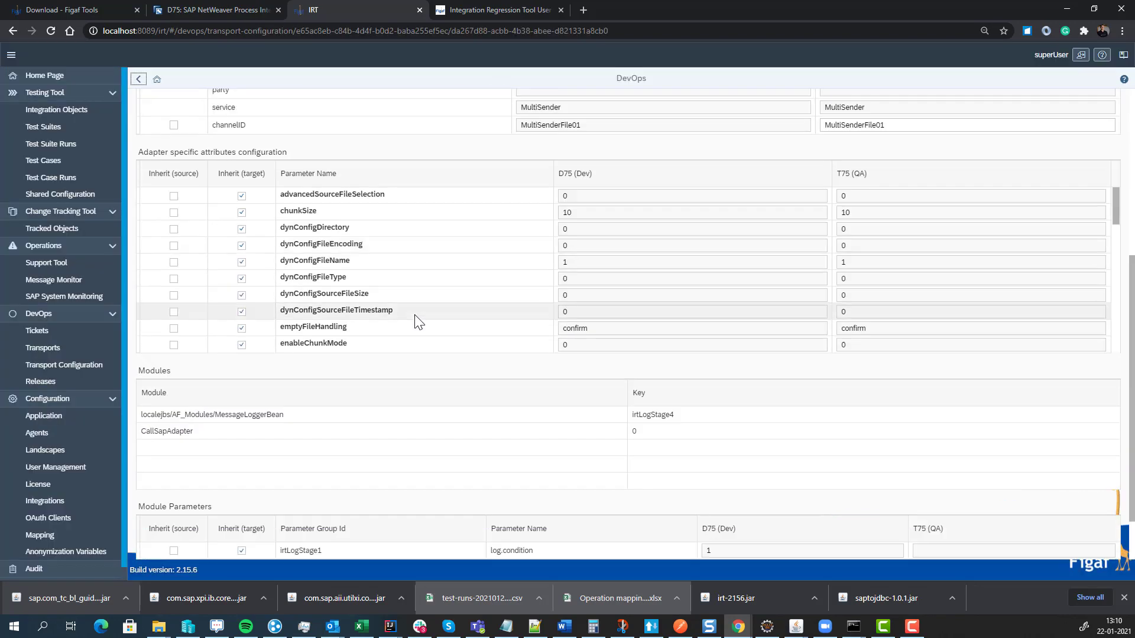
pyautogui.scroll(-8, 621, 293)
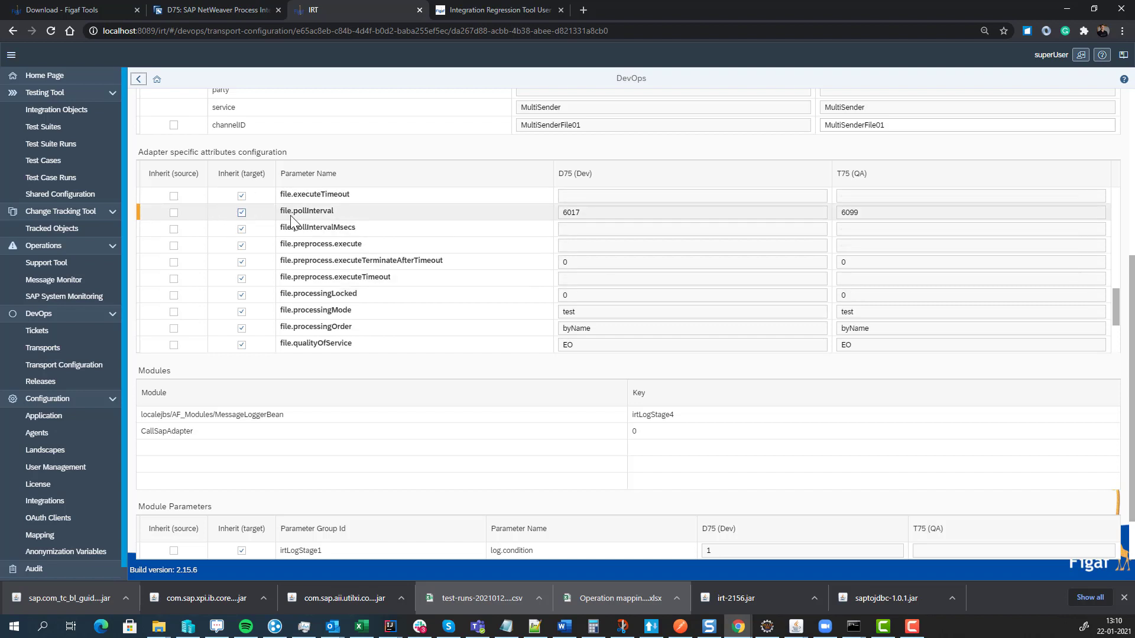
pyautogui.click(242, 213)
pyautogui.click(905, 213)
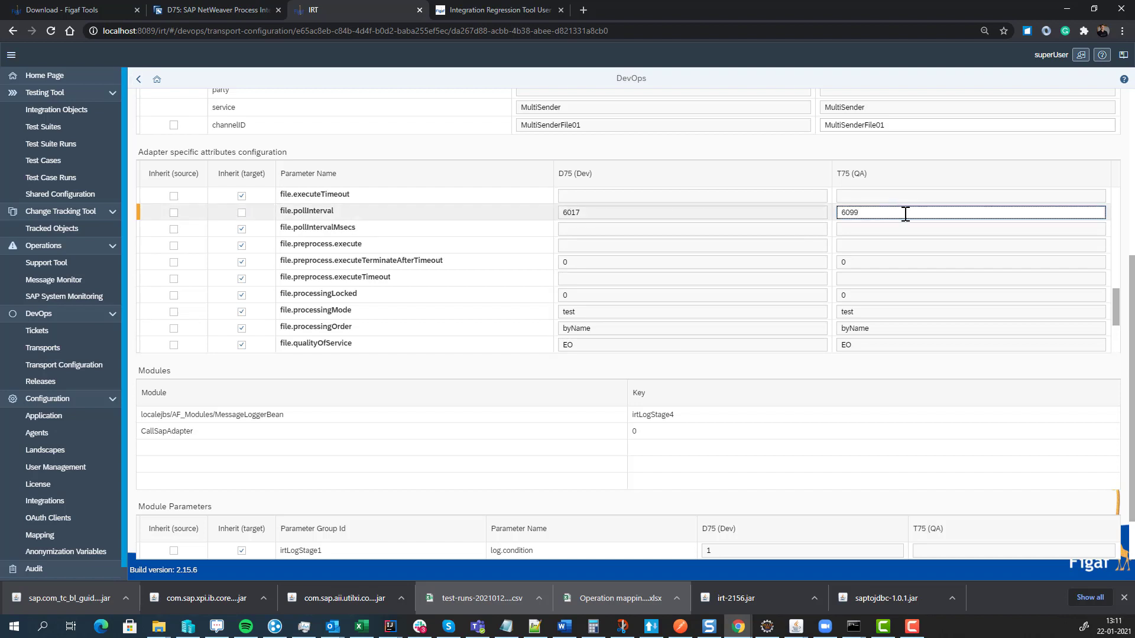
pyautogui.press('BackSpace')
pyautogui.press('BackSpace')
pyautogui.press('BackSpace')
pyautogui.write('770')
# - Set the QA file.sourceFileName to *.xml and save the channel's transport configuration
pyautogui.scroll(-3, 826, 234)
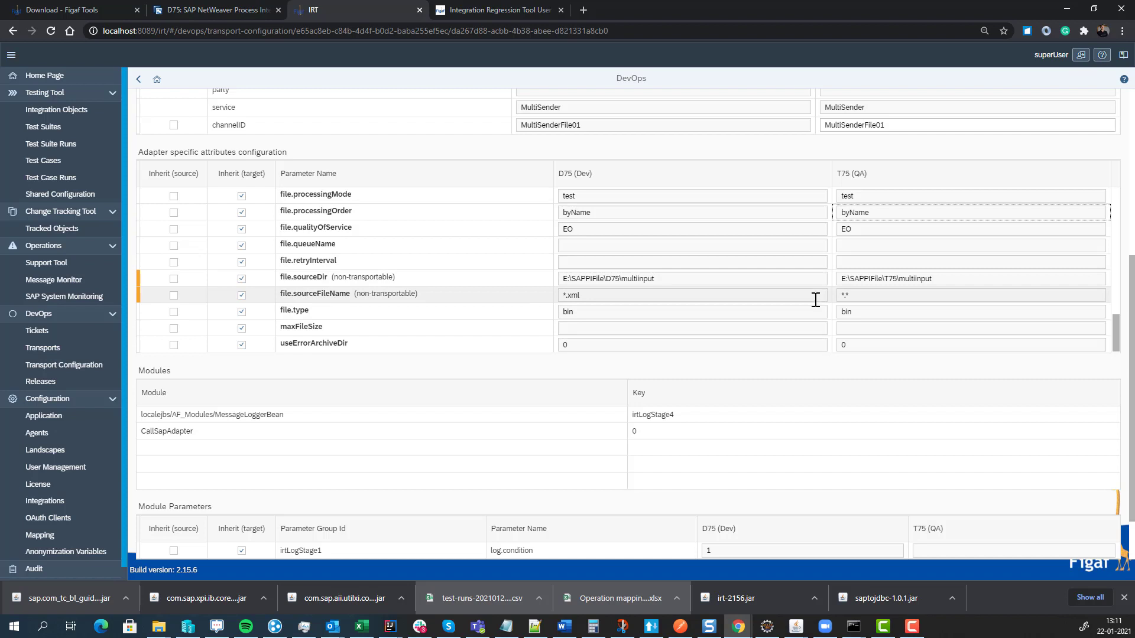
pyautogui.click(242, 296)
pyautogui.click(861, 297)
pyautogui.click(863, 296)
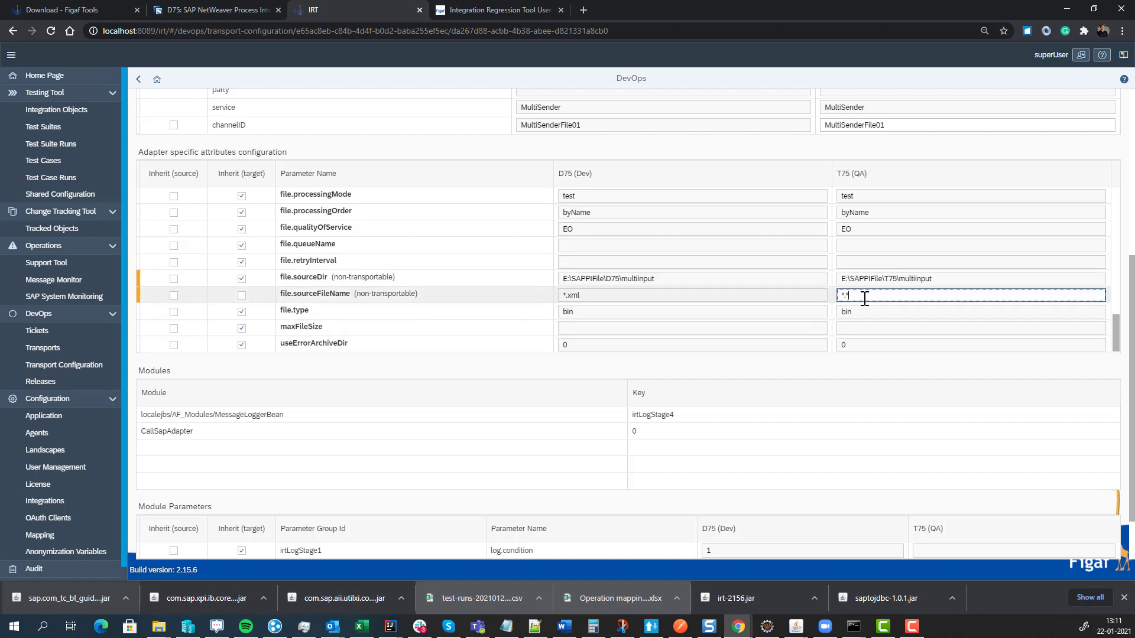
pyautogui.write('*.xml')
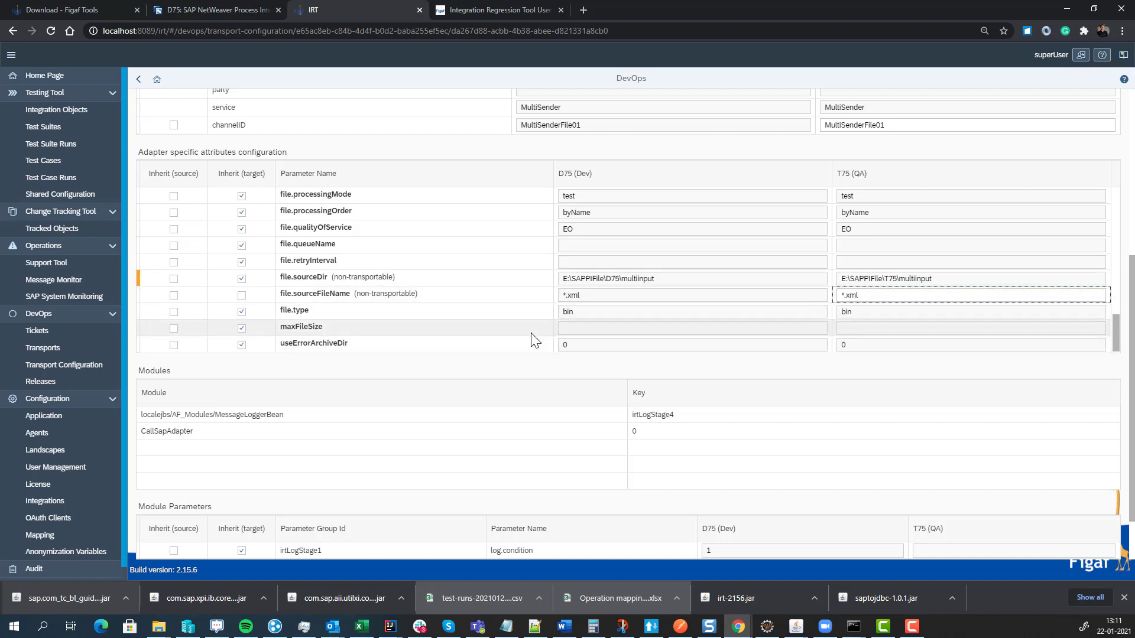
pyautogui.scroll(10, 355, 272)
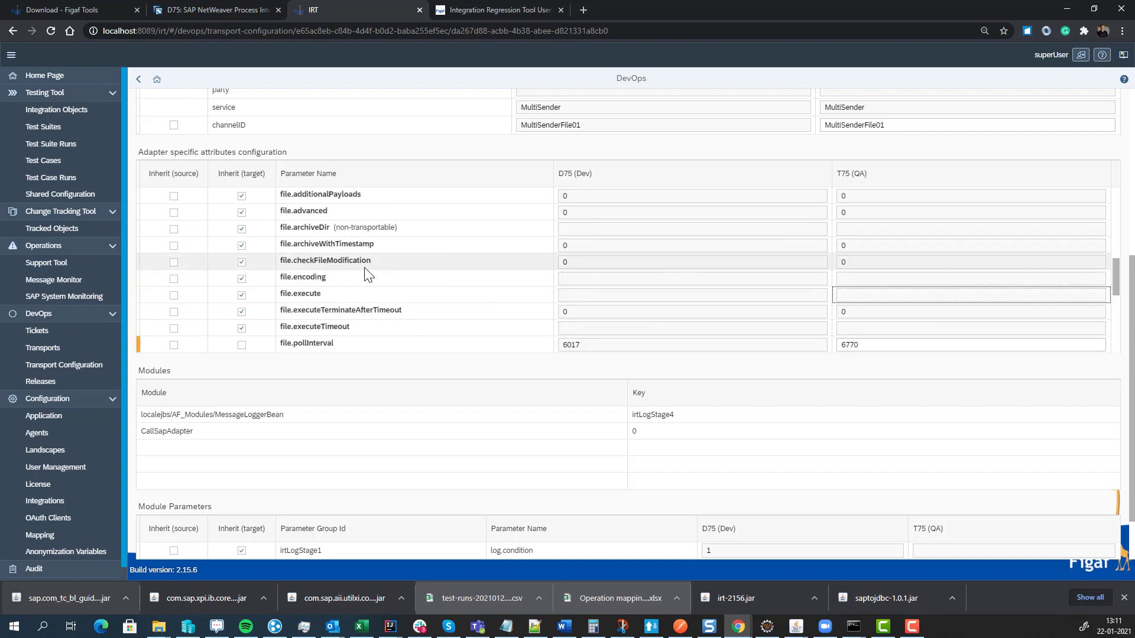
pyautogui.scroll(3, 367, 274)
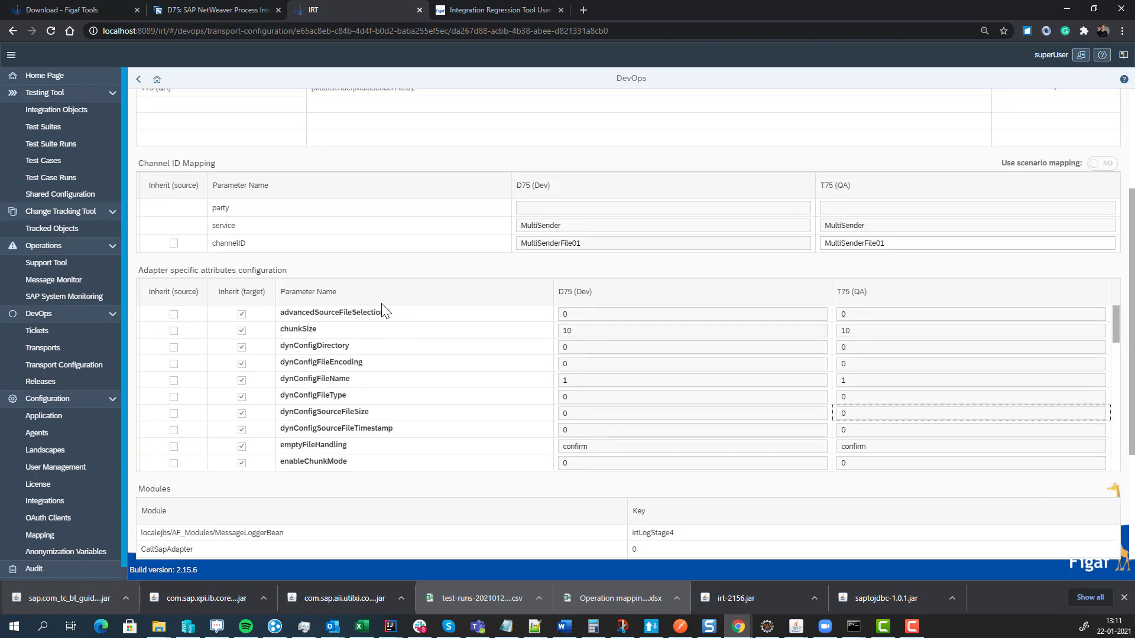
pyautogui.scroll(-5, 545, 362)
pyautogui.scroll(-5, 607, 374)
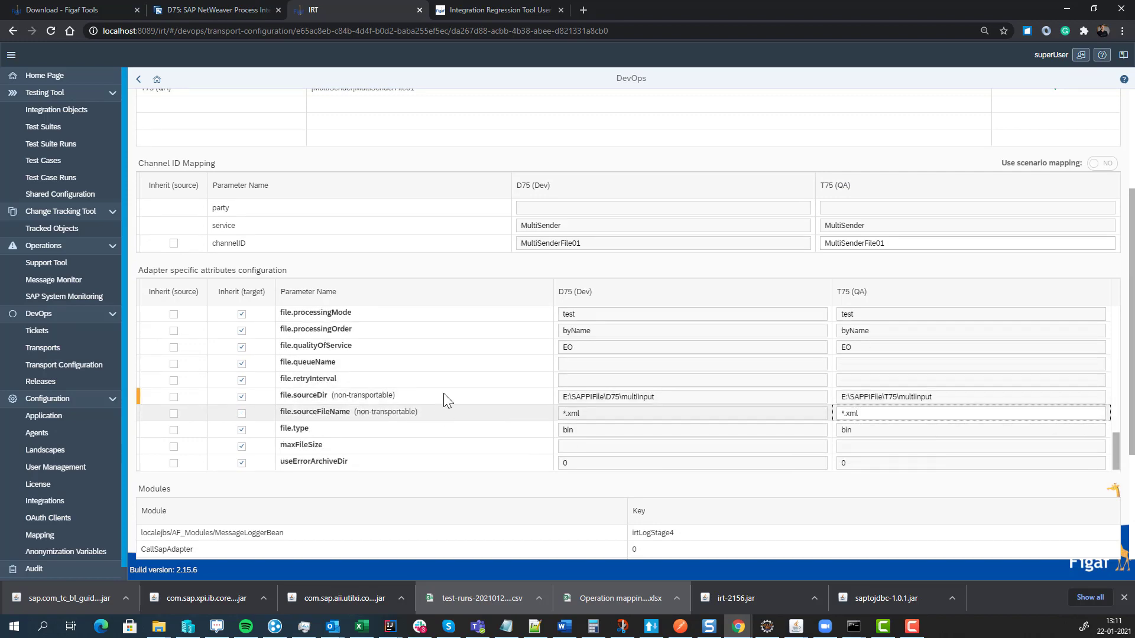
pyautogui.scroll(3, 408, 301)
pyautogui.click(490, 180)
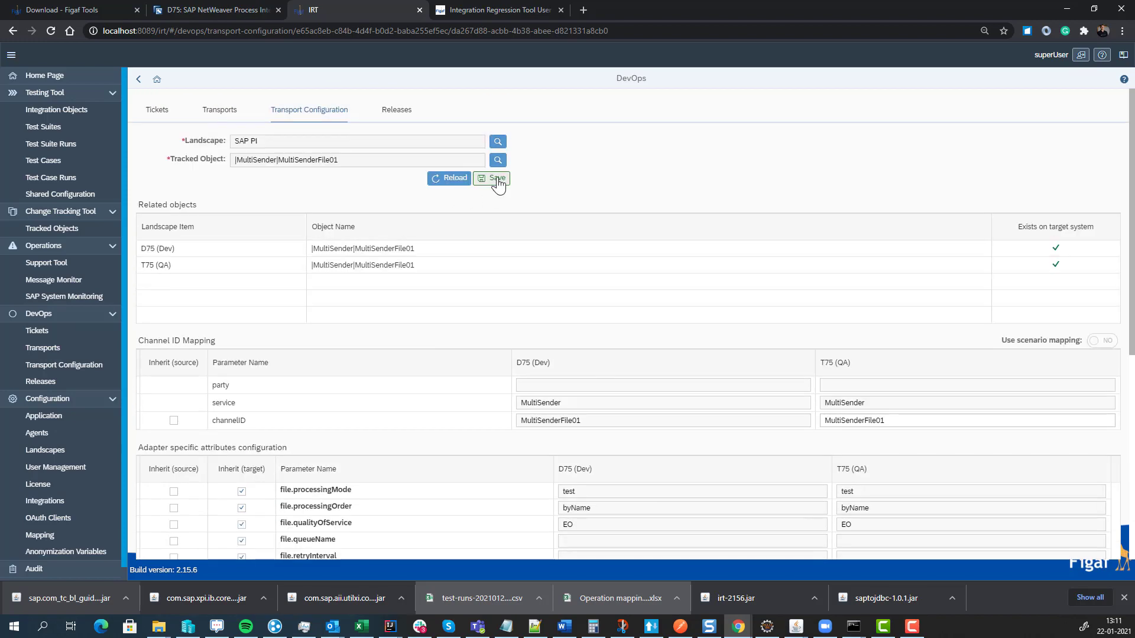
pyautogui.click(637, 339)
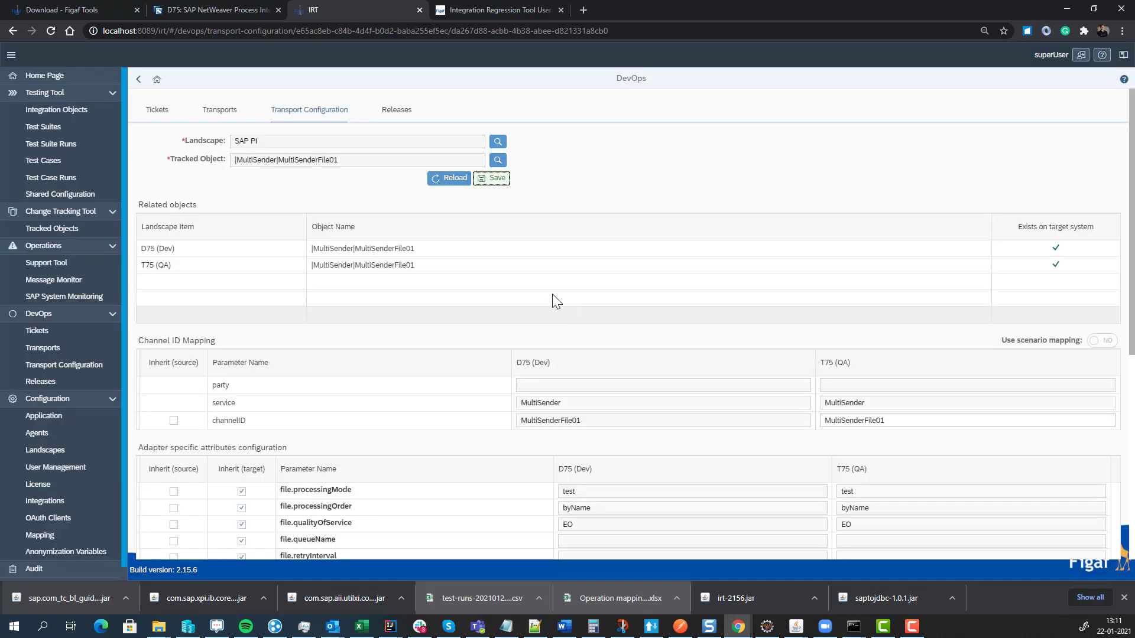
# - Return to TRANSPORT-2 and validate it
pyautogui.click(142, 80)
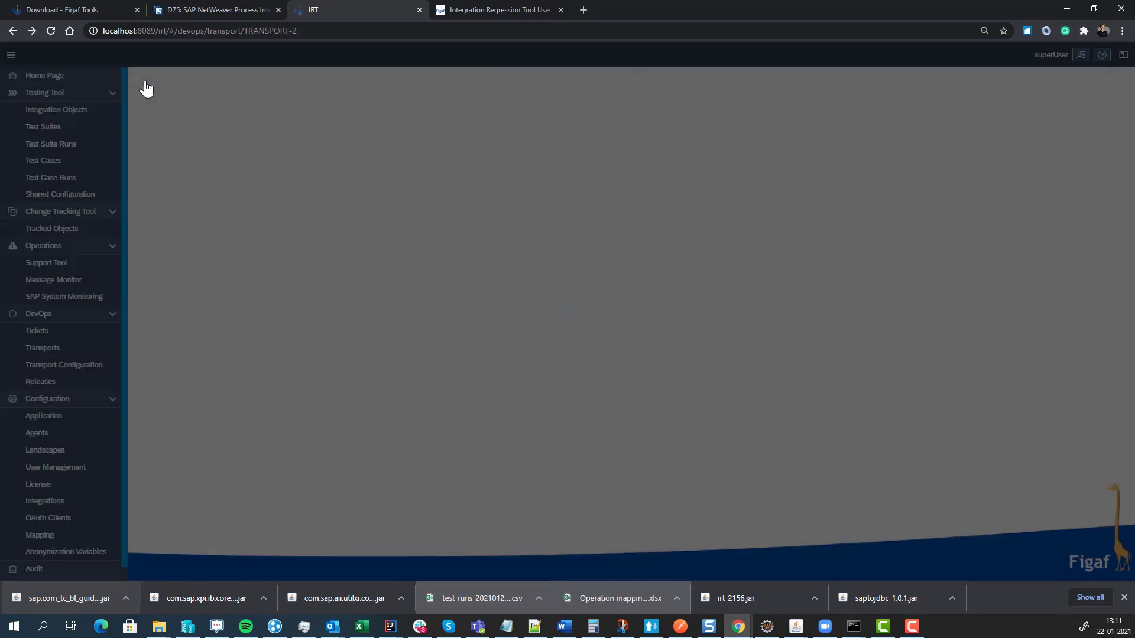
pyautogui.click(1082, 78)
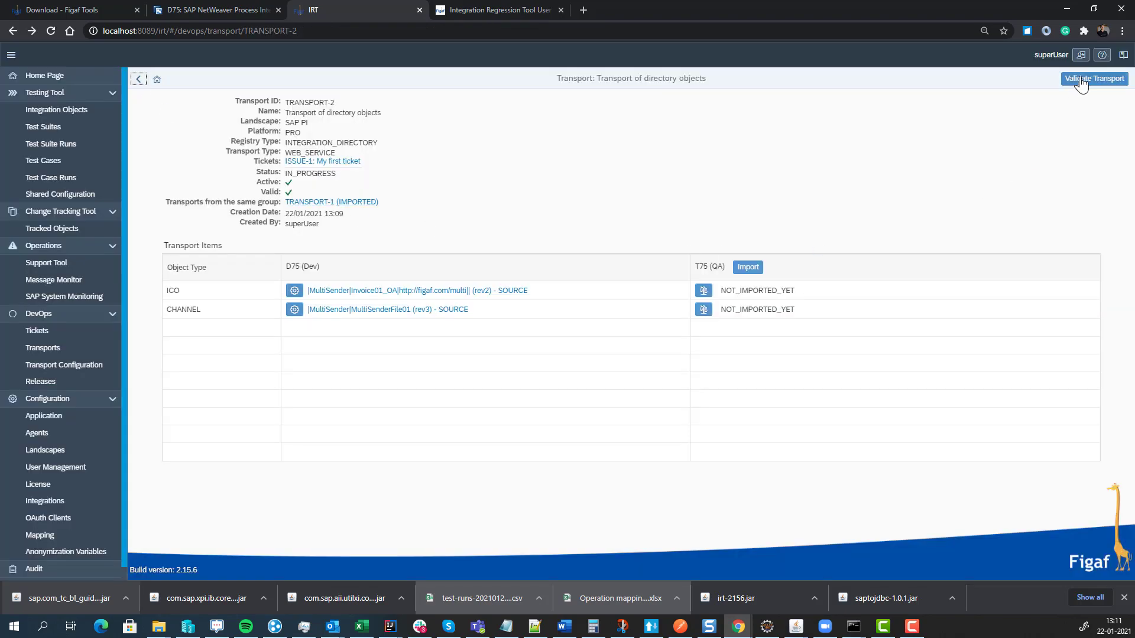
pyautogui.click(645, 343)
# - Import TRANSPORT-2's ICO and channel into T75 (QA), refreshing until it finishes
pyautogui.click(741, 269)
pyautogui.click(784, 356)
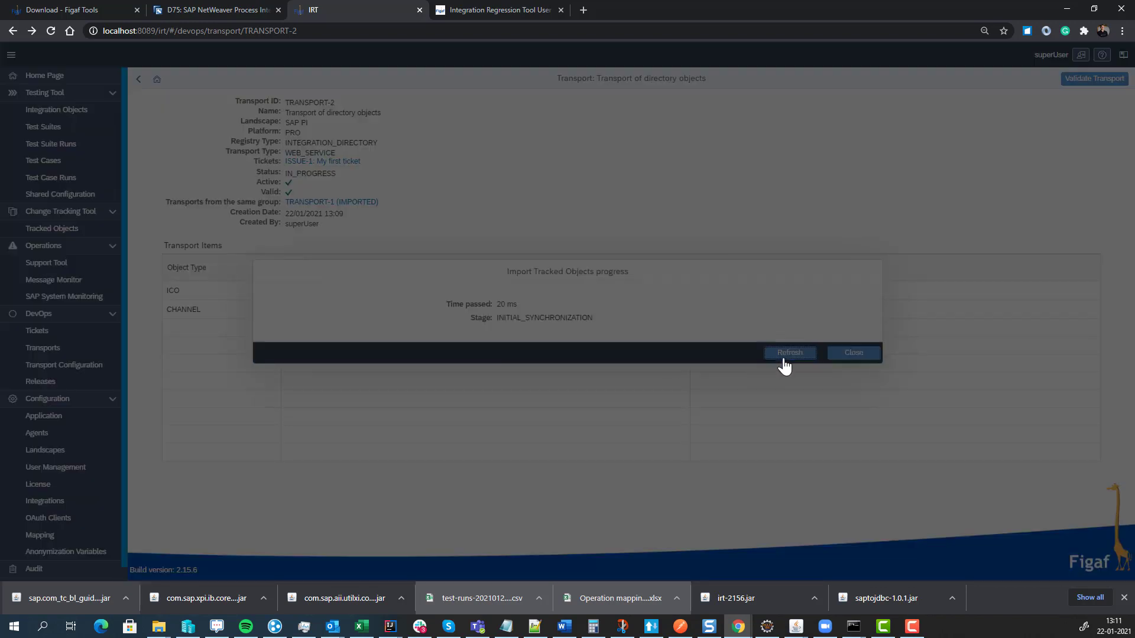
pyautogui.click(784, 358)
pyautogui.click(784, 358)
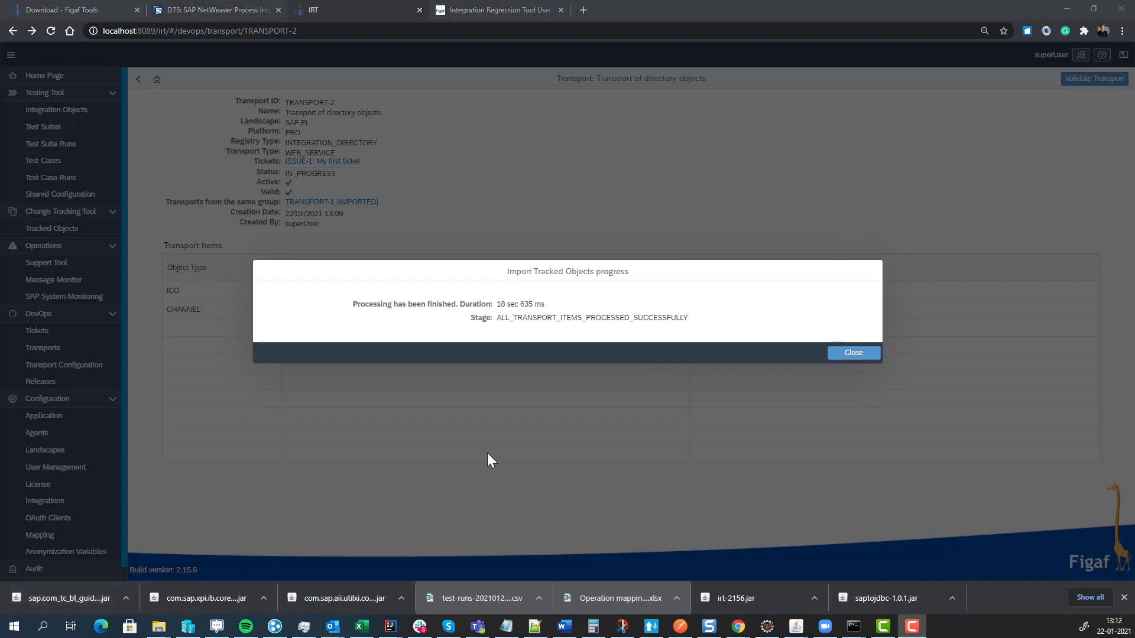
pyautogui.click(843, 354)
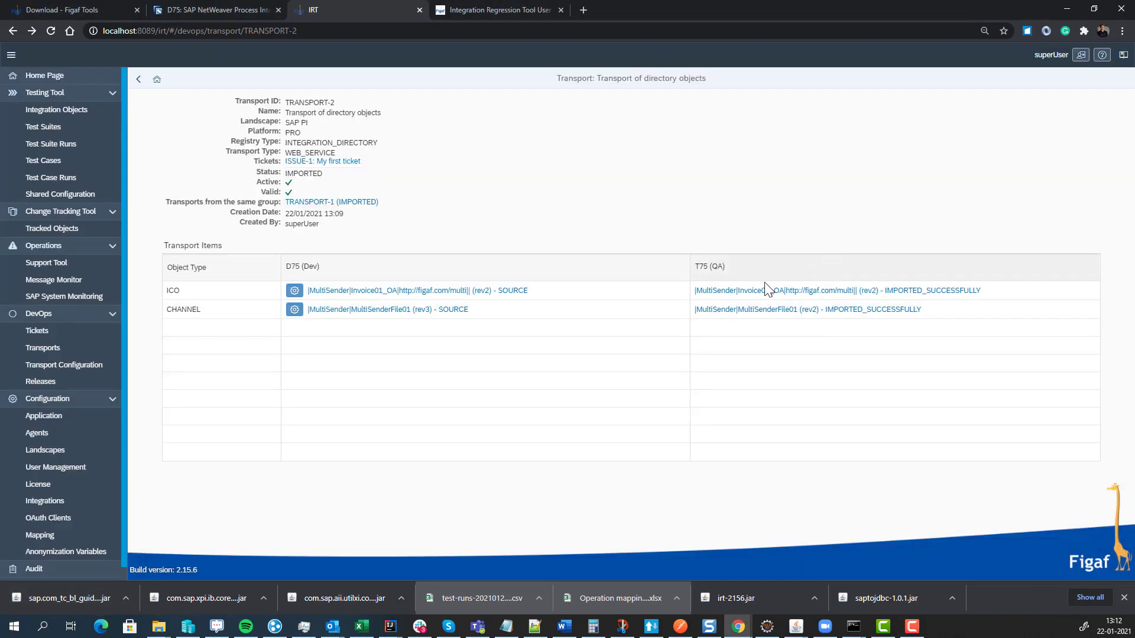
# - Resolve ticket ISSUE-1, moving it to In production
pyautogui.click(329, 162)
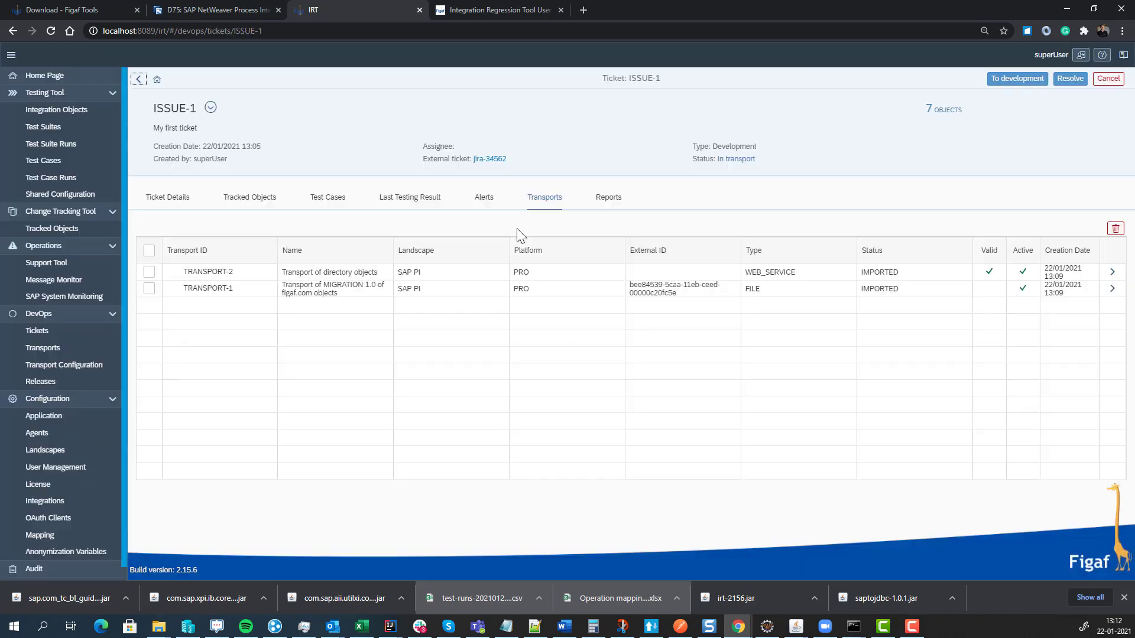
pyautogui.click(1070, 79)
pyautogui.click(647, 340)
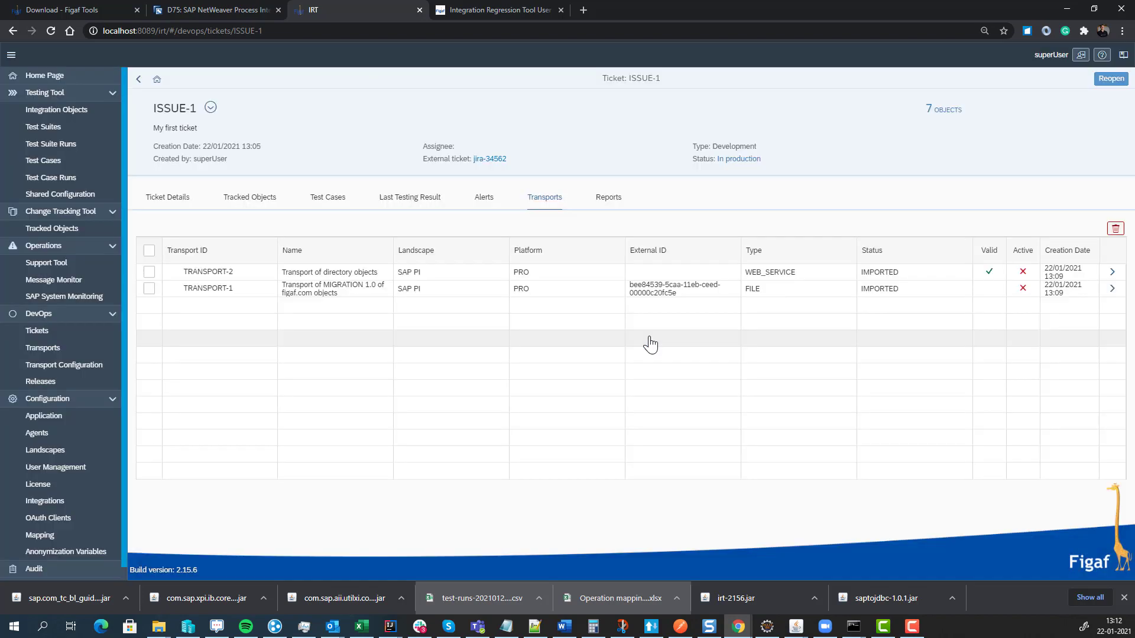
# - Generate a ticket report, refresh until GENERATED, and download it
pyautogui.click(606, 200)
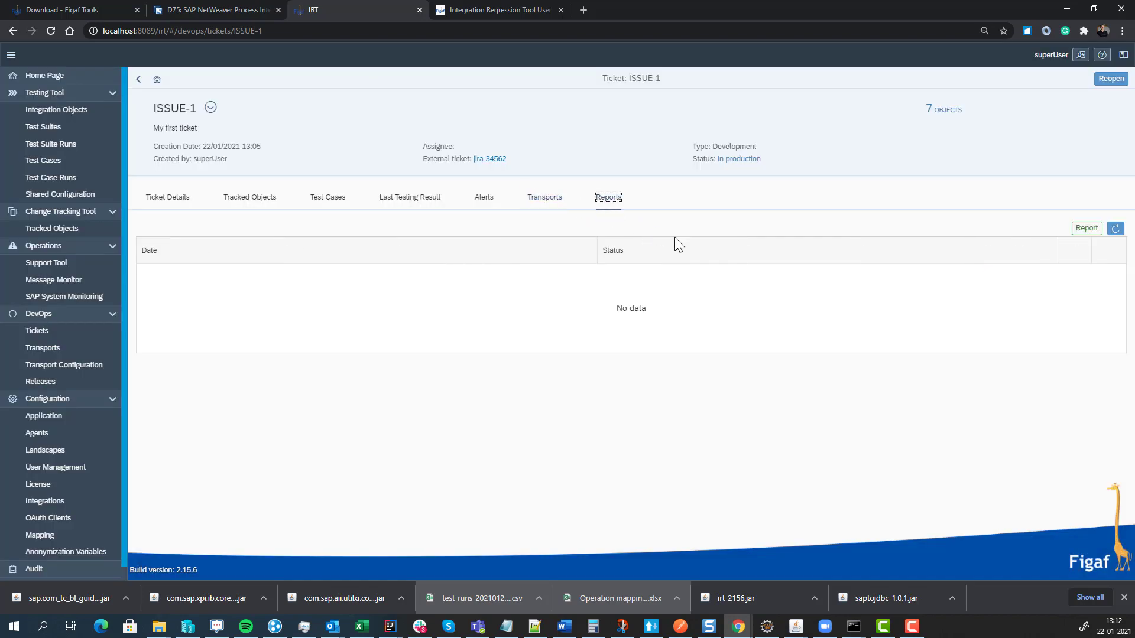
pyautogui.click(1098, 230)
pyautogui.click(637, 342)
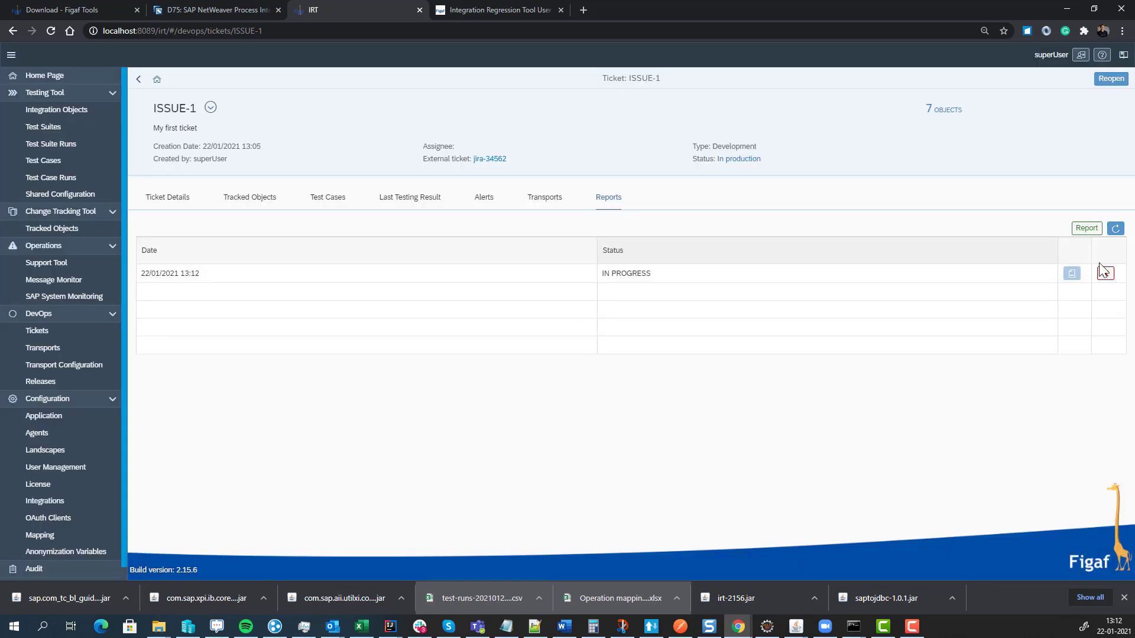
pyautogui.click(1115, 229)
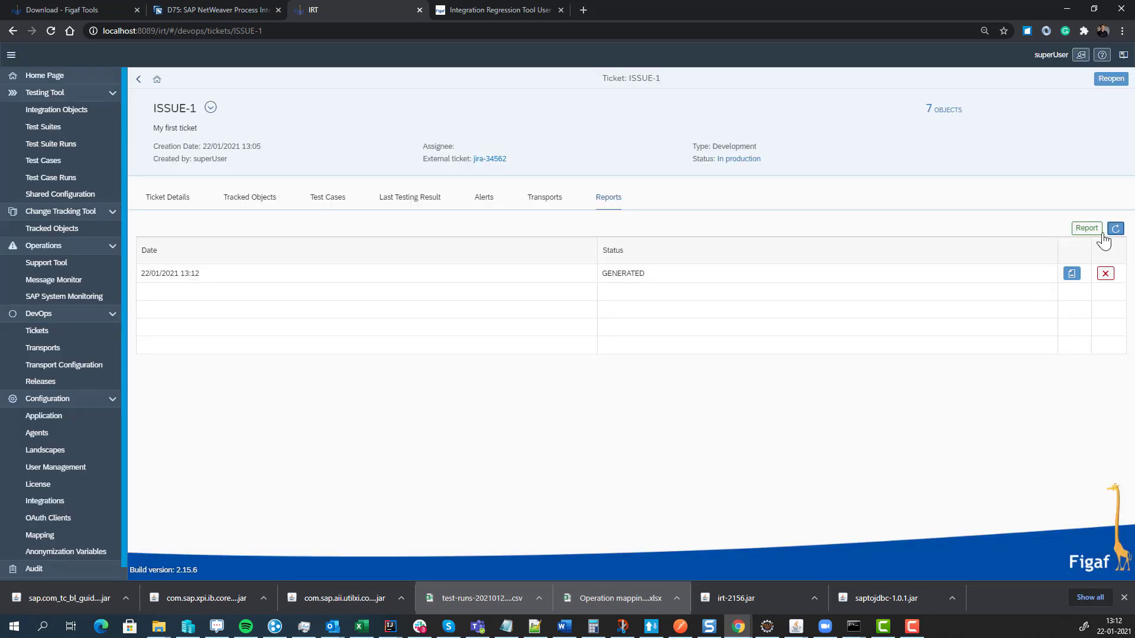
pyautogui.click(1071, 274)
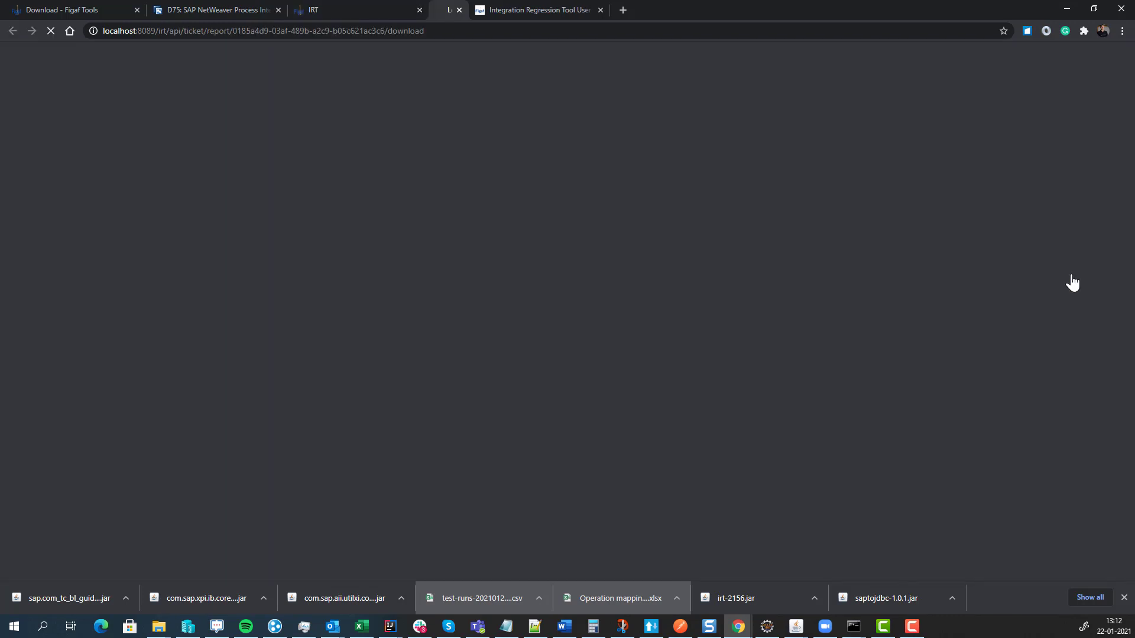
# - Open the downloaded ISSUE-1 report in Excel and scroll through the Report sheet
pyautogui.click(79, 599)
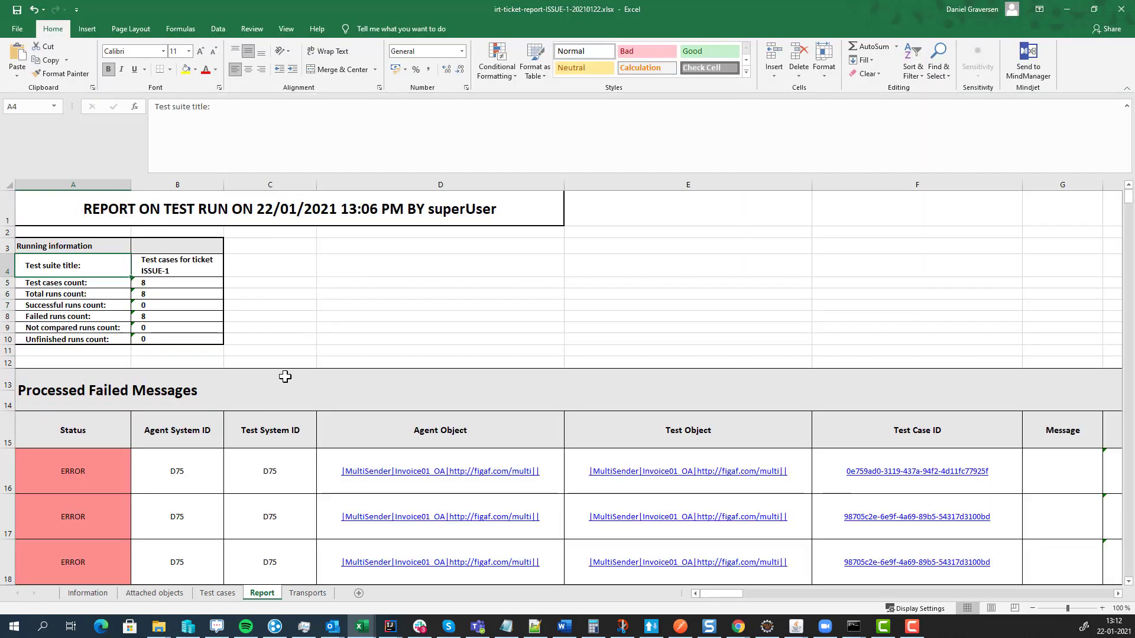
pyautogui.scroll(-2, 63, 471)
pyautogui.scroll(-3, 57, 408)
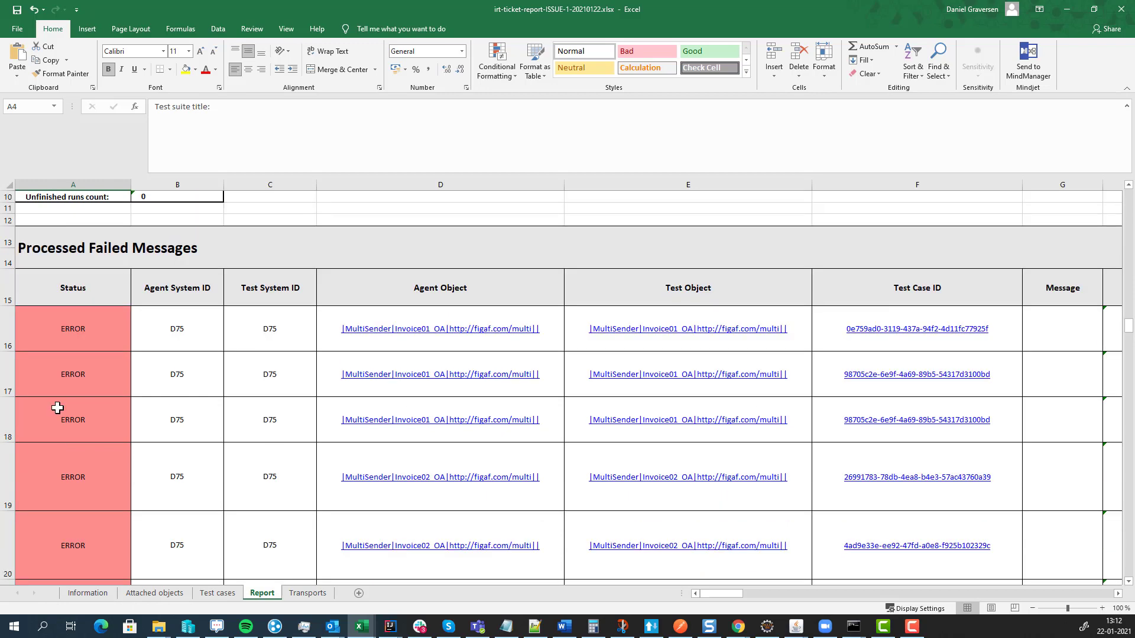
pyautogui.scroll(4, 145, 541)
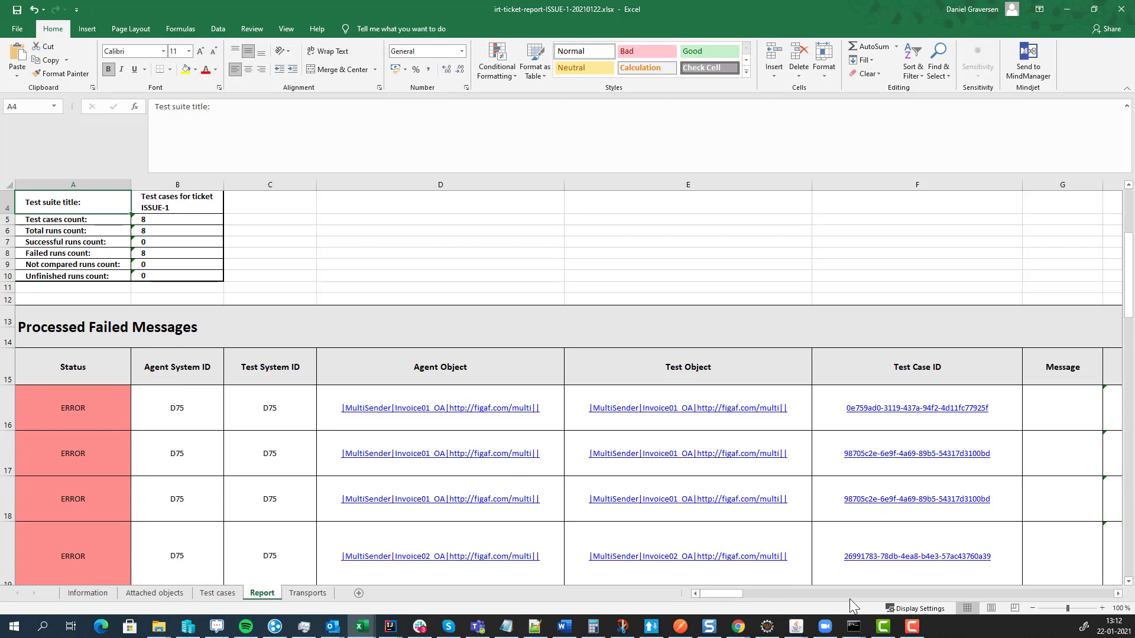
pyautogui.click(876, 594)
pyautogui.moveTo(874, 598); pyautogui.dragTo(1028, 592)
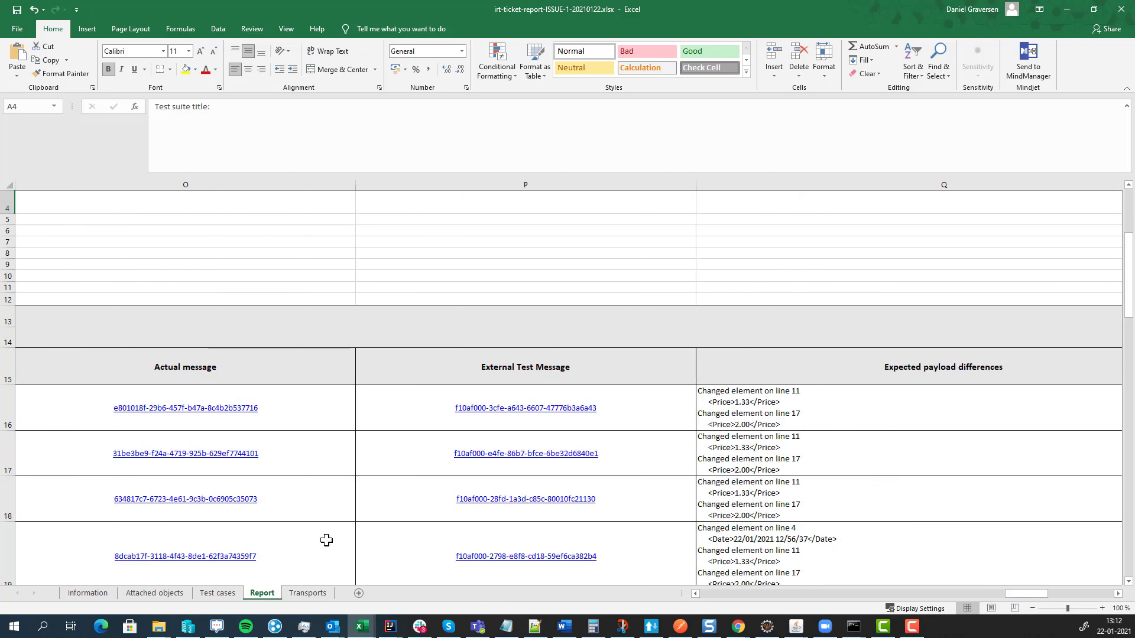
# - Review the Transports, Attached objects and Information sheets of the report
pyautogui.click(303, 595)
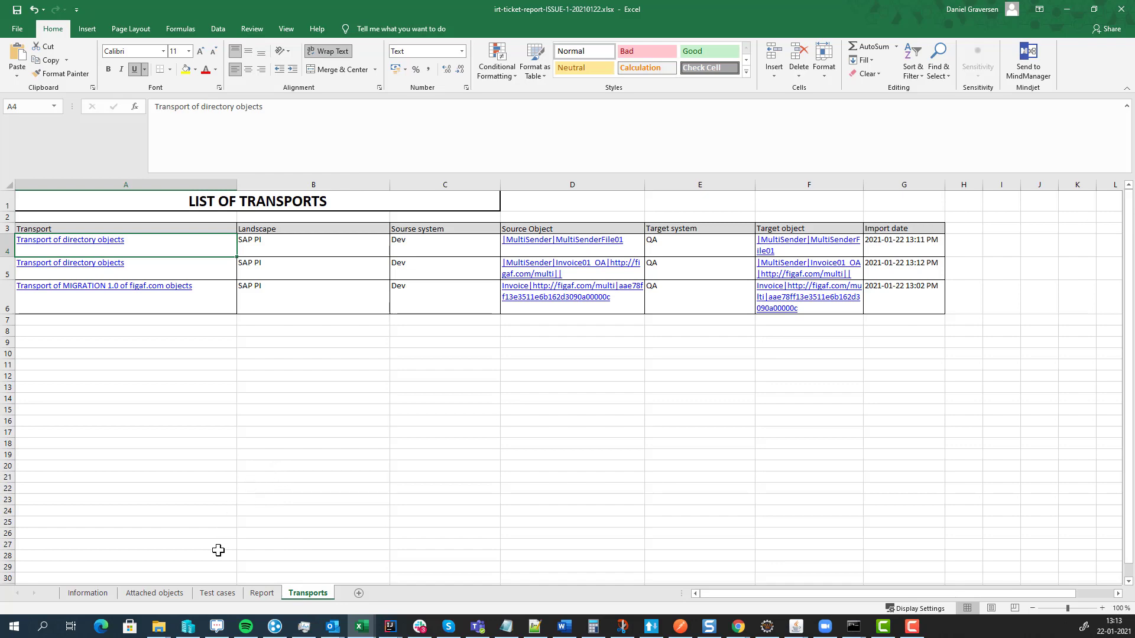
pyautogui.click(154, 593)
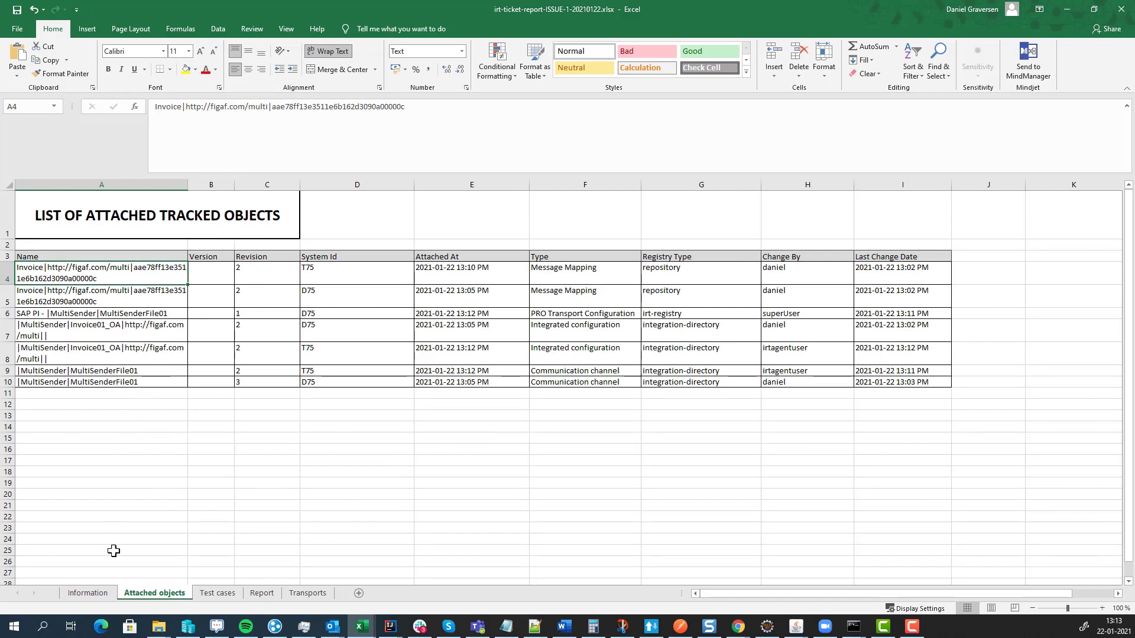
pyautogui.click(94, 594)
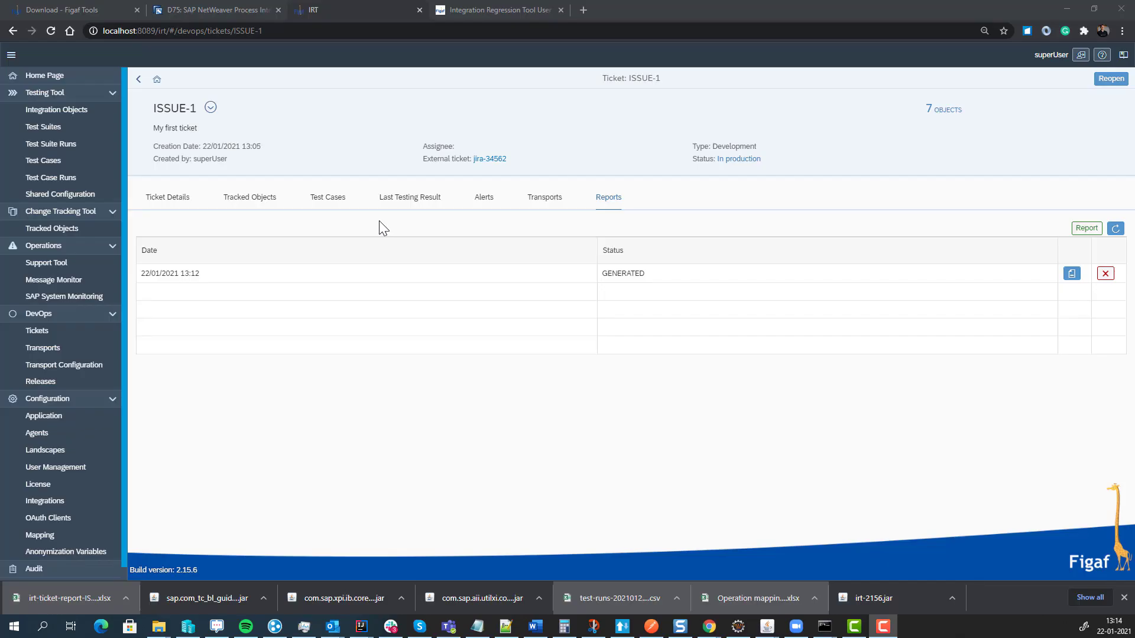
pyautogui.click(81, 230)
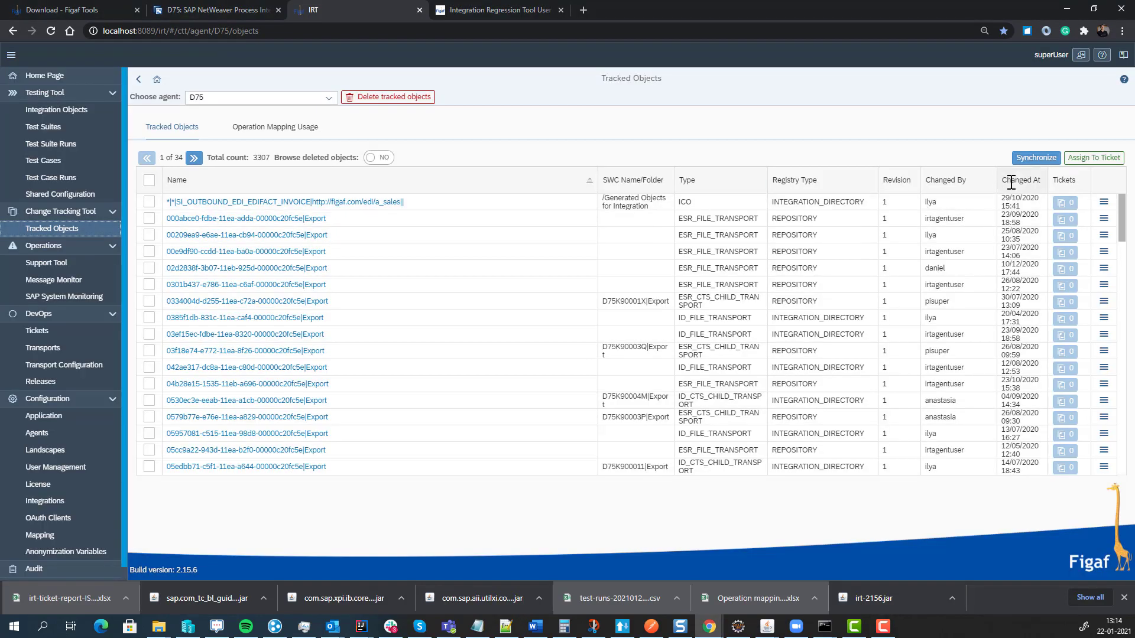
pyautogui.click(1012, 182)
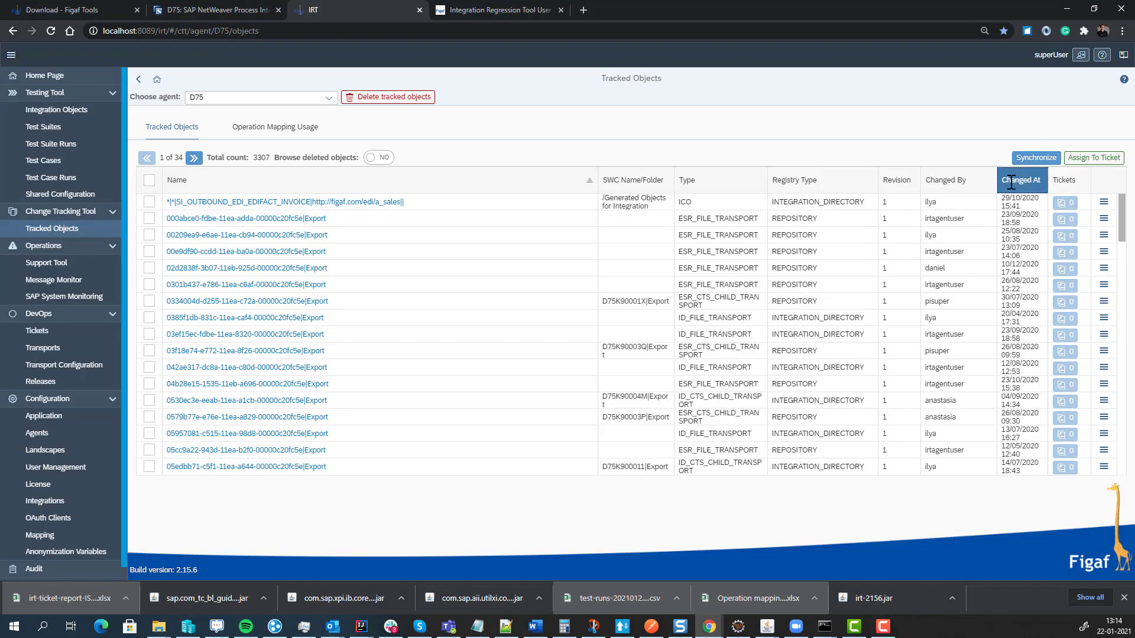
pyautogui.click(1011, 224)
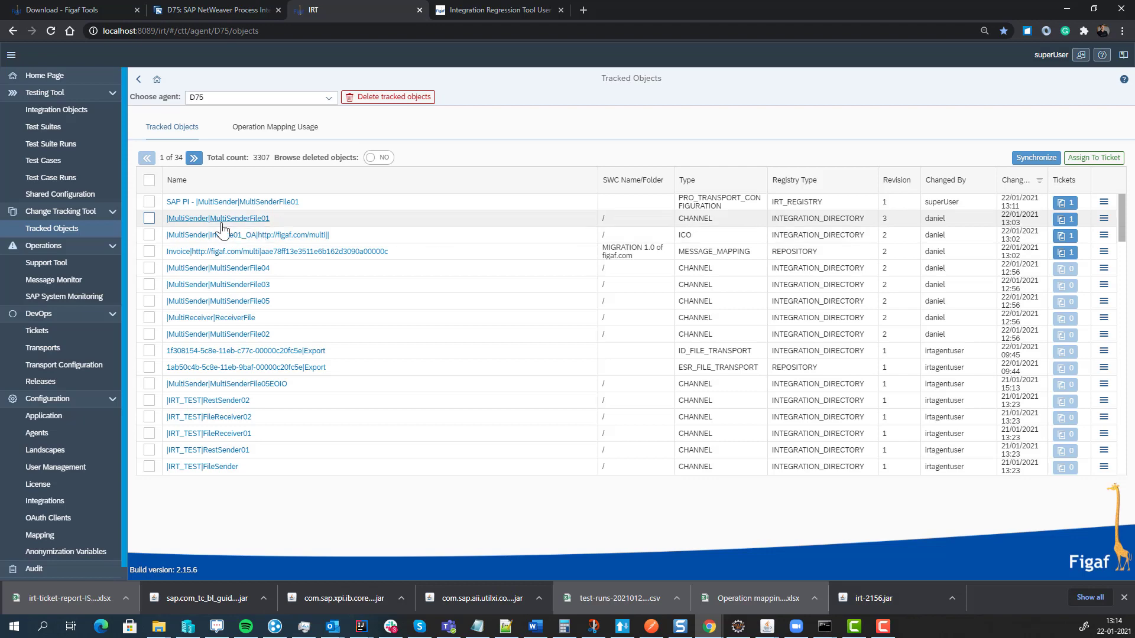
pyautogui.click(221, 224)
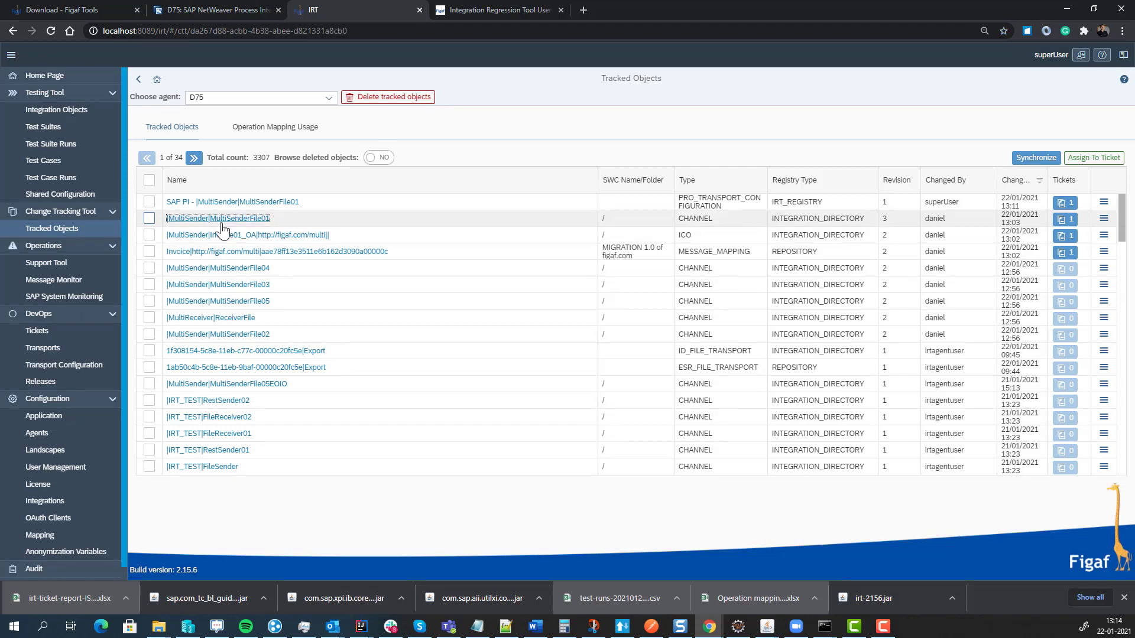
pyautogui.click(946, 149)
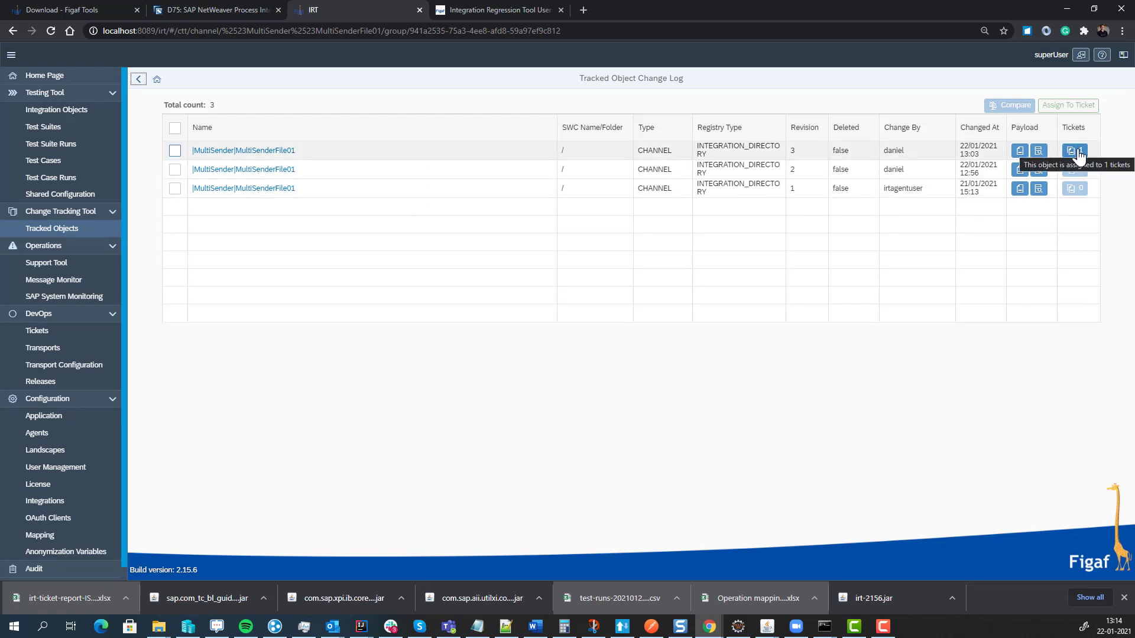
pyautogui.click(1075, 152)
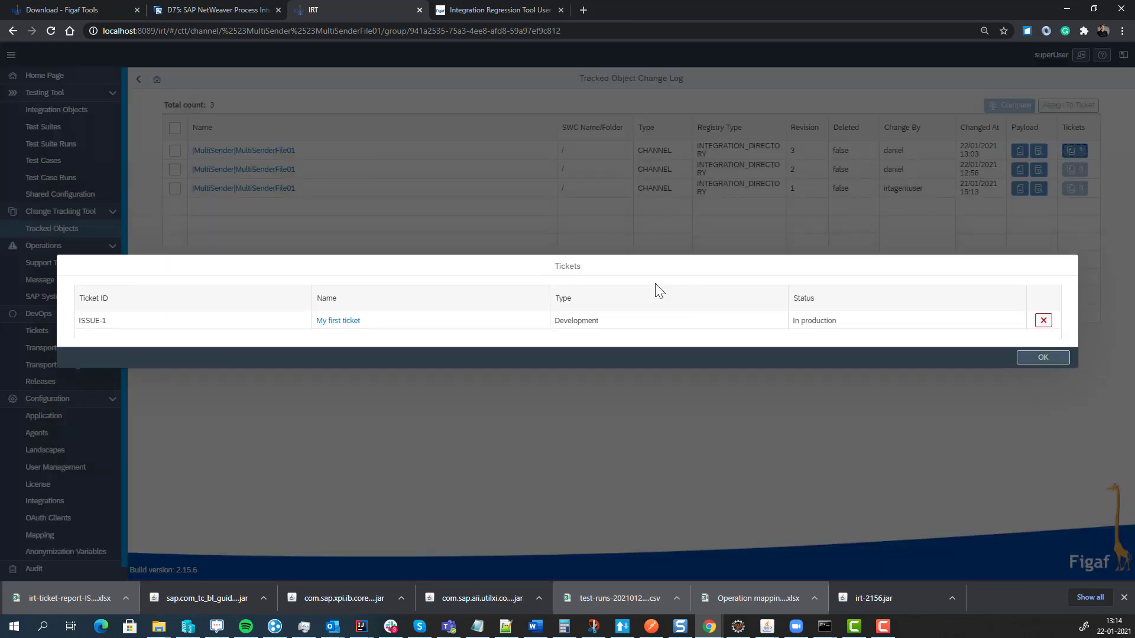
pyautogui.click(340, 322)
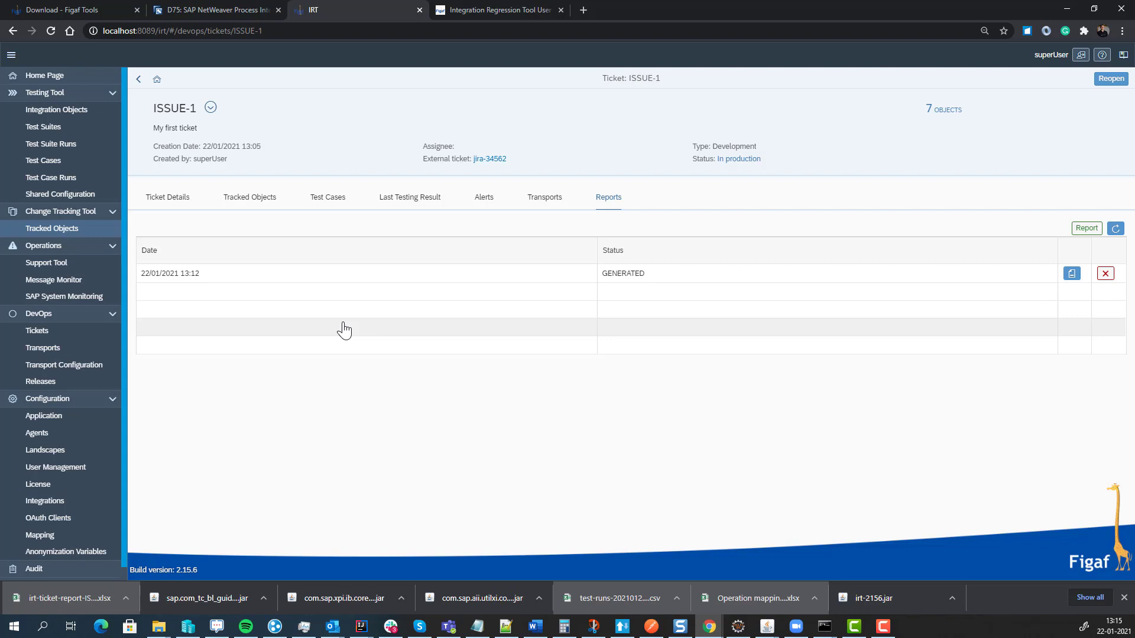
# - Open consumer management for agent D75 and enter FIGAF as the new consumer's name
pyautogui.click(46, 265)
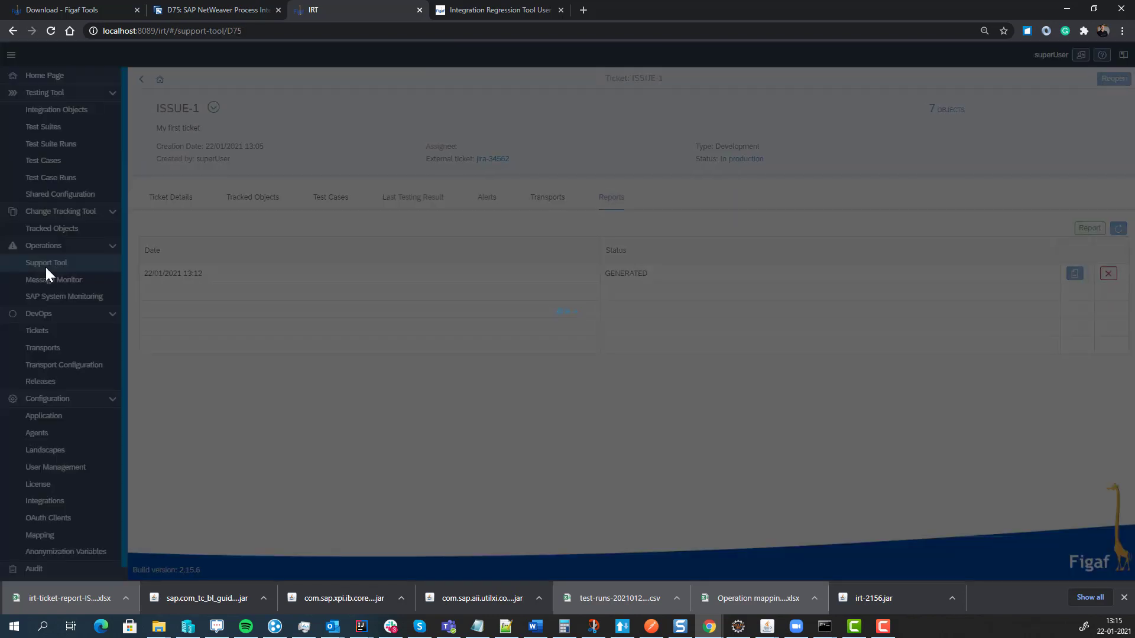
pyautogui.click(271, 103)
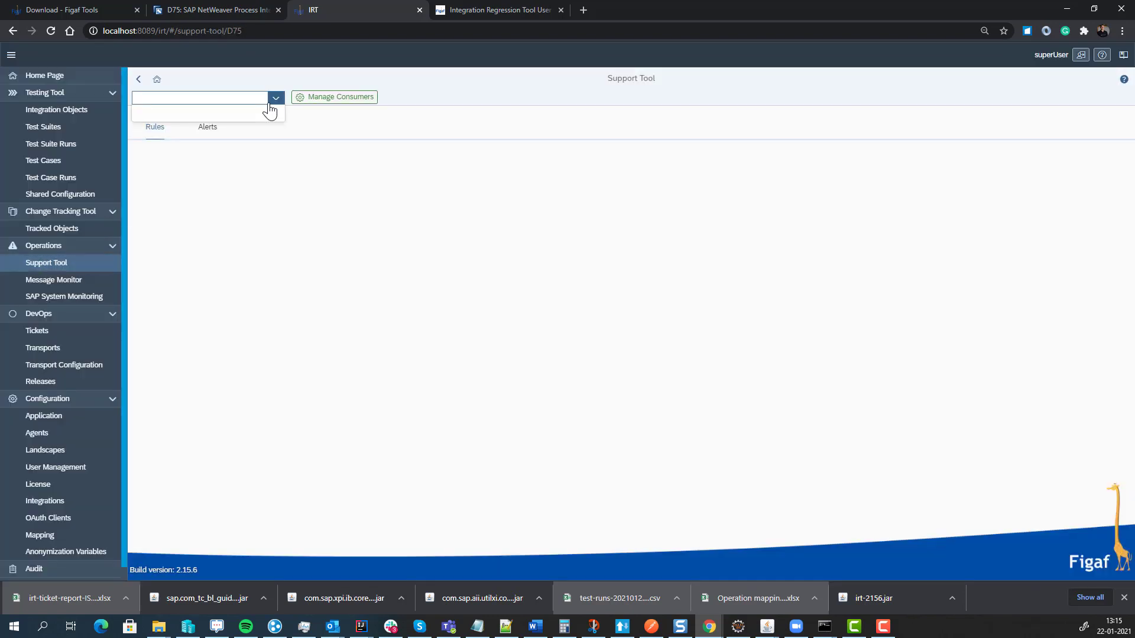
pyautogui.click(311, 98)
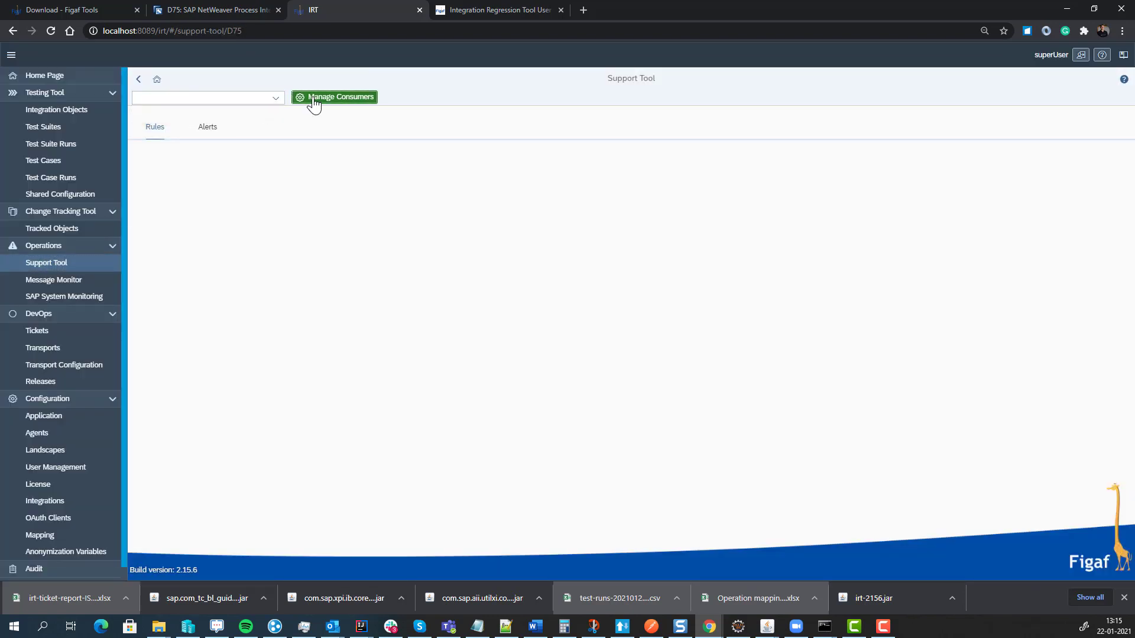
pyautogui.click(1005, 124)
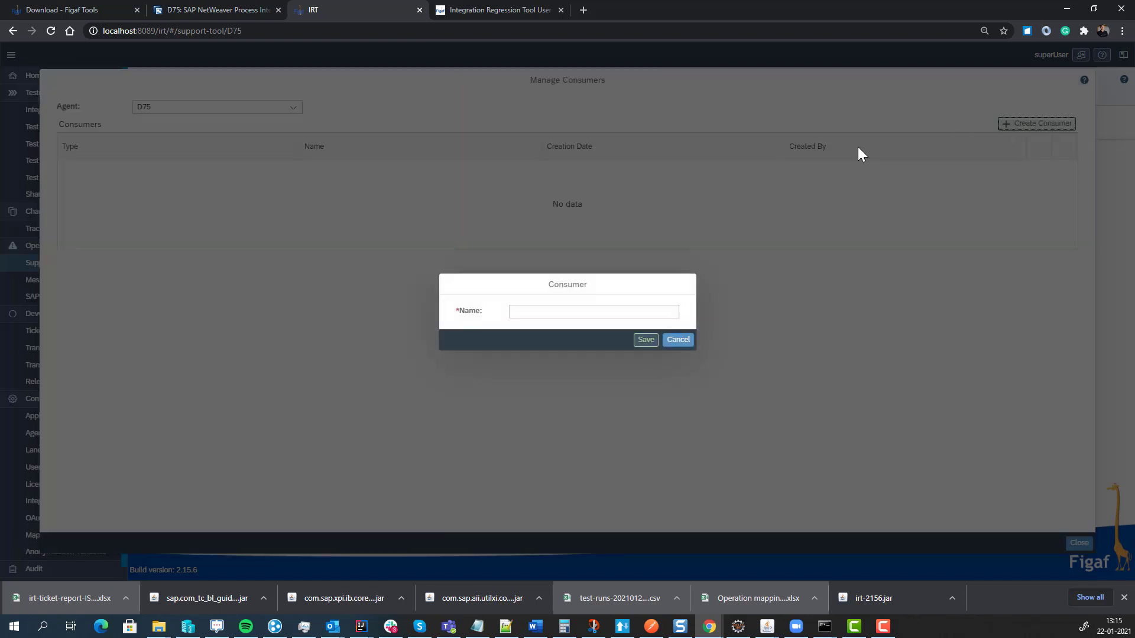
pyautogui.click(581, 313)
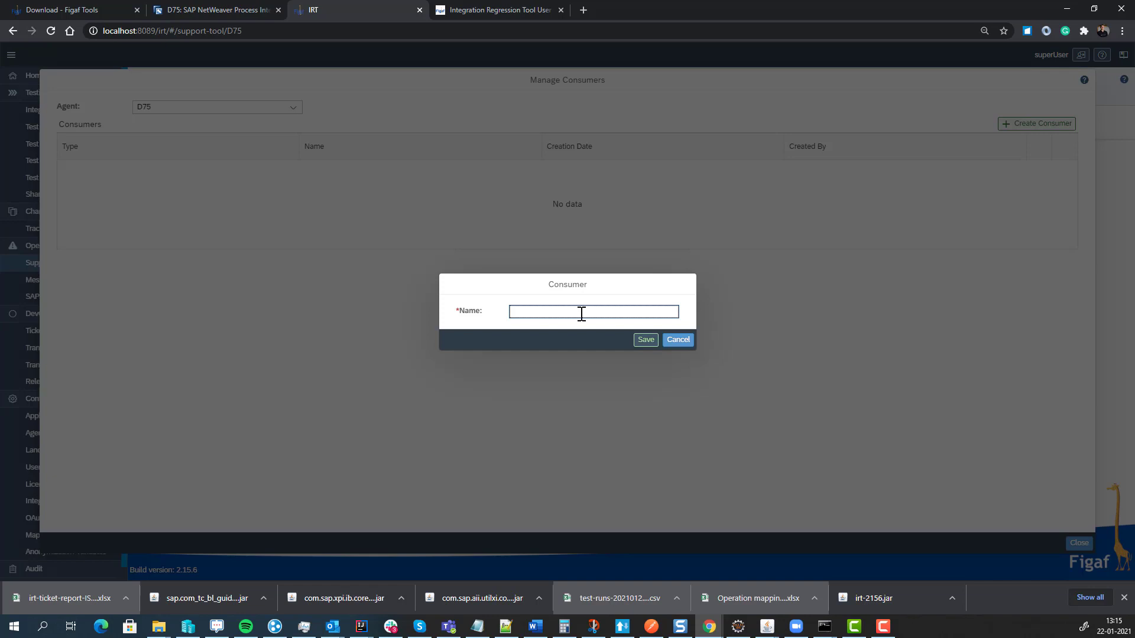
pyautogui.write('D')
pyautogui.press('BackSpace')
pyautogui.write('D')
pyautogui.write('IGAF')
# - Save the FIGAF consumer and enable the support tool jobs
pyautogui.click(650, 341)
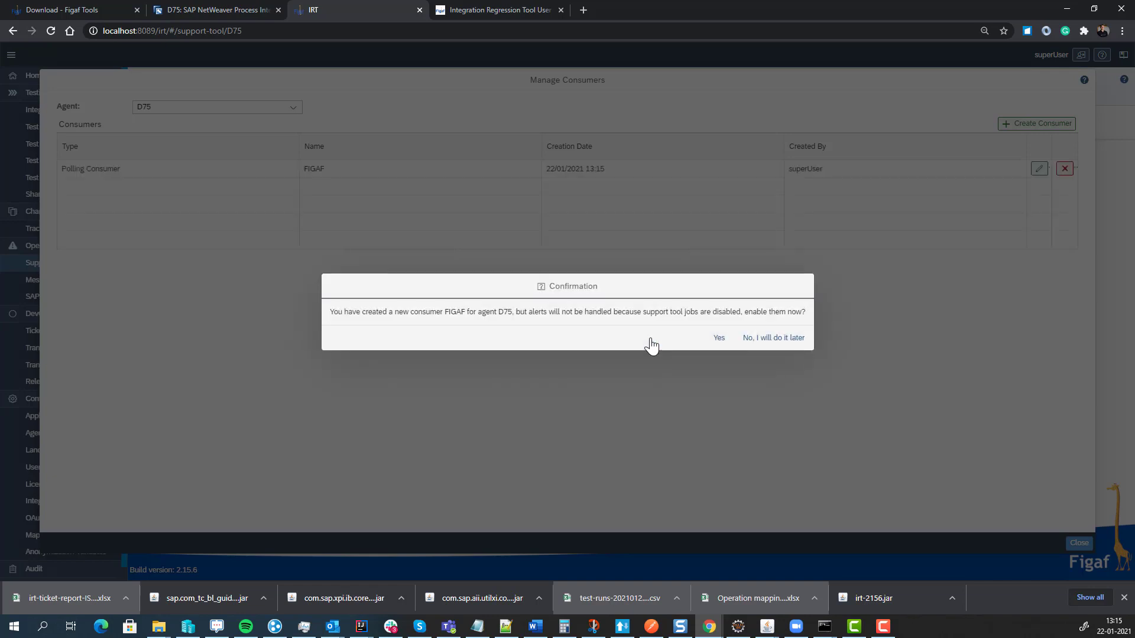
pyautogui.click(718, 338)
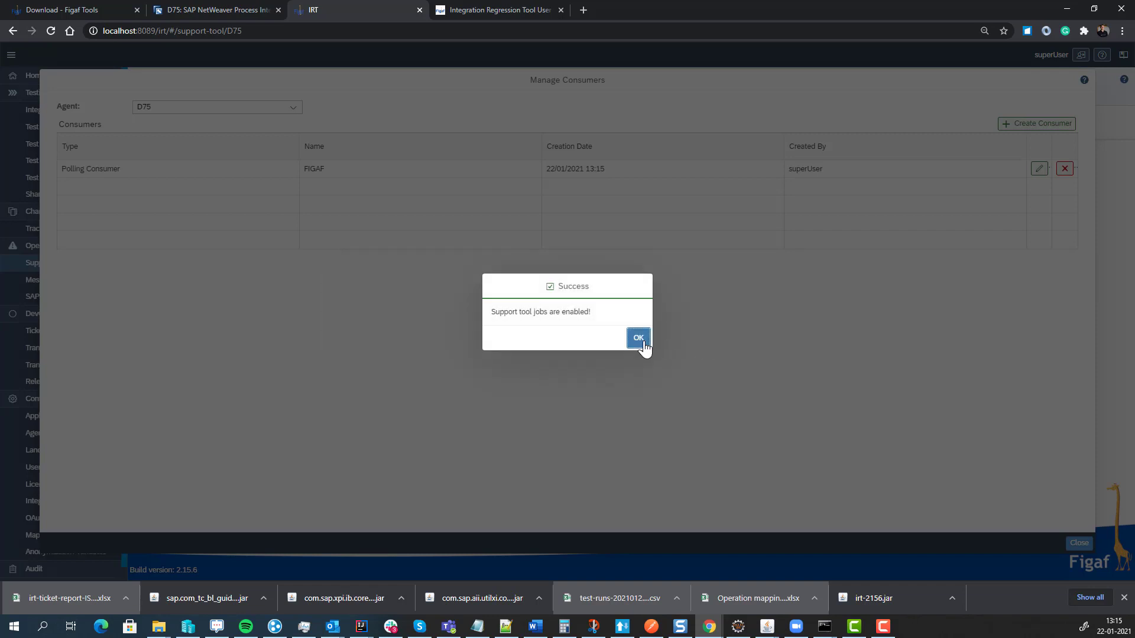
pyautogui.click(641, 341)
pyautogui.click(1077, 543)
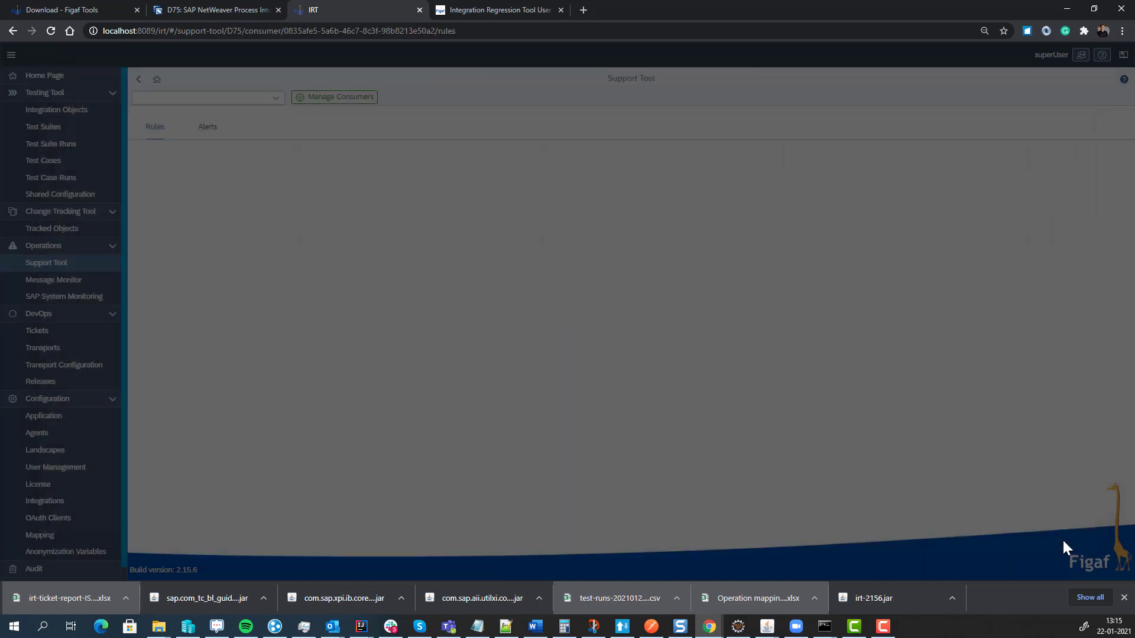
# - Browse the FIGAF consumer's Alerts, Rules and Add Rule screens, then return to the Home page
pyautogui.click(206, 128)
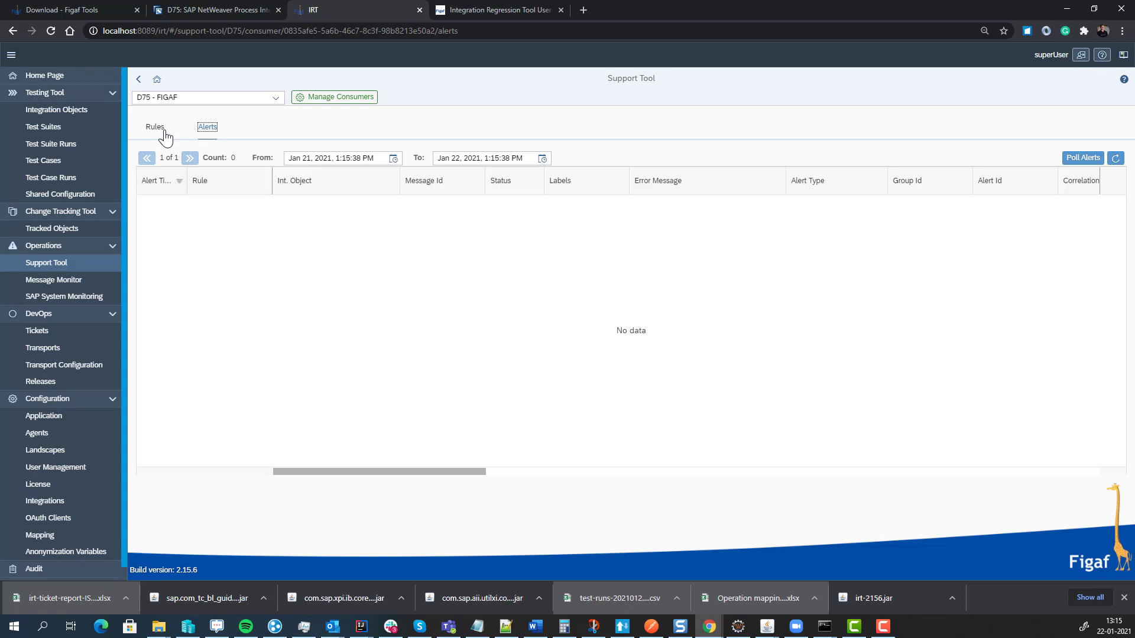
pyautogui.click(165, 137)
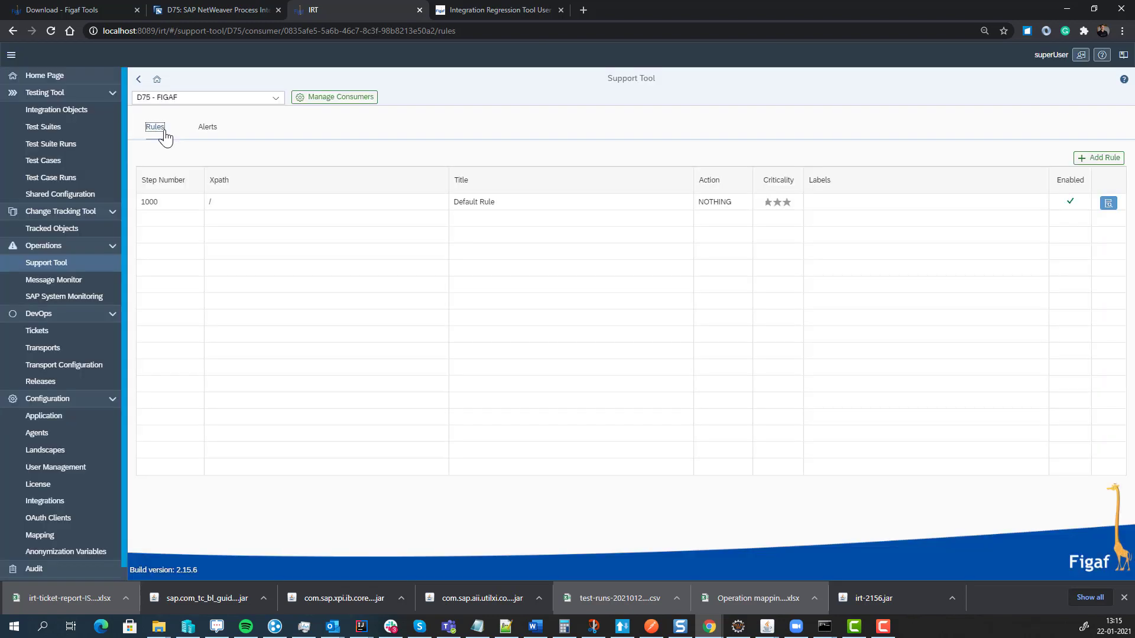
pyautogui.click(1097, 158)
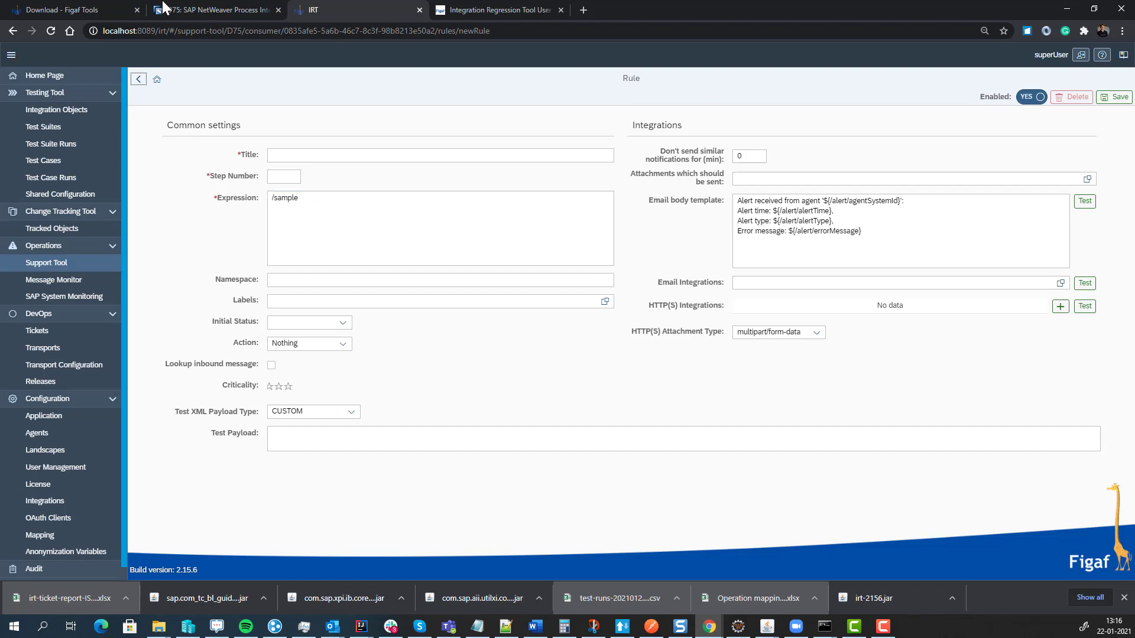
pyautogui.click(88, 77)
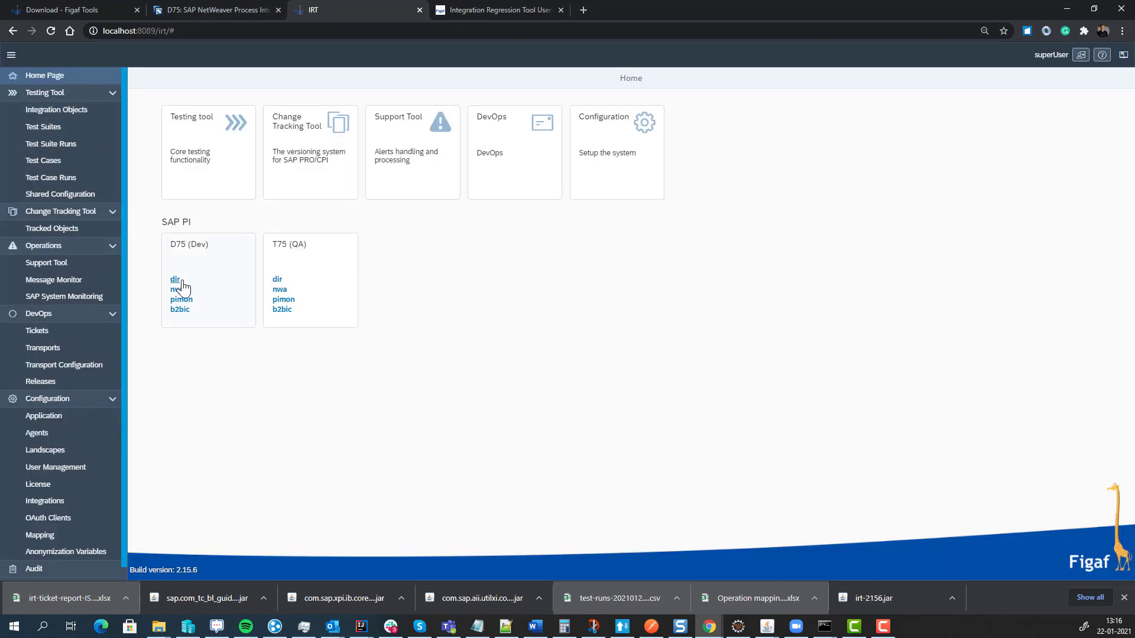